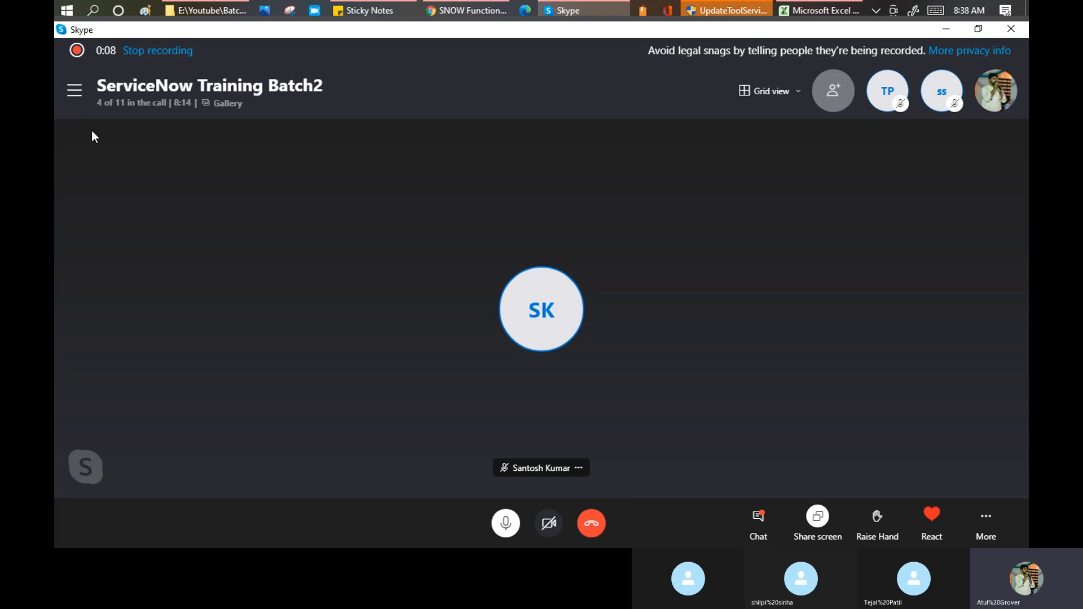
# - Switch from the Skype call to the ServiceNow Training_master workbook in Excel
pyautogui.click(819, 12)
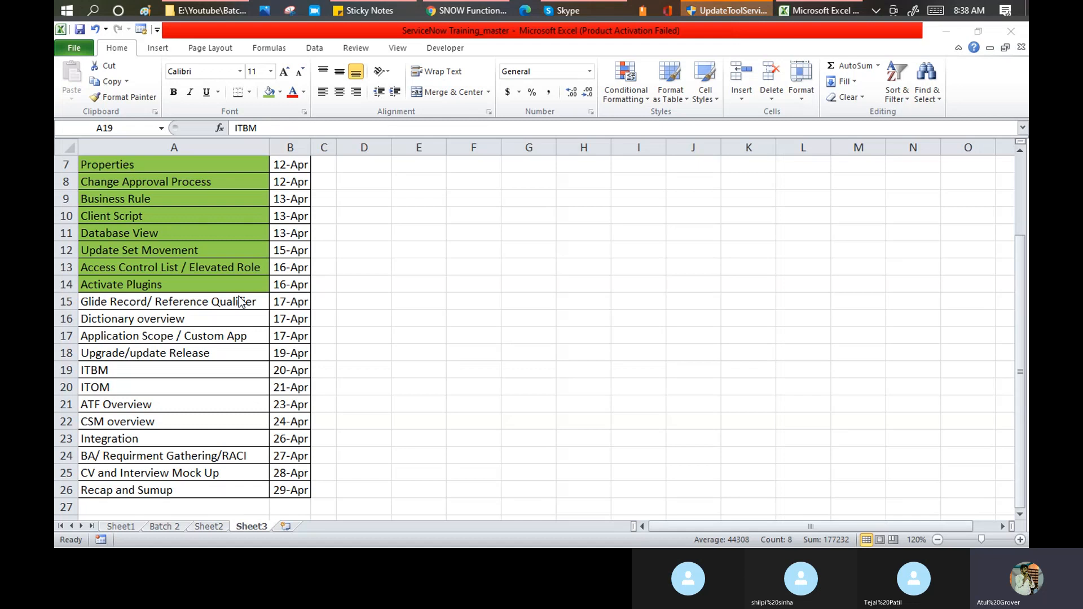
pyautogui.moveTo(174, 301); pyautogui.dragTo(284, 353)
pyautogui.moveTo(222, 304); pyautogui.dragTo(193, 353)
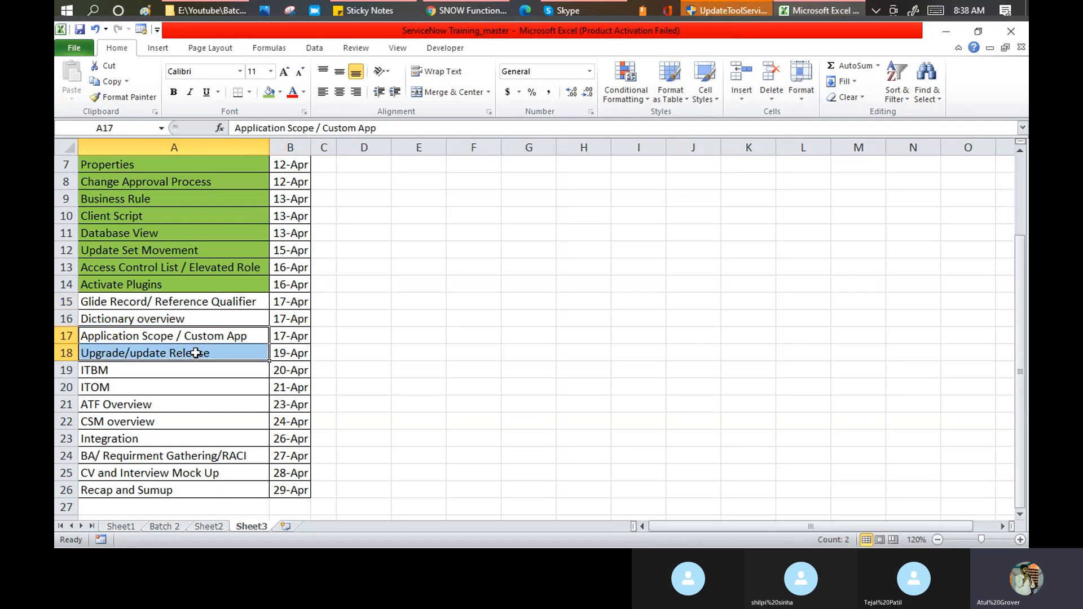
pyautogui.click(175, 352)
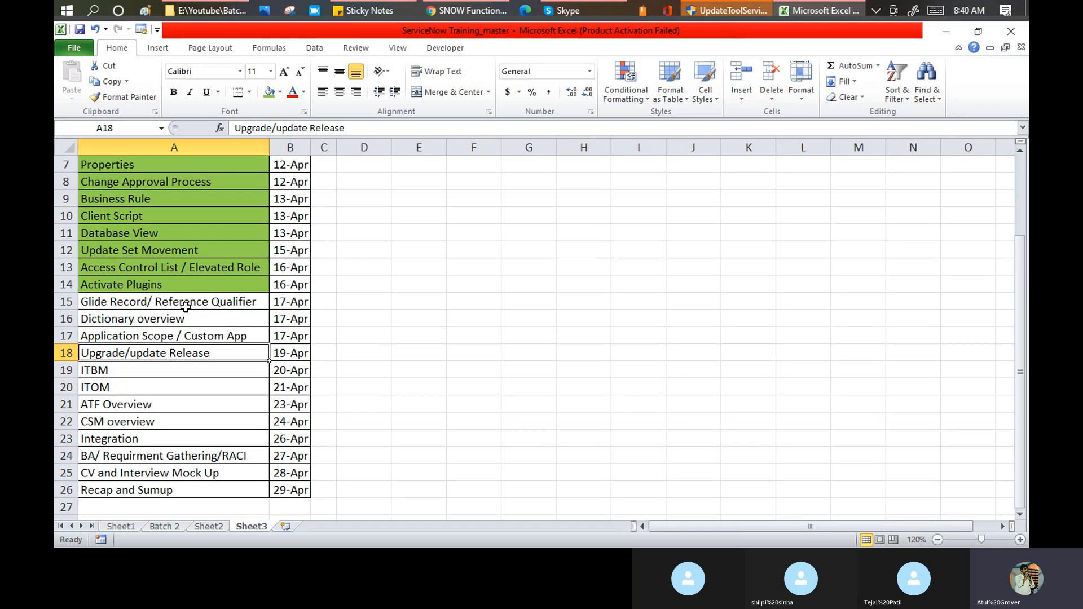
pyautogui.click(109, 303)
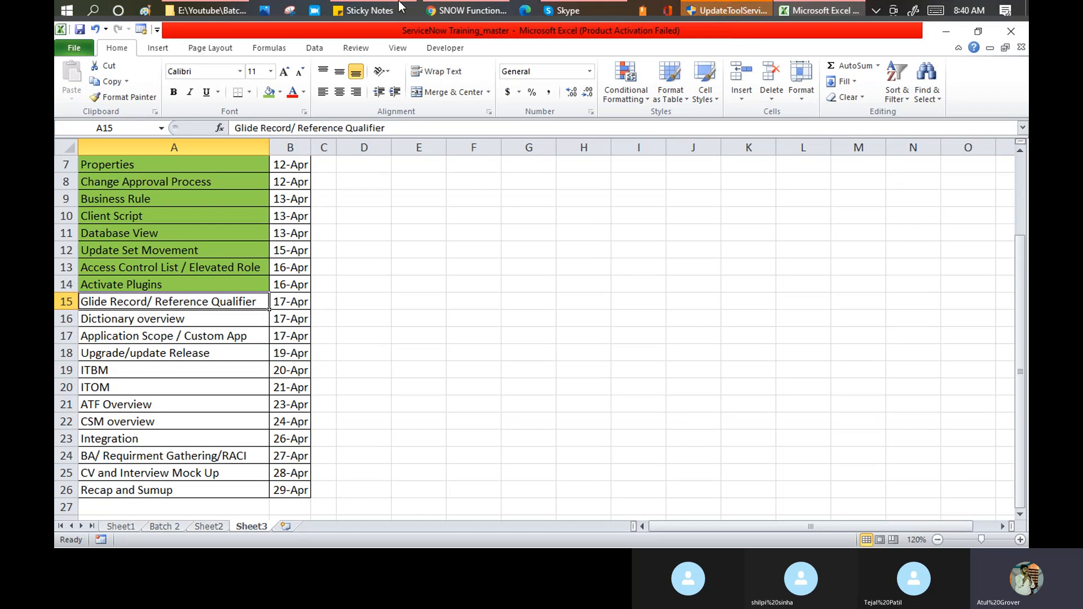
# - In a new Chrome tab, search Google for 'gliderecord in Servicenow' using the suggestion for 'glide'
pyautogui.click(445, 13)
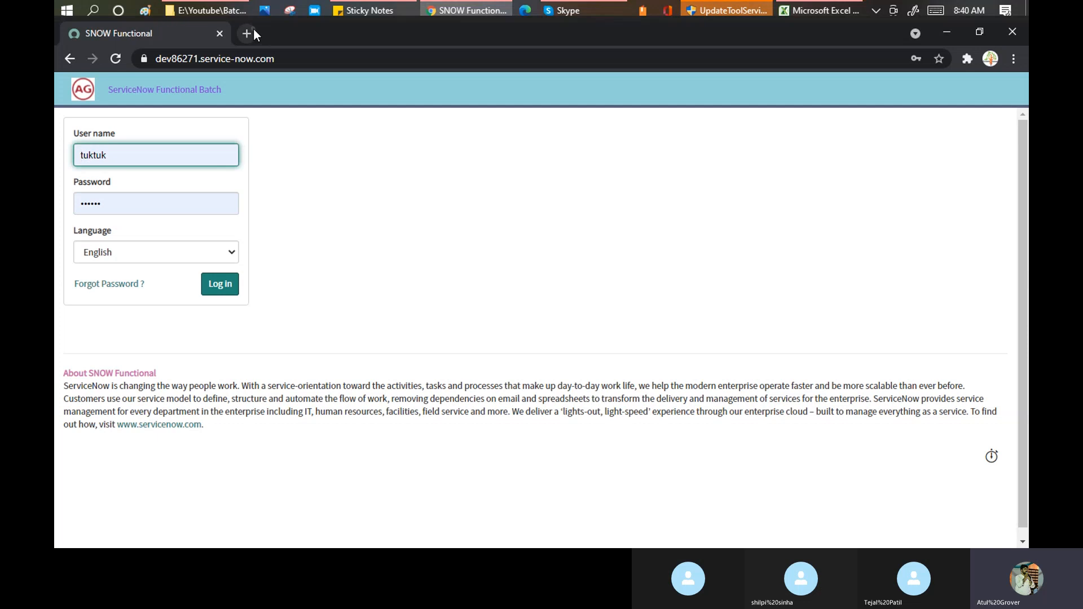
pyautogui.click(253, 33)
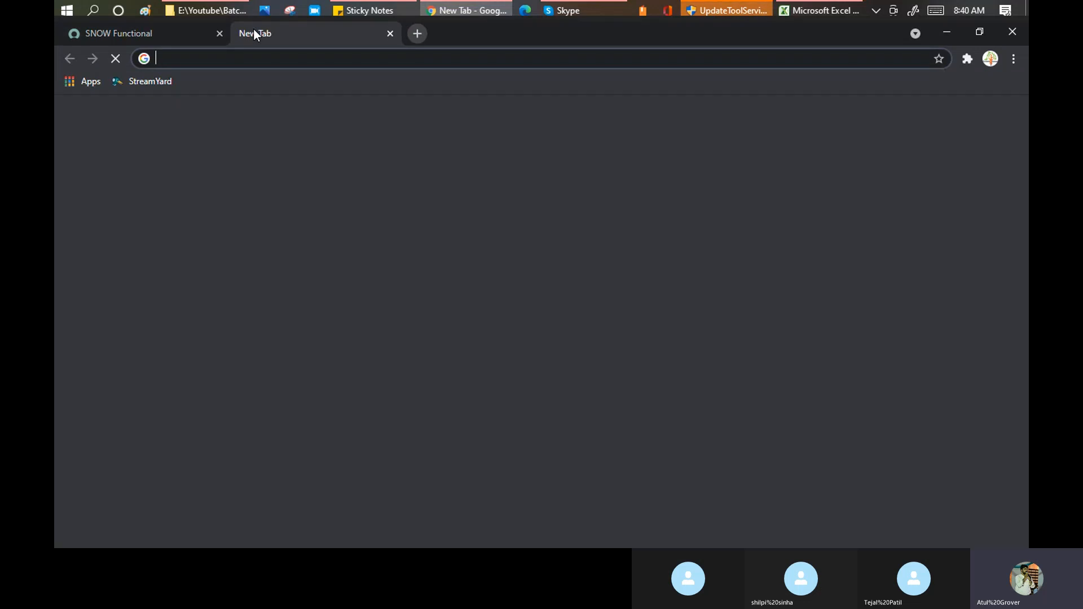
pyautogui.write('glide')
pyautogui.press('Return')
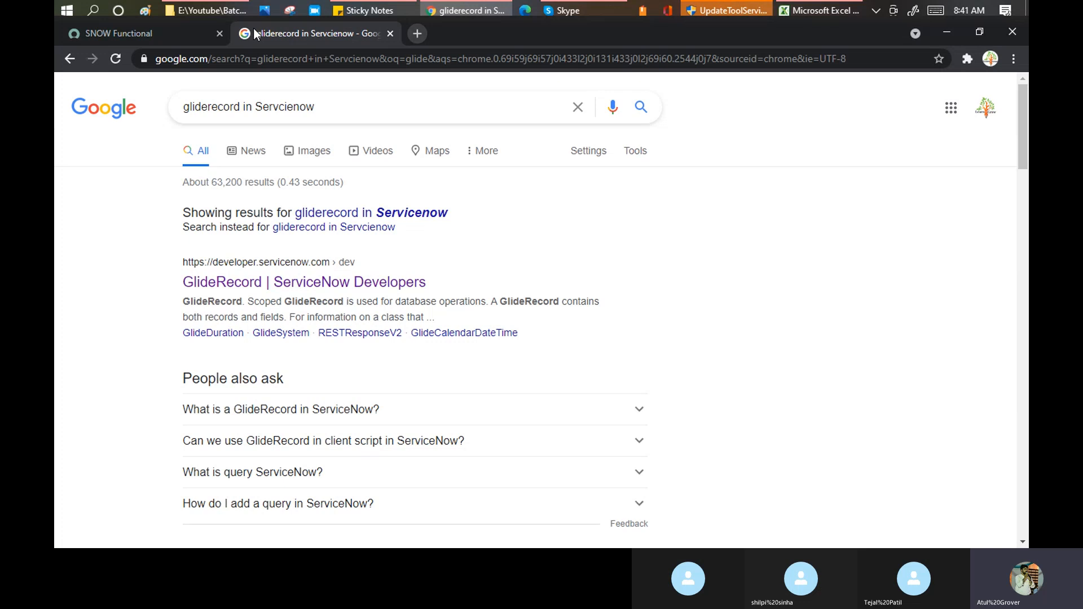
# - Open both GlideRecord | ServiceNow Developers results in background tabs
pyautogui.middleClick(331, 291)
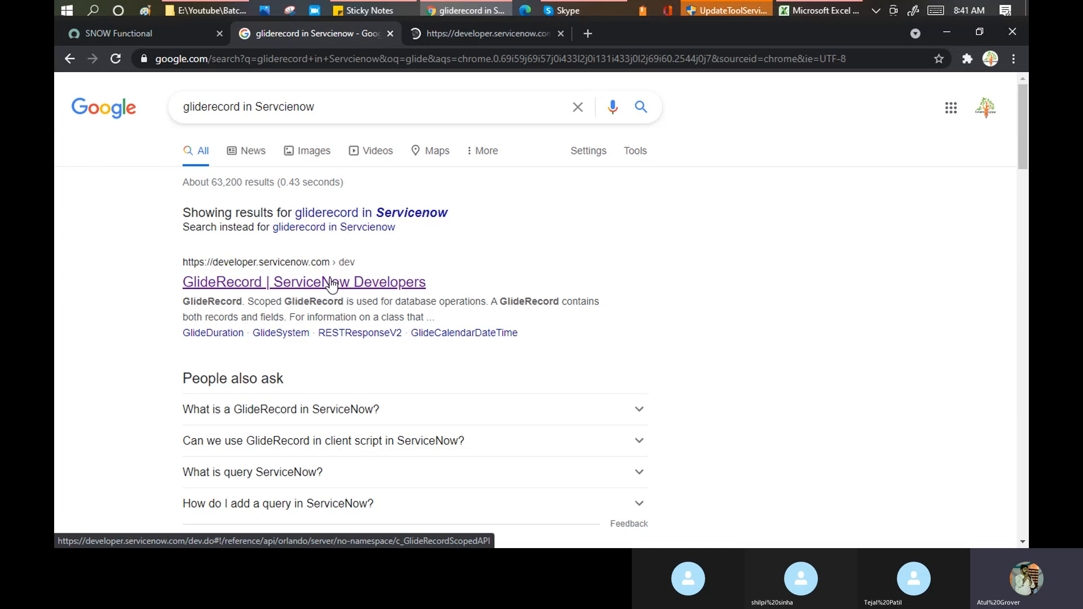
pyautogui.scroll(-1, 327, 344)
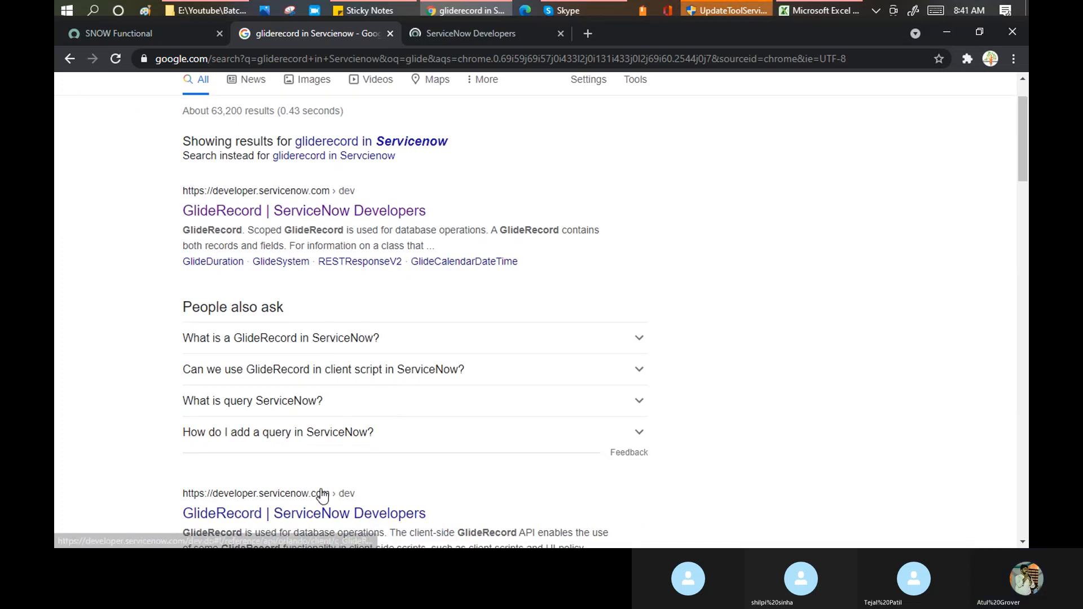
pyautogui.middleClick(326, 515)
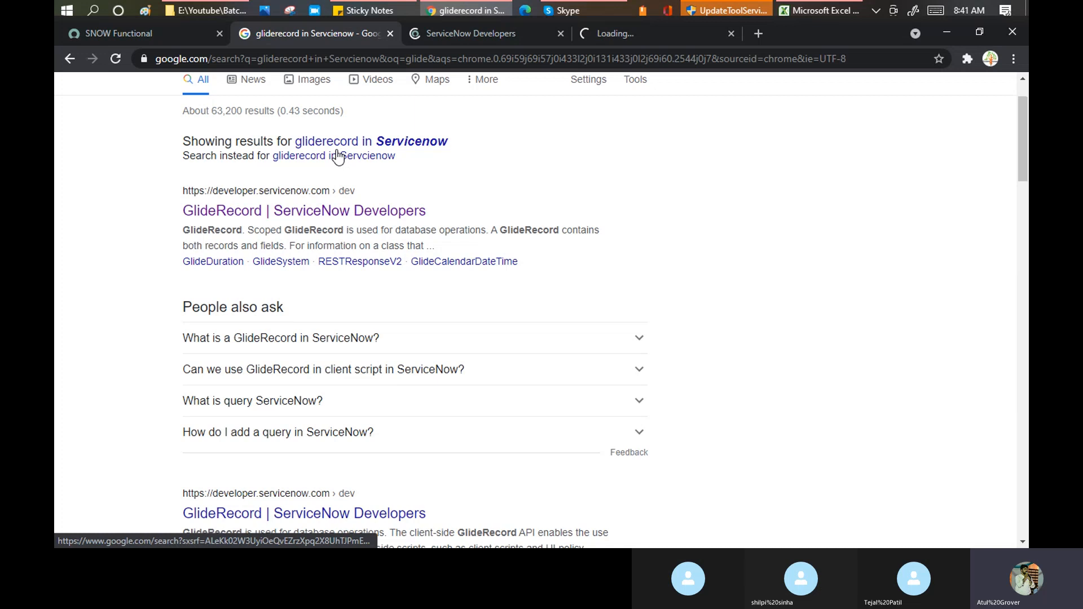
# - Read the server-scoped GlideRecord page, highlighting its intro, then view the client-side reference
pyautogui.click(458, 33)
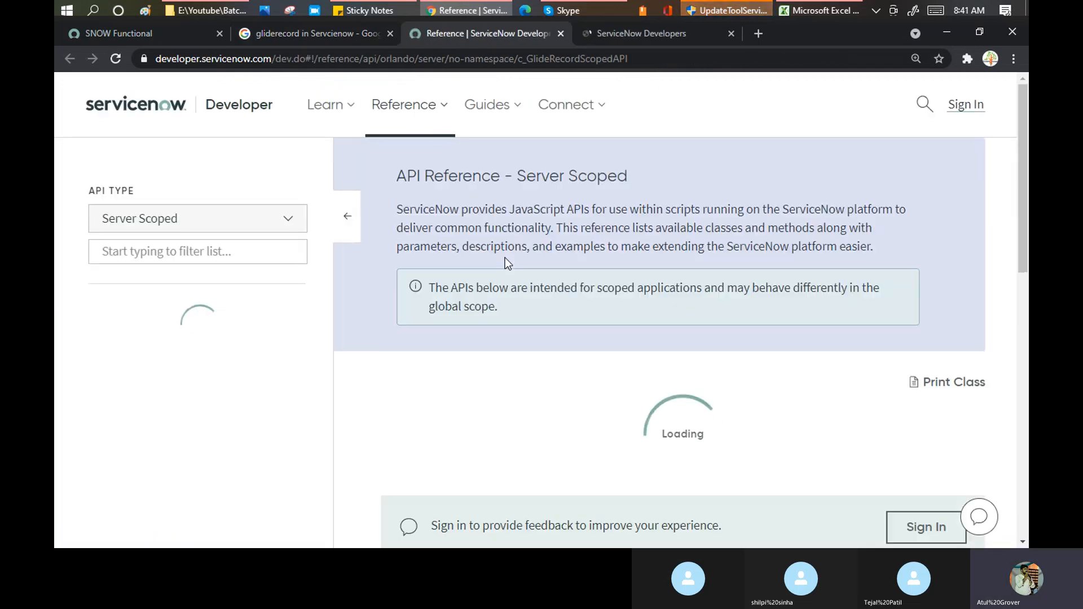
pyautogui.scroll(-1, 517, 235)
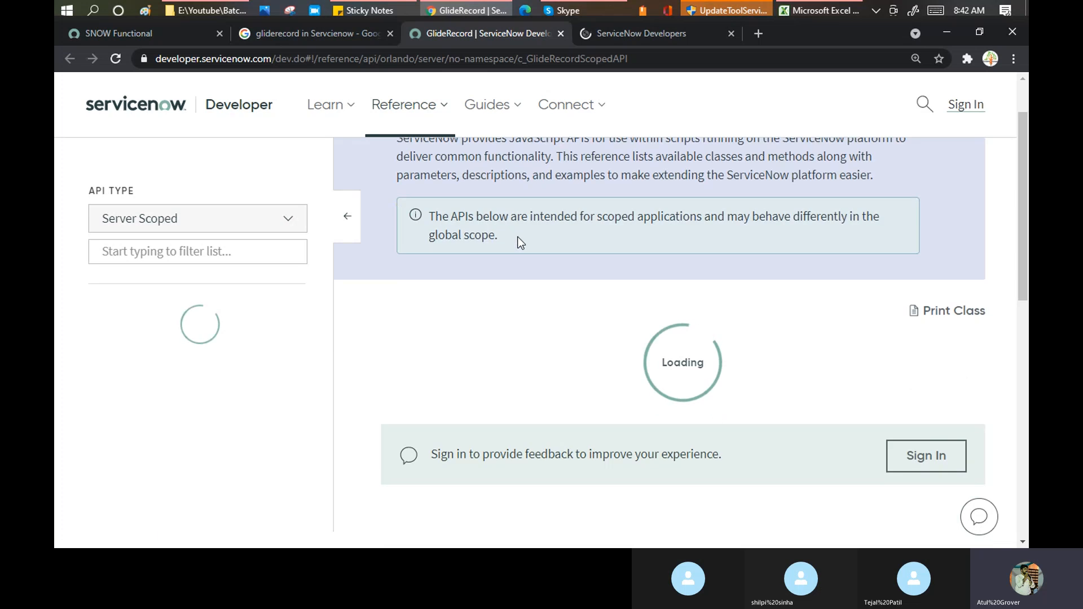
pyautogui.scroll(-2, 520, 242)
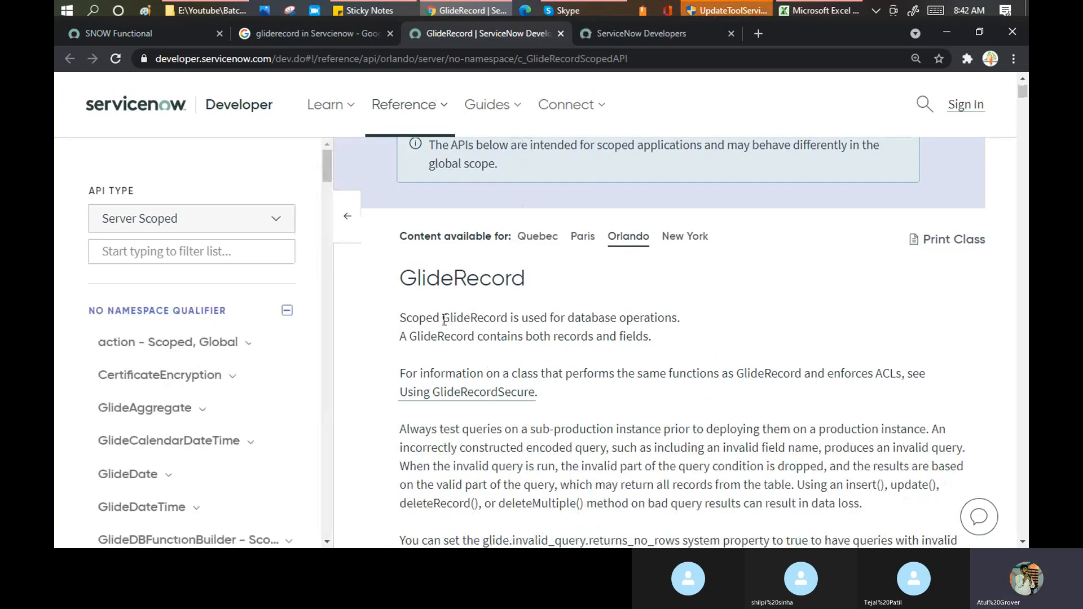
pyautogui.moveTo(409, 338); pyautogui.dragTo(651, 340)
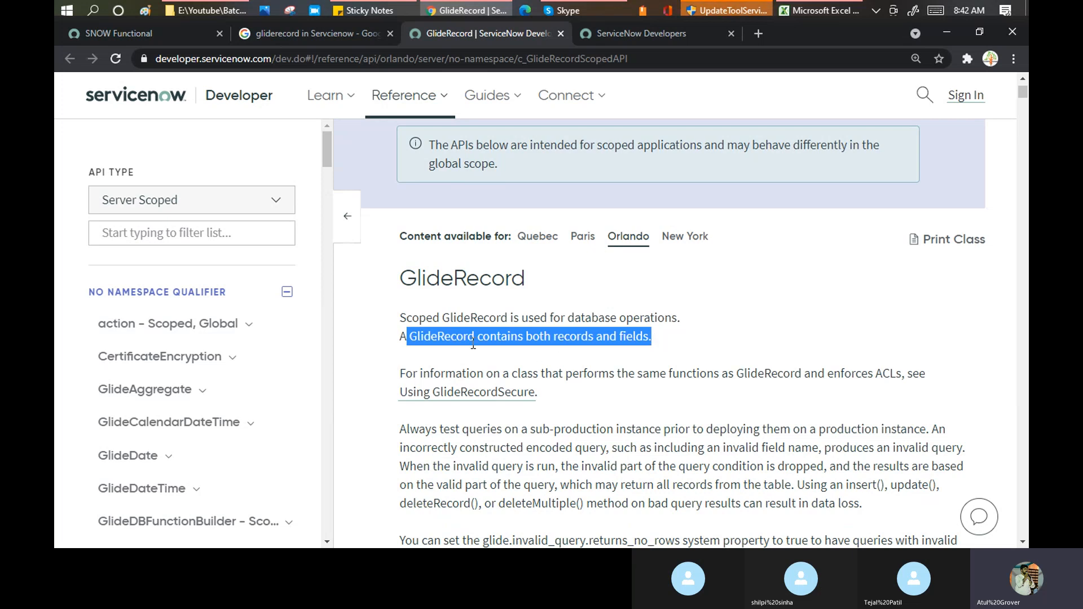
pyautogui.click(418, 333)
pyautogui.moveTo(410, 335); pyautogui.dragTo(479, 335)
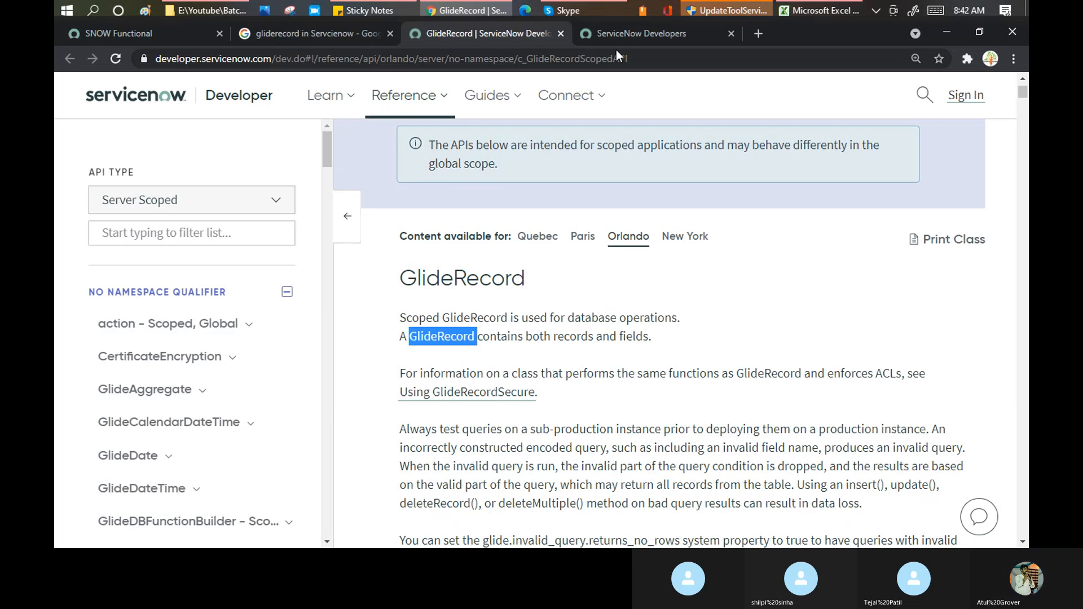
pyautogui.scroll(-8, 538, 289)
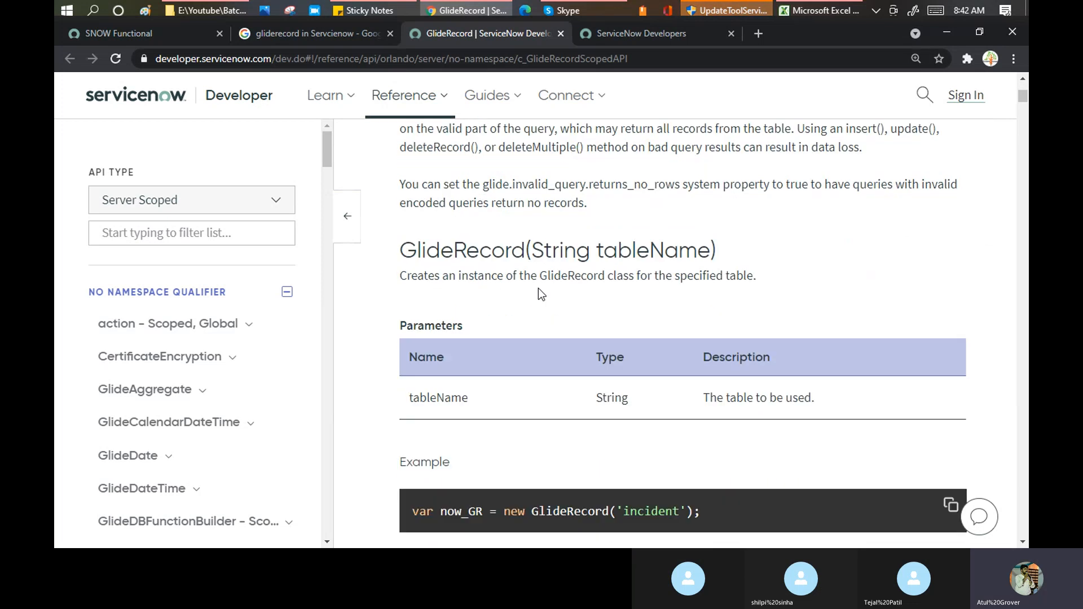
pyautogui.click(627, 28)
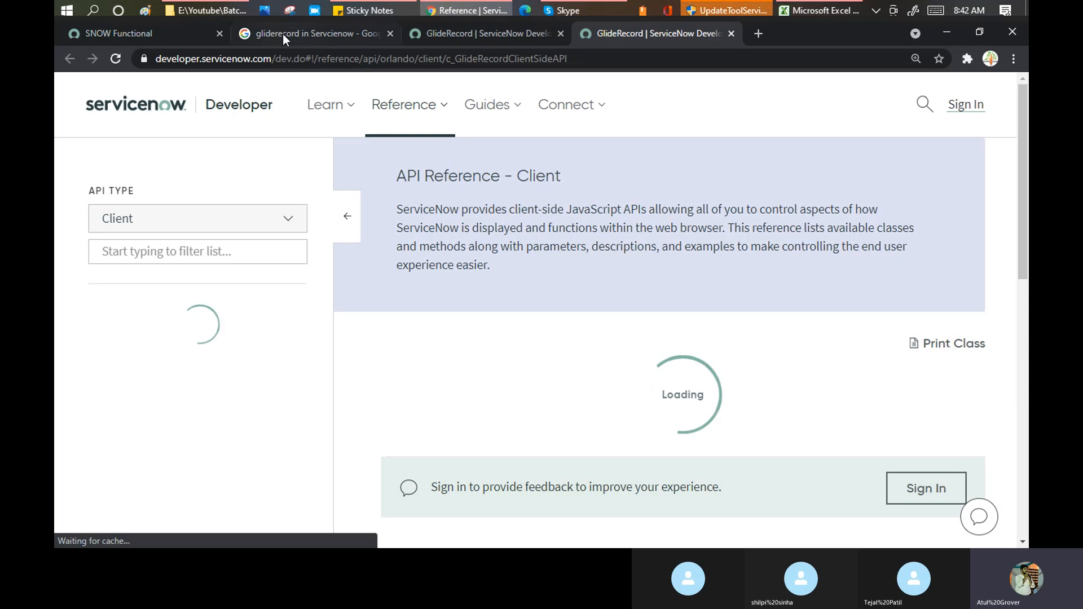
# - Back on Google, expand 'What is a GlideRecord in ServiceNow?' and highlight part of its answer
pyautogui.click(283, 34)
pyautogui.click(396, 340)
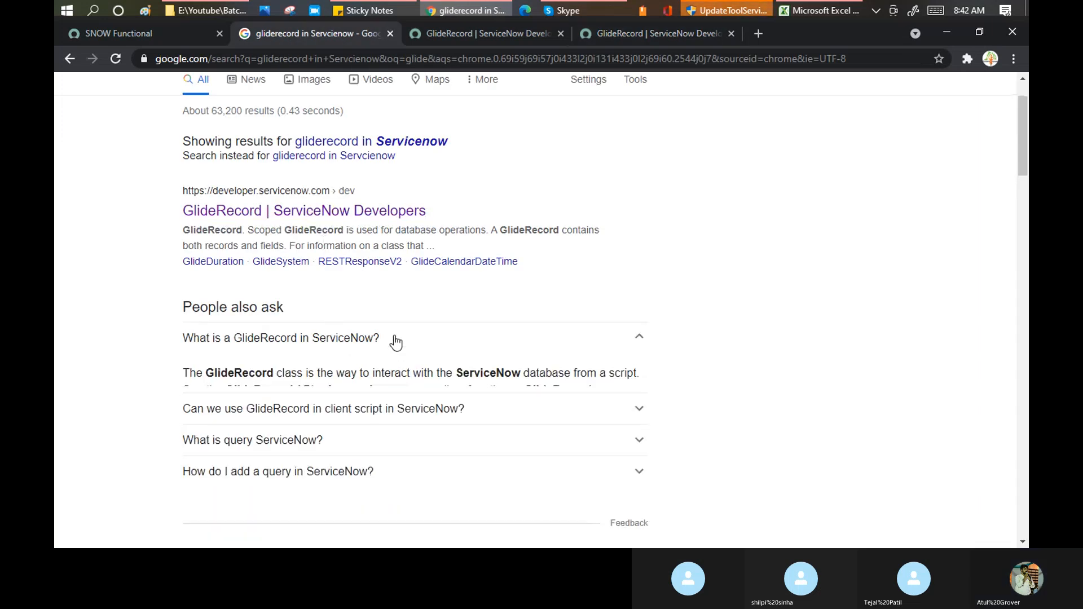
pyautogui.scroll(-2, 414, 311)
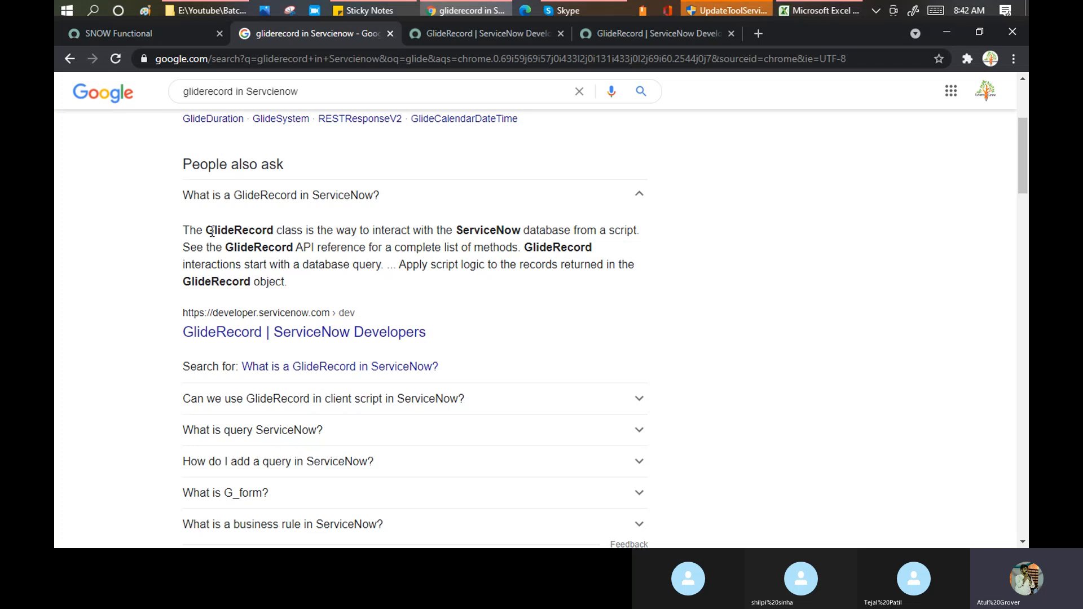
pyautogui.moveTo(275, 230); pyautogui.dragTo(452, 230)
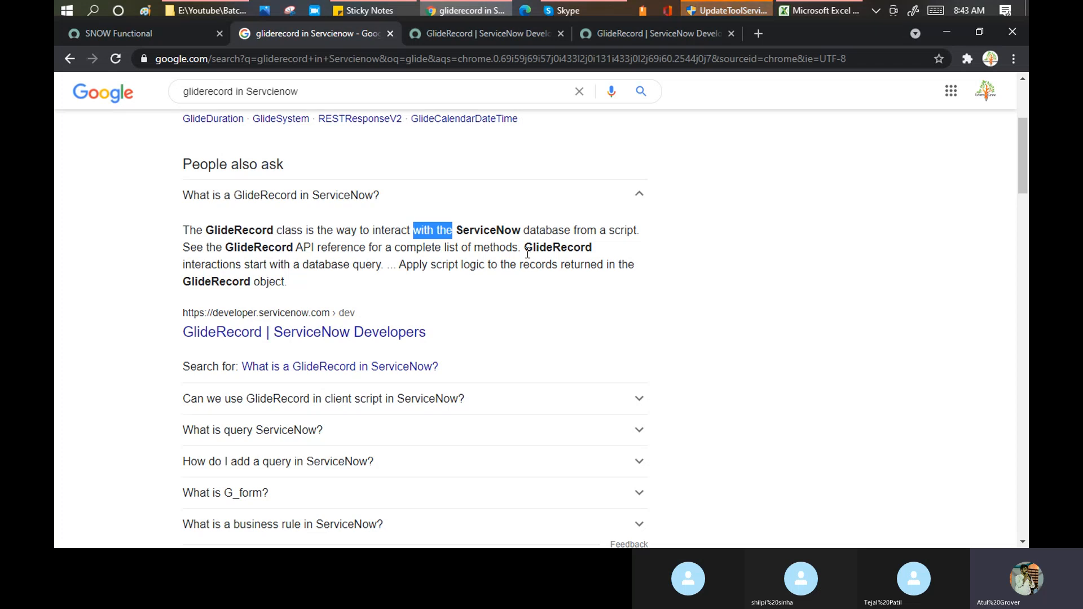
# - Open the 'Understanding GlideRecord' ServiceNow Developers article in a background tab
pyautogui.scroll(-4, 338, 296)
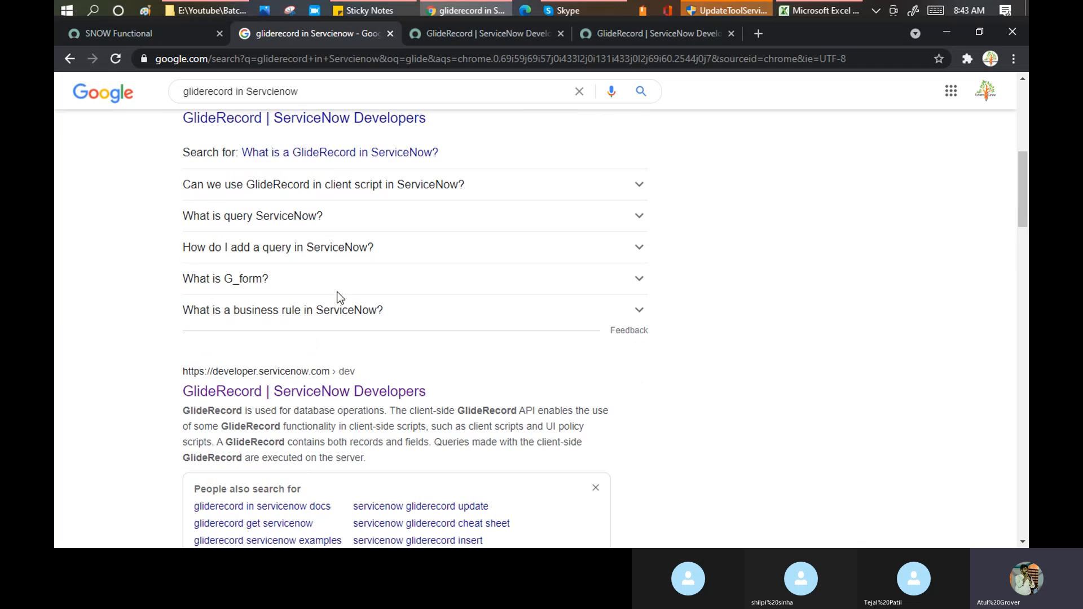
pyautogui.scroll(-5, 338, 298)
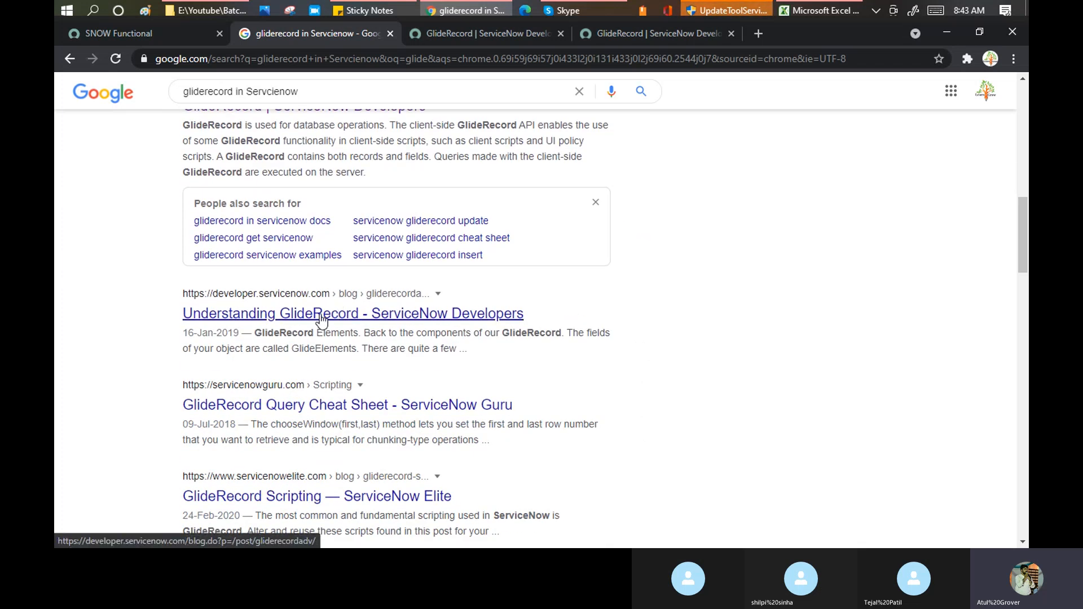
pyautogui.middleClick(321, 314)
pyautogui.scroll(-4, 310, 333)
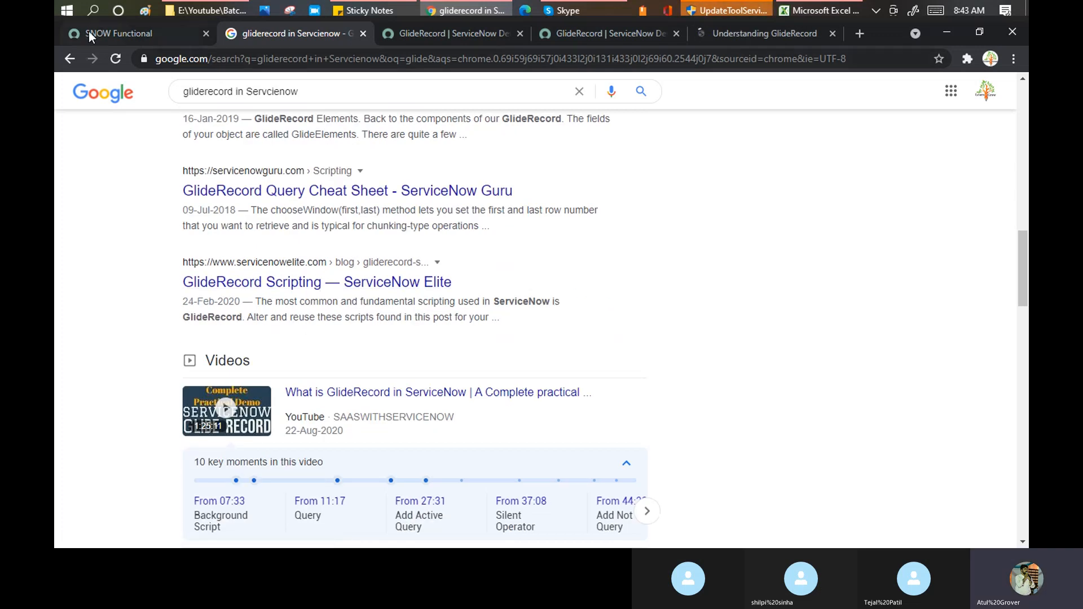
# - Log in to the SNOW Functional instance after re-entering the account password
pyautogui.click(119, 34)
pyautogui.click(133, 207)
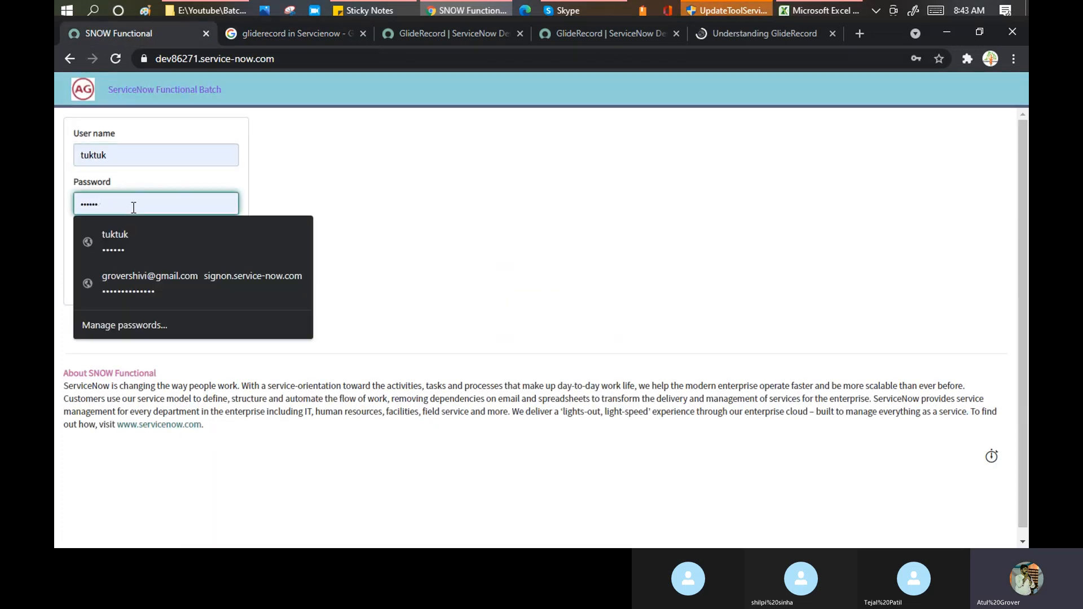
pyautogui.write('•••')
pyautogui.press('BackSpace')
pyautogui.press('BackSpace')
pyautogui.press('BackSpace')
pyautogui.write('•••••')
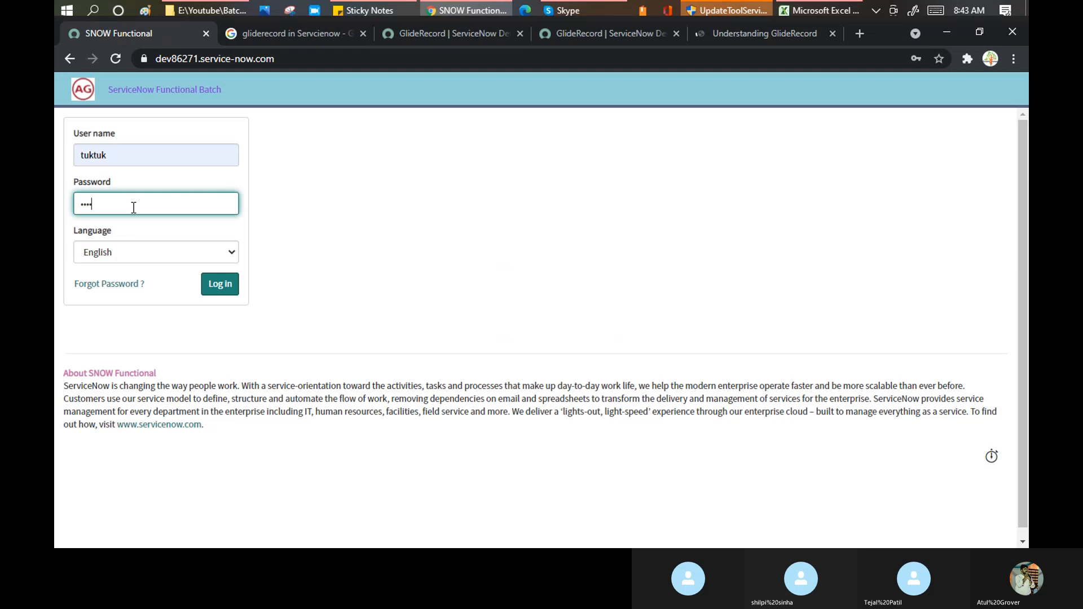
pyautogui.click(224, 287)
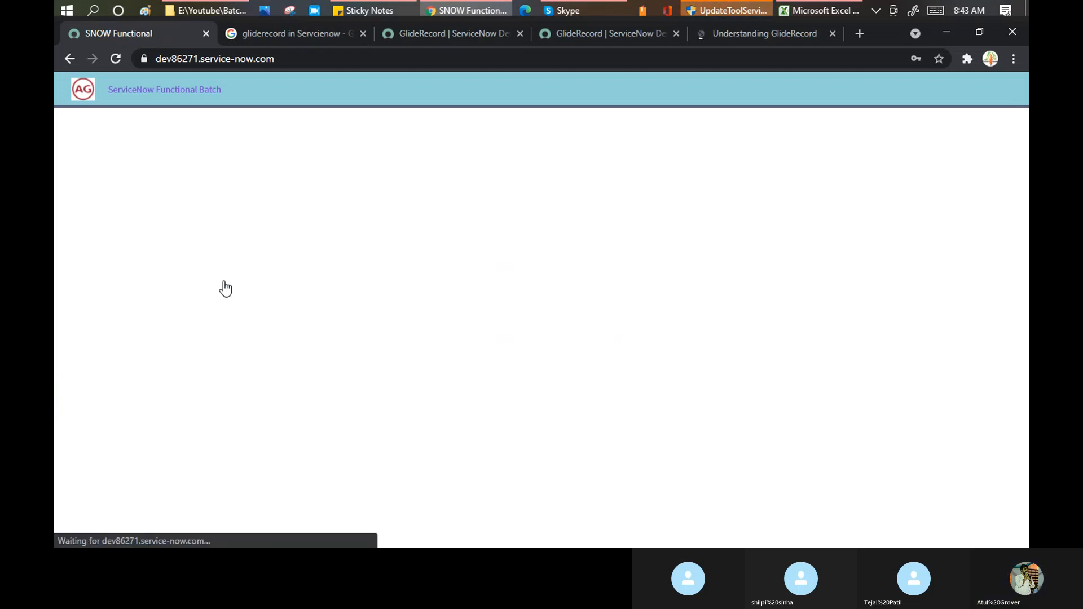
# - In the Understanding GlideRecord article, highlight the variable, 'incident' table and addActiveQuery call in the sample code
pyautogui.click(756, 35)
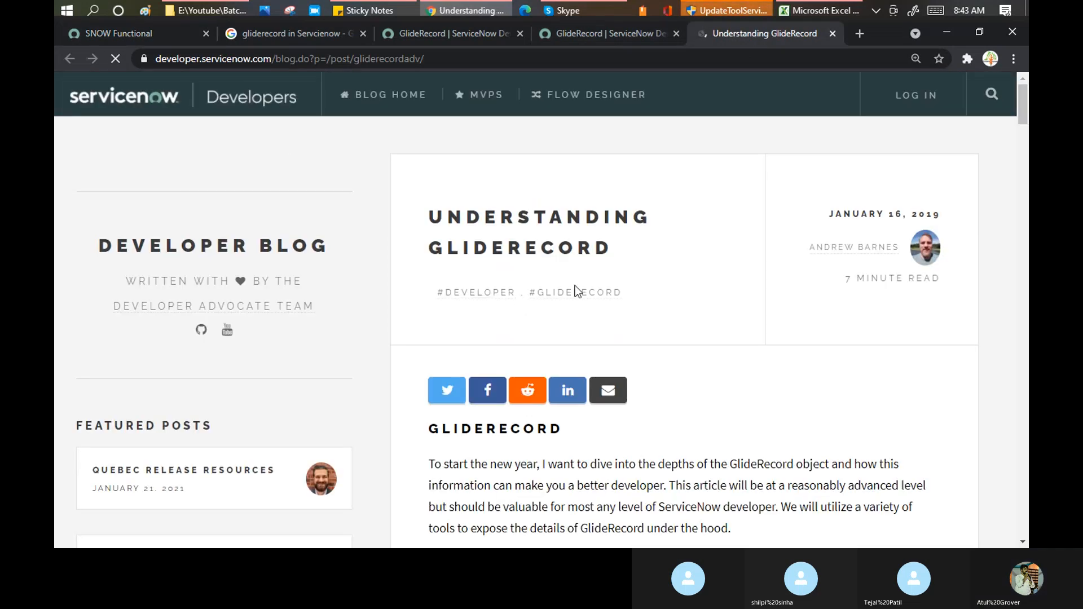
pyautogui.scroll(-4, 581, 283)
pyautogui.scroll(-2, 581, 283)
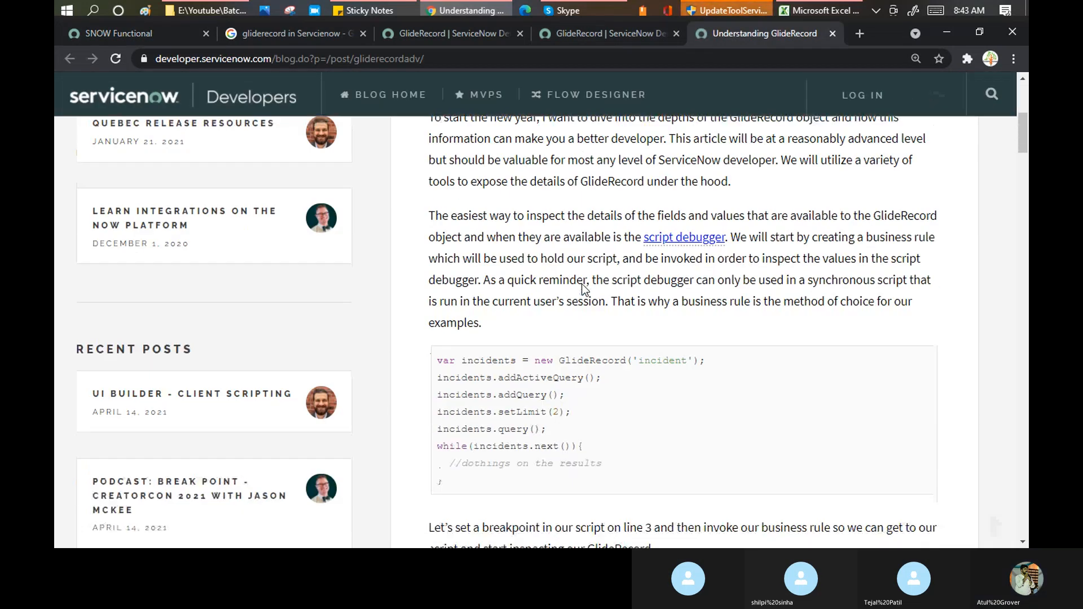
pyautogui.scroll(-1, 581, 283)
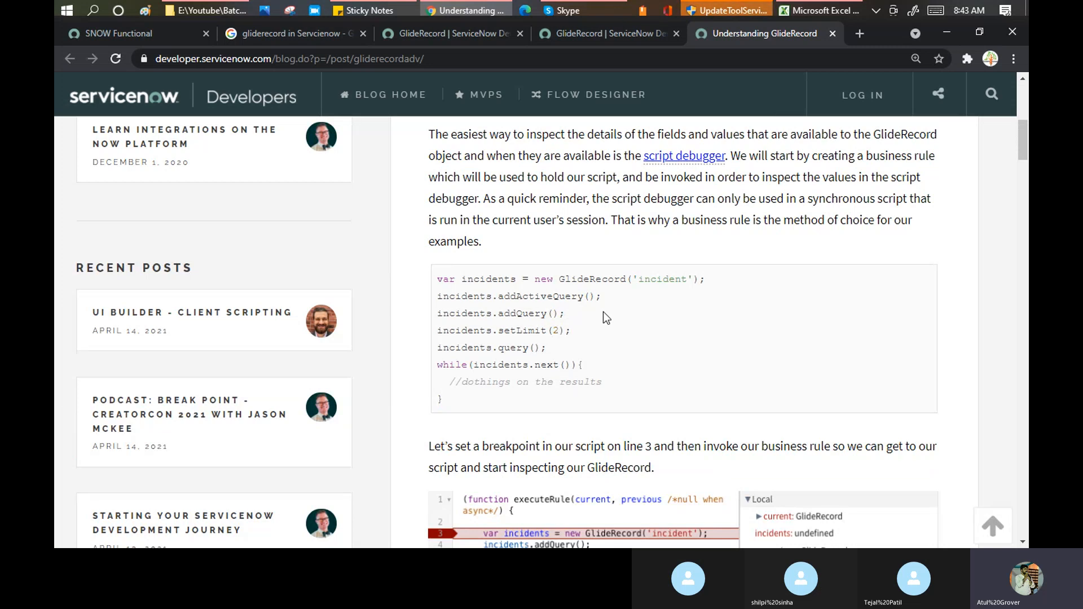
pyautogui.scroll(2, 605, 316)
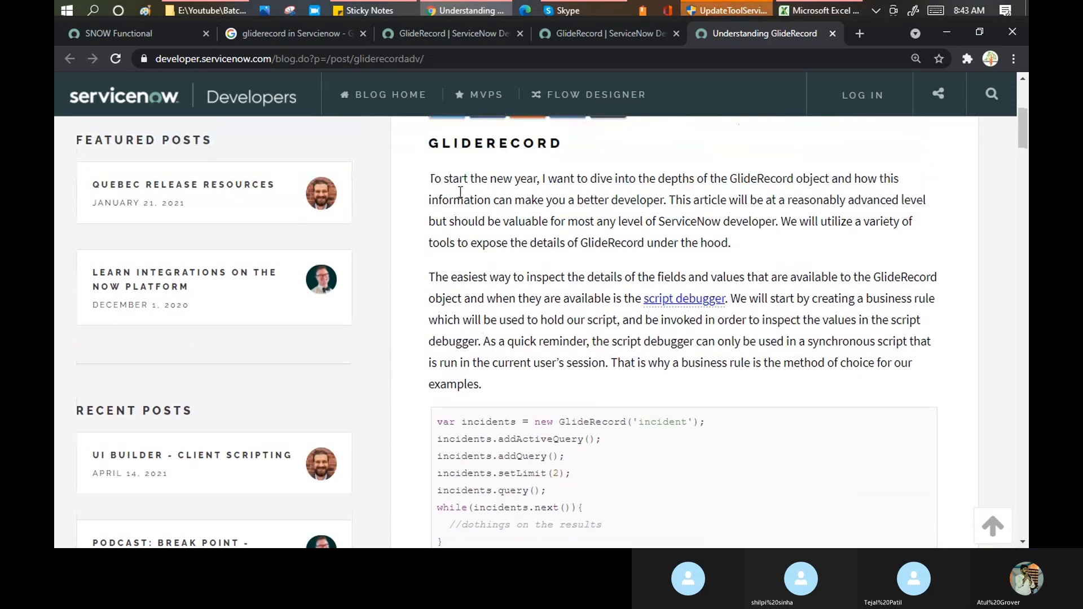
pyautogui.scroll(-4, 538, 236)
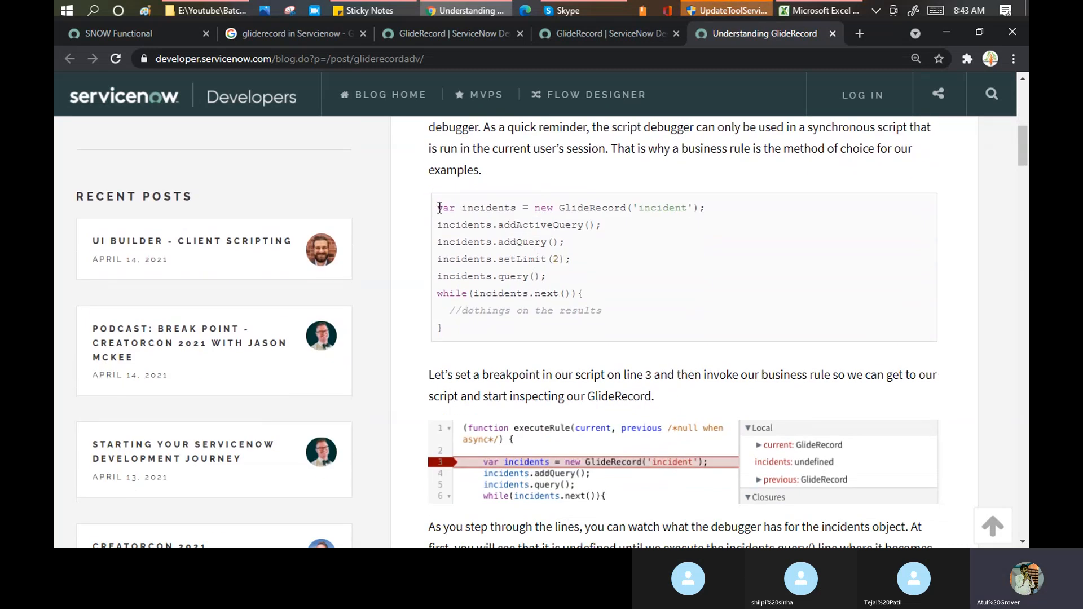
pyautogui.moveTo(437, 208); pyautogui.dragTo(479, 207)
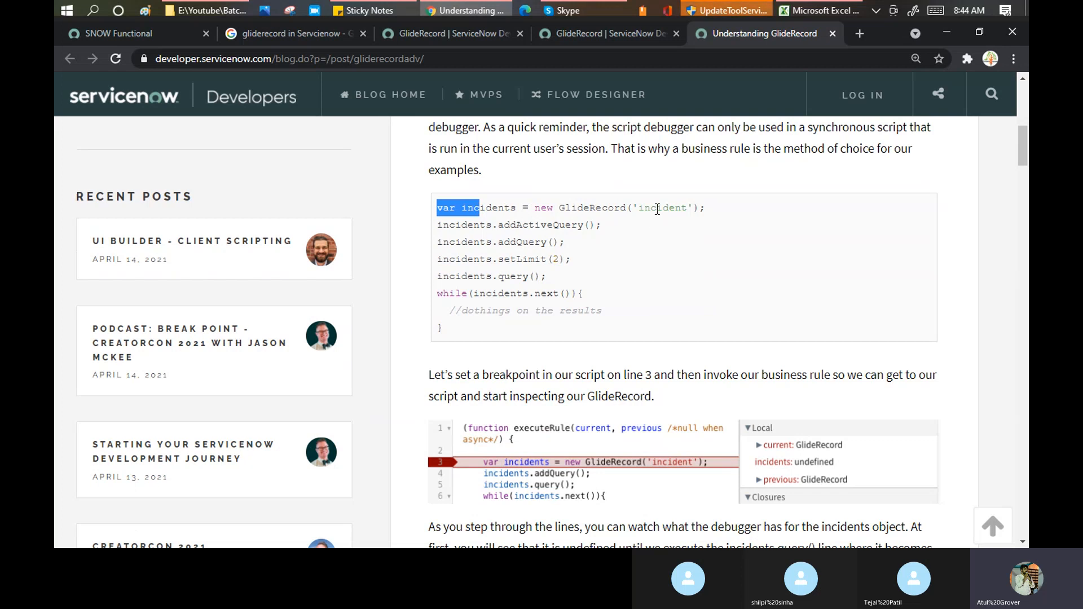
pyautogui.doubleClick(657, 209)
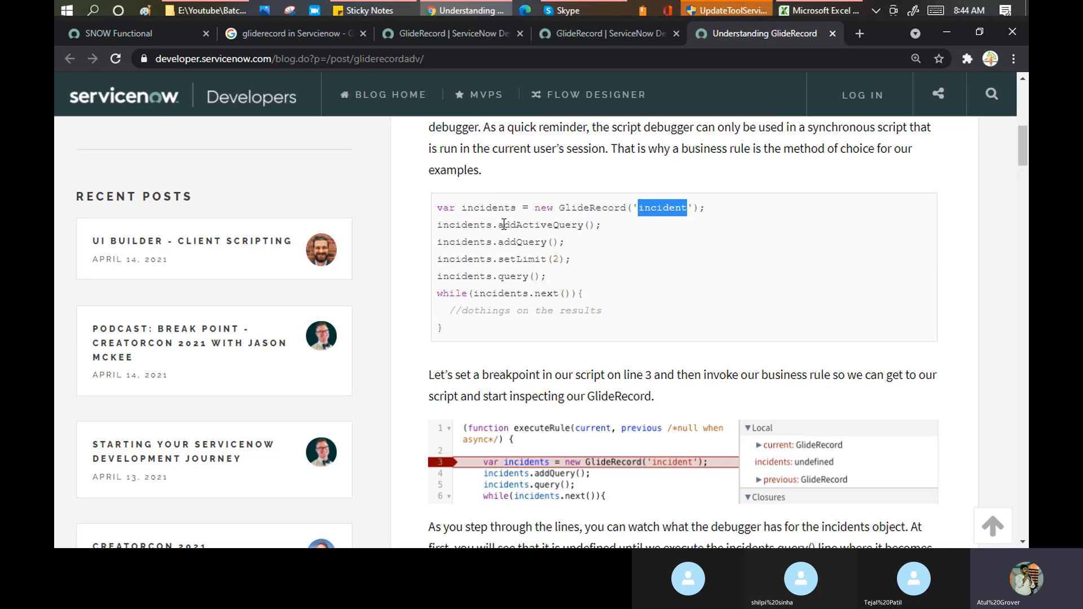
pyautogui.moveTo(498, 224); pyautogui.dragTo(583, 225)
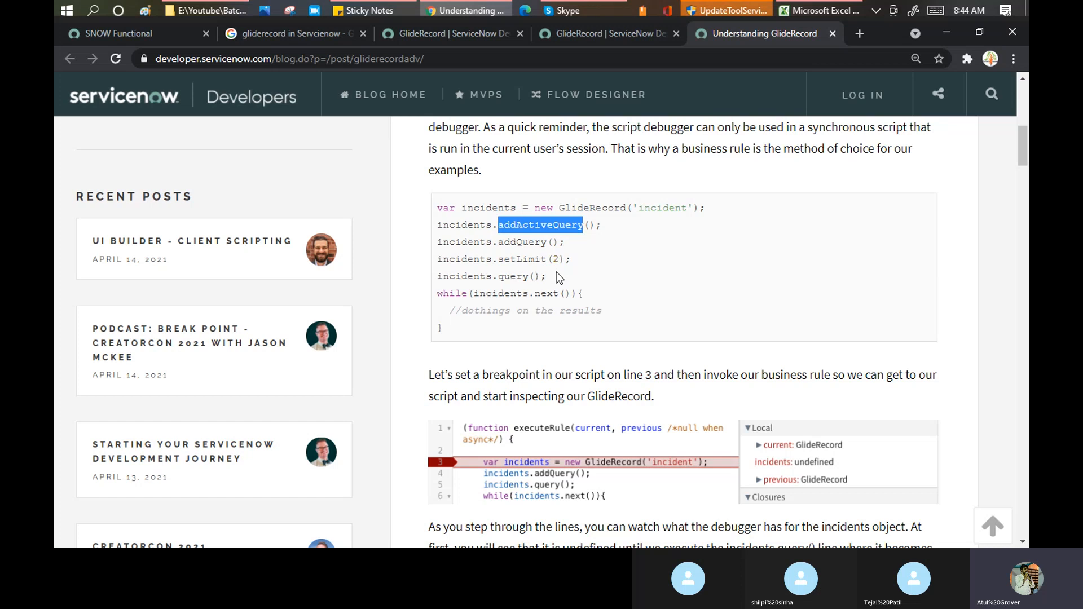
# - Scroll through the debugger screenshots of incidents.next(), then return to the SNOW Functional instance
pyautogui.scroll(-1, 556, 271)
pyautogui.scroll(-2, 561, 281)
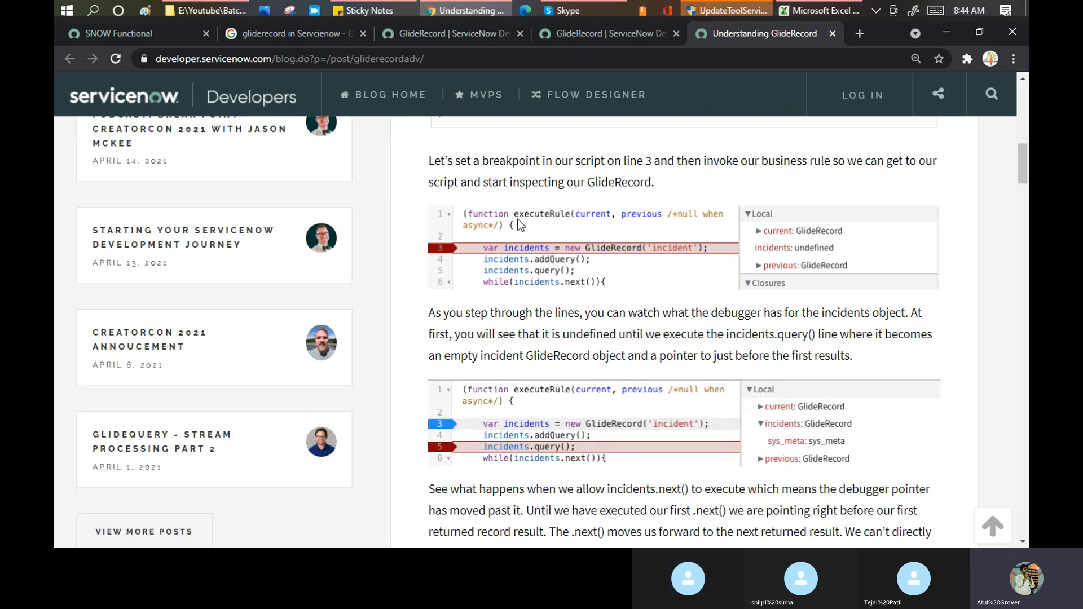
pyautogui.scroll(-2, 566, 236)
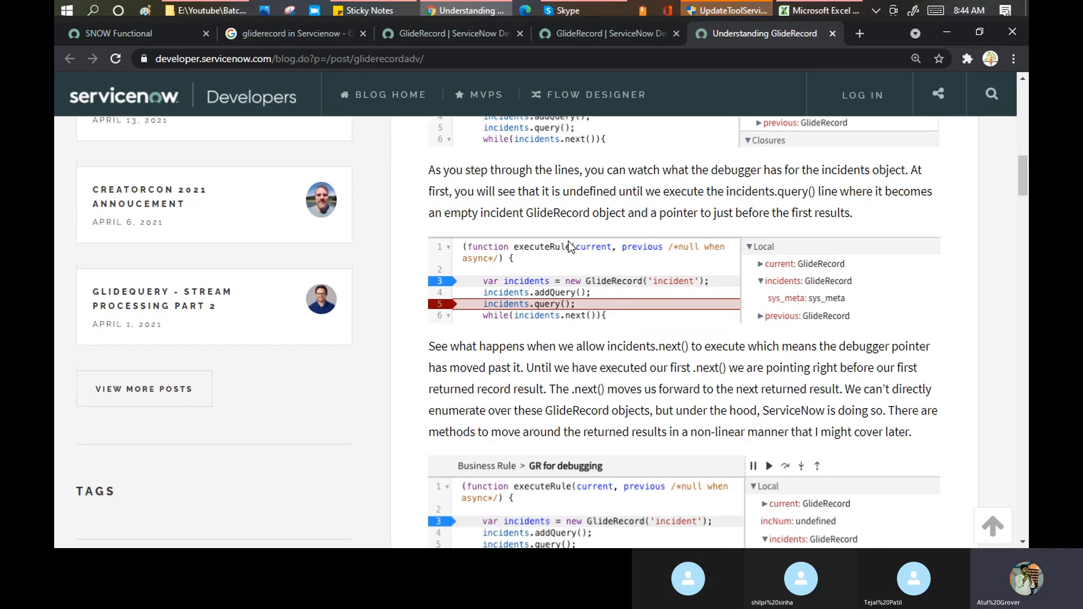
pyautogui.scroll(-5, 567, 242)
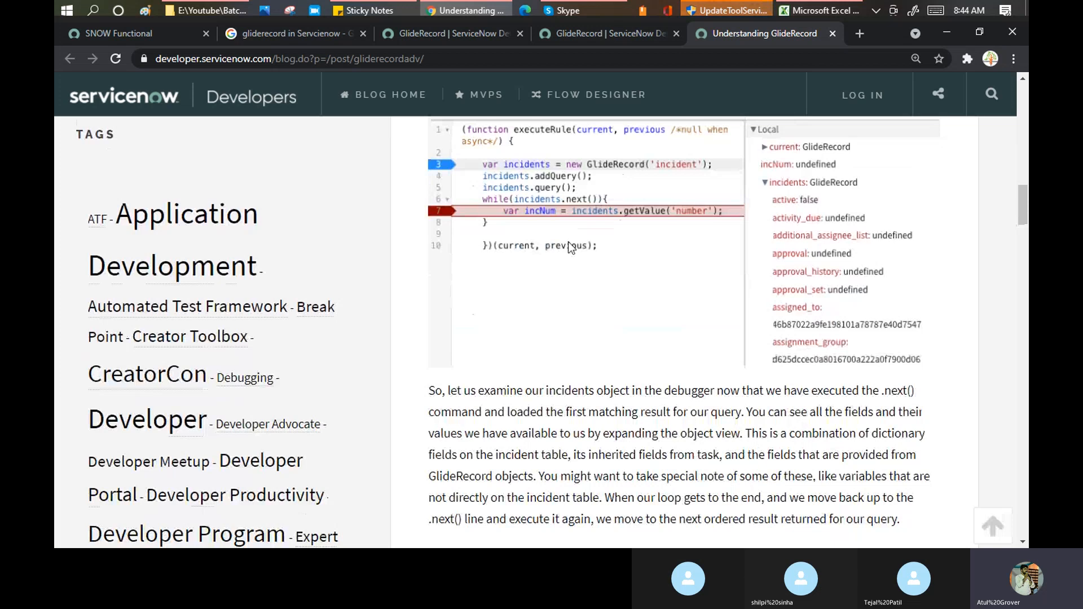
pyautogui.scroll(-1, 567, 241)
pyautogui.scroll(3, 567, 241)
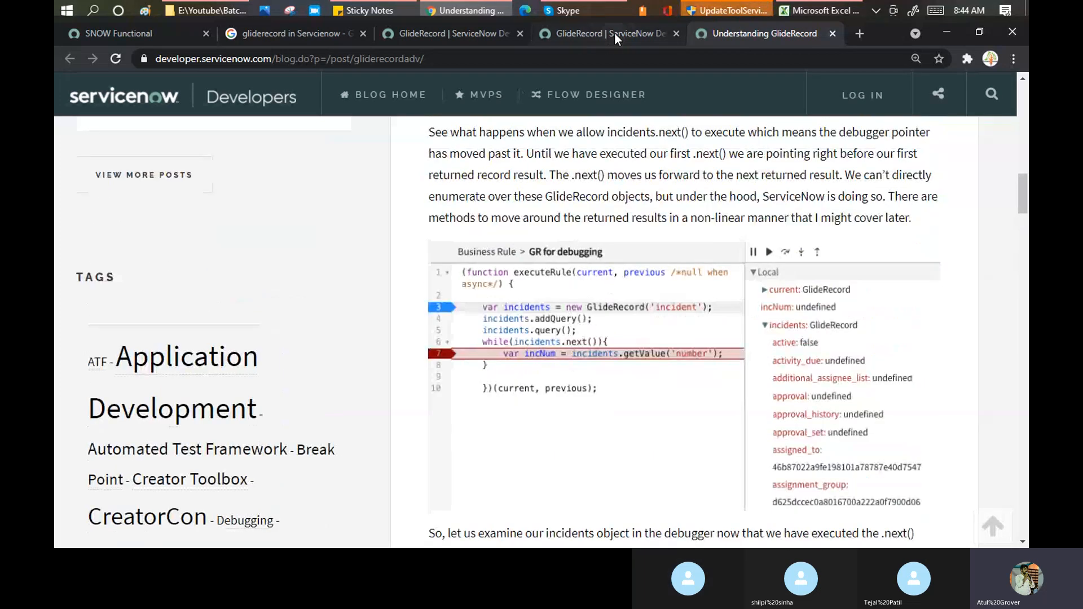
pyautogui.click(154, 32)
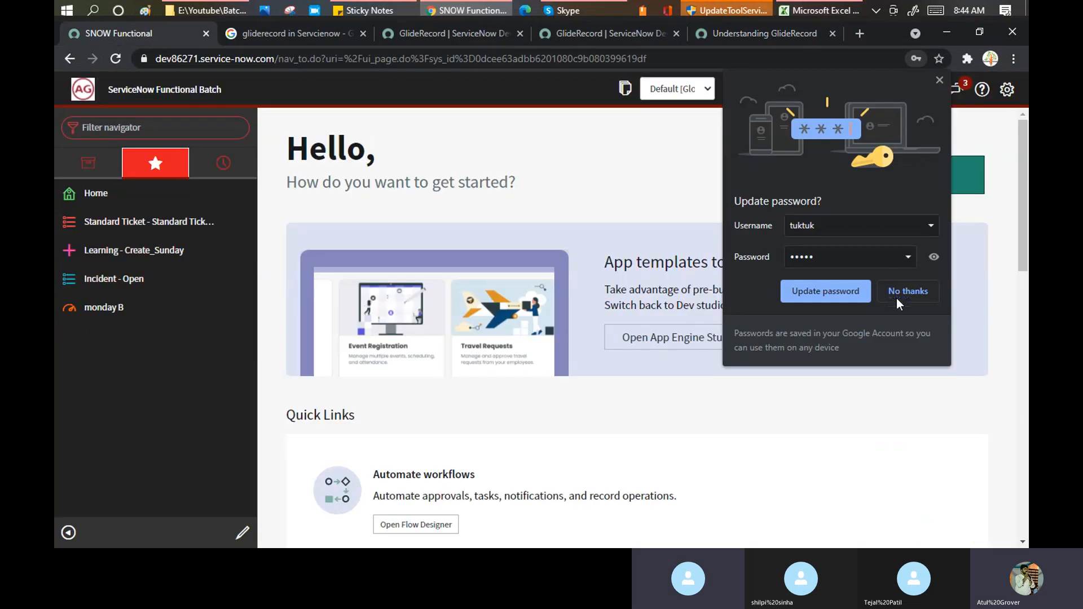
# - Dismiss the password prompt and open the Client Scripts list via the 'client scri' navigator search
pyautogui.click(896, 304)
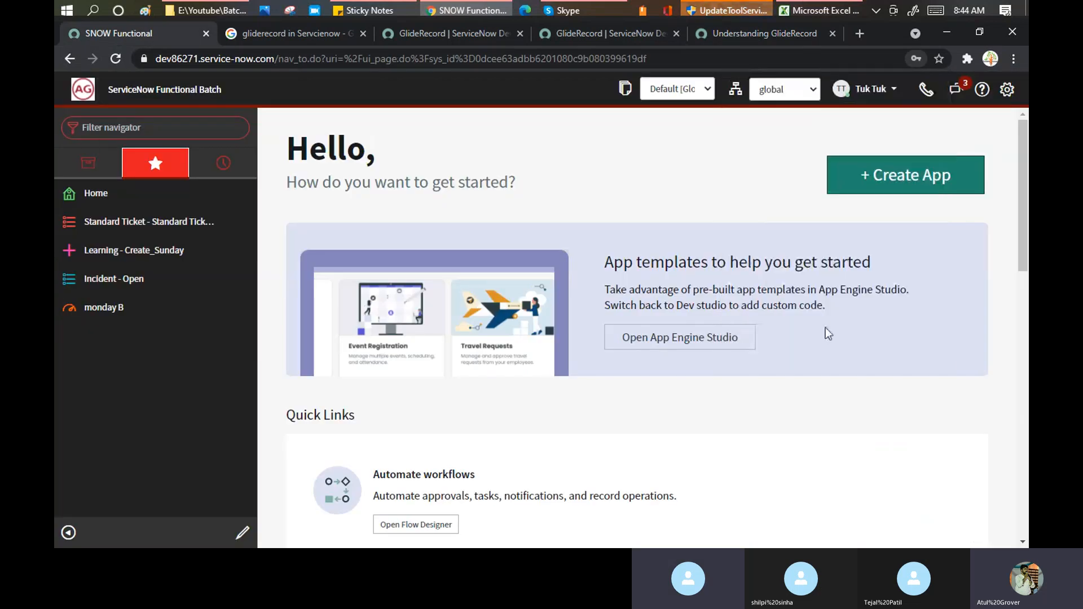
pyautogui.click(116, 130)
pyautogui.write('clien')
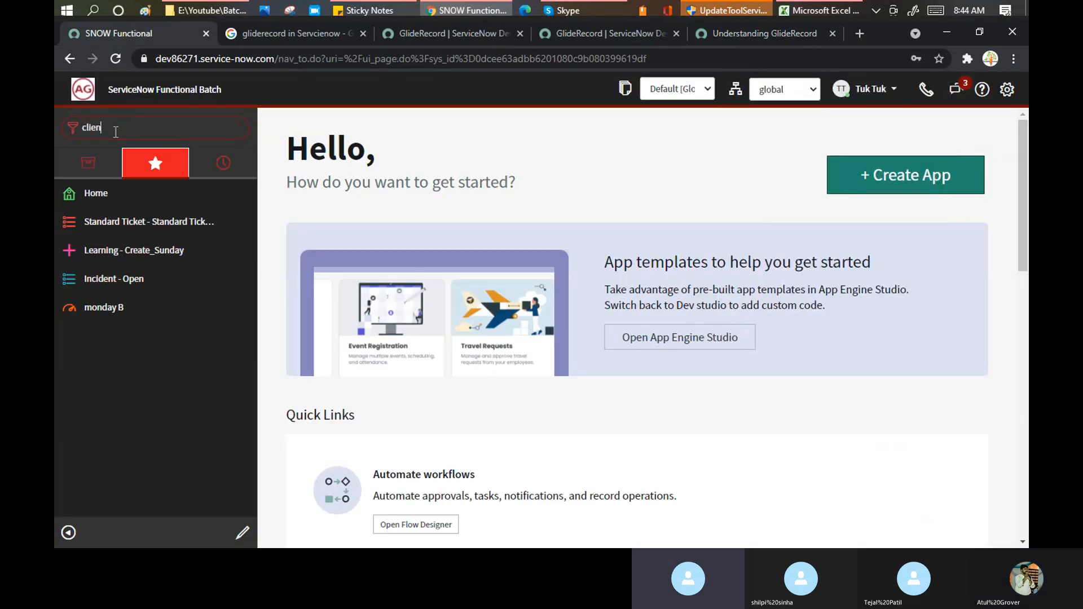
pyautogui.write('t scri')
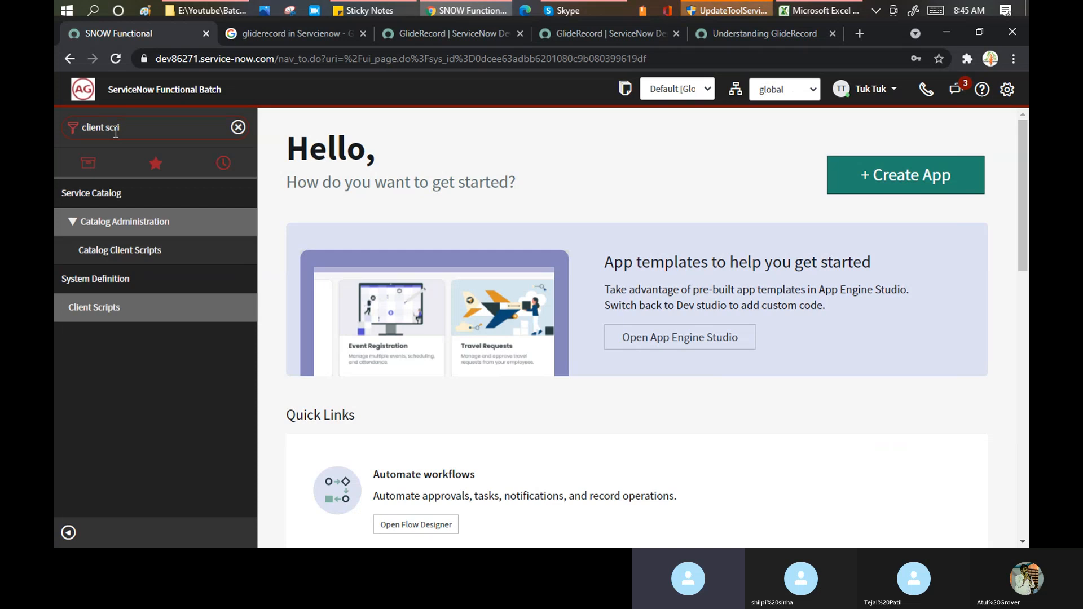
pyautogui.click(110, 309)
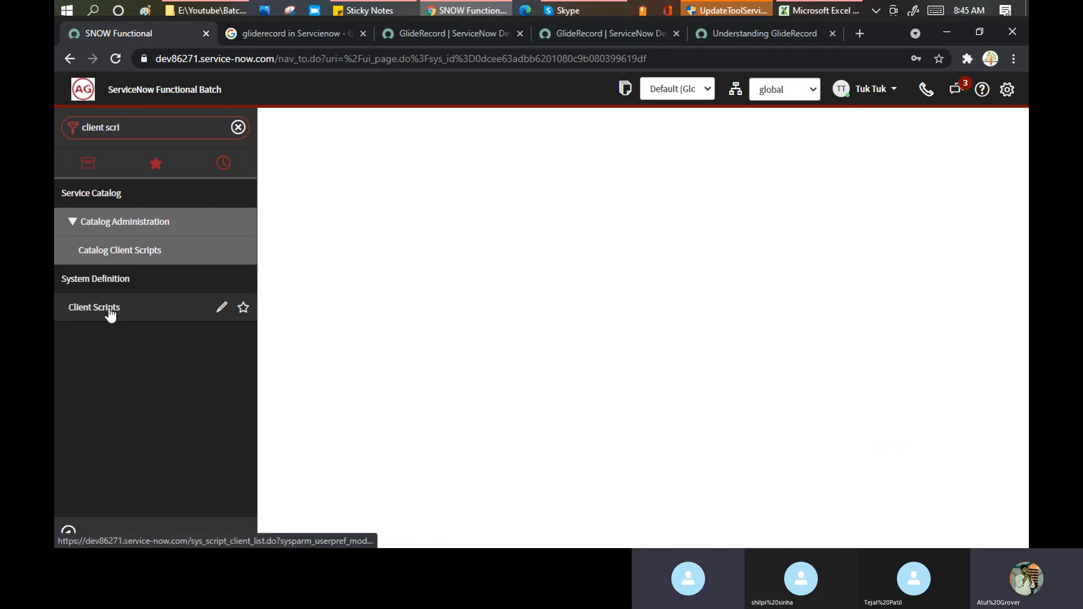
pyautogui.click(571, 11)
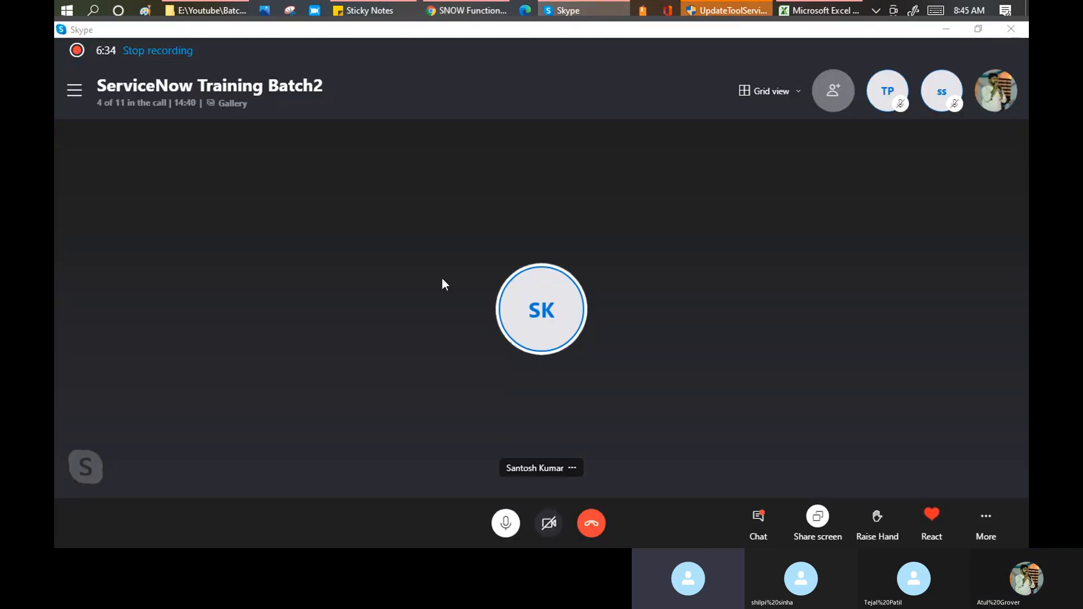
pyautogui.click(564, 11)
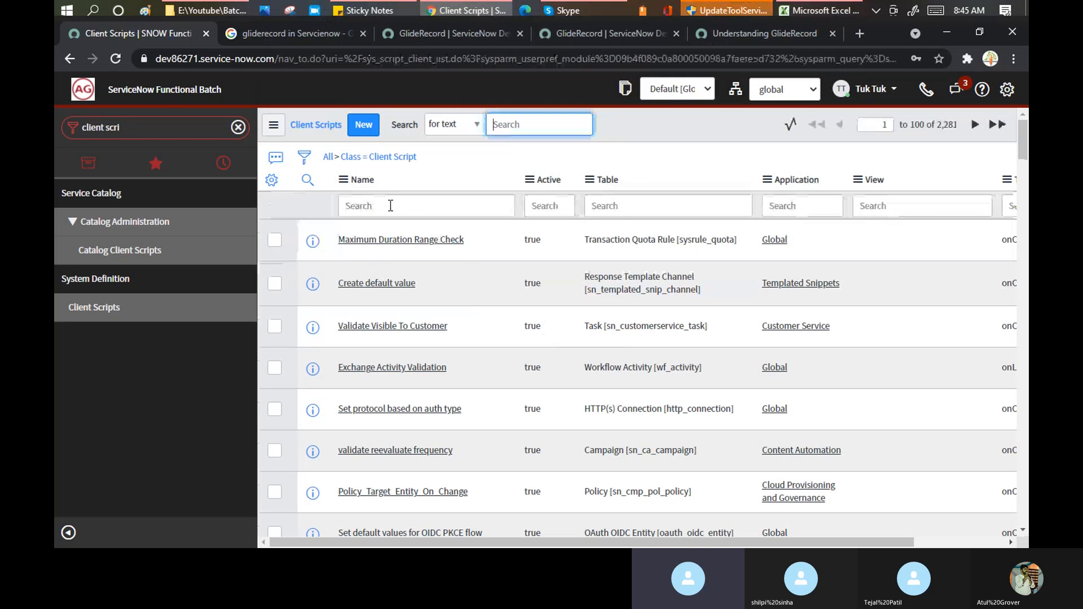
# - Filter client scripts by name '*inciden' and open CreateChildIncident to view its script
pyautogui.click(390, 206)
pyautogui.write('*')
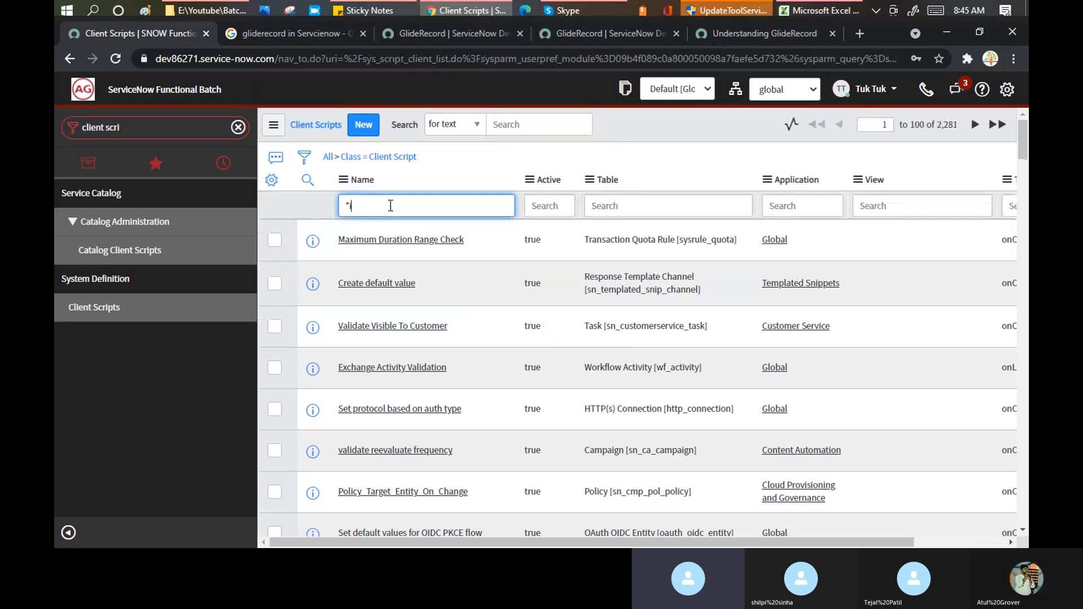
pyautogui.write('incident')
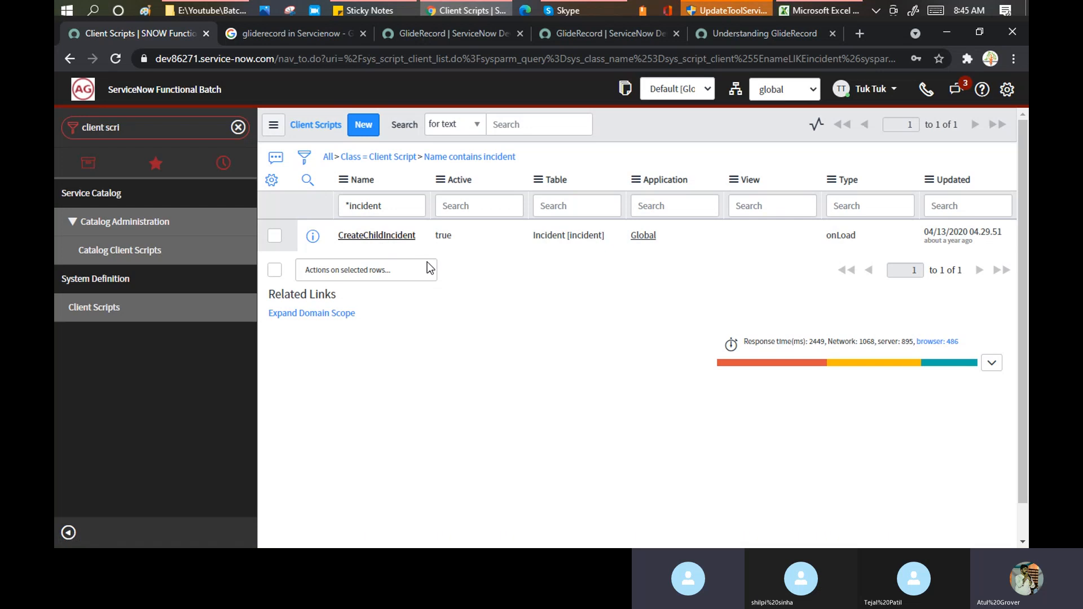
pyautogui.click(393, 236)
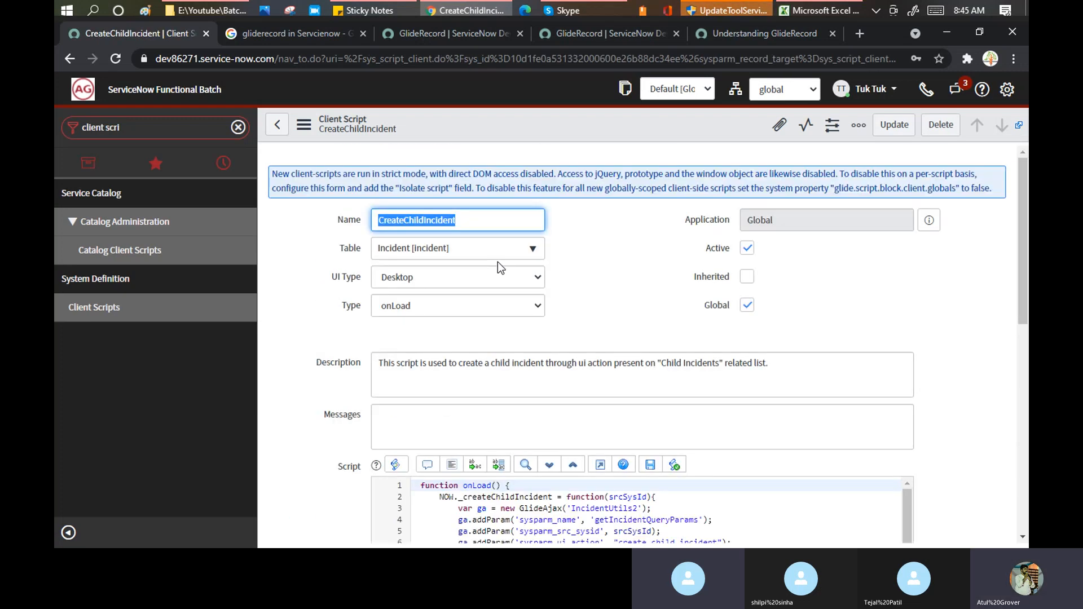
pyautogui.scroll(-5, 499, 270)
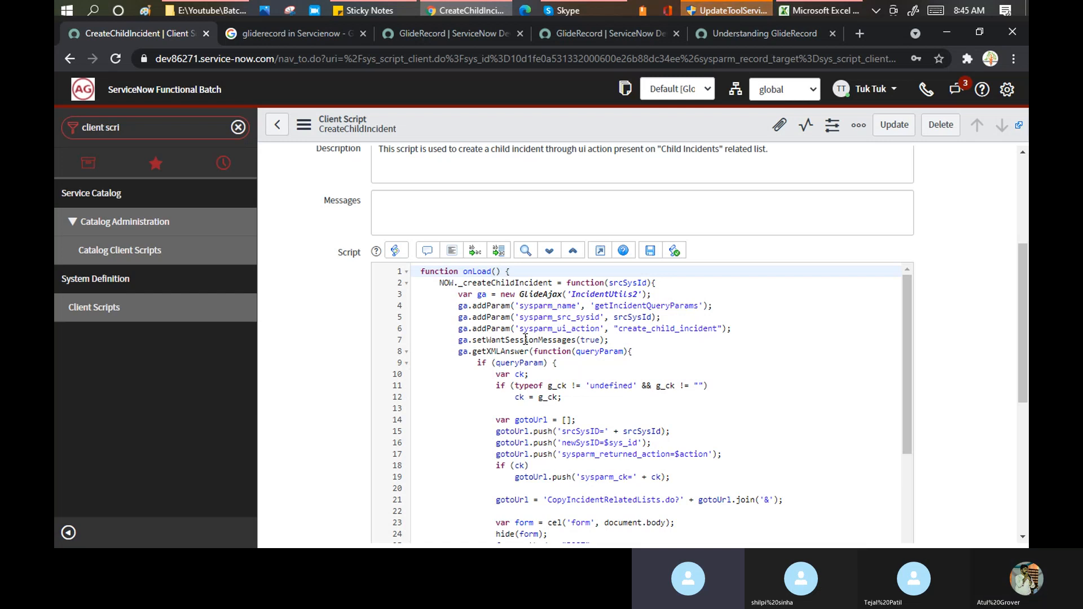
# - Back in the article, highlight setLimit(2), the incidents variable, new GlideRecord('incident') and addActiveQuery
pyautogui.click(739, 34)
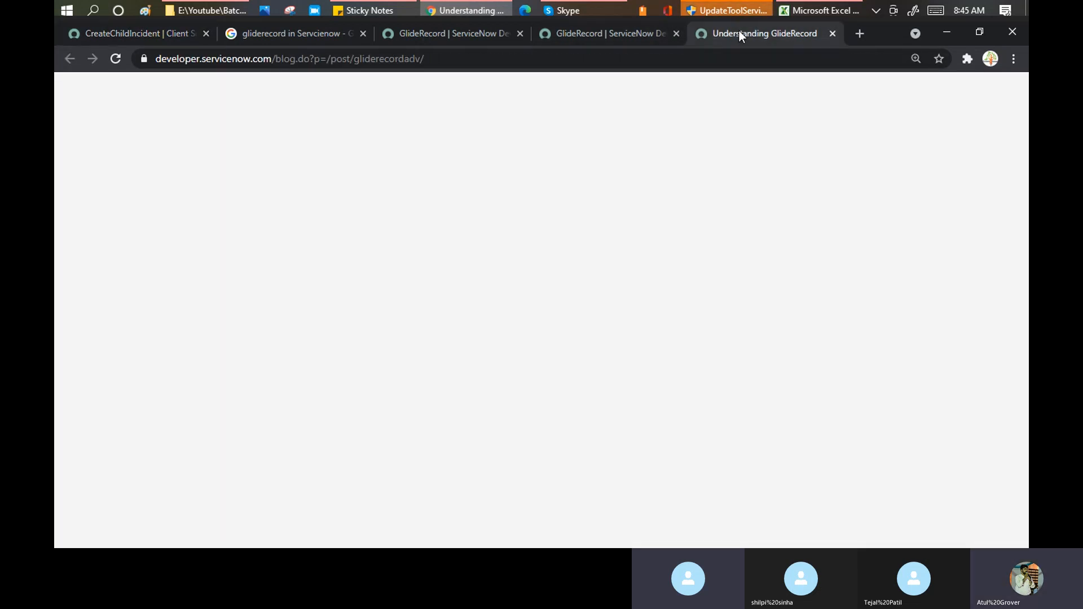
pyautogui.scroll(15, 612, 336)
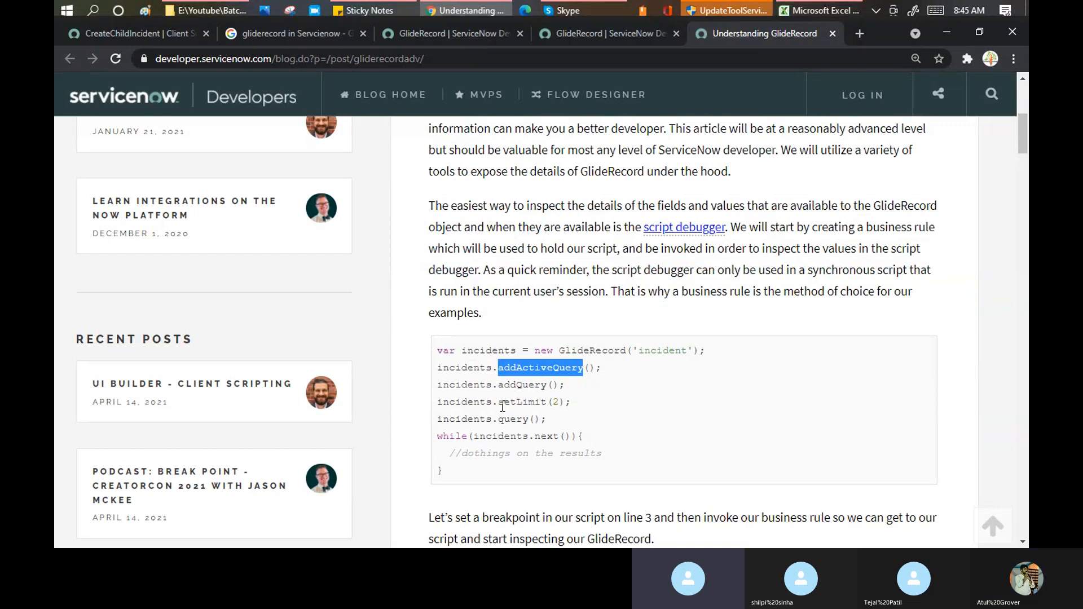
pyautogui.moveTo(498, 402); pyautogui.dragTo(560, 401)
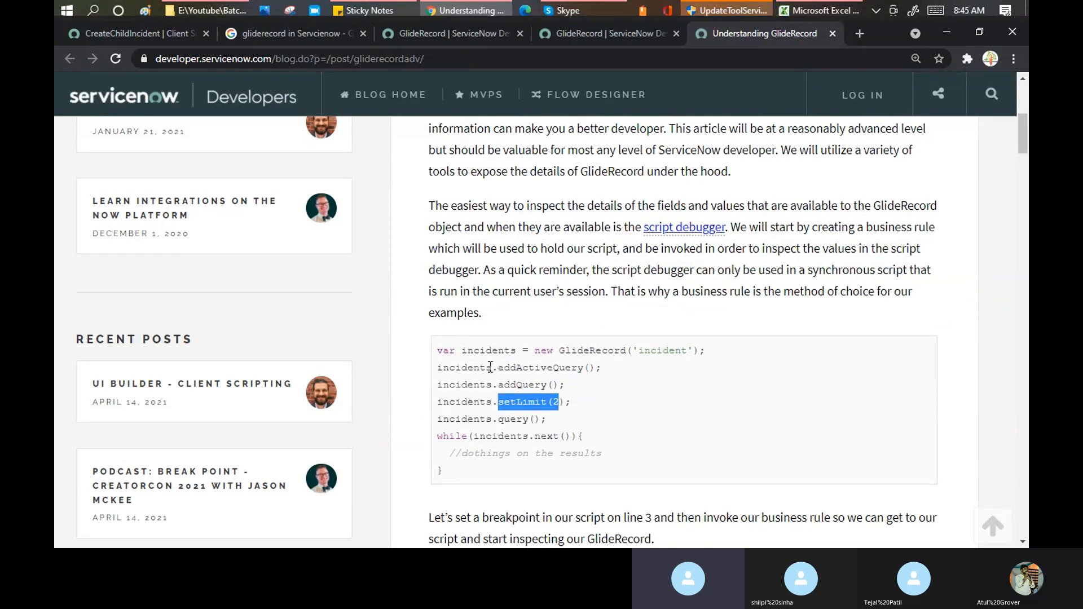
pyautogui.moveTo(492, 368); pyautogui.dragTo(432, 367)
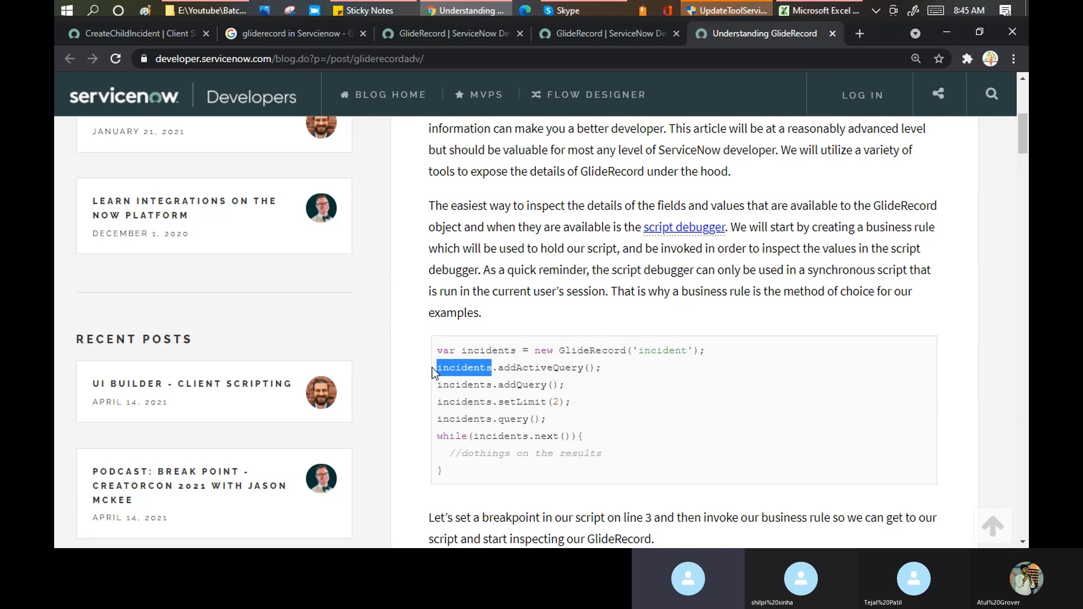
pyautogui.doubleClick(651, 353)
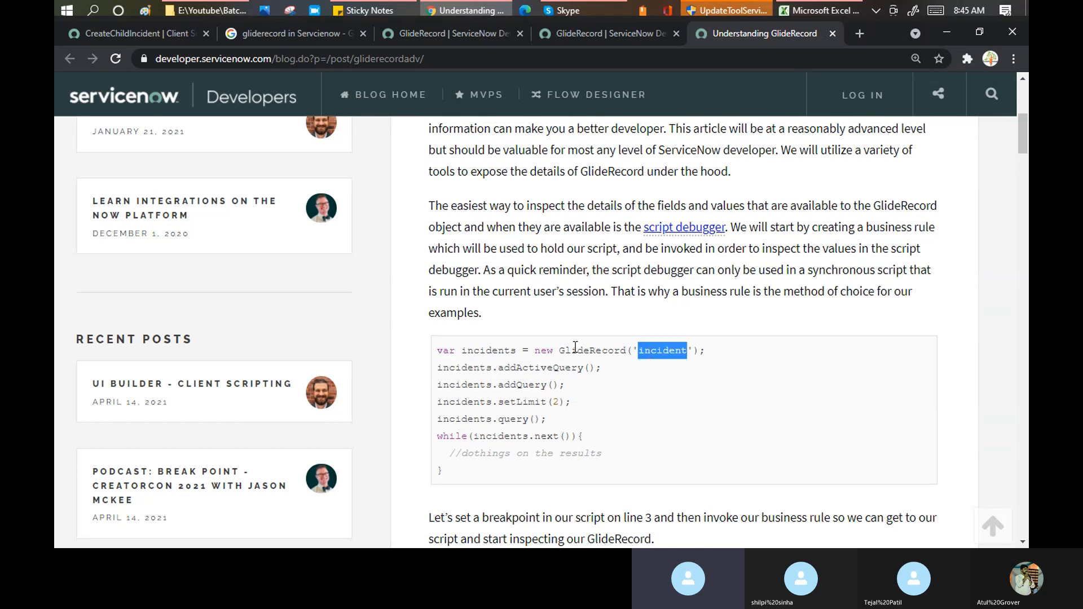
pyautogui.moveTo(535, 350); pyautogui.dragTo(687, 355)
pyautogui.moveTo(474, 367); pyautogui.dragTo(582, 367)
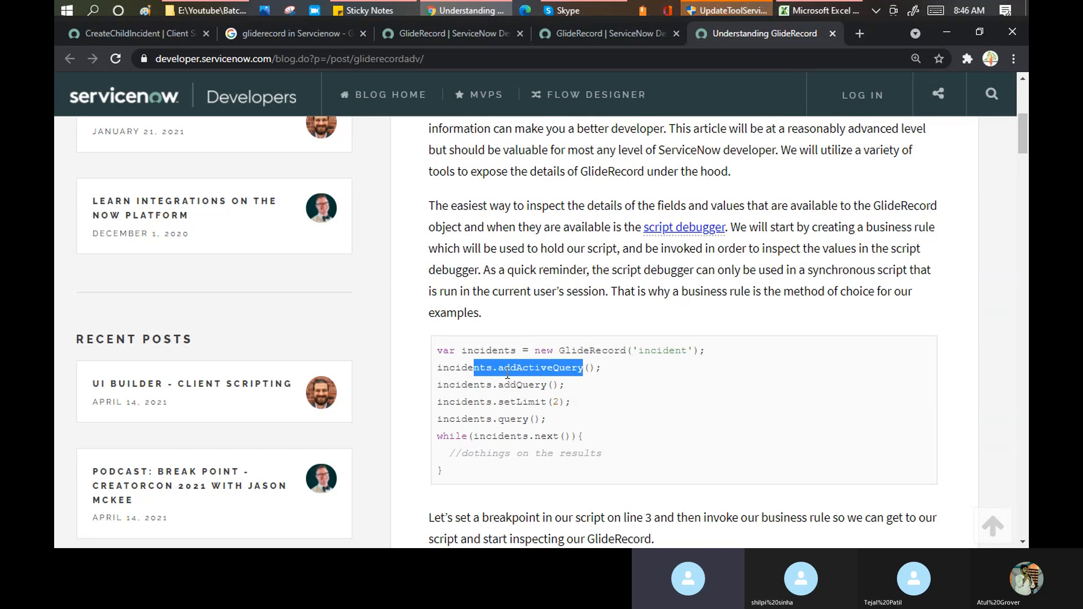
# - Mark addQuery, setLimit, query and the while loop's incidents.next() condition in turn
pyautogui.moveTo(499, 388); pyautogui.dragTo(548, 390)
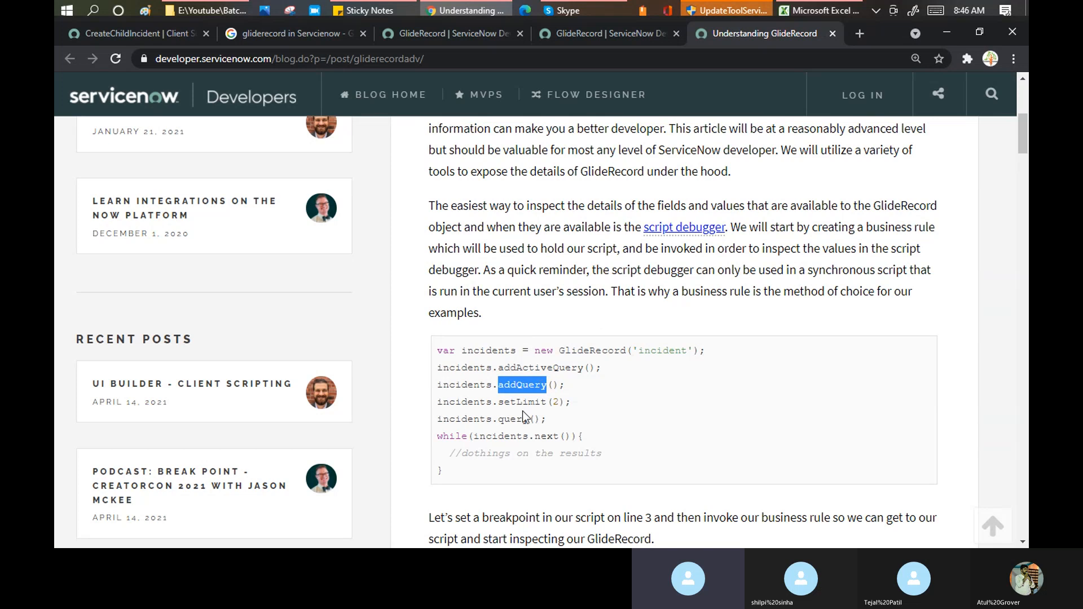
pyautogui.moveTo(499, 402); pyautogui.dragTo(551, 399)
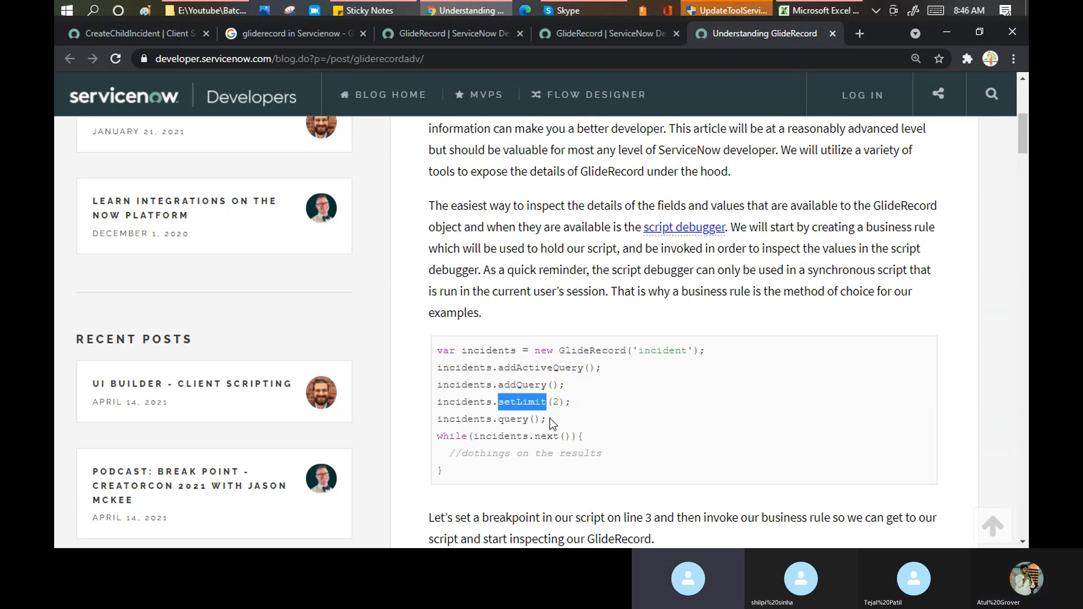
pyautogui.moveTo(498, 419); pyautogui.dragTo(530, 419)
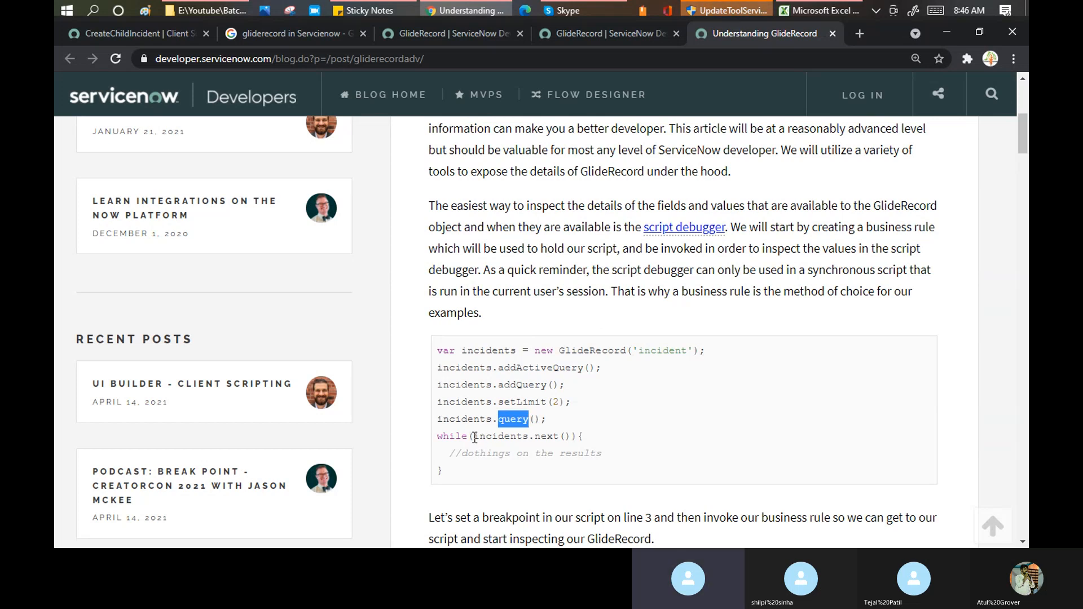
pyautogui.moveTo(471, 437); pyautogui.dragTo(577, 436)
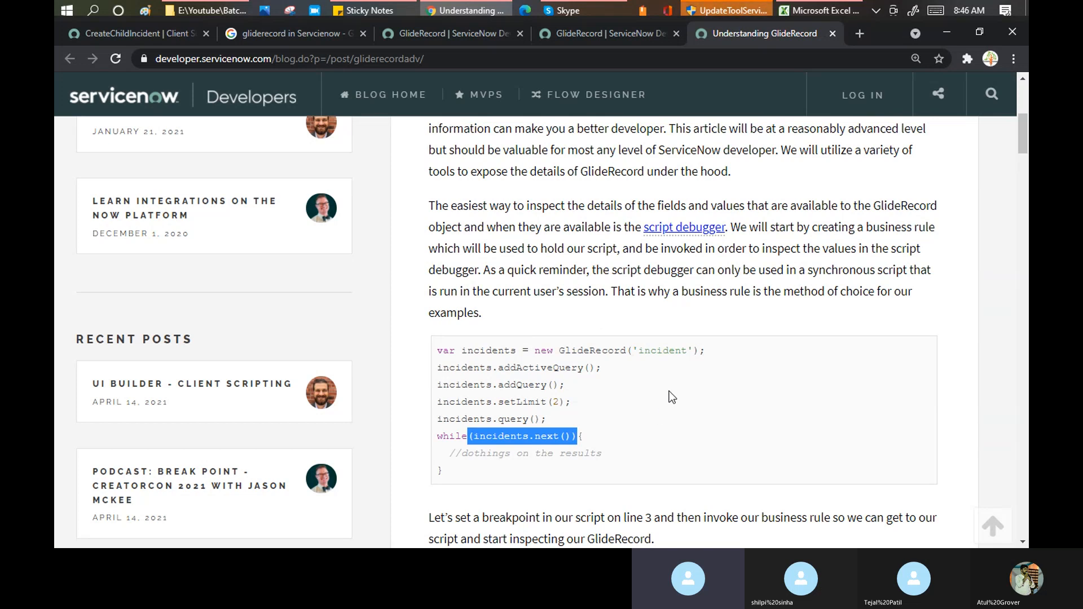
# - Return to the CreateChildIncident script and scroll down to its closing _addParam helper
pyautogui.click(133, 35)
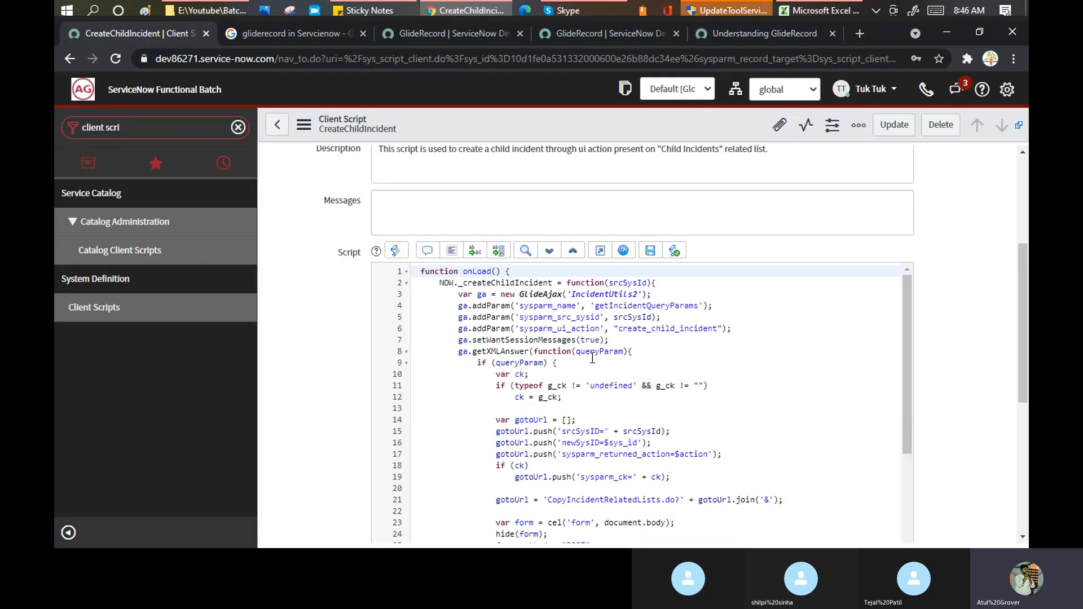
pyautogui.scroll(-5, 592, 358)
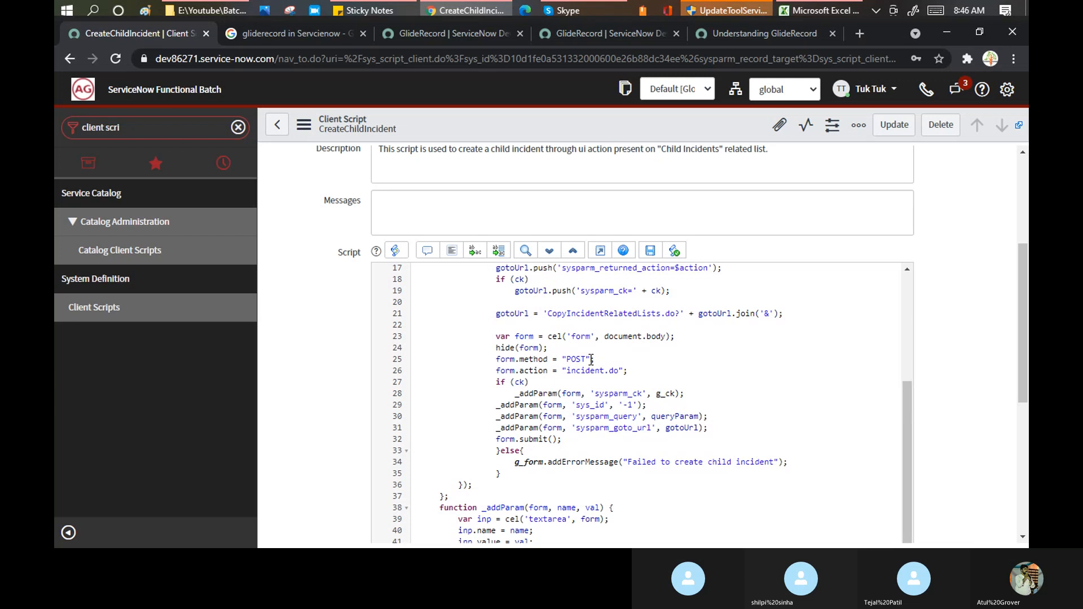
pyautogui.scroll(-5, 592, 359)
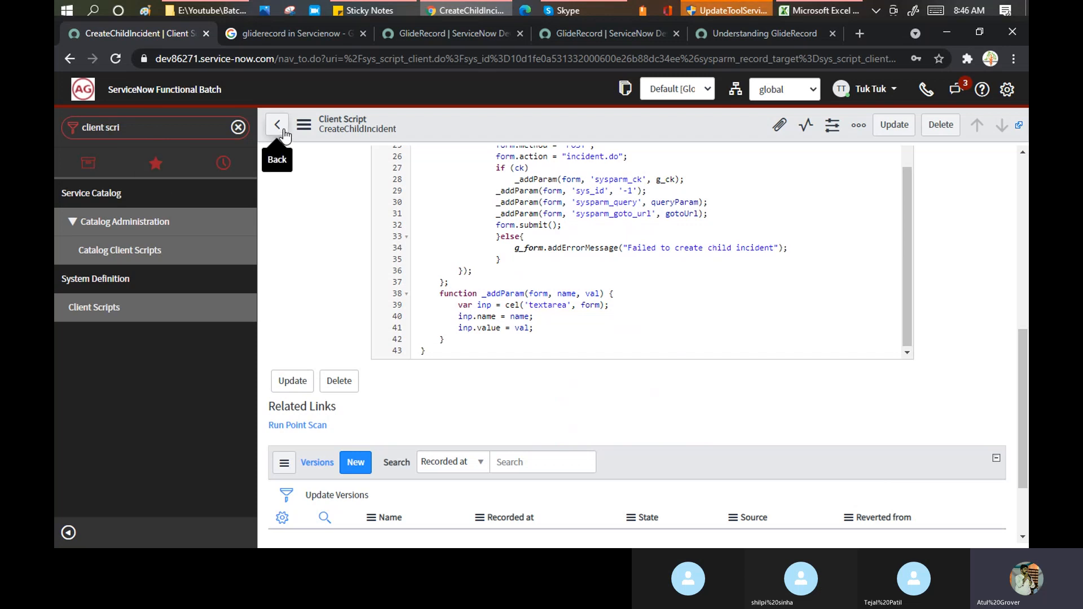
# - Type a 'script include' search in the navigator filter, then clear the filter to empty
pyautogui.click(135, 128)
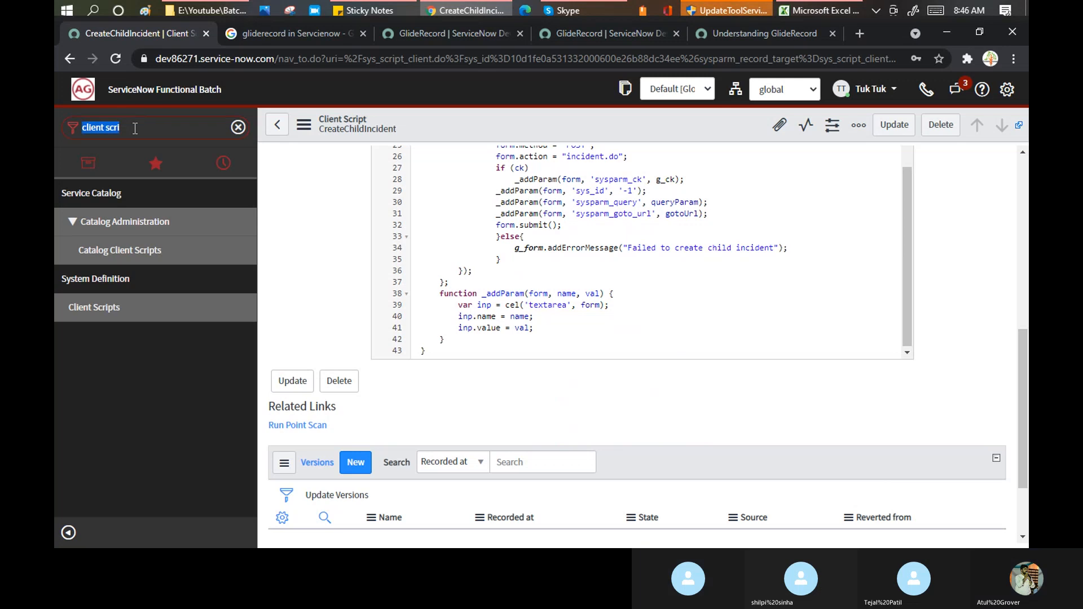
pyautogui.write('script')
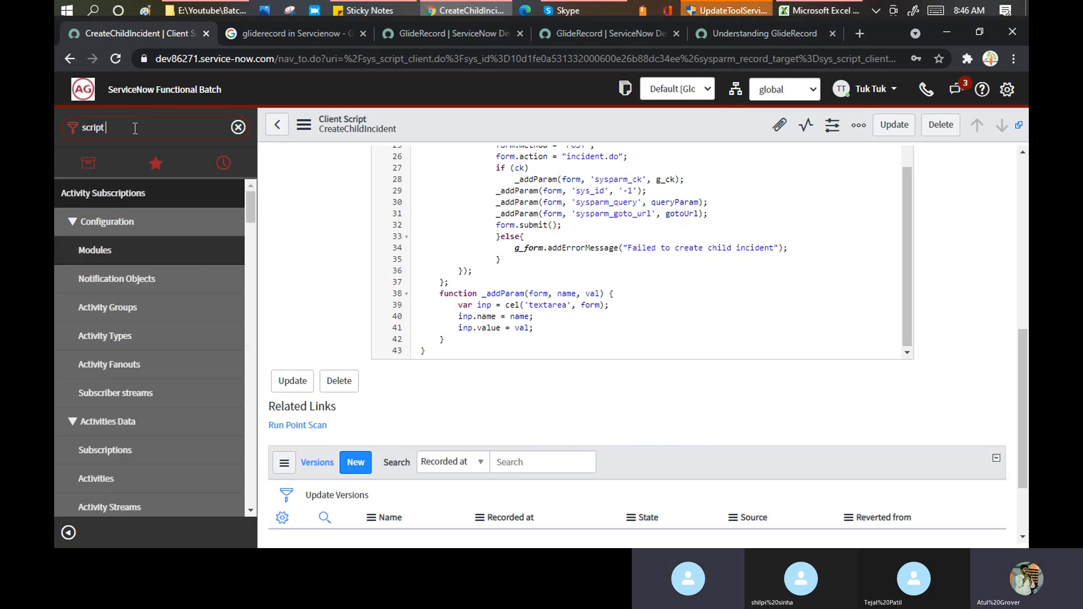
pyautogui.write(' inlcu')
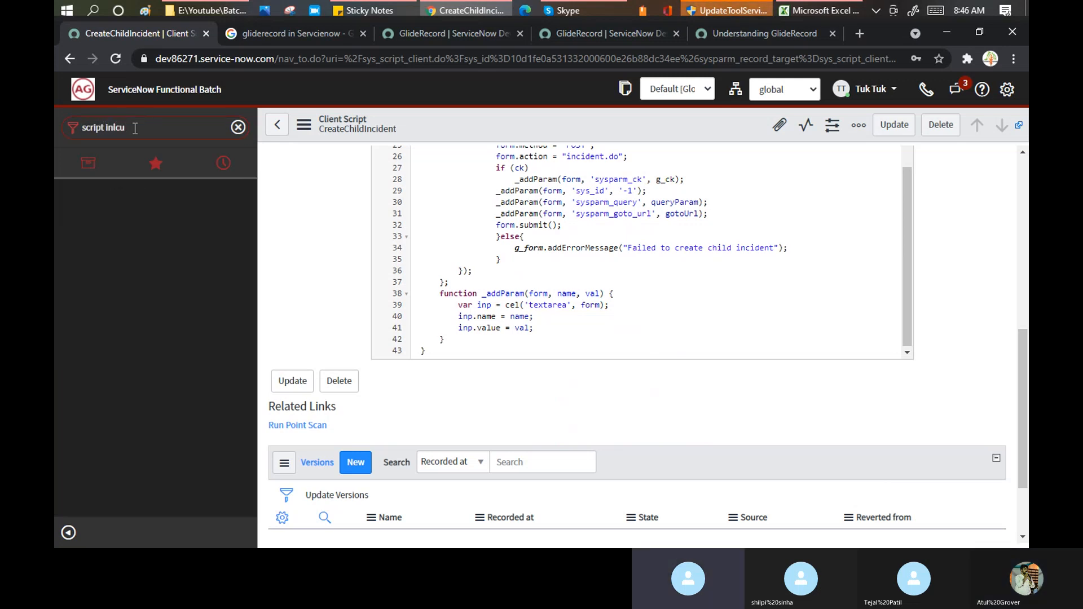
pyautogui.press('BackSpace')
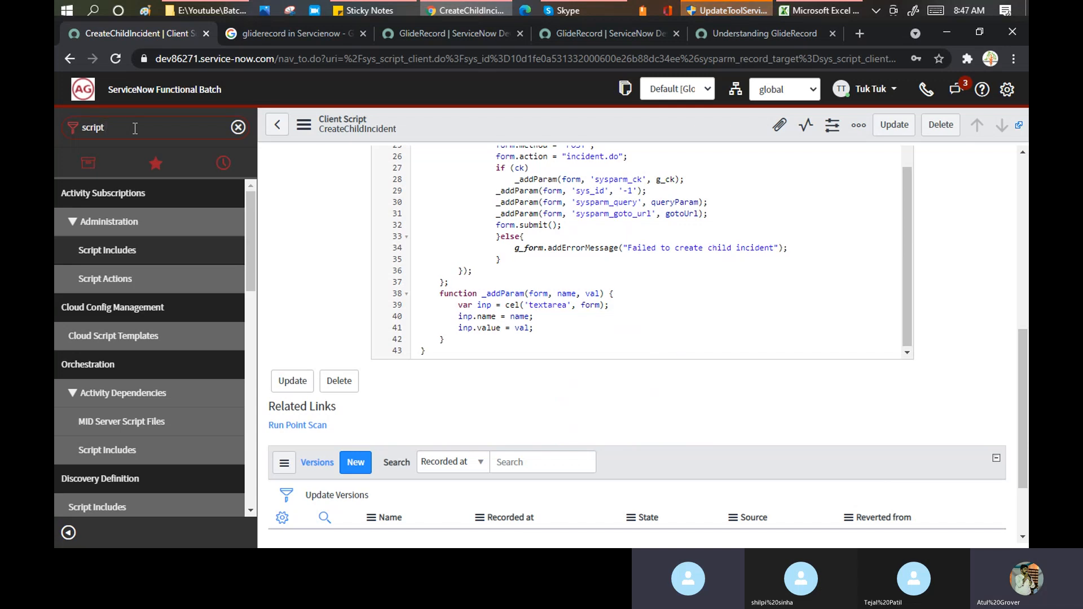
pyautogui.press('BackSpace')
pyautogui.press('BackSpace')
pyautogui.press('BackSpace')
pyautogui.press('BackSpace')
pyautogui.press('BackSpace')
pyautogui.press('BackSpace')
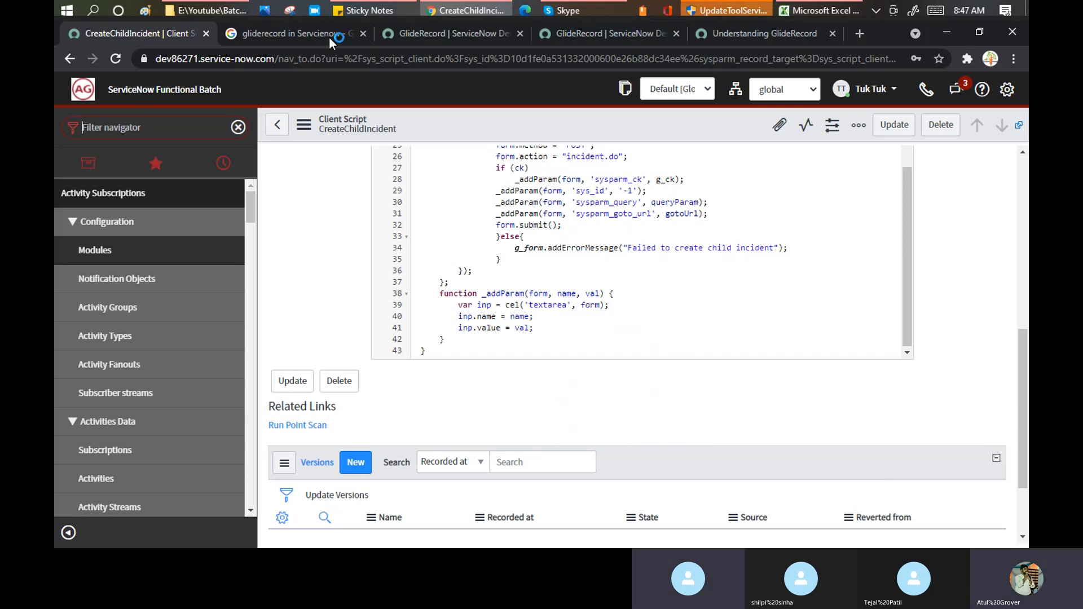
# - Search Google for 'gliderecord Examples' in a new tab
pyautogui.click(859, 35)
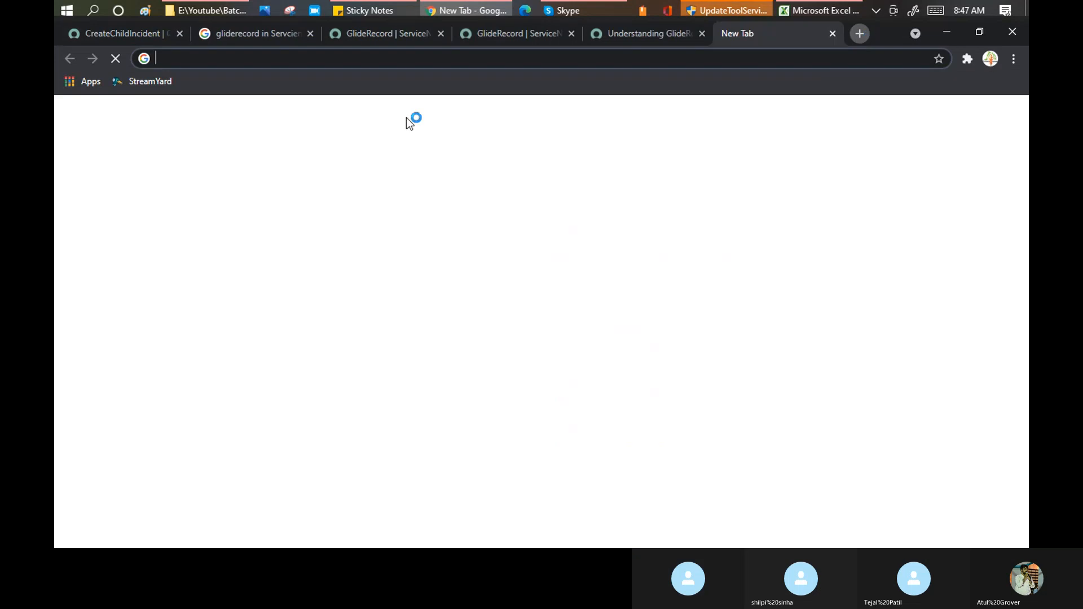
pyautogui.write('glied ere')
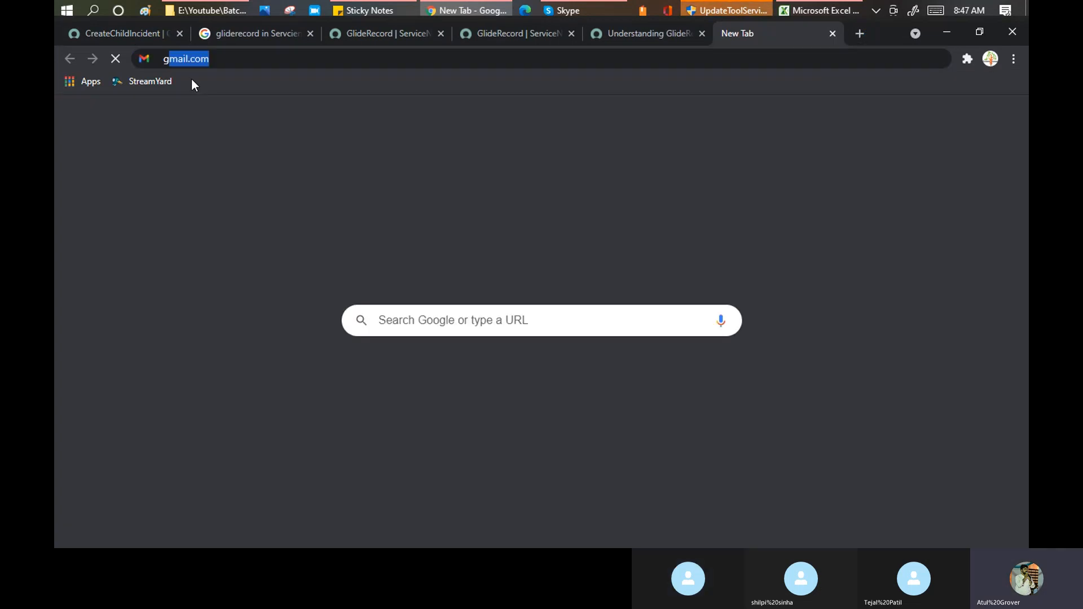
pyautogui.press('BackSpace')
pyautogui.press('BackSpace')
pyautogui.press('BackSpace')
pyautogui.press('BackSpace')
pyautogui.press('BackSpace')
pyautogui.press('BackSpace')
pyautogui.write('d')
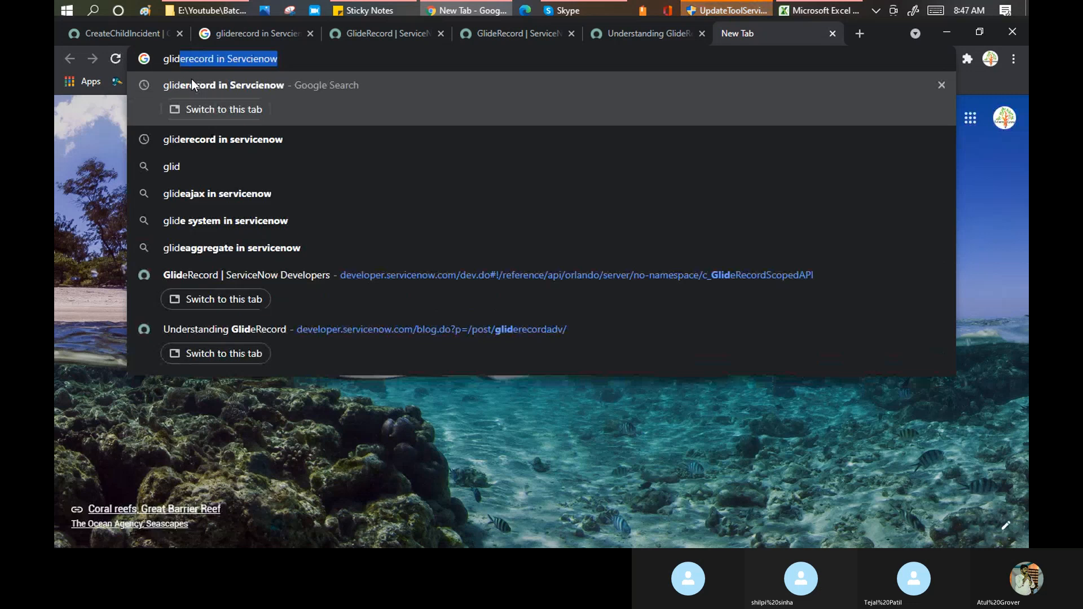
pyautogui.press('Right')
pyautogui.press('BackSpace')
pyautogui.press('BackSpace')
pyautogui.press('BackSpace')
pyautogui.press('BackSpace')
pyautogui.press('BackSpace')
pyautogui.press('BackSpace')
pyautogui.press('BackSpace')
pyautogui.press('BackSpace')
pyautogui.press('BackSpace')
pyautogui.press('BackSpace')
pyautogui.press('BackSpace')
pyautogui.press('BackSpace')
pyautogui.press('BackSpace')
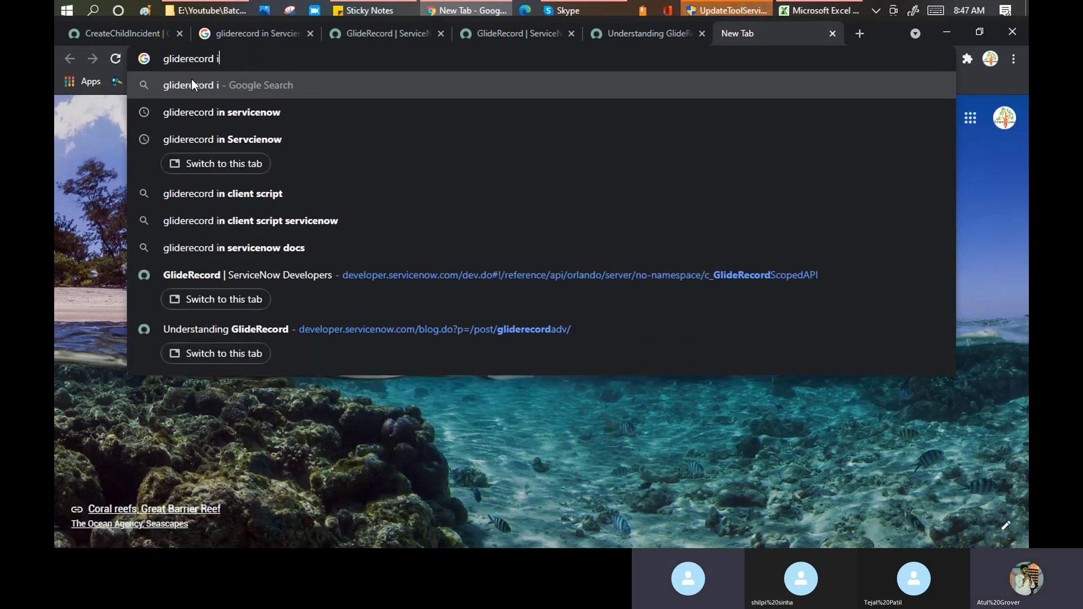
pyautogui.write('Exampel')
pyautogui.press('BackSpace')
pyautogui.press('BackSpace')
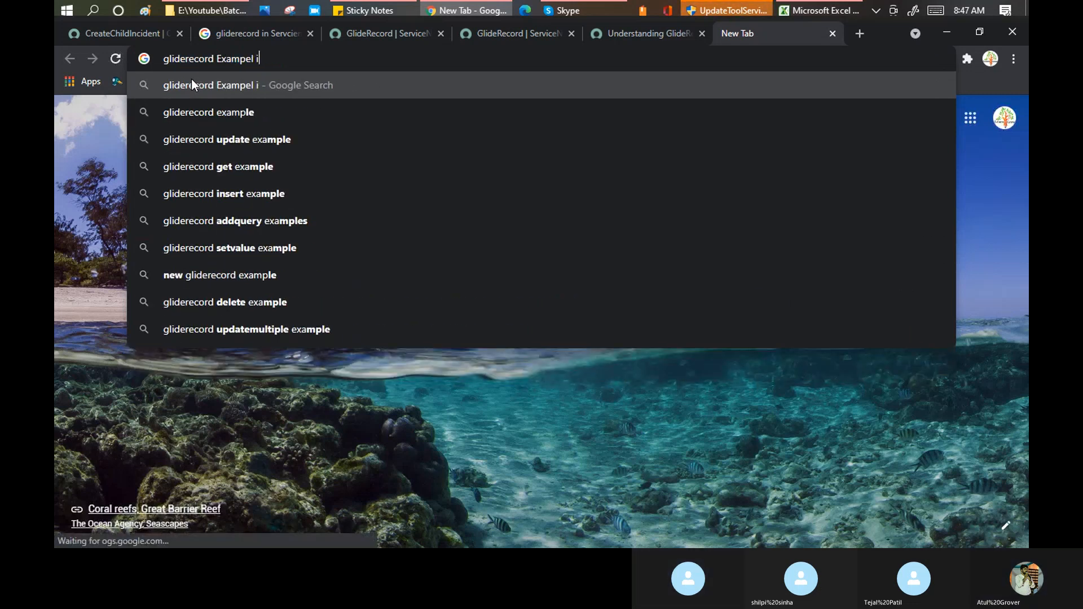
pyautogui.write('les')
pyautogui.press('Return')
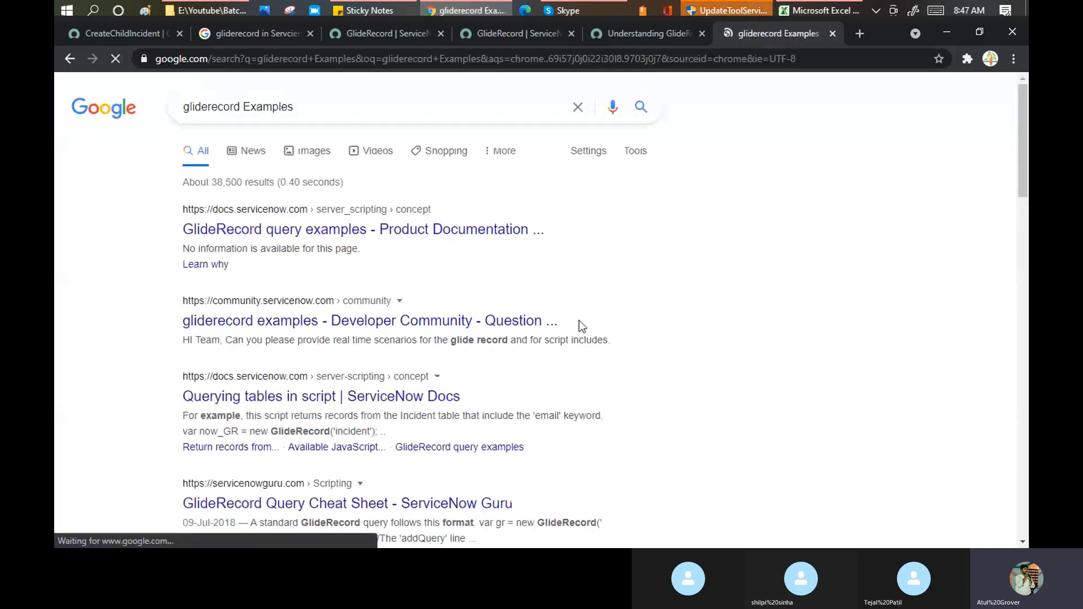
# - Open the docs, Developer Community and Querying tables in script results in background tabs
pyautogui.middleClick(411, 235)
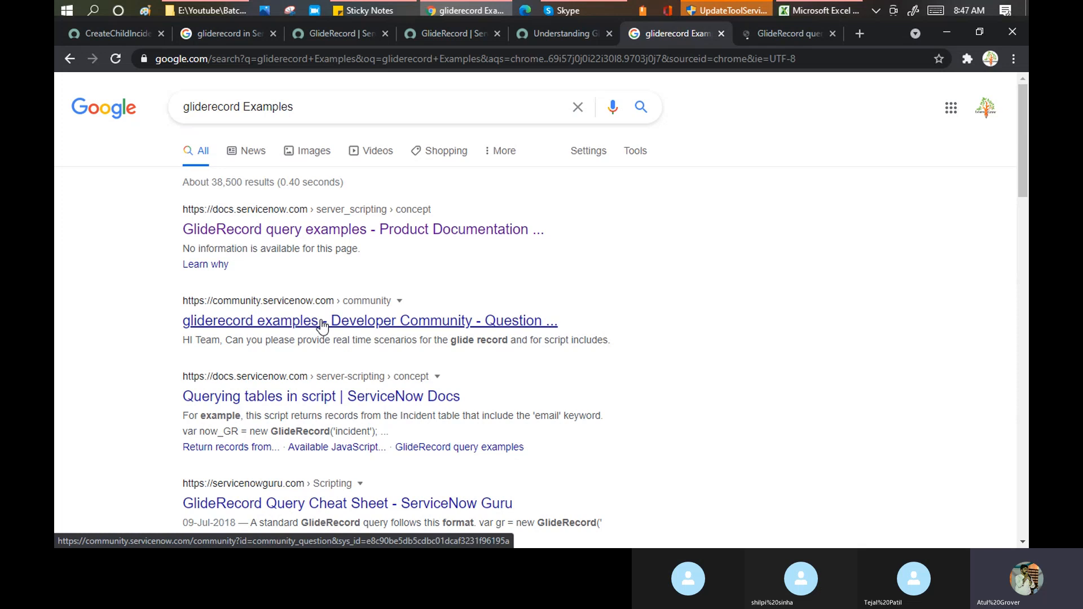
pyautogui.middleClick(322, 326)
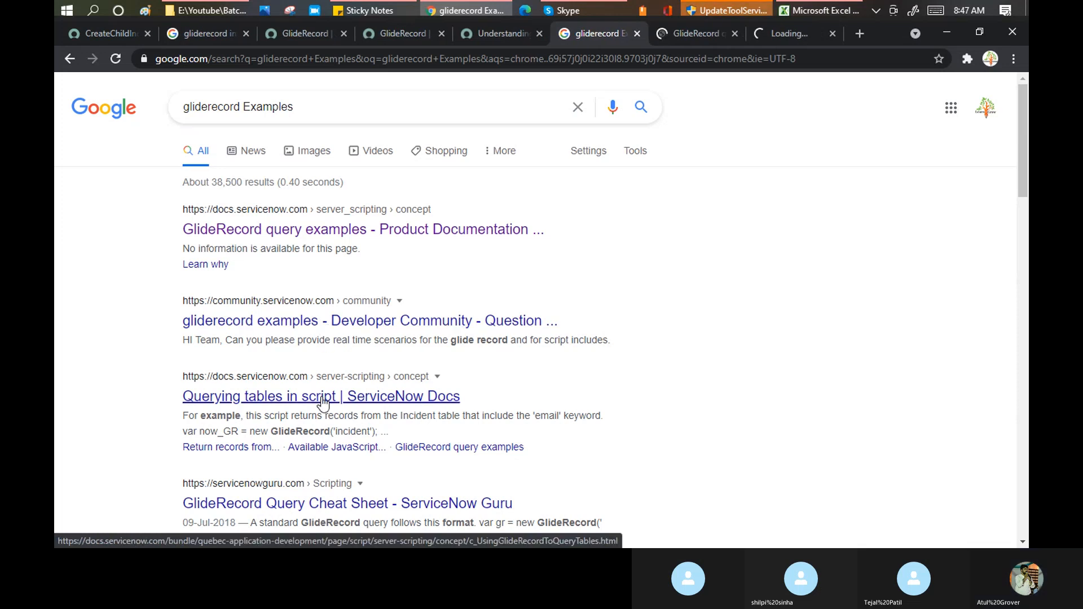
pyautogui.middleClick(300, 392)
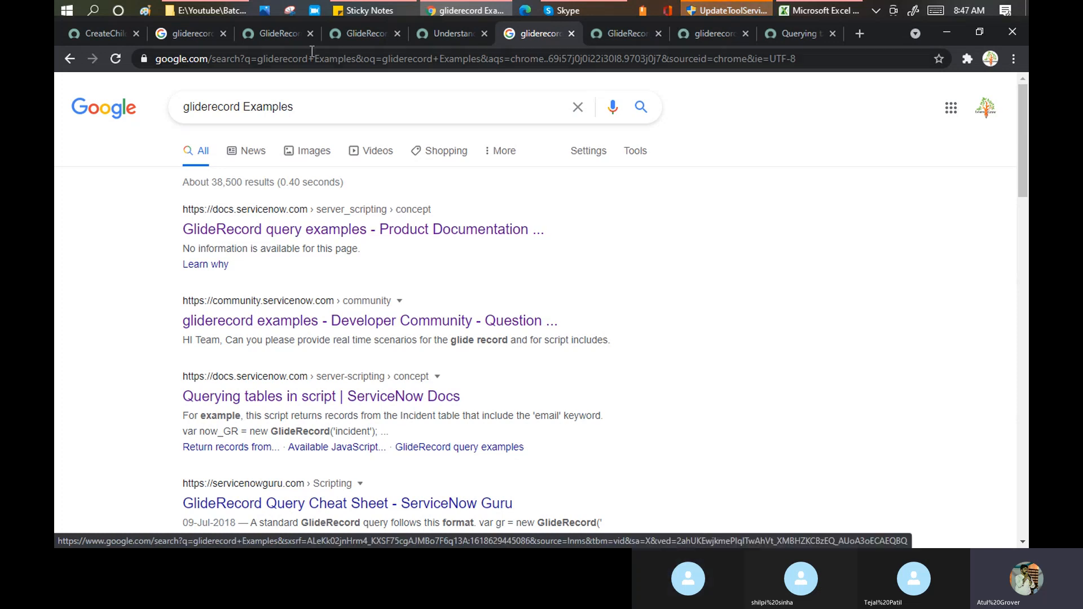
# - Back on the Understanding GlideRecord post, highlight the constructor, addQuery, setLimit and while-loop lines
pyautogui.click(267, 35)
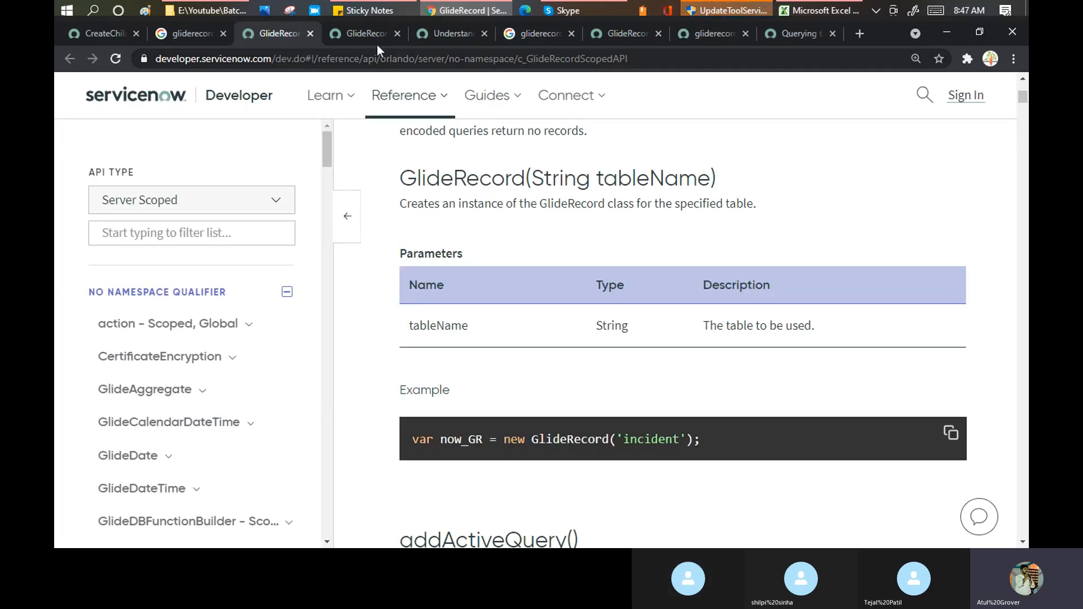
pyautogui.click(376, 42)
pyautogui.click(432, 36)
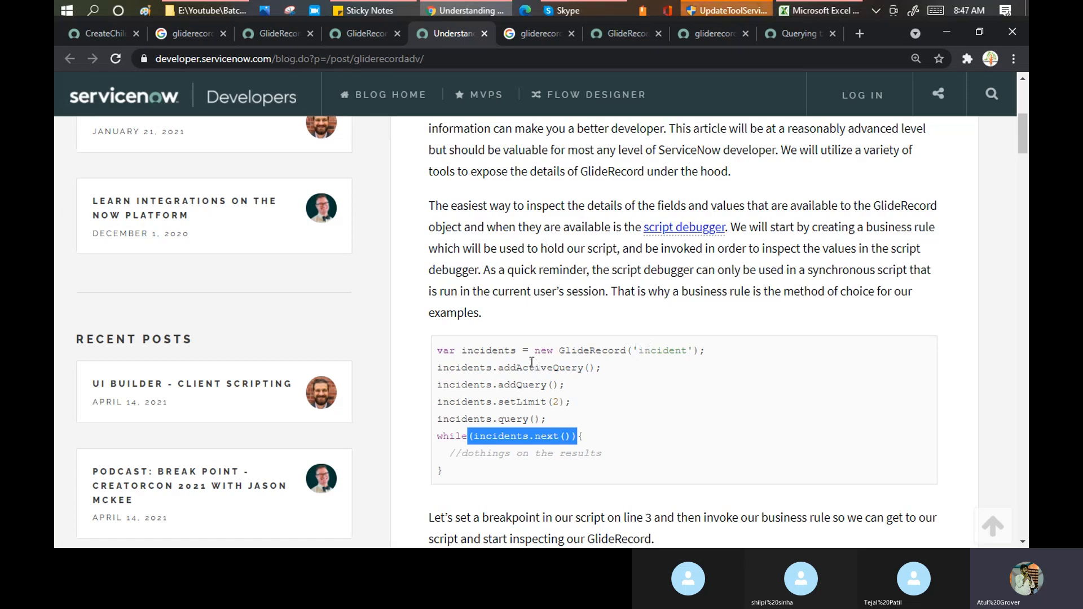
pyautogui.moveTo(535, 350); pyautogui.dragTo(674, 350)
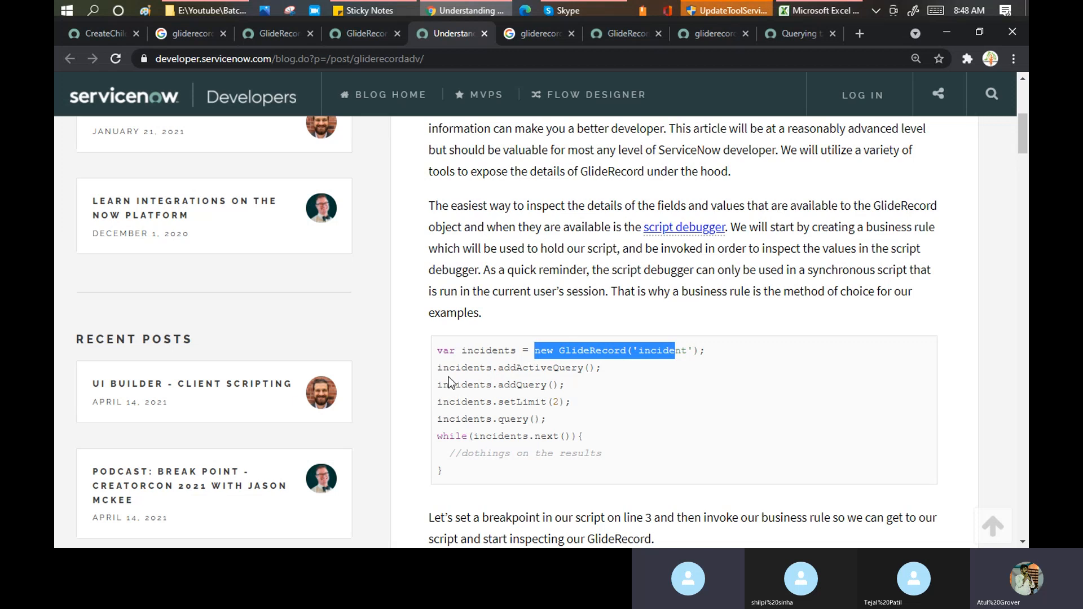
pyautogui.moveTo(439, 368); pyautogui.dragTo(549, 417)
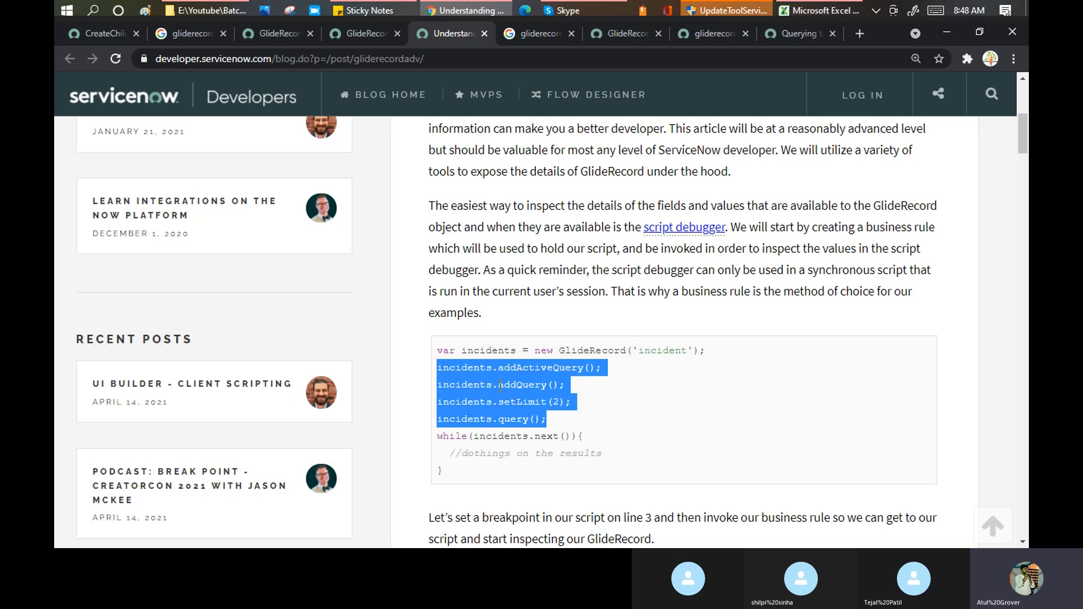
pyautogui.doubleClick(501, 386)
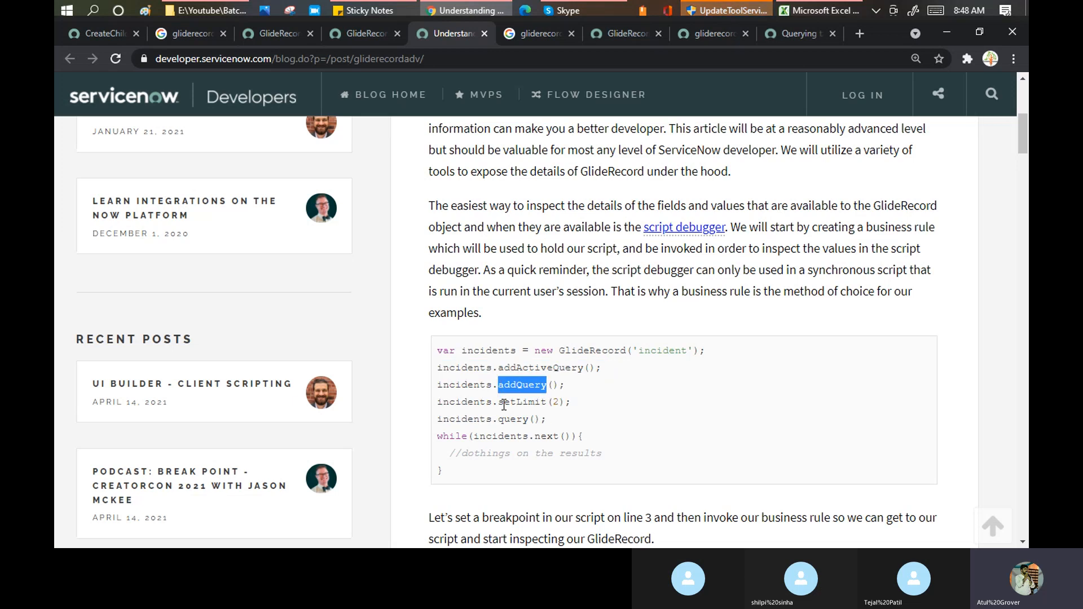
pyautogui.moveTo(500, 403); pyautogui.dragTo(527, 427)
pyautogui.moveTo(437, 437); pyautogui.dragTo(560, 435)
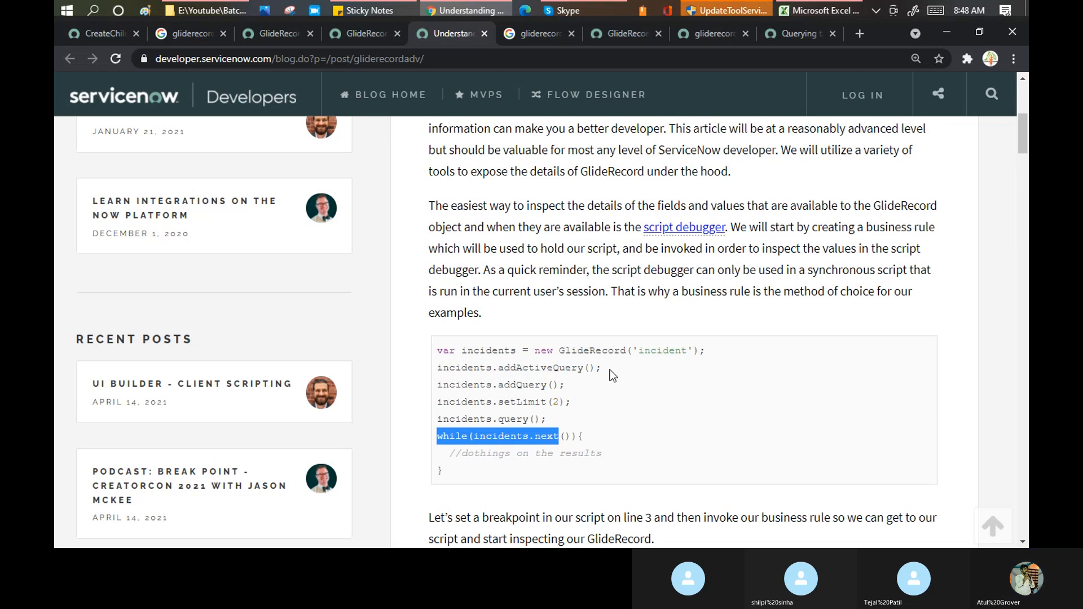
# - Scroll down to the debugger screenshot showing the expanded incidents object fields
pyautogui.scroll(-2, 611, 364)
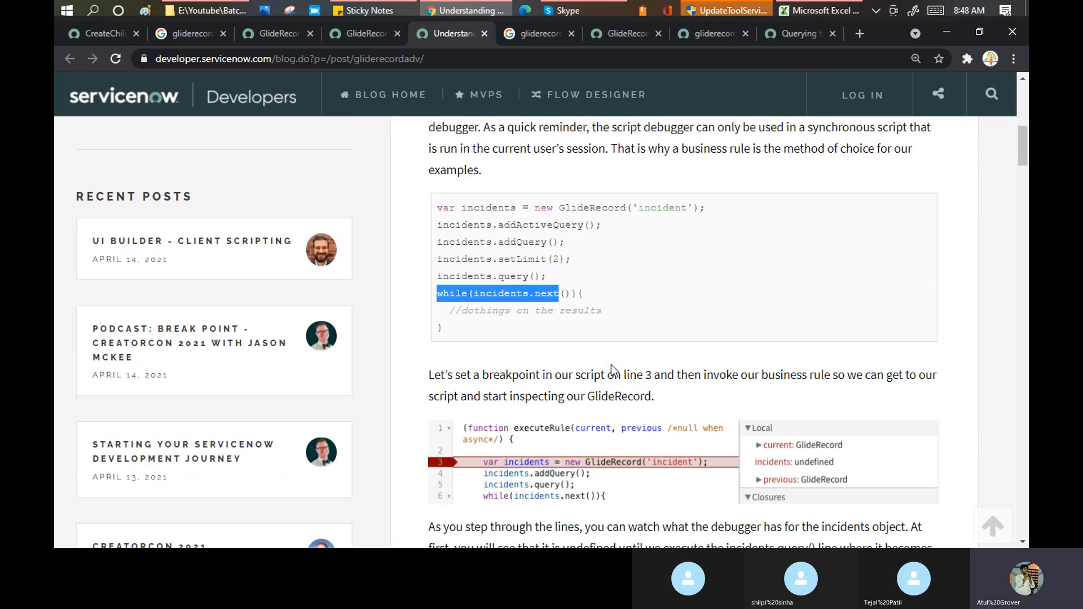
pyautogui.scroll(-2, 610, 366)
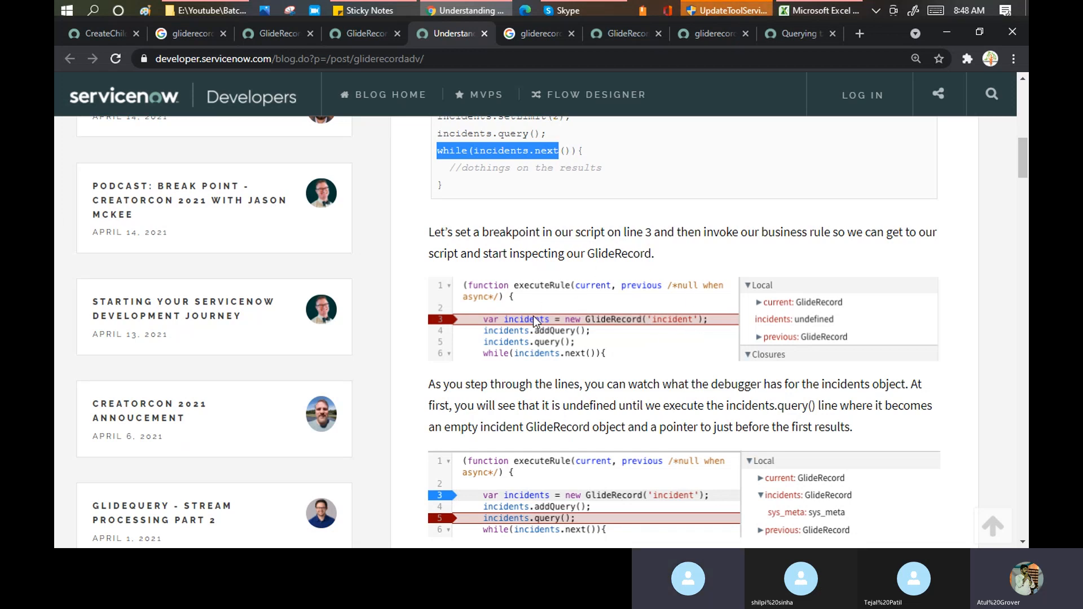
pyautogui.scroll(-1, 534, 322)
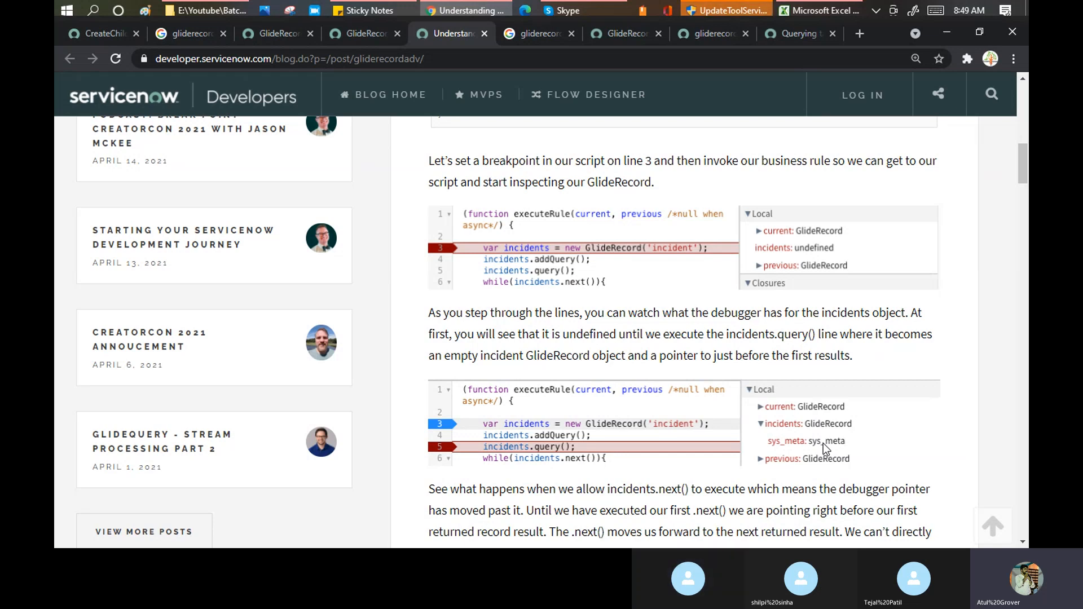
pyautogui.scroll(-1, 620, 417)
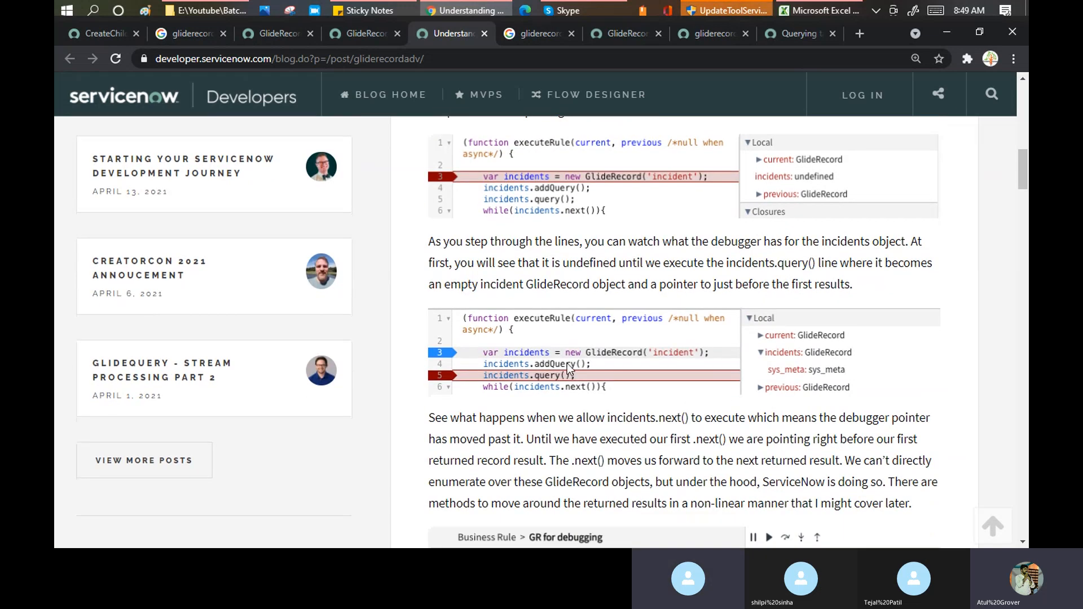
pyautogui.scroll(-3, 609, 372)
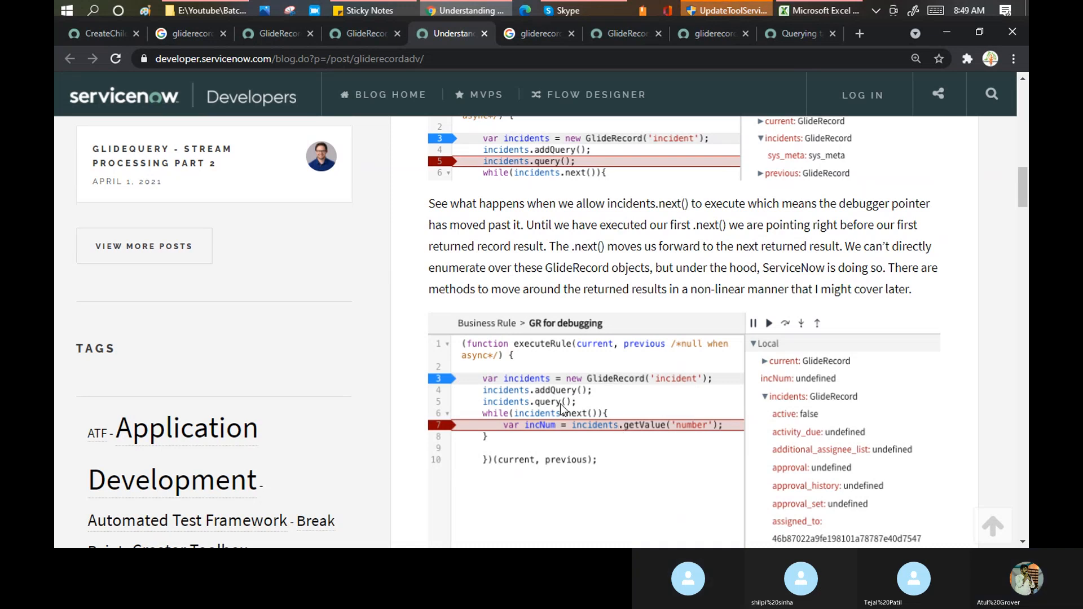
# - Open the GlideRecord query examples page, decline the login, and highlight the query example's rec, incident, query and gs.print
pyautogui.click(611, 35)
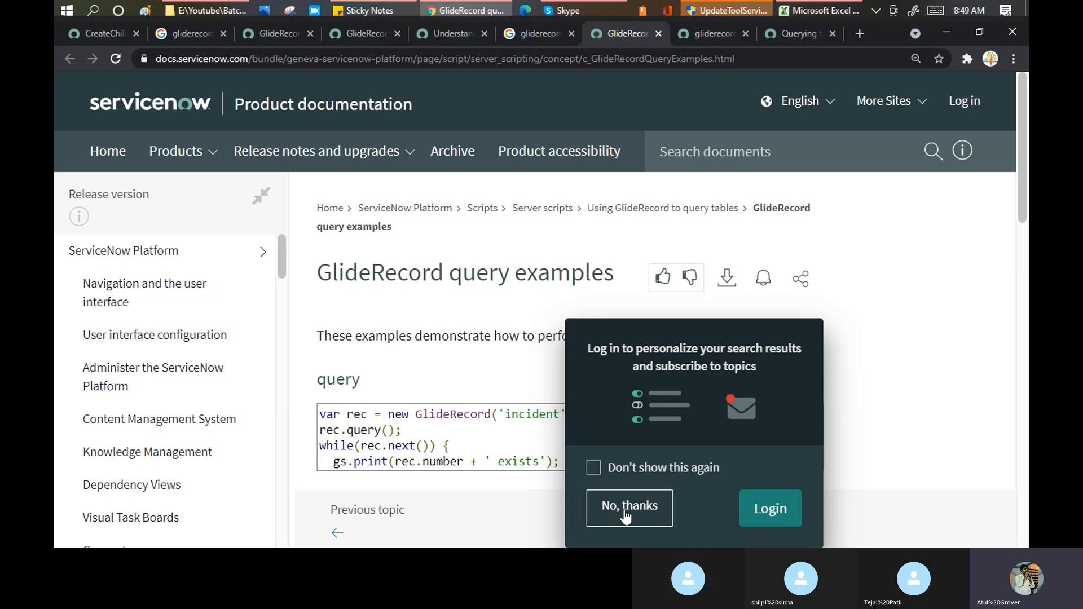
pyautogui.click(625, 513)
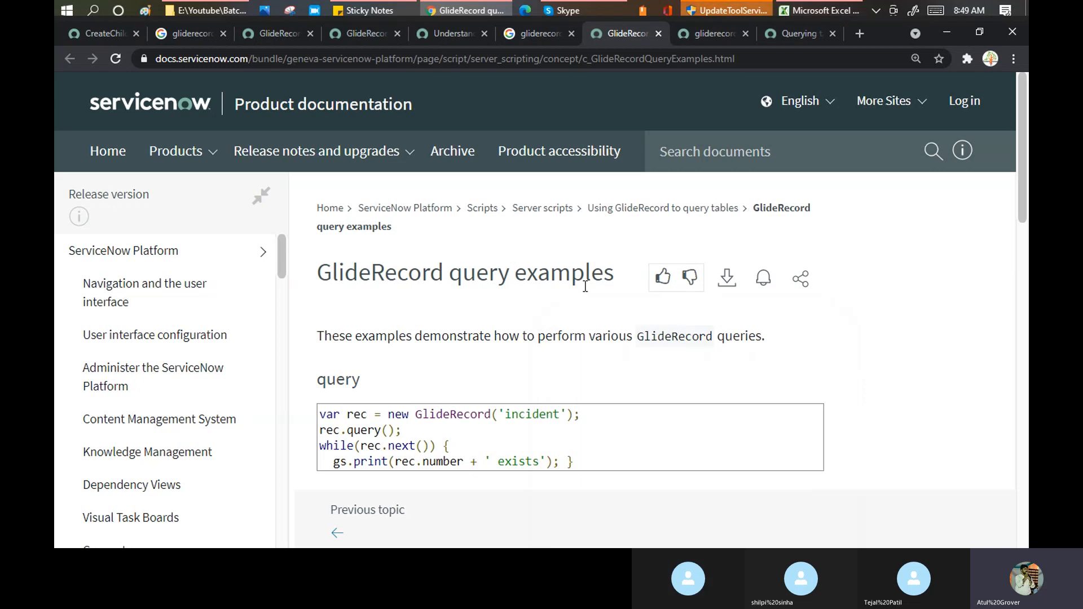
pyautogui.scroll(-3, 585, 286)
pyautogui.scroll(-2, 501, 299)
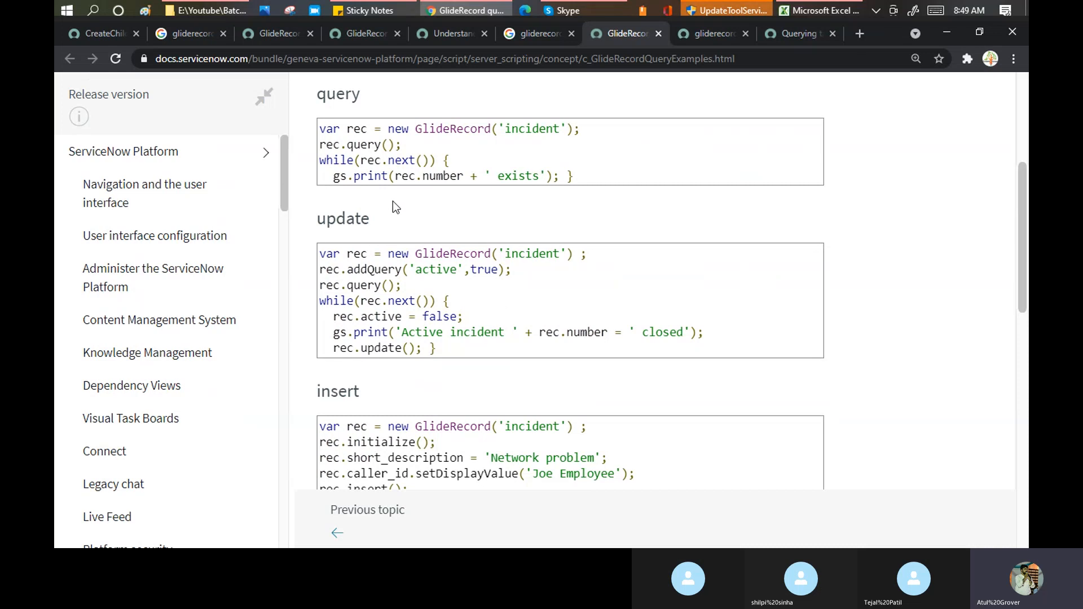
pyautogui.doubleClick(359, 129)
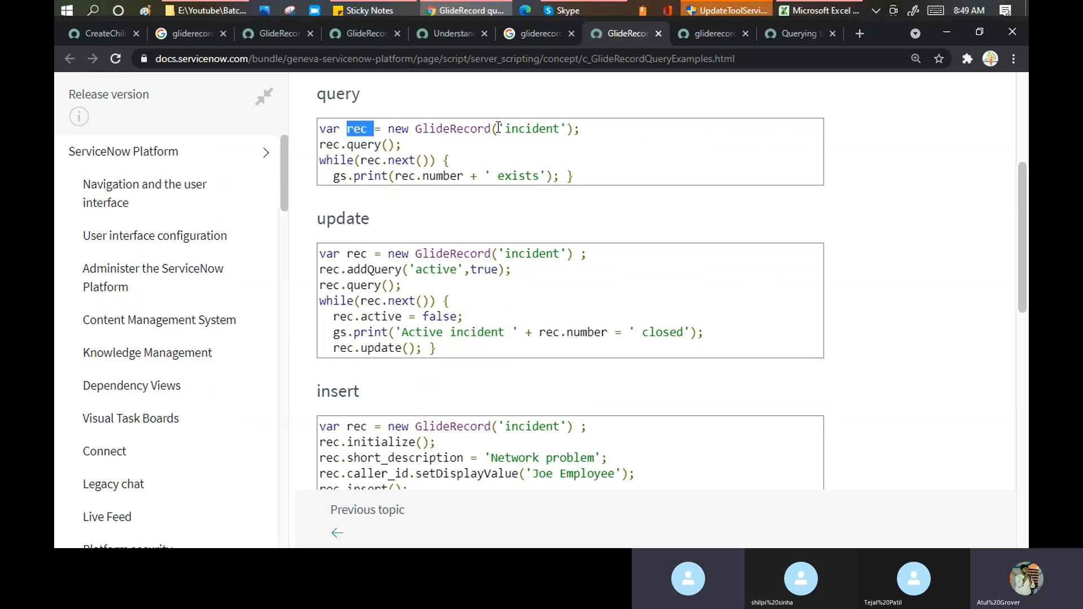
pyautogui.moveTo(497, 129); pyautogui.dragTo(572, 132)
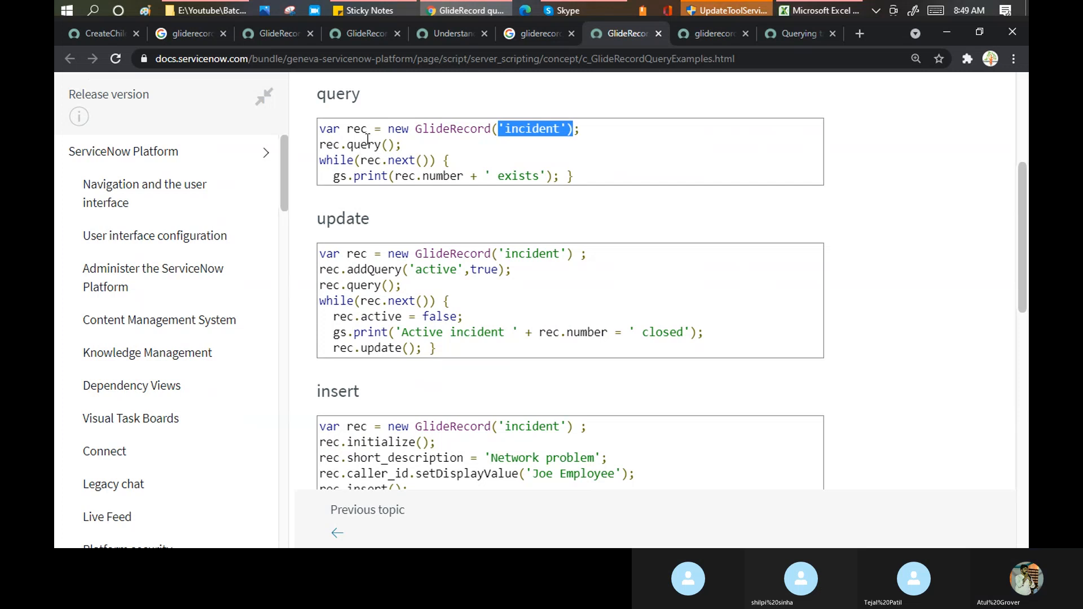
pyautogui.doubleClick(347, 144)
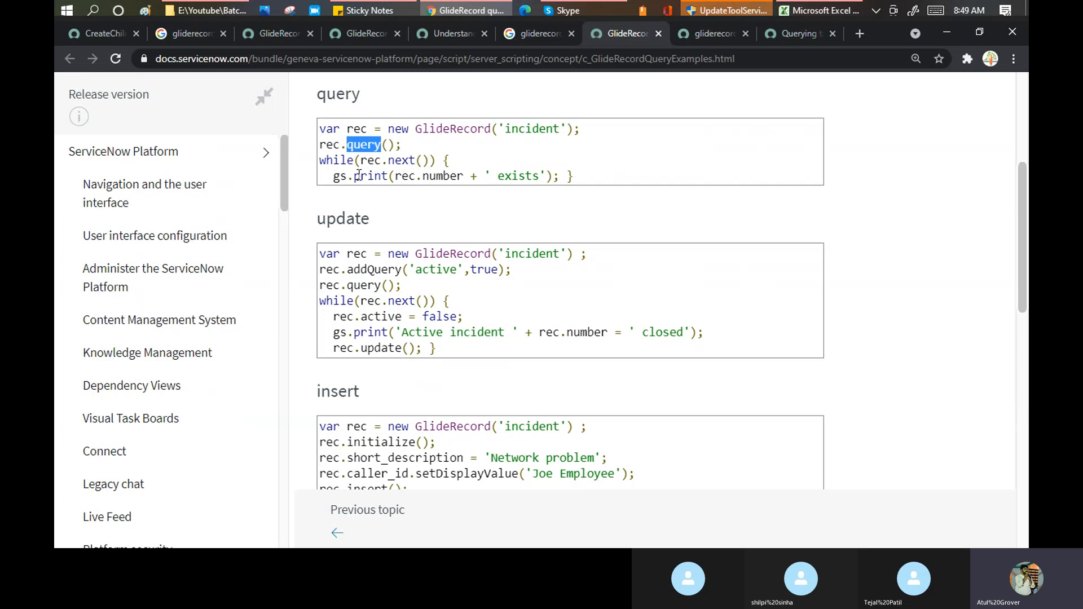
pyautogui.moveTo(334, 176); pyautogui.dragTo(389, 176)
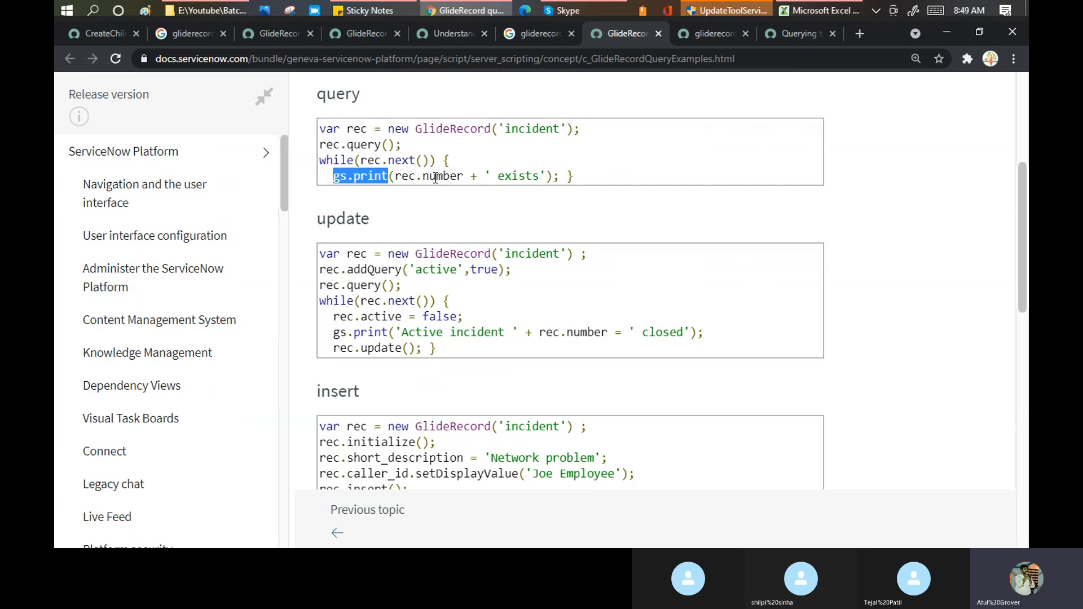
pyautogui.doubleClick(520, 176)
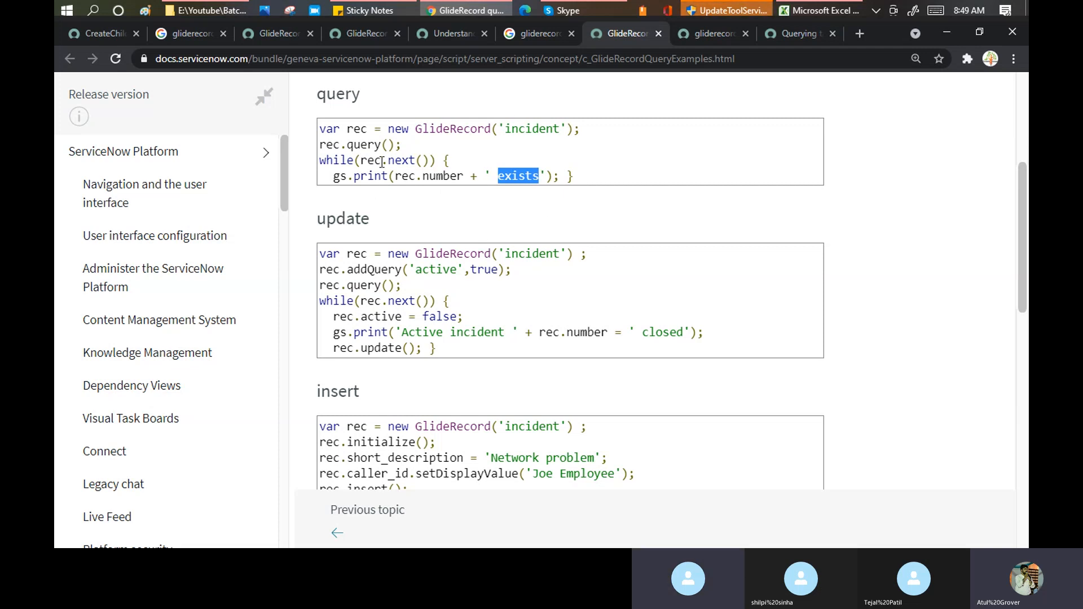
# - Highlight the update example's rec, incident table, 'active',true condition, closed text, and print/update lines
pyautogui.doubleClick(358, 253)
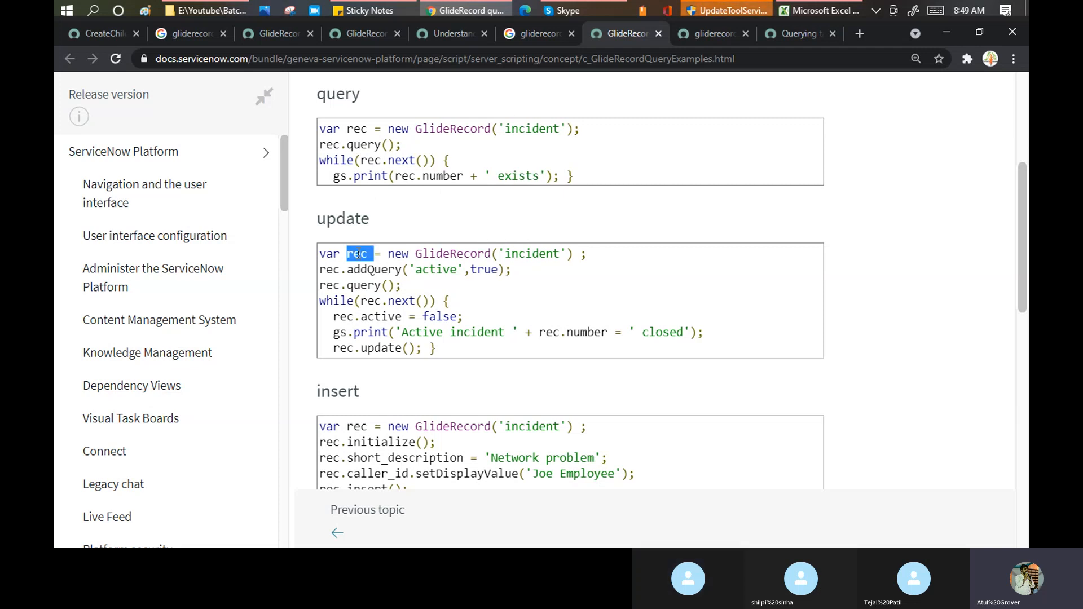
pyautogui.doubleClick(516, 254)
pyautogui.click(370, 271)
pyautogui.doubleClick(371, 271)
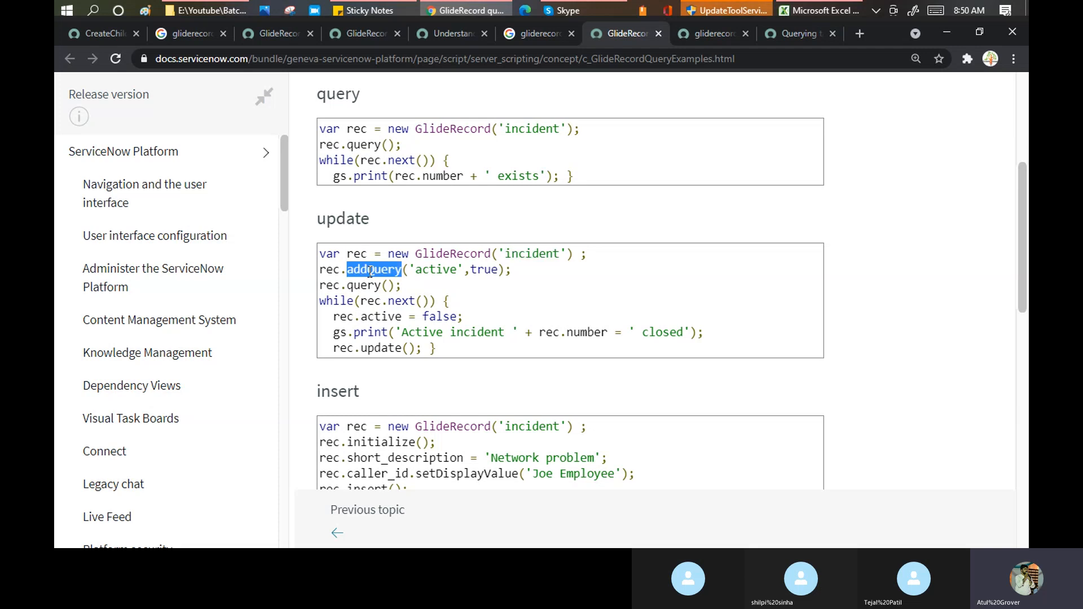
pyautogui.click(438, 273)
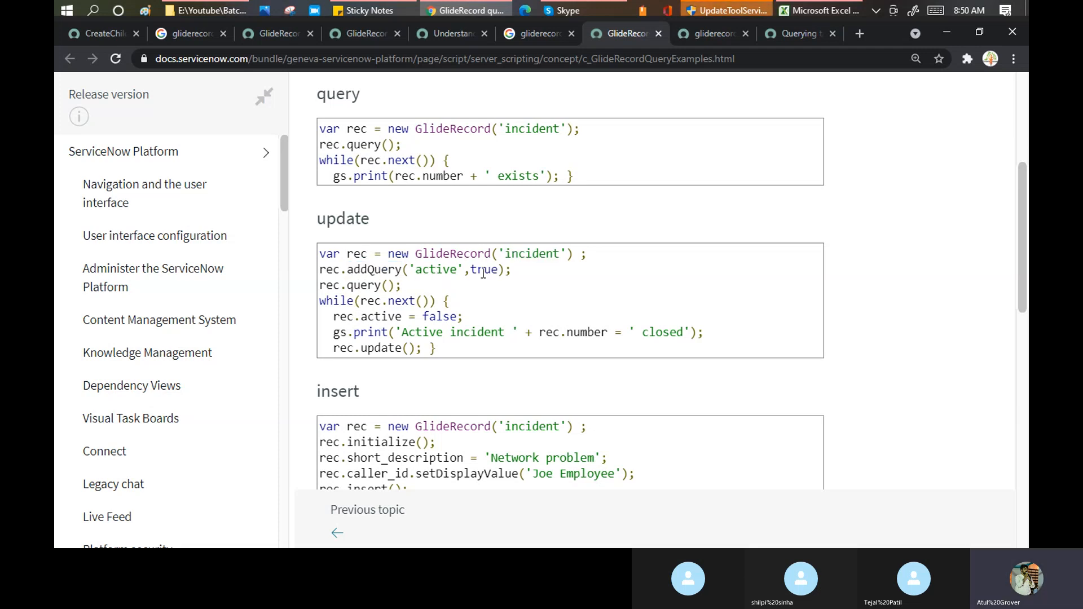
pyautogui.moveTo(407, 267); pyautogui.dragTo(501, 272)
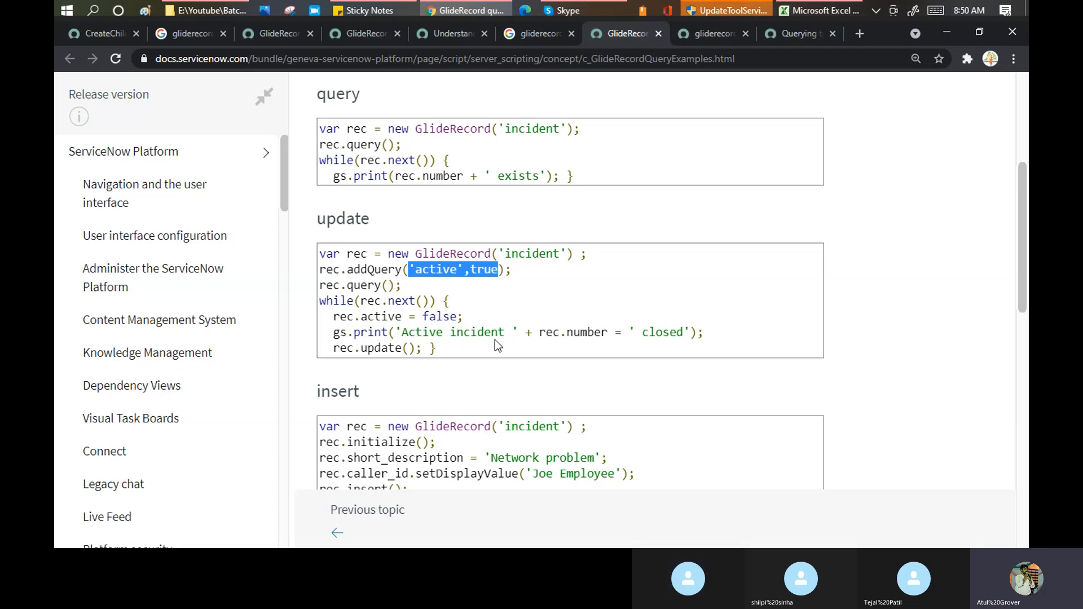
pyautogui.moveTo(629, 332); pyautogui.dragTo(688, 333)
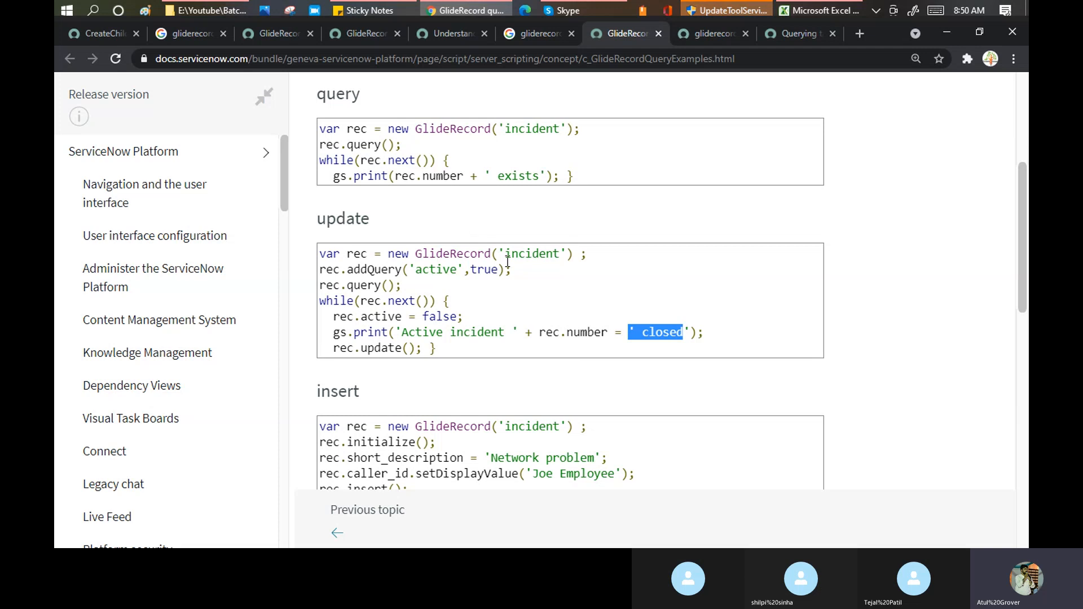
pyautogui.click(112, 33)
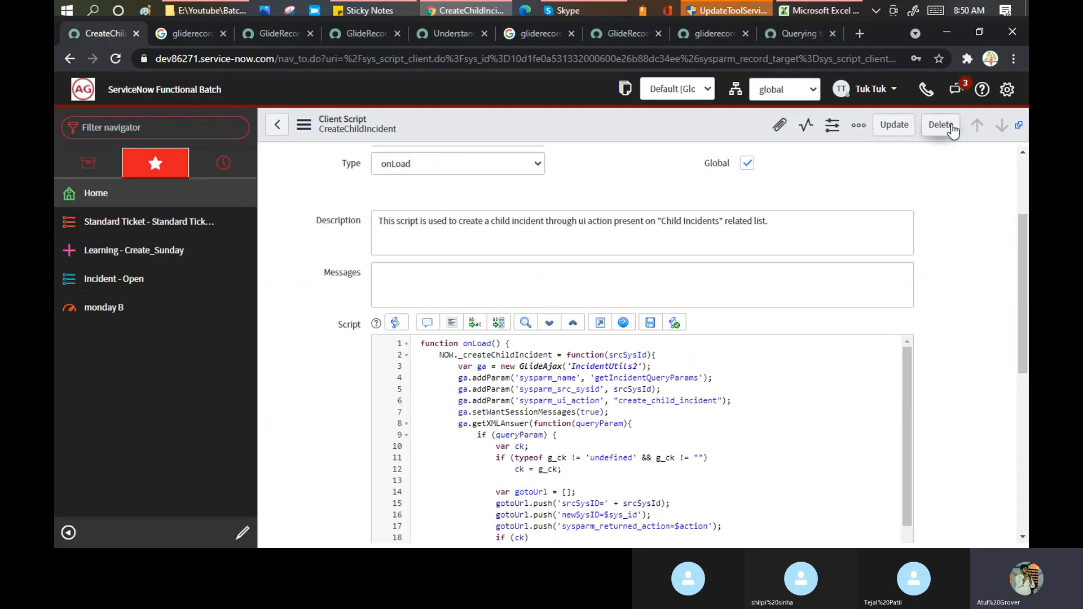
pyautogui.click(613, 39)
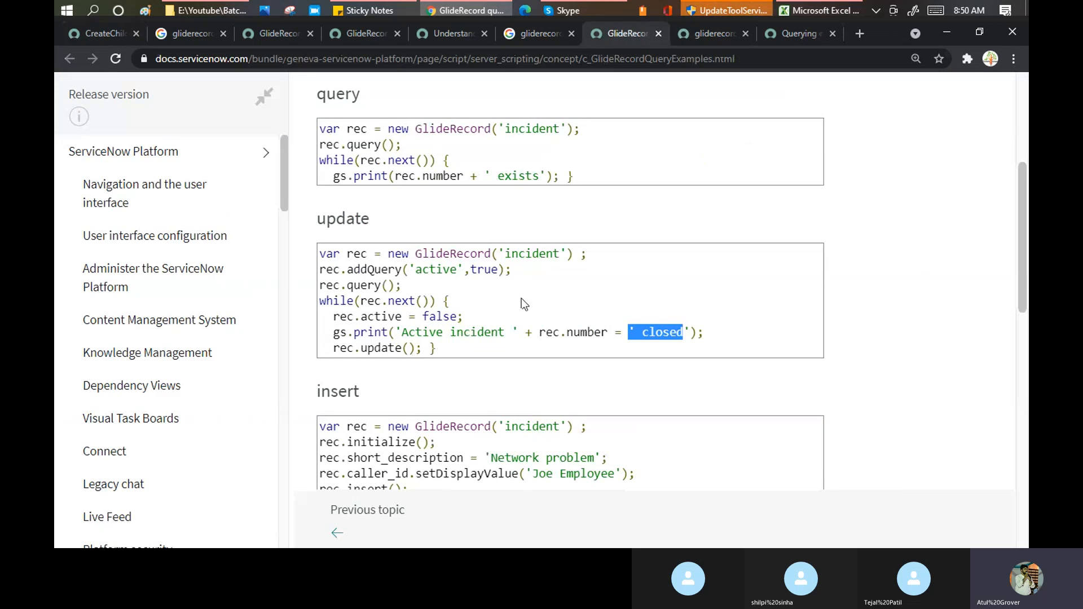
pyautogui.moveTo(333, 333); pyautogui.dragTo(717, 333)
# - Highlight the insert example's initialize call, 'Network problem' short description and caller value, then bring up Skype
pyautogui.scroll(-1, 720, 338)
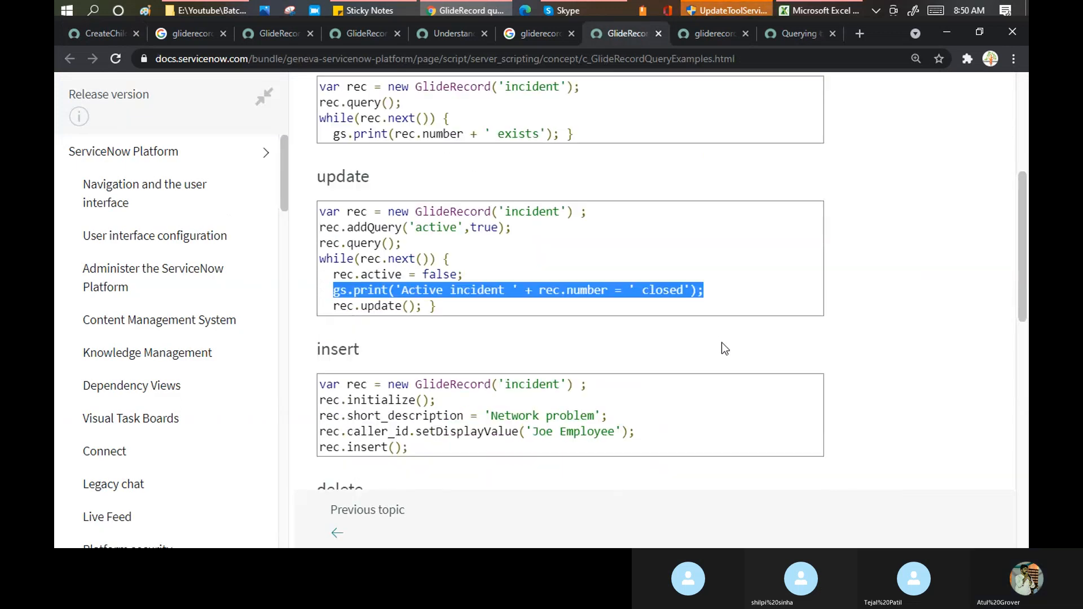
pyautogui.scroll(-2, 722, 343)
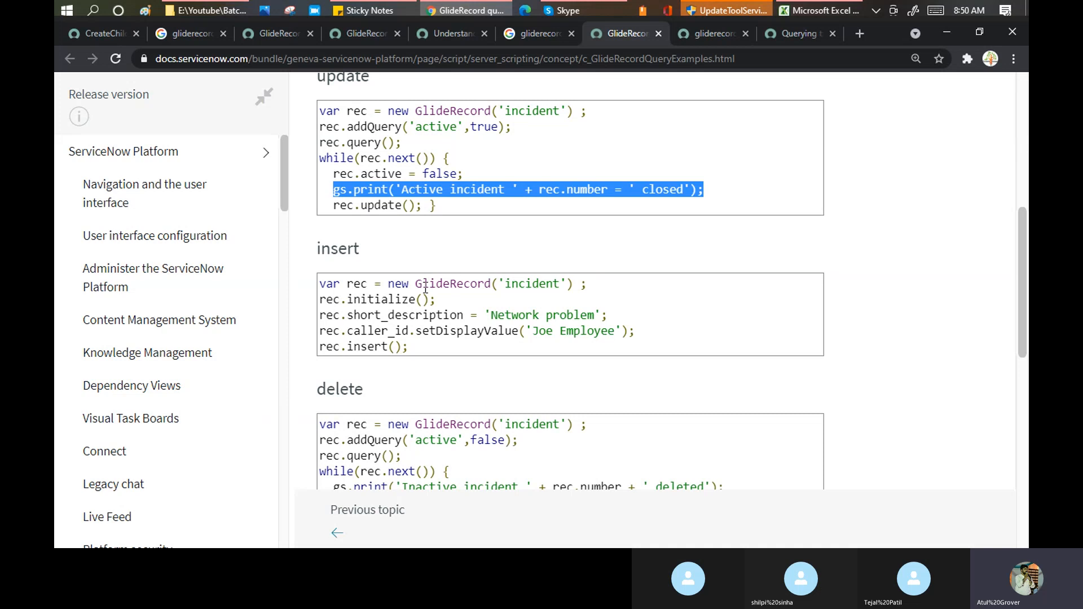
pyautogui.doubleClick(370, 299)
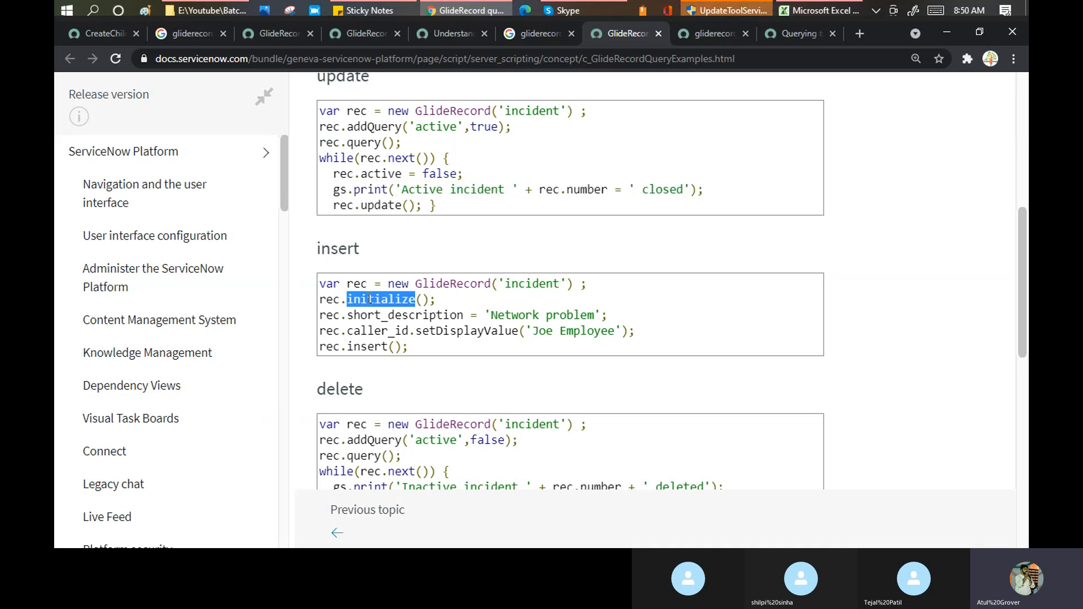
pyautogui.moveTo(484, 315); pyautogui.dragTo(609, 314)
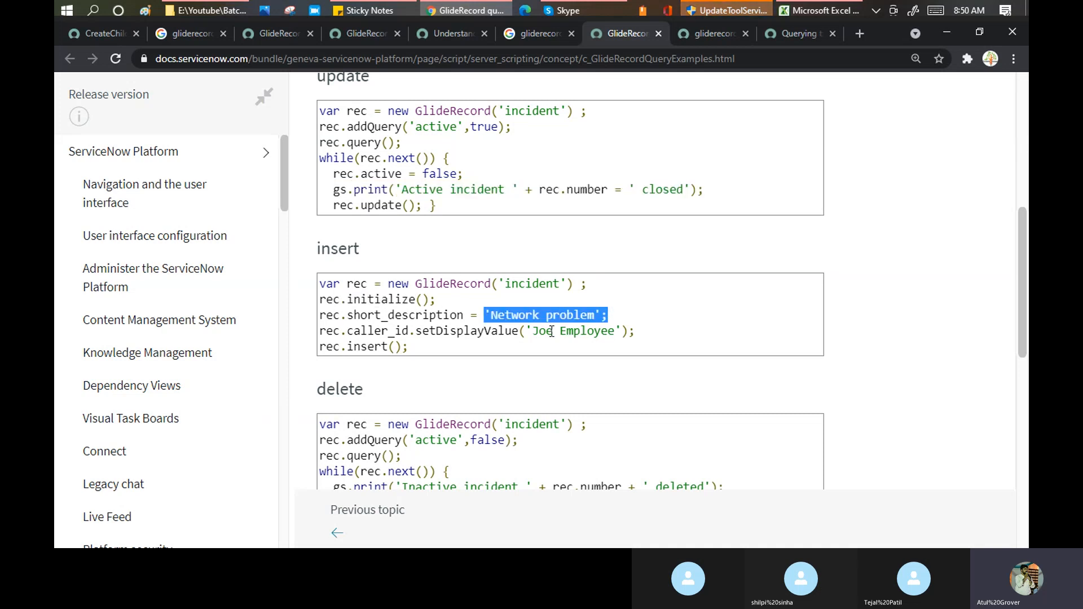
pyautogui.moveTo(519, 331); pyautogui.dragTo(631, 329)
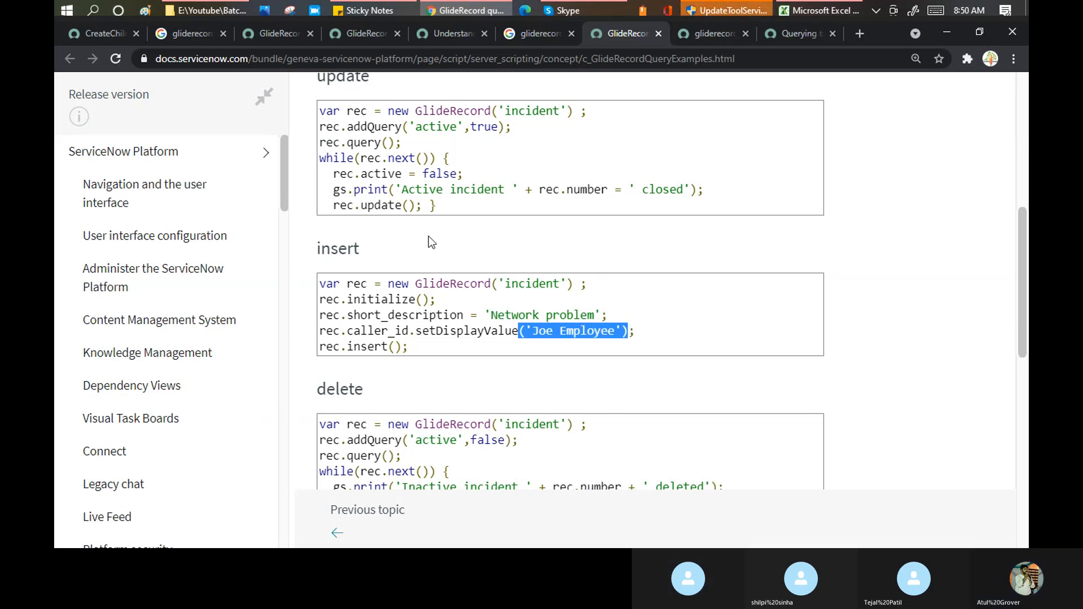
pyautogui.scroll(-3, 428, 241)
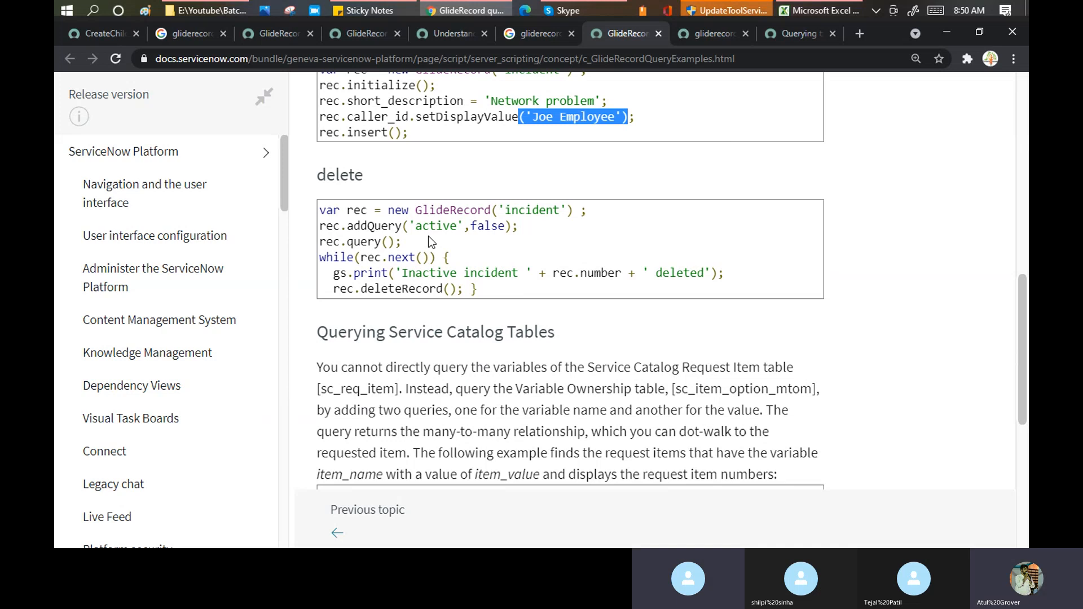
pyautogui.scroll(2, 428, 242)
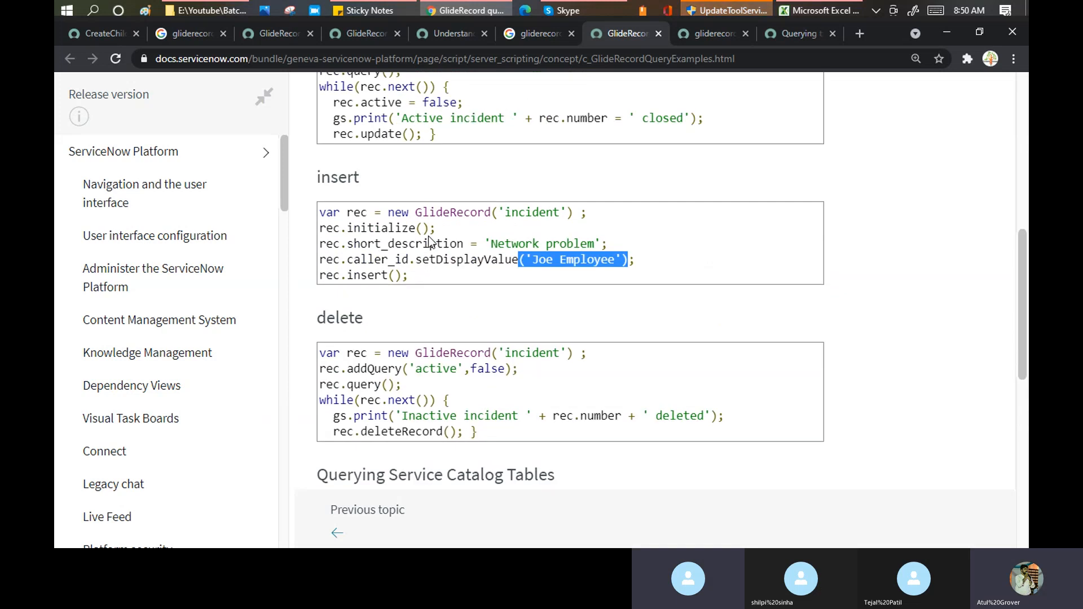
pyautogui.click(571, 11)
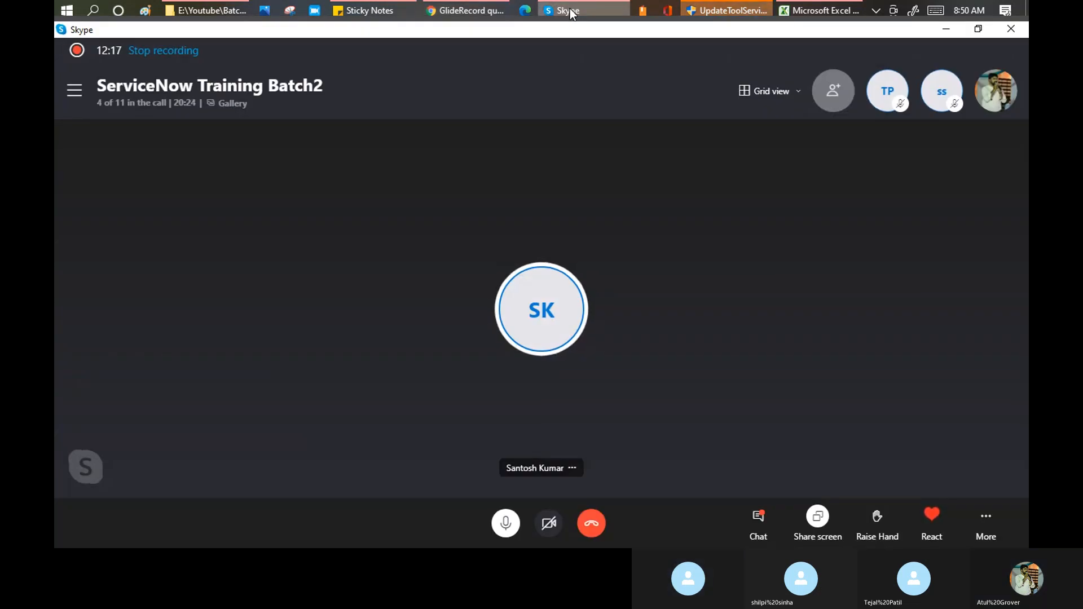
pyautogui.click(571, 11)
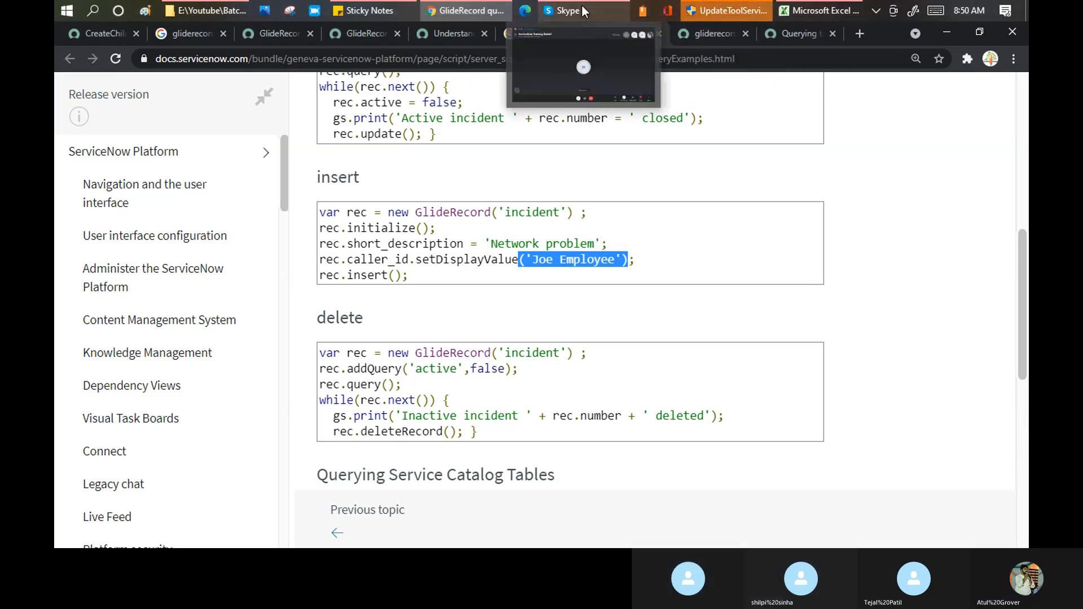
pyautogui.click(708, 37)
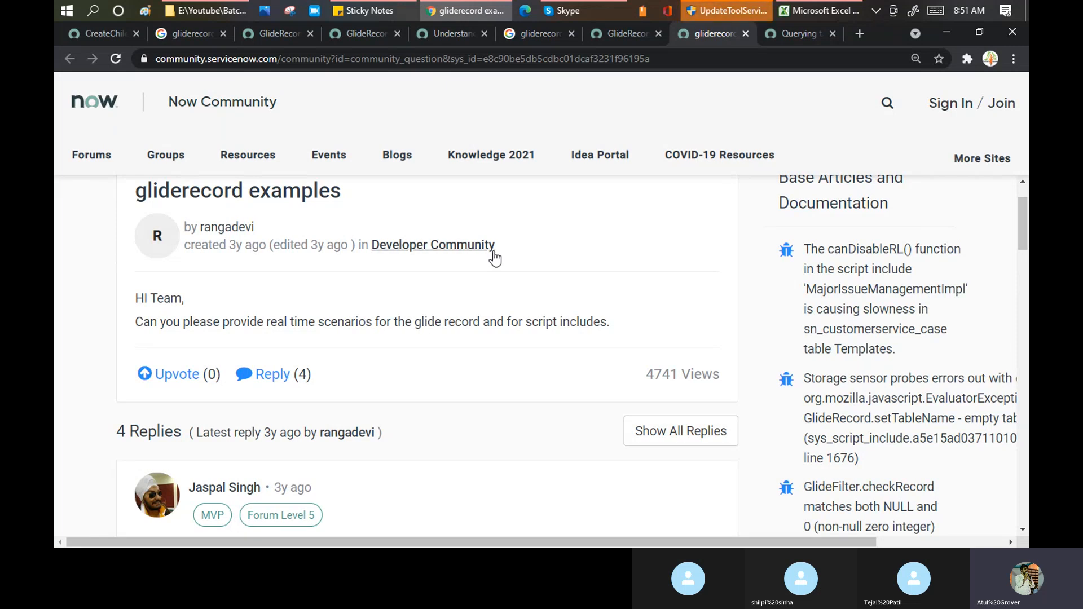
# - Scroll the 'gliderecord examples' thread down to the GlideRecord('incident') reply looping with inc.next() and gs.info
pyautogui.scroll(-6, 495, 258)
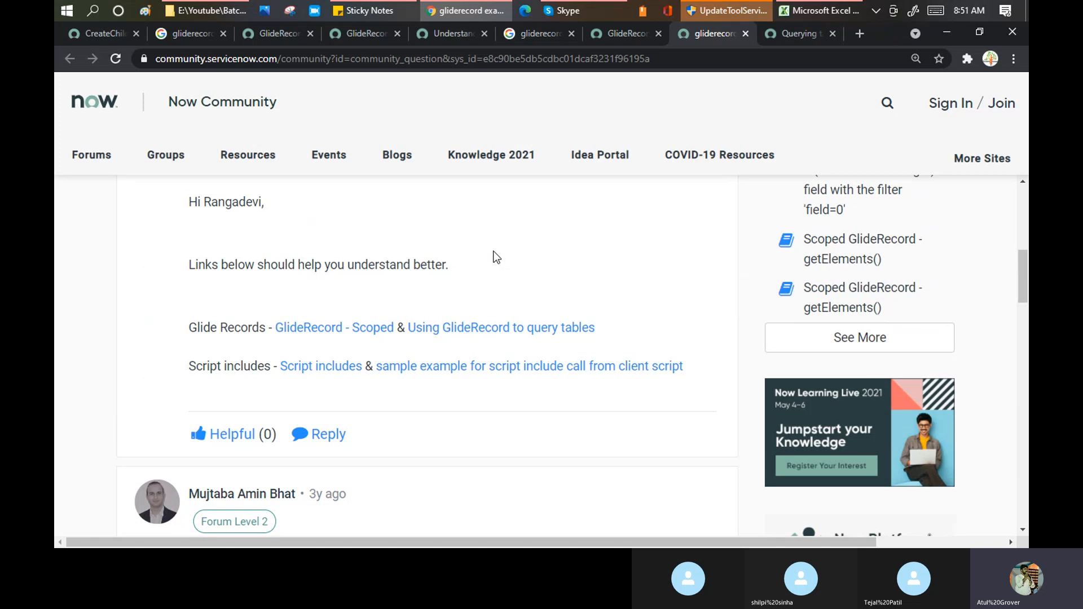
pyautogui.scroll(-1, 494, 258)
pyautogui.scroll(-3, 495, 257)
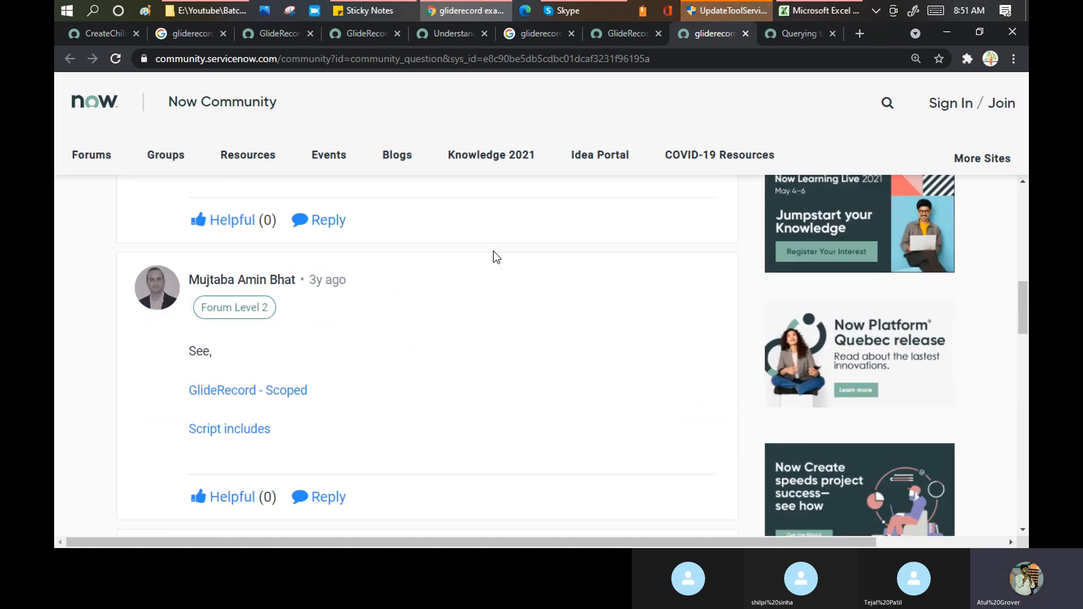
pyautogui.scroll(-3, 495, 257)
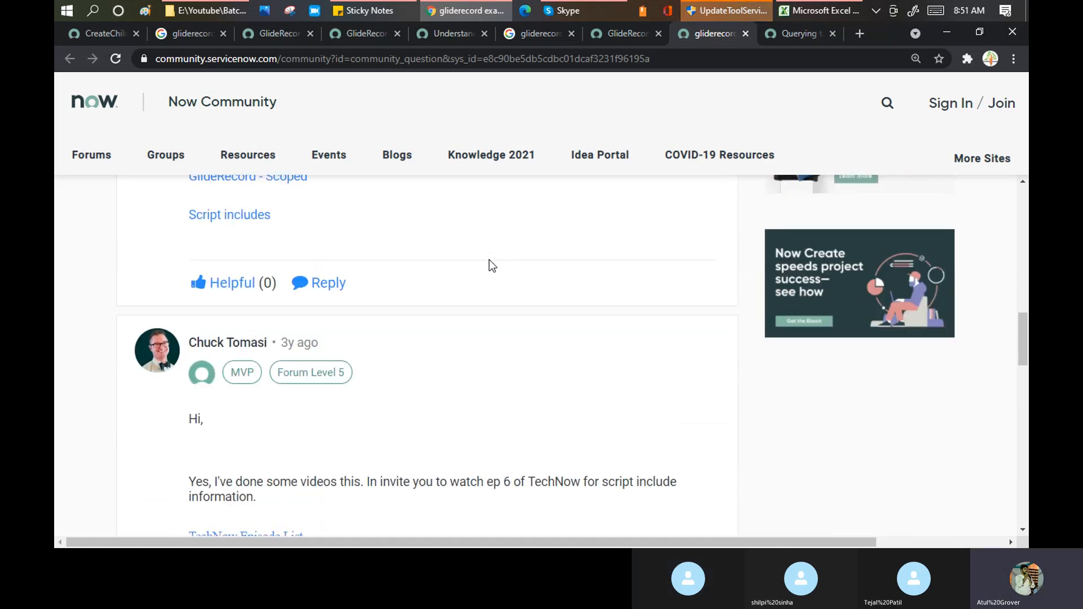
pyautogui.scroll(-3, 489, 260)
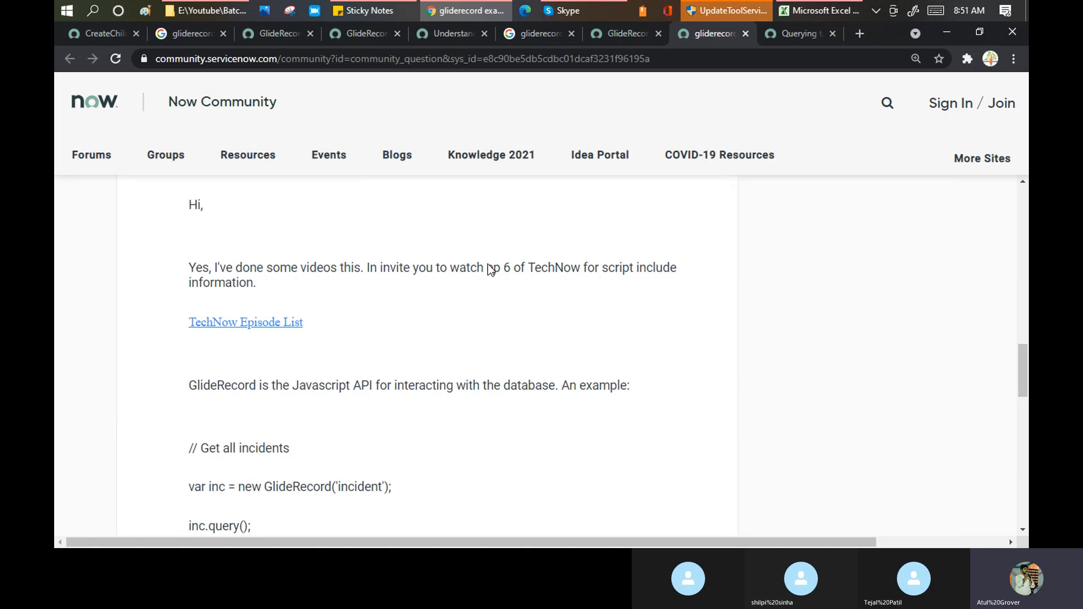
pyautogui.scroll(-3, 490, 268)
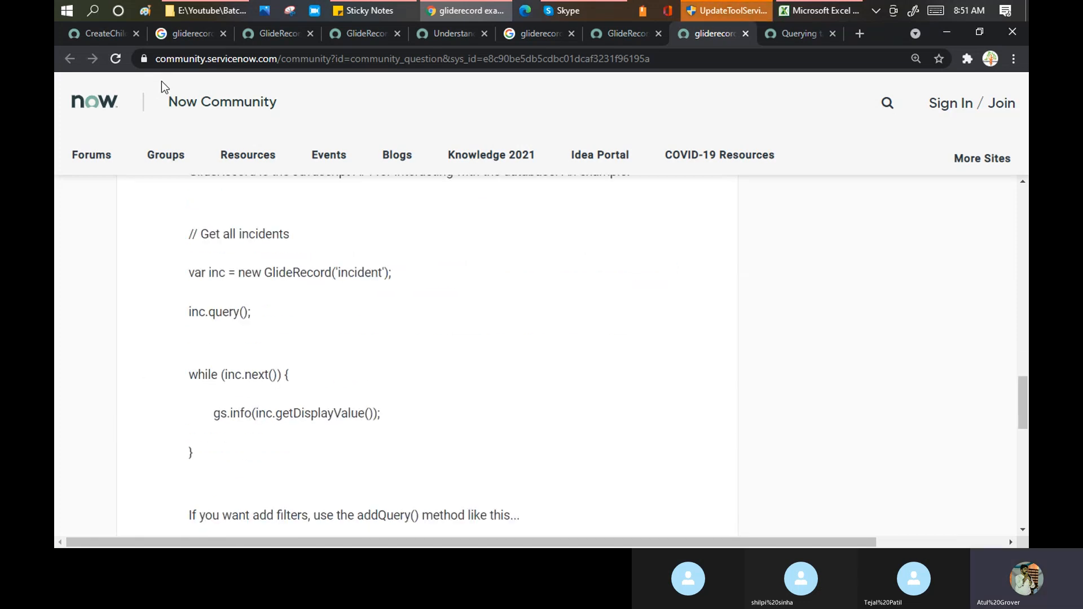
# - Select the insert example snippet in the GlideRecord docs, then go back to the CreateChildIncident script
pyautogui.click(604, 33)
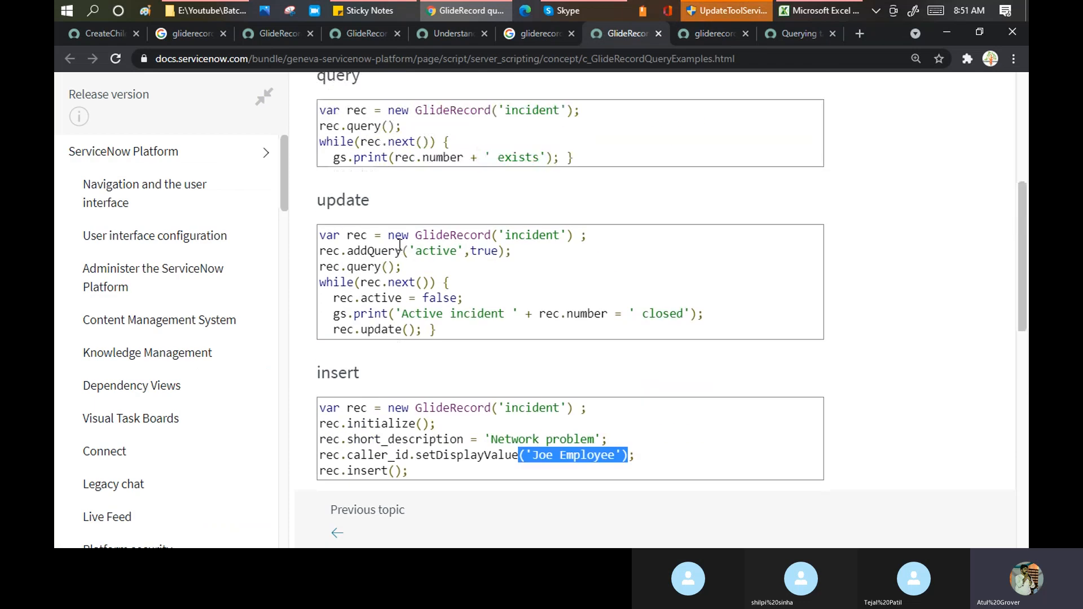
pyautogui.scroll(5, 402, 227)
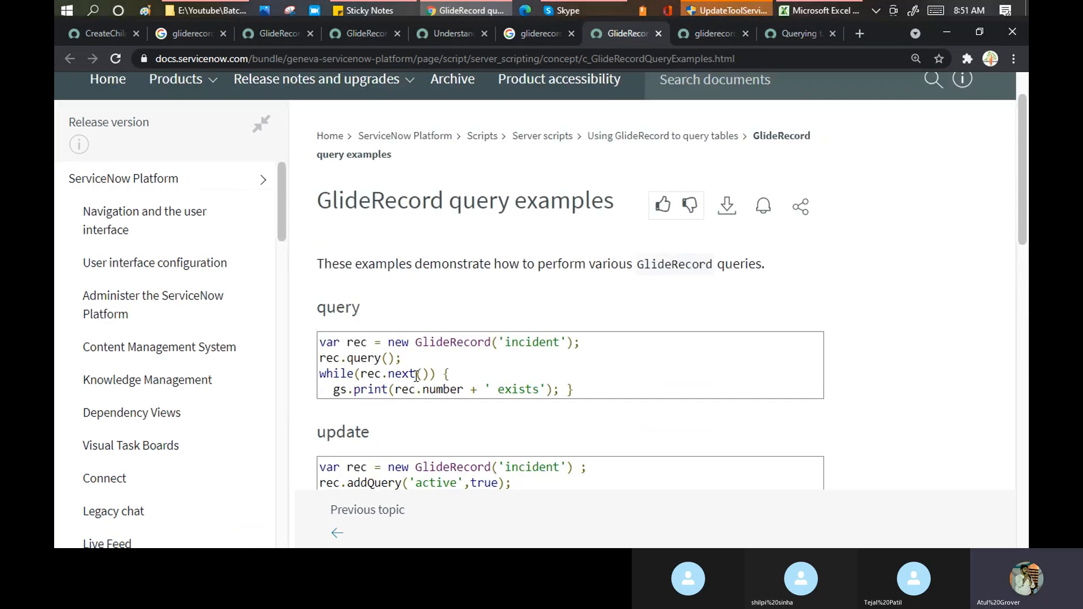
pyautogui.scroll(-2, 392, 401)
pyautogui.scroll(-3, 329, 334)
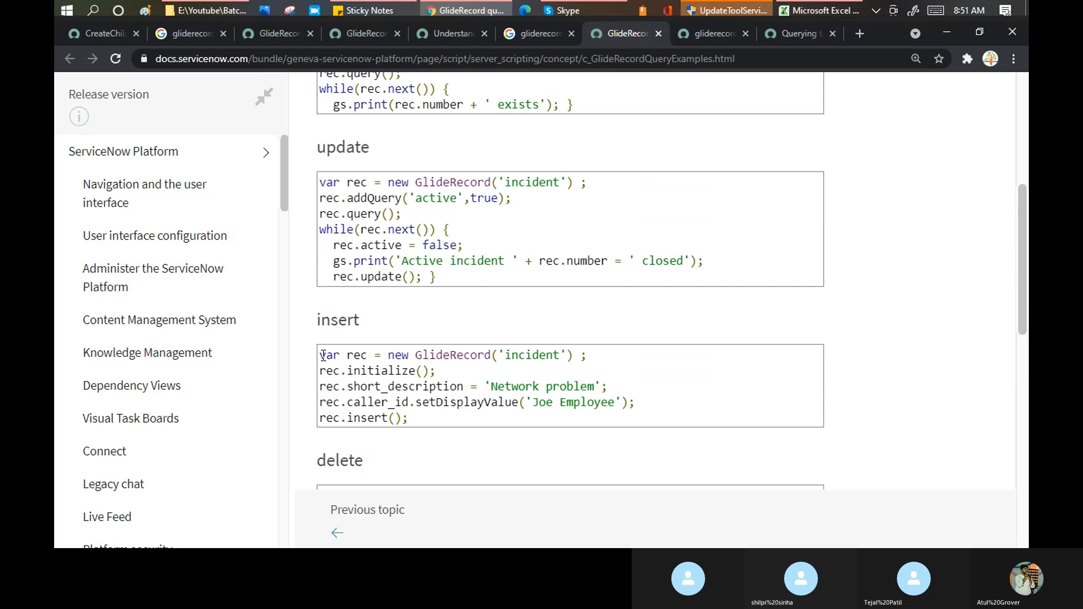
pyautogui.moveTo(320, 355); pyautogui.dragTo(426, 422)
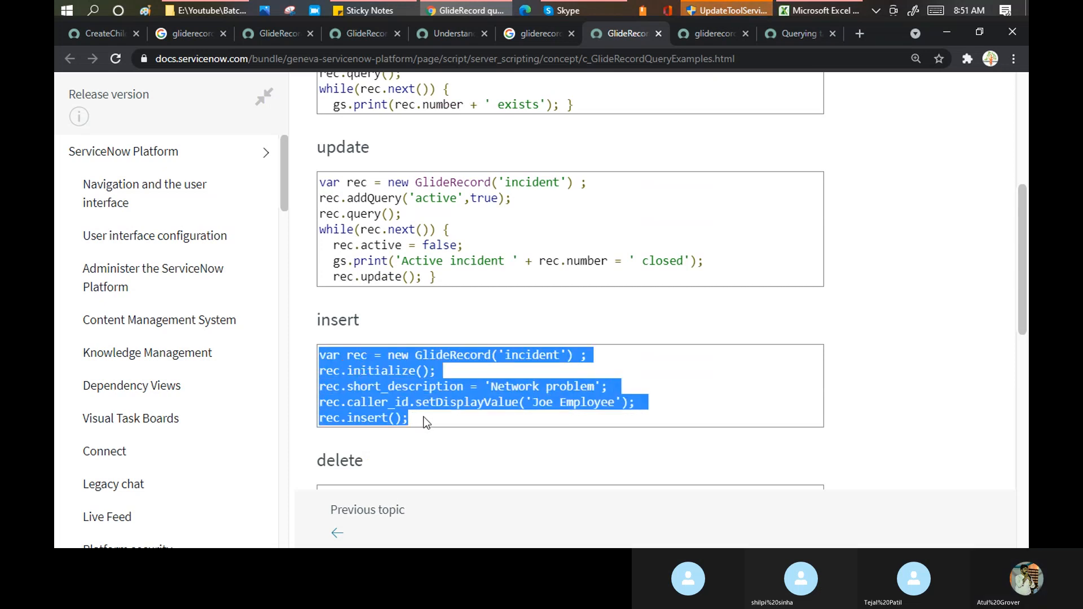
pyautogui.click(100, 33)
# - Search the navigator for 'business R' and open System Definition > Business Rules
pyautogui.click(154, 135)
pyautogui.write('bus')
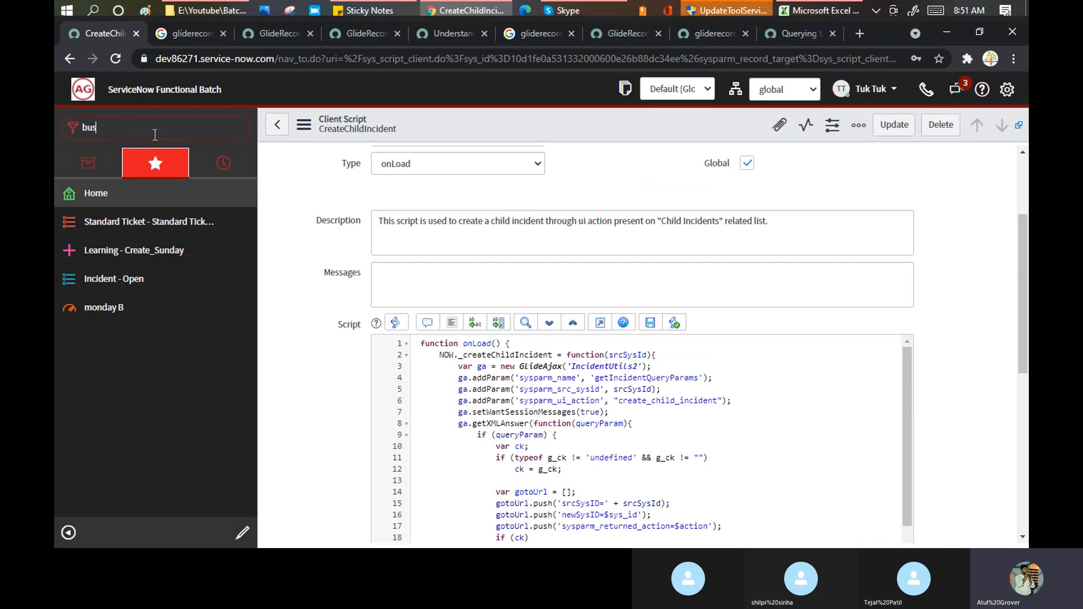
pyautogui.write('leness')
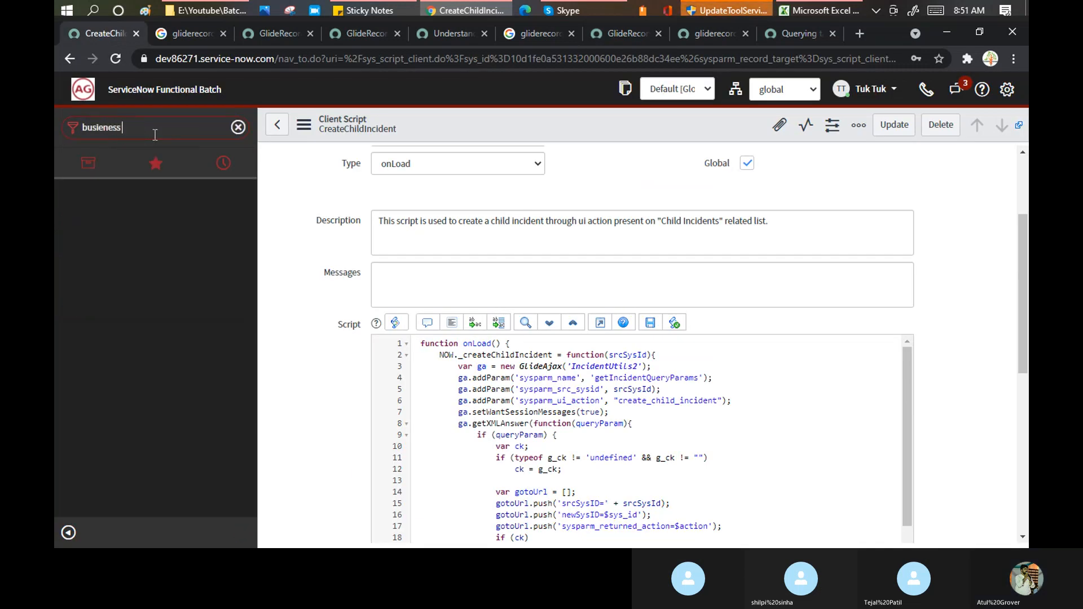
pyautogui.press('BackSpace')
pyautogui.press('BackSpace')
pyautogui.write('i')
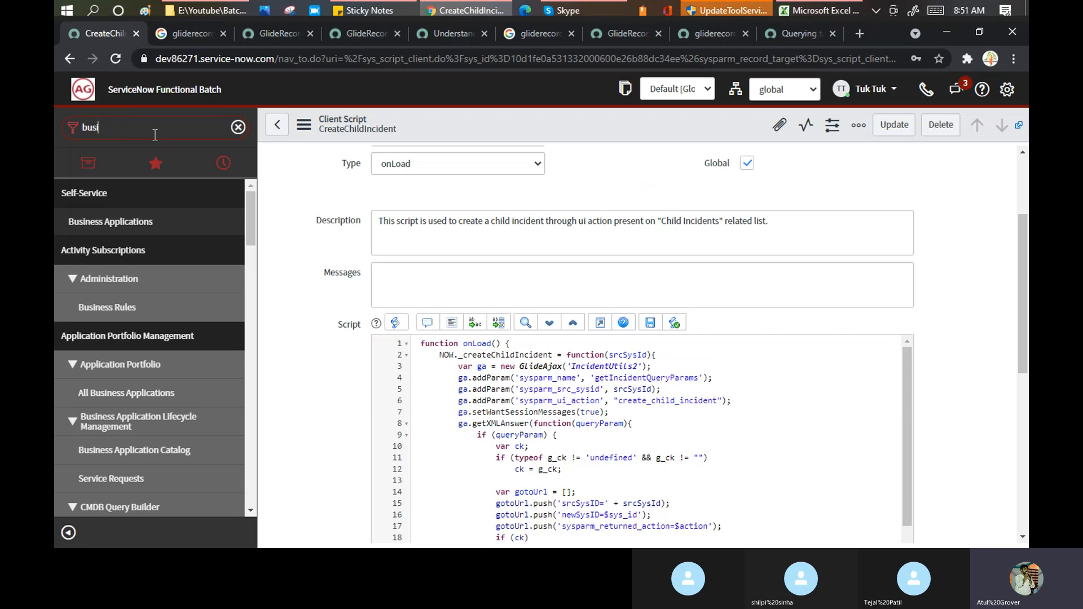
pyautogui.write('ness R')
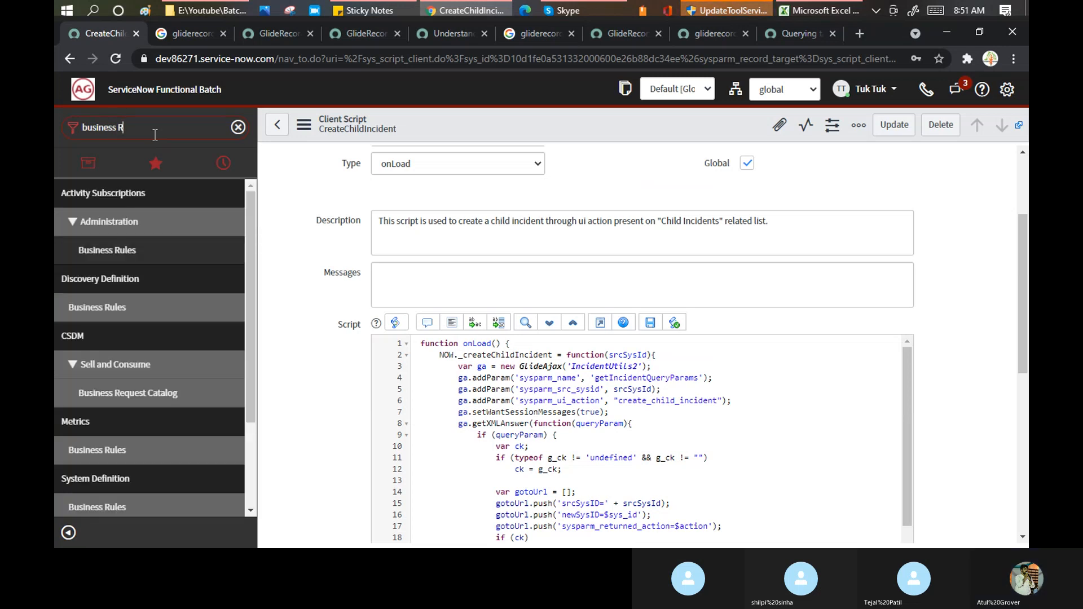
pyautogui.scroll(-2, 155, 278)
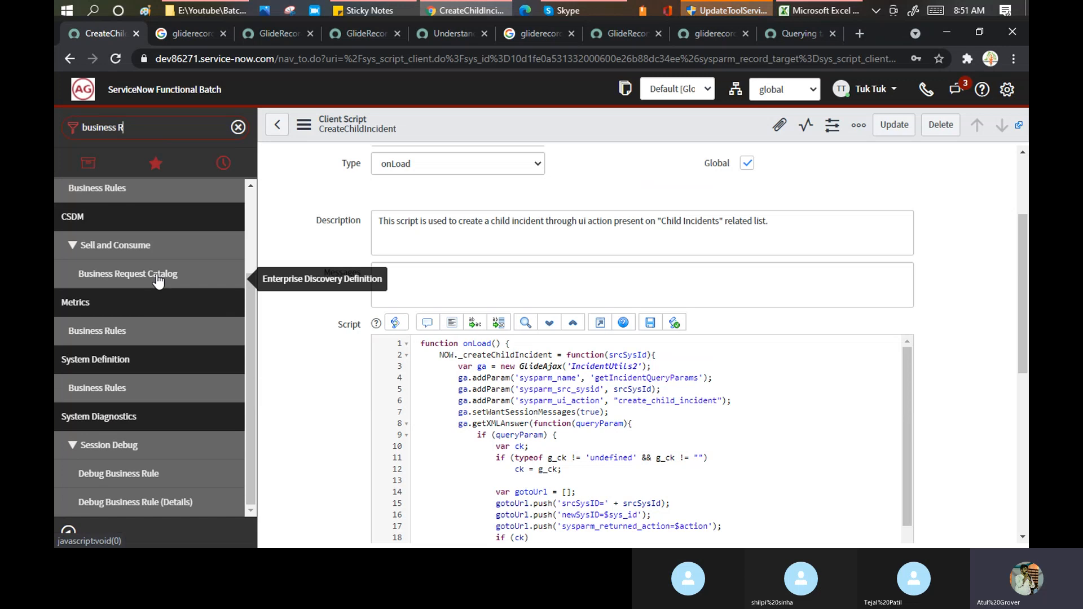
pyautogui.click(86, 390)
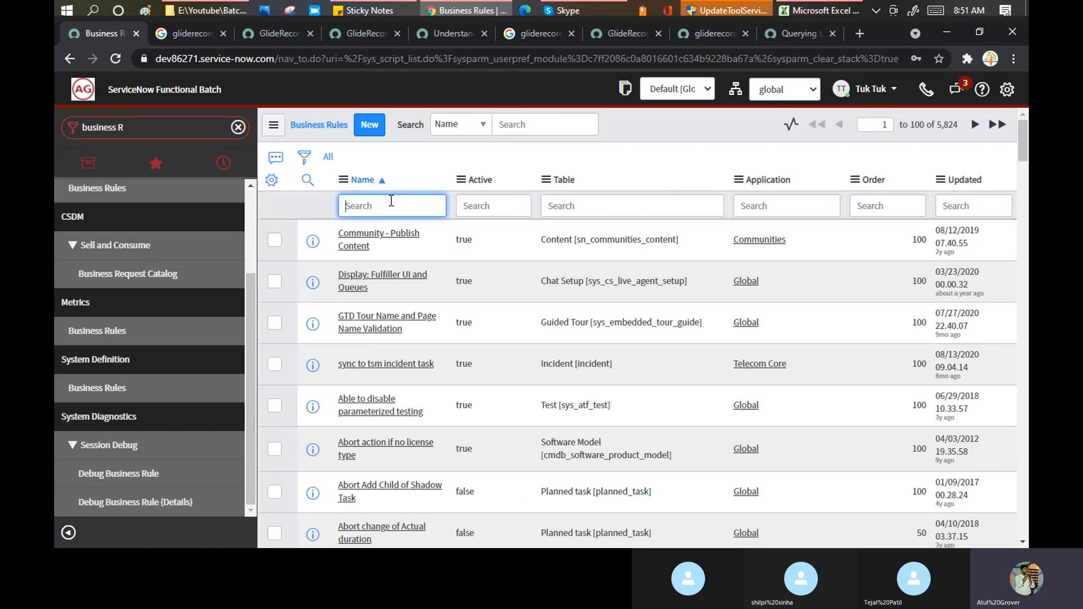
# - Filter the rules by Name *close and Table *incident, then open mark_closed
pyautogui.write('*close')
pyautogui.press('Return')
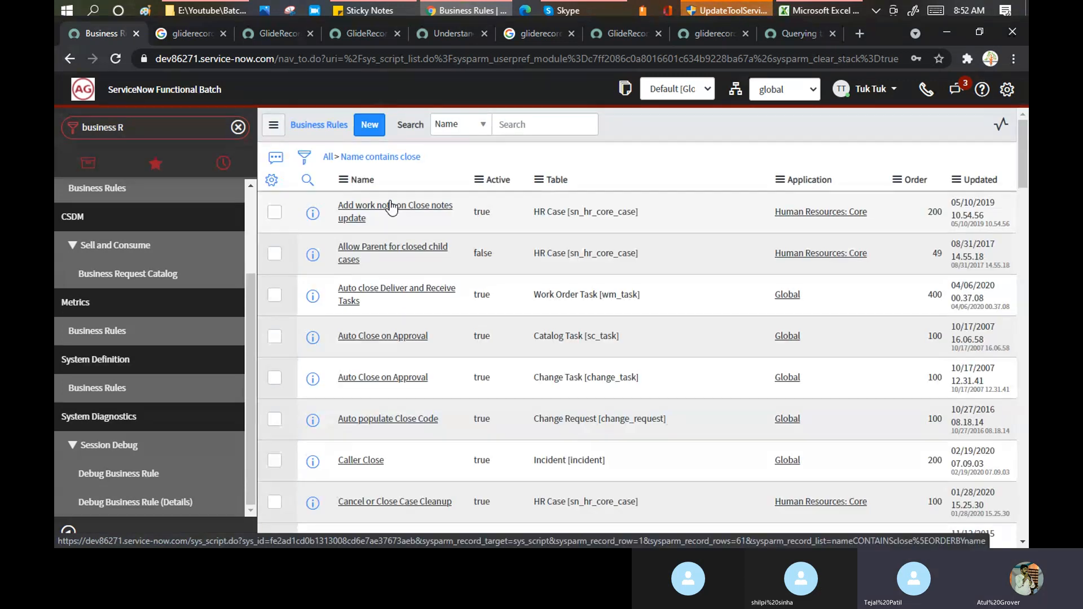
pyautogui.click(599, 211)
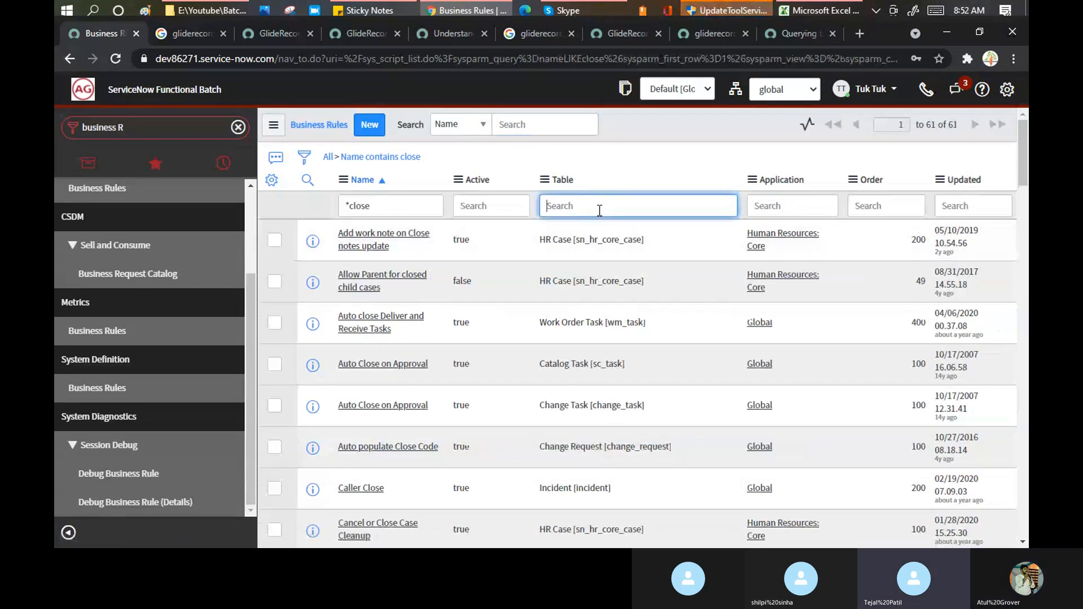
pyautogui.write('*incide')
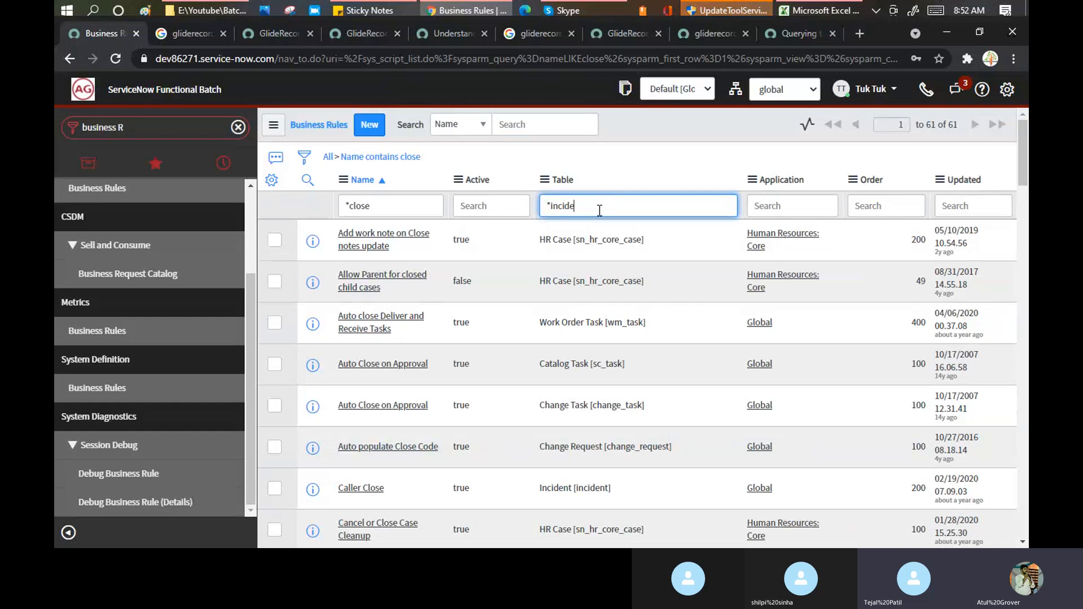
pyautogui.write('nt')
pyautogui.press('Return')
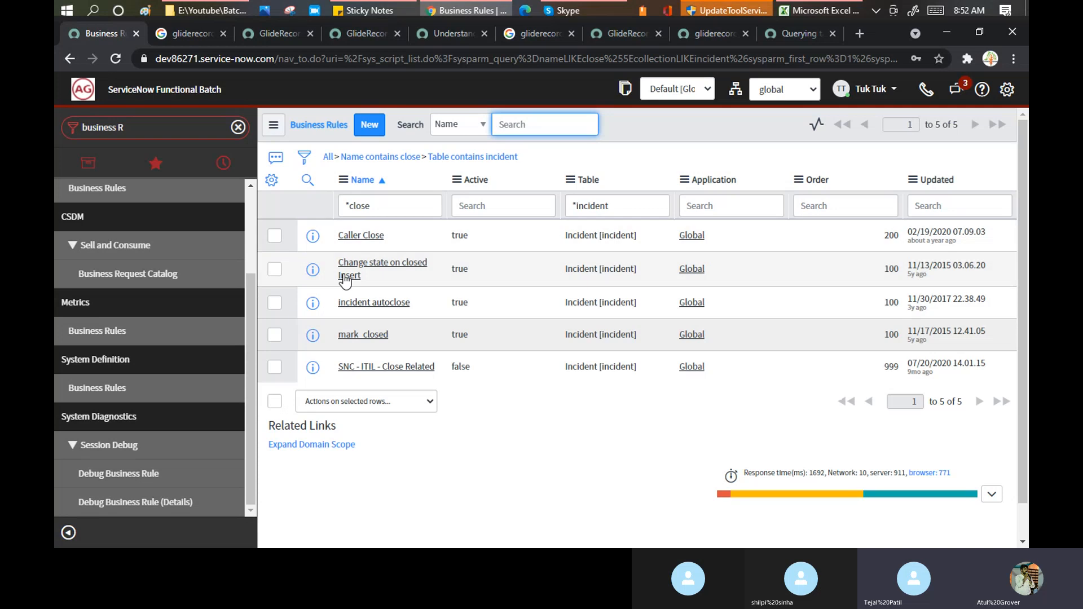
pyautogui.click(360, 337)
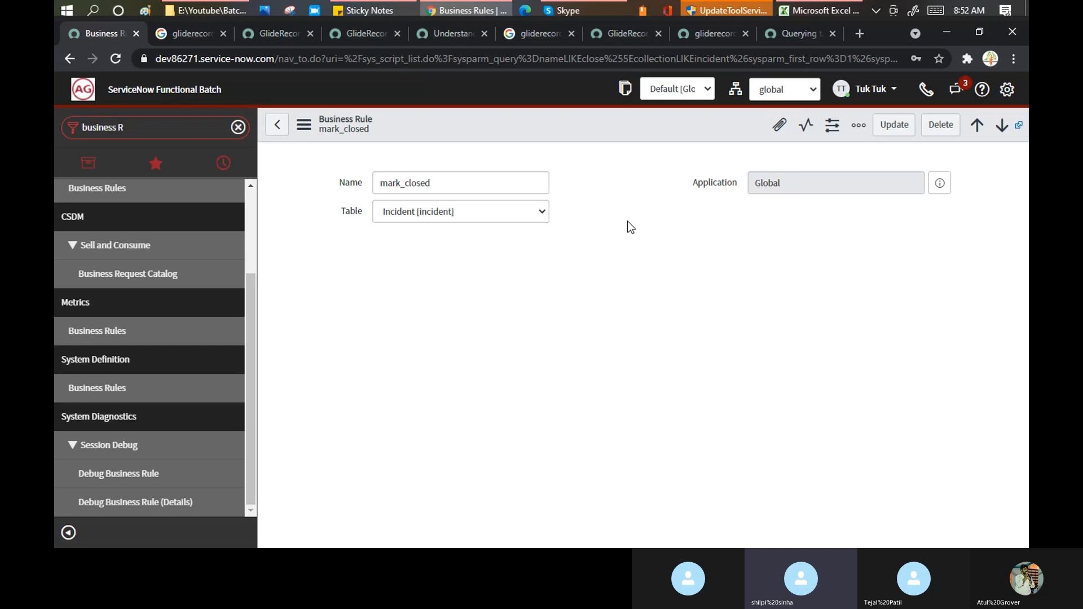
# - Reveal the mark_closed condition for CLOSED or CANCELED incidents and scroll through its duration script
pyautogui.scroll(-5, 630, 228)
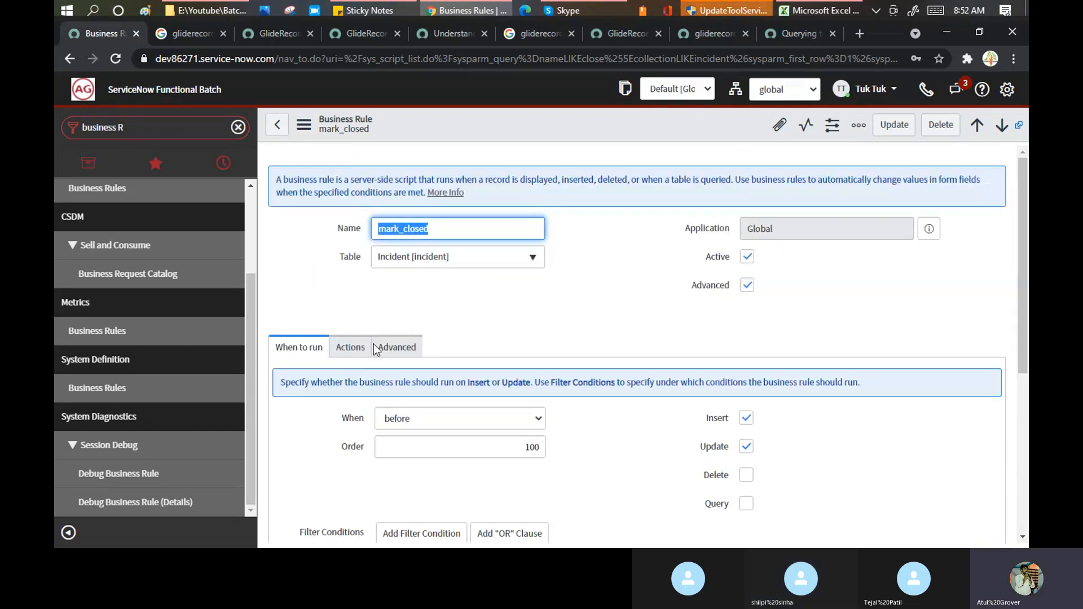
pyautogui.click(389, 348)
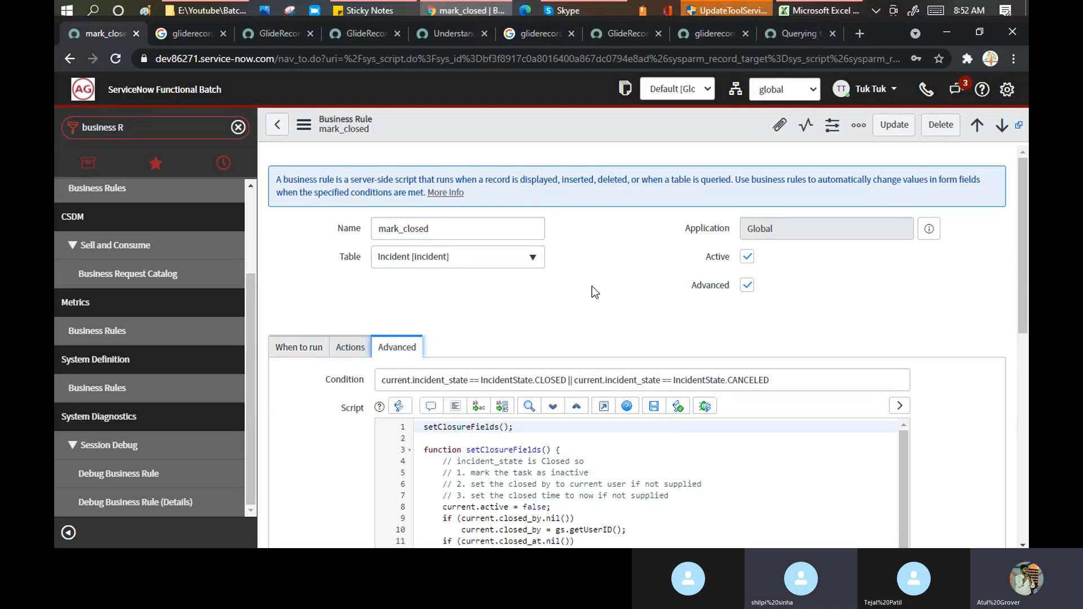
pyautogui.scroll(-4, 591, 289)
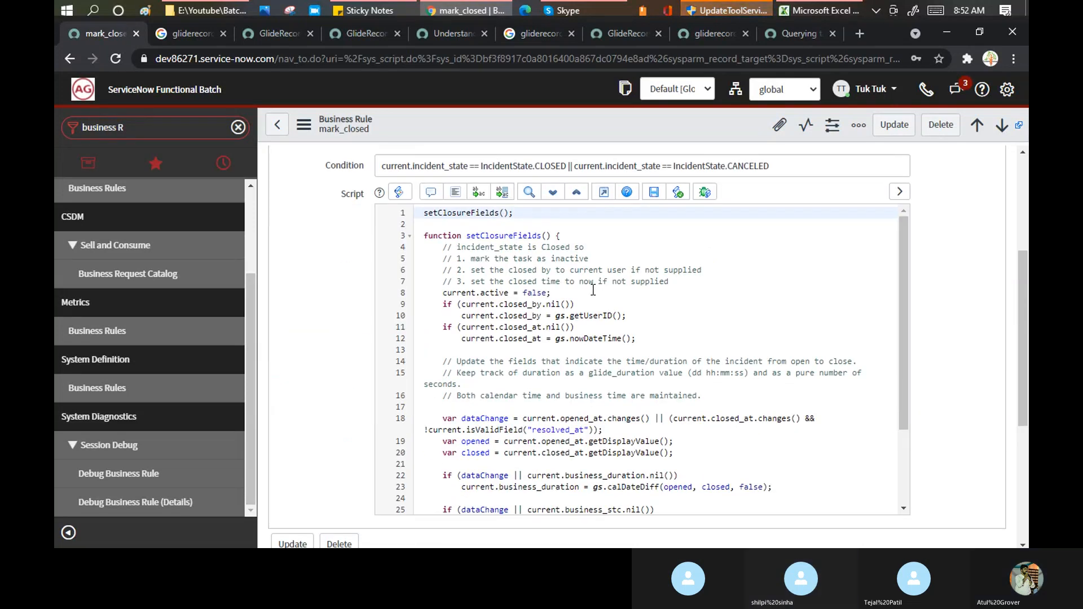
pyautogui.scroll(-3, 593, 292)
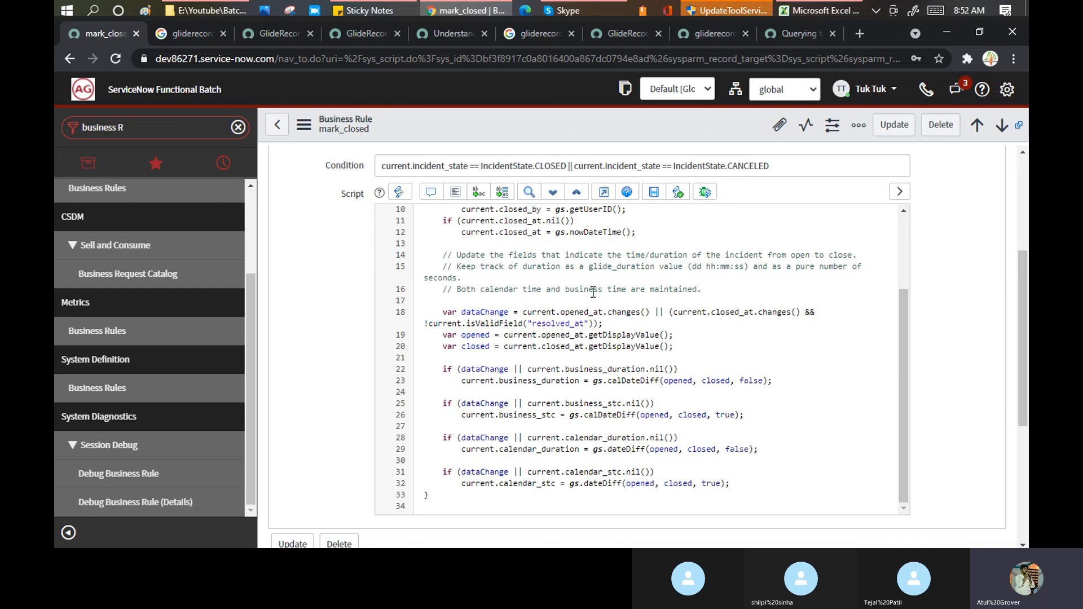
pyautogui.scroll(-2, 595, 293)
pyautogui.scroll(-1, 597, 296)
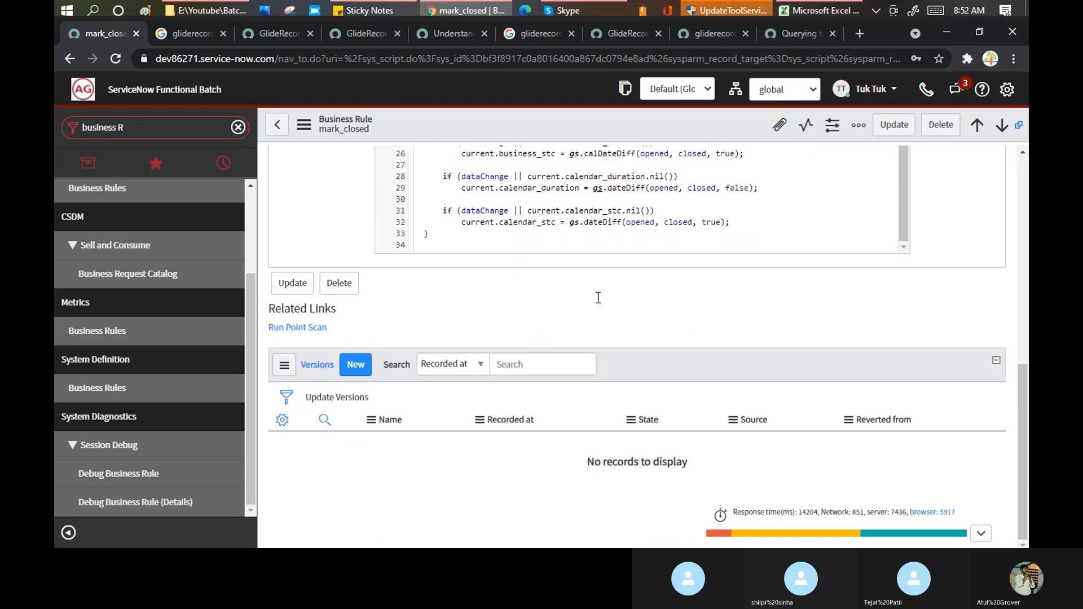
pyautogui.scroll(4, 598, 296)
pyautogui.scroll(3, 598, 297)
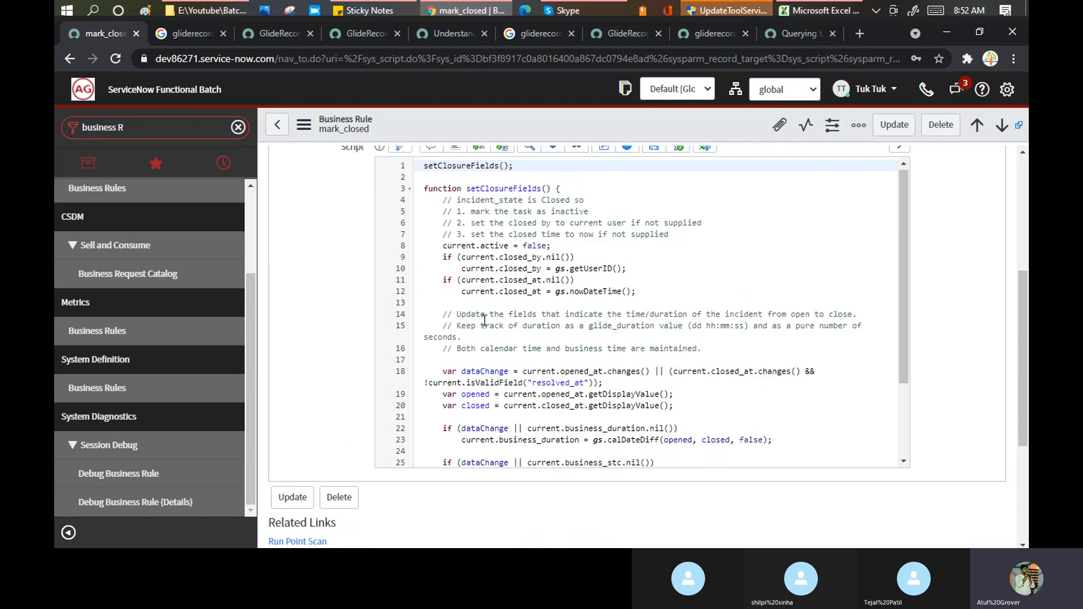
# - Compare with the GlideRecord insert example, then scroll through the mark_closed script again
pyautogui.click(618, 33)
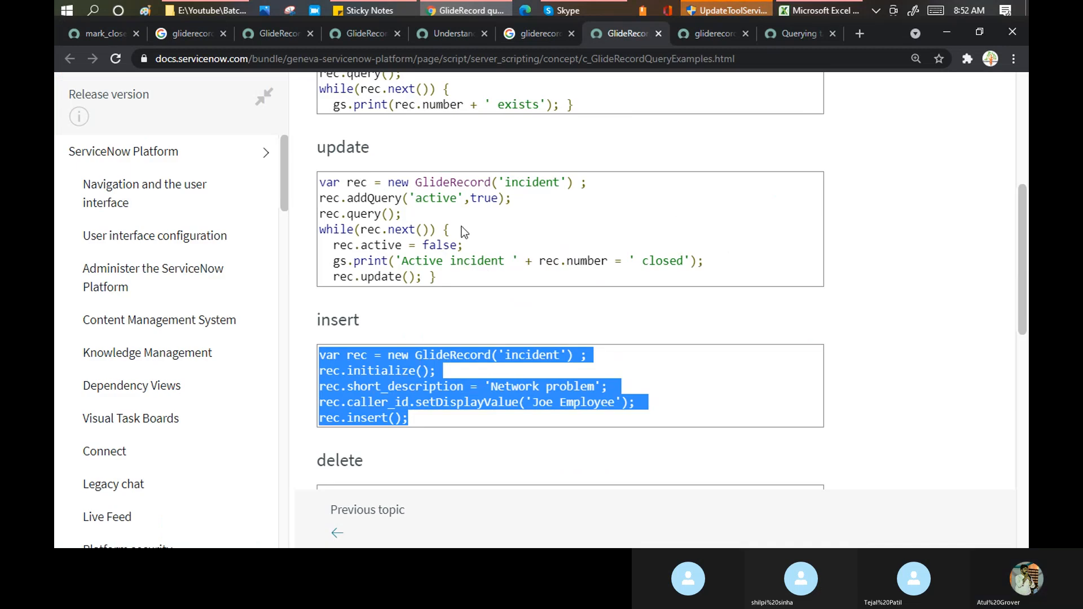
pyautogui.click(101, 33)
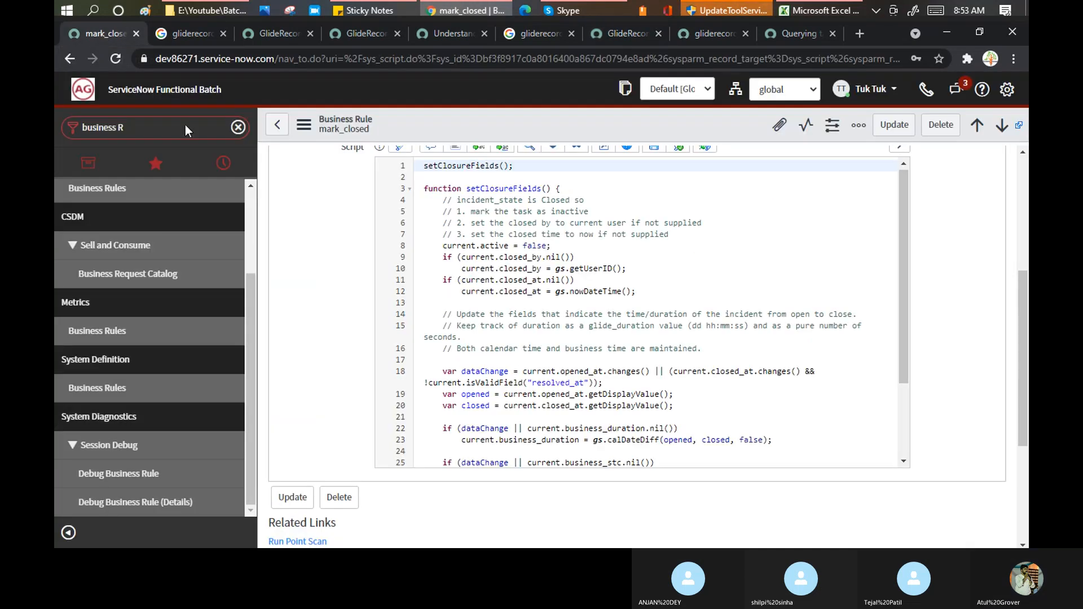
pyautogui.scroll(-5, 632, 253)
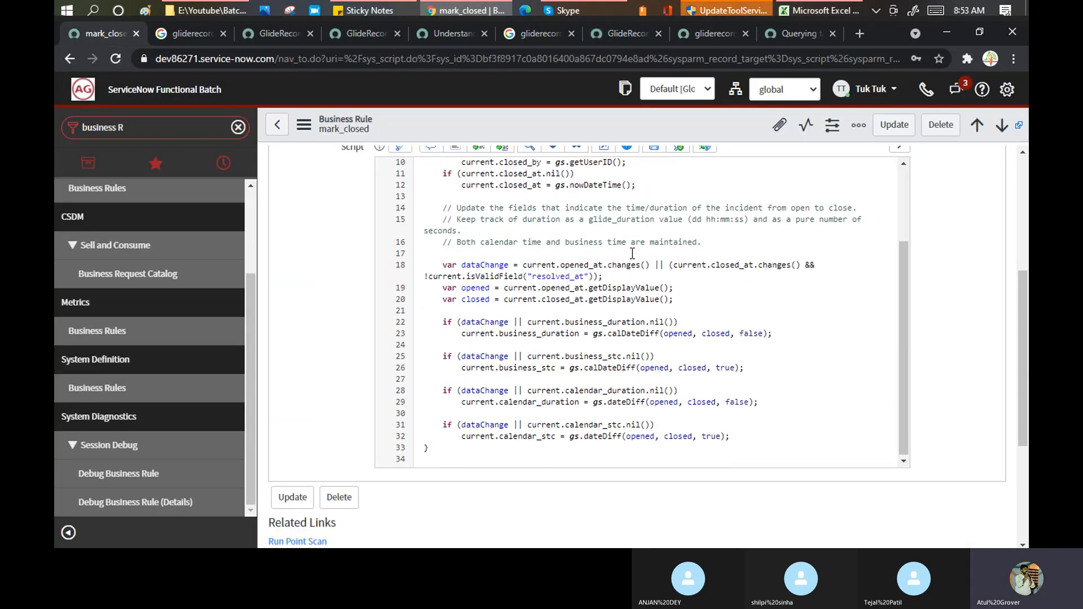
pyautogui.scroll(-3, 632, 253)
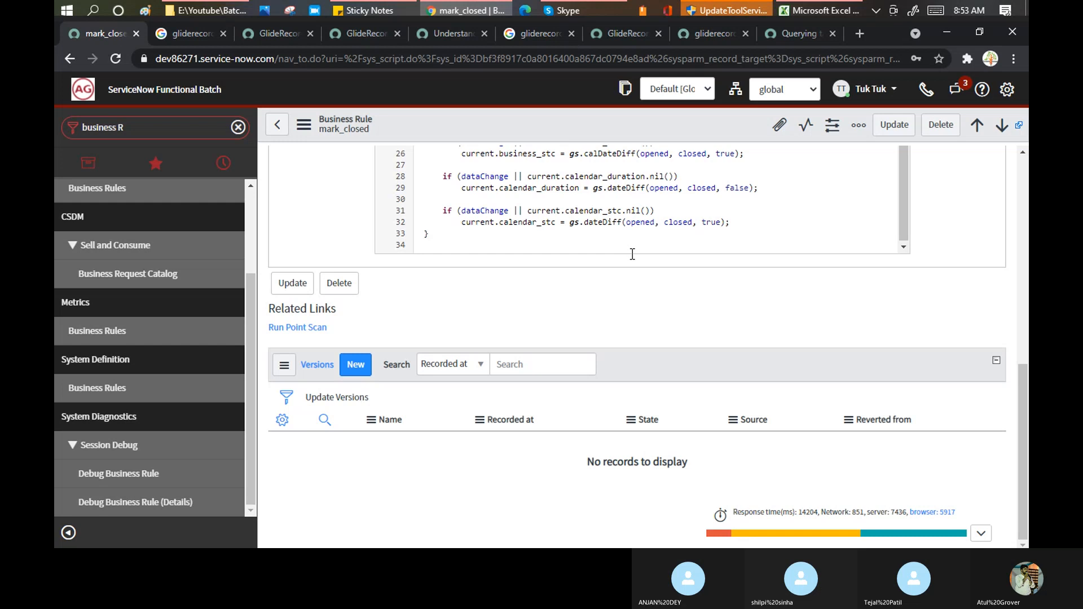
pyautogui.scroll(3, 632, 253)
pyautogui.scroll(3, 631, 217)
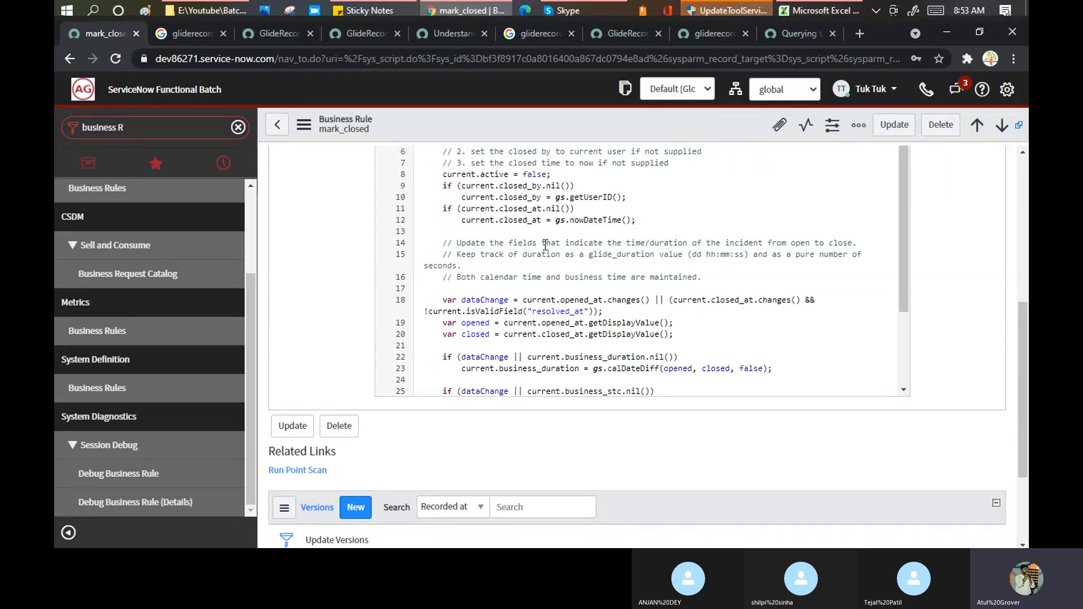
pyautogui.scroll(3, 499, 201)
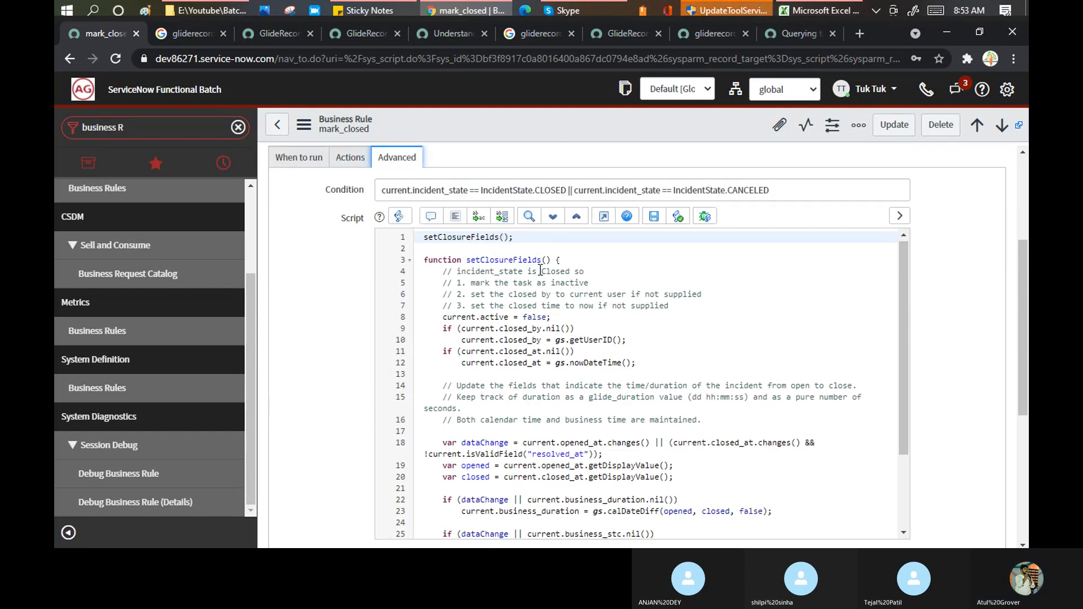
pyautogui.scroll(-3, 543, 275)
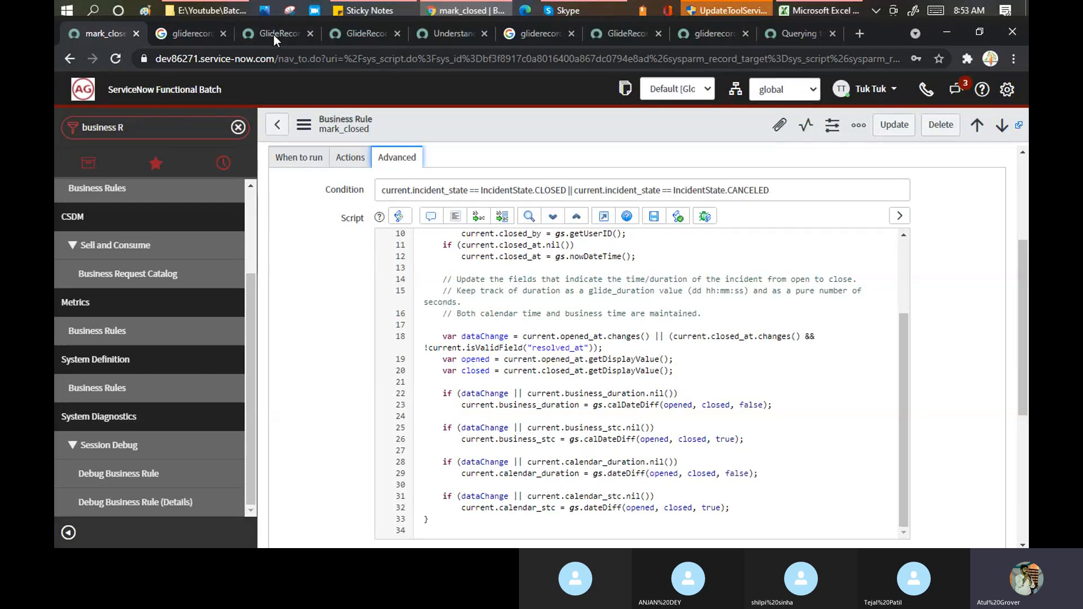
# - Scroll through the query and update examples on the GlideRecord documentation page
pyautogui.click(627, 34)
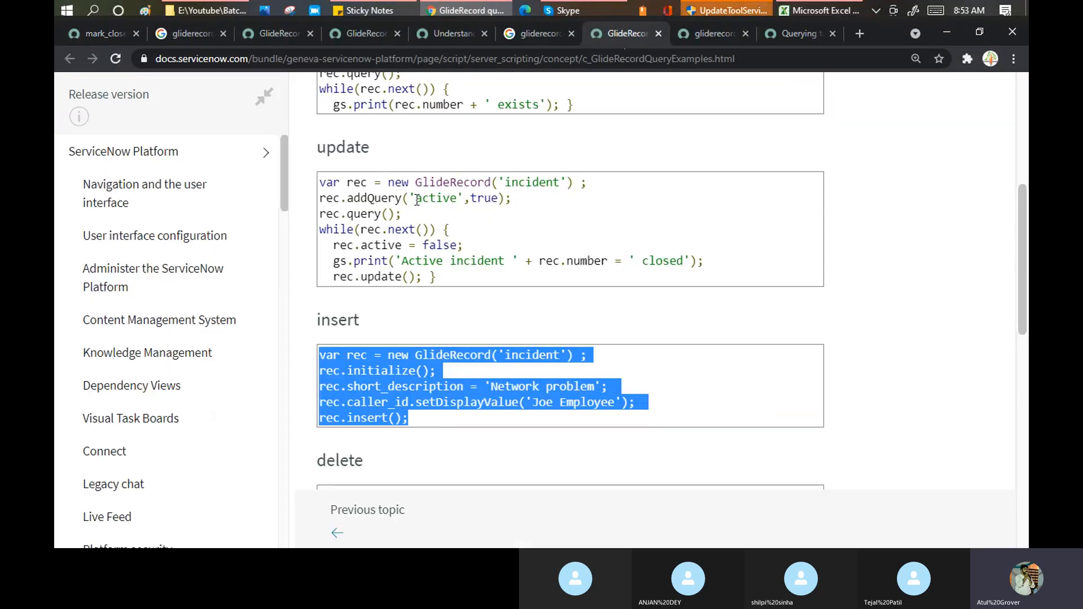
pyautogui.scroll(3, 418, 200)
pyautogui.scroll(3, 414, 192)
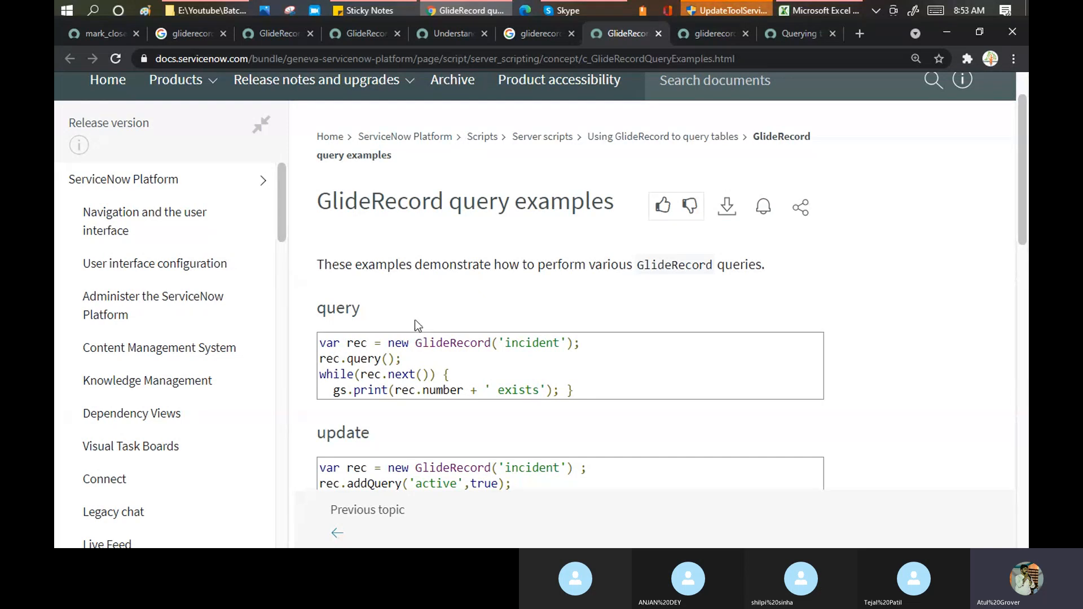
pyautogui.scroll(-3, 428, 293)
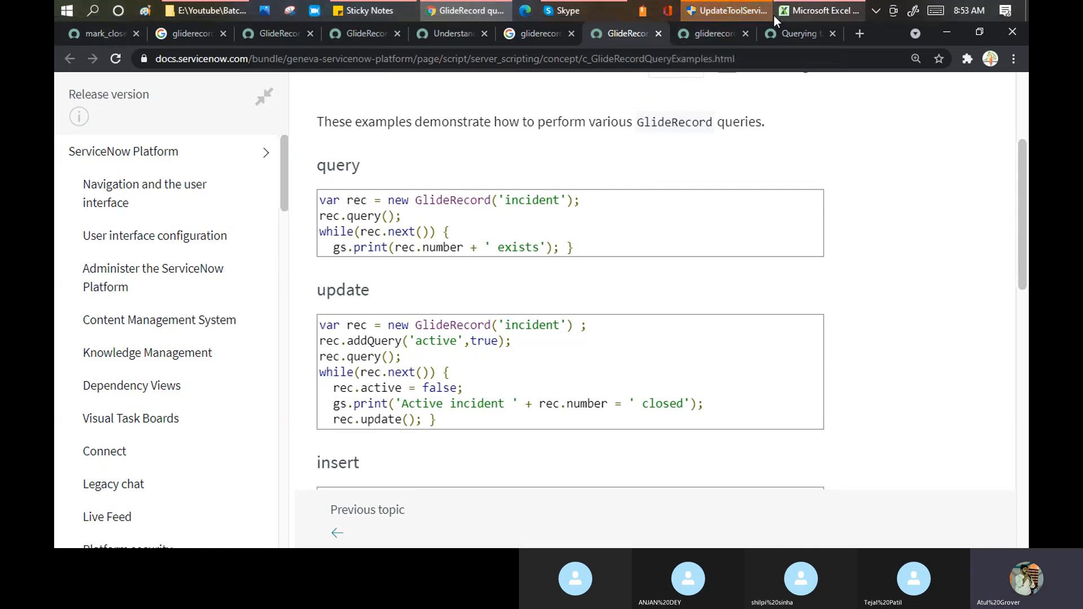
# - Glance at the Skype call, then bring up the ServiceNow Training_master Excel workbook
pyautogui.click(571, 12)
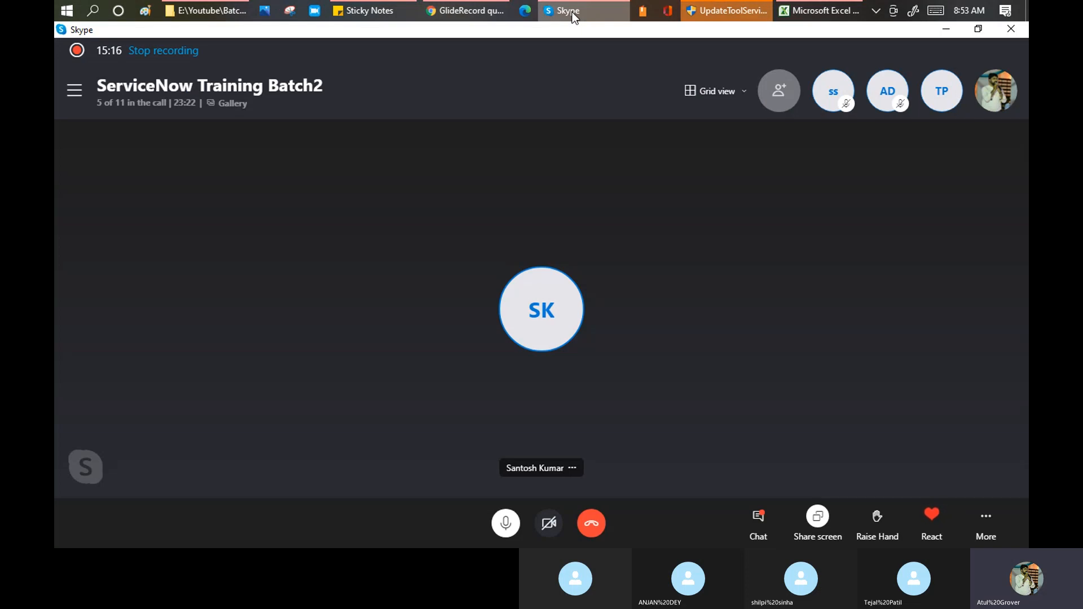
pyautogui.click(572, 12)
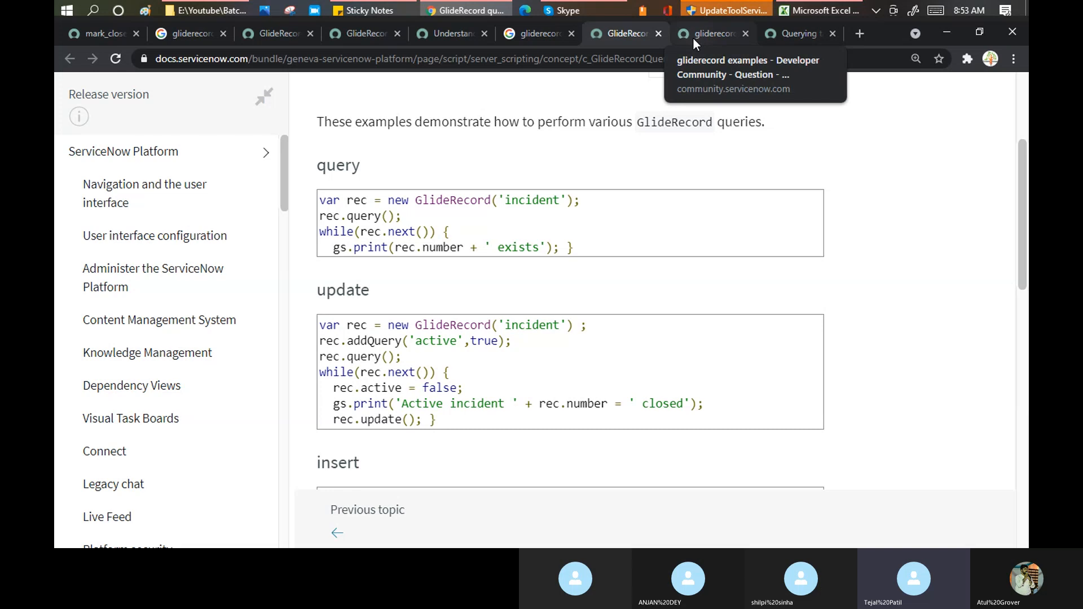
pyautogui.click(829, 12)
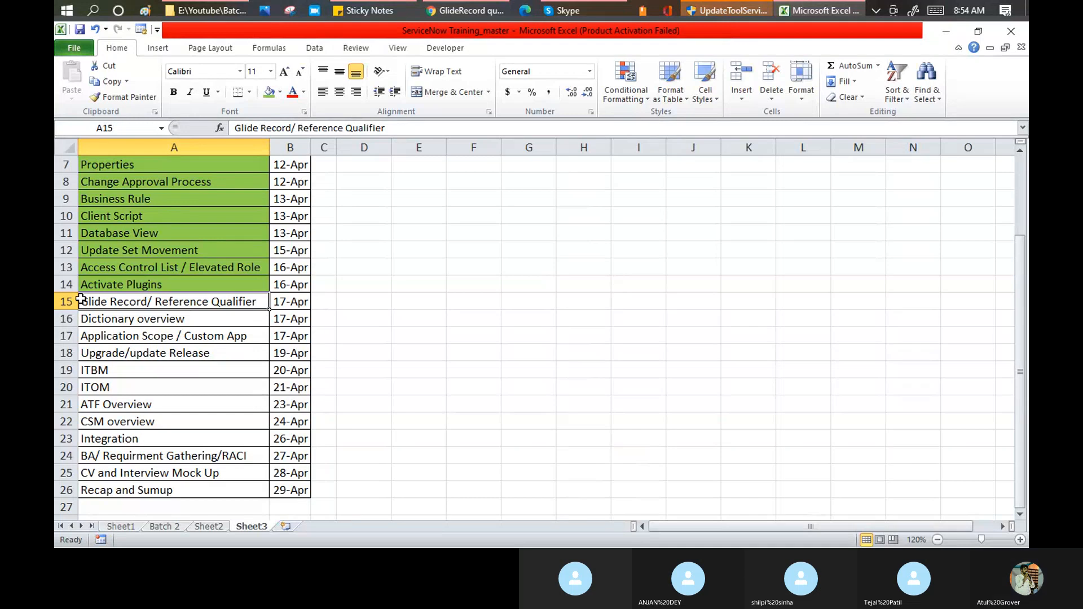
# - Highlight 'Reference Qualifier' in cell A15's Glide Record entry, then switch back to the browser
pyautogui.doubleClick(82, 299)
pyautogui.moveTo(82, 301); pyautogui.dragTo(256, 310)
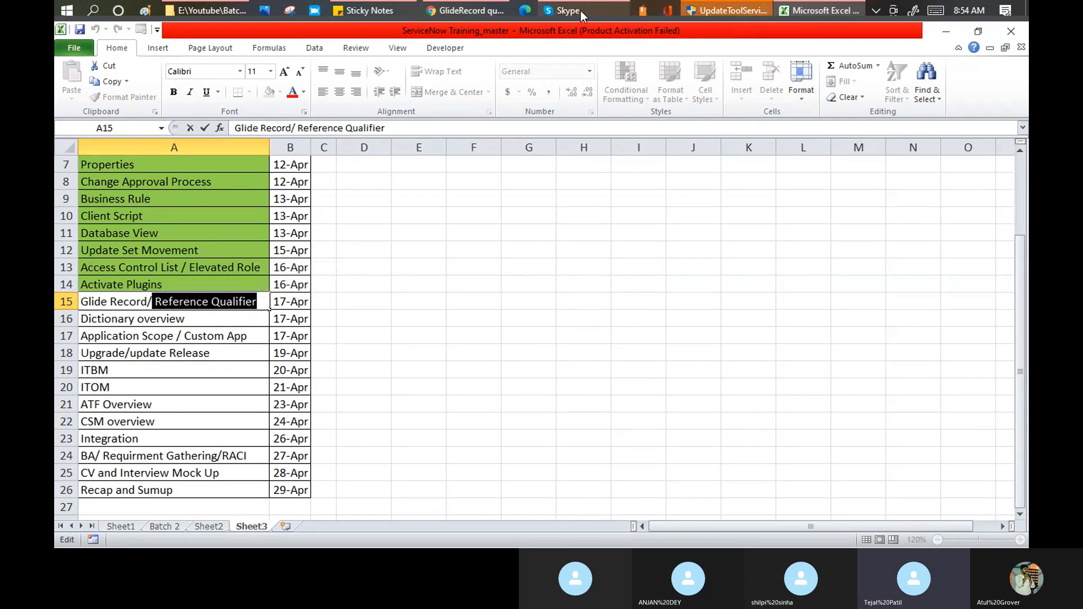
pyautogui.click(472, 16)
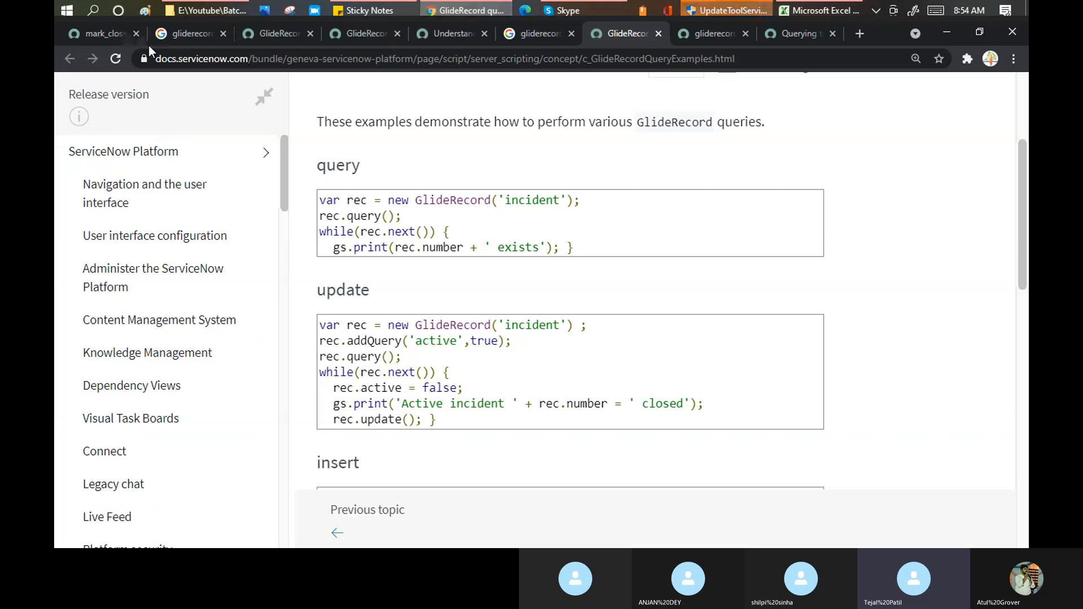
# - Filter the navigator for 'incident' and choose Incident > Create New to open a blank form
pyautogui.click(93, 34)
pyautogui.click(152, 127)
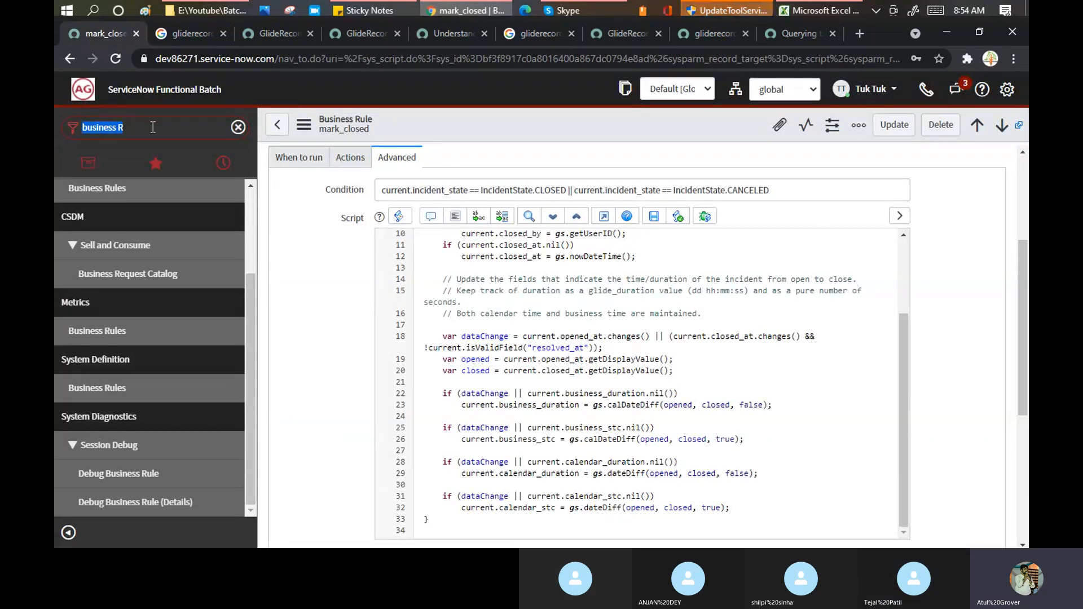
pyautogui.write('in')
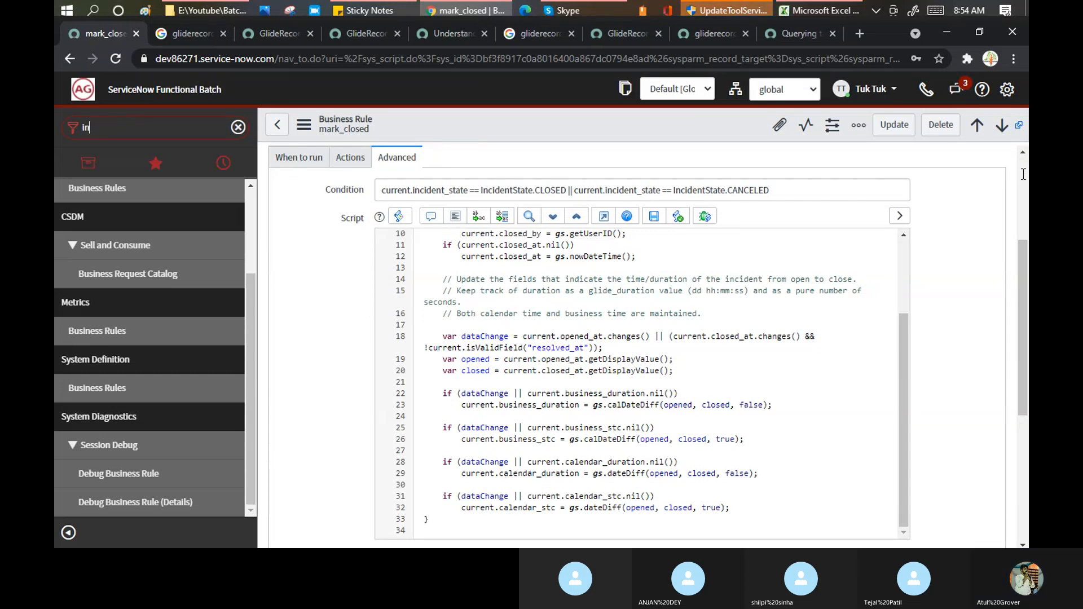
pyautogui.write('c')
pyautogui.scroll(3, 1022, 174)
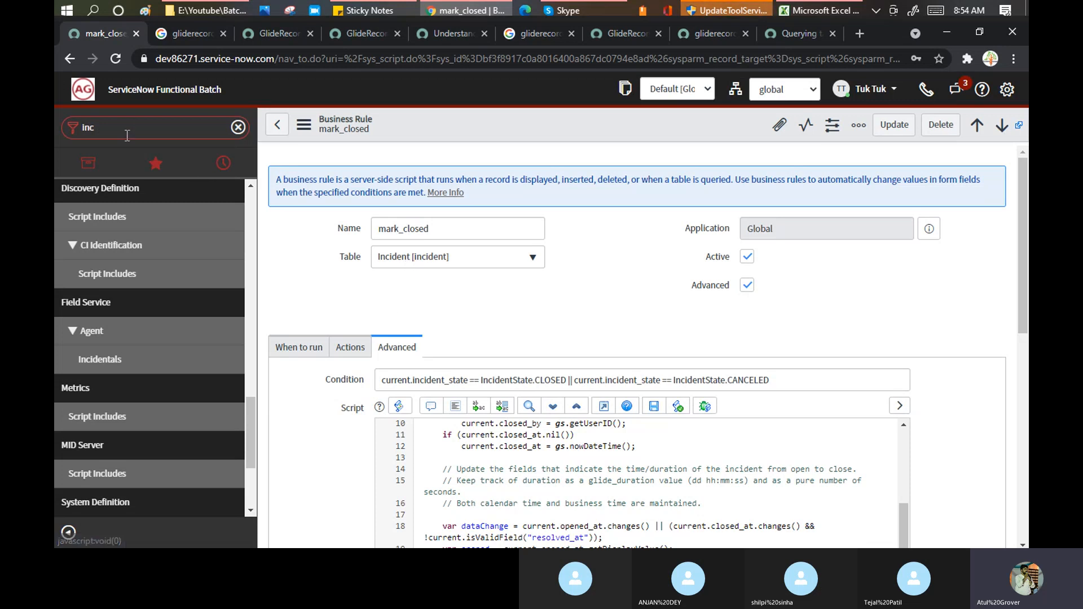
pyautogui.click(128, 129)
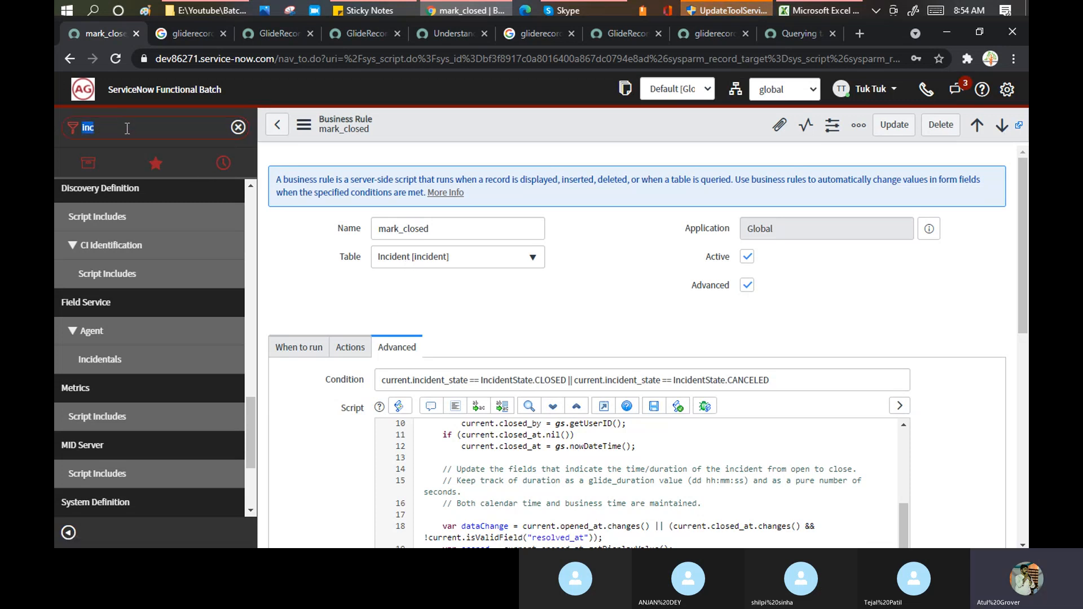
pyautogui.write('incidne')
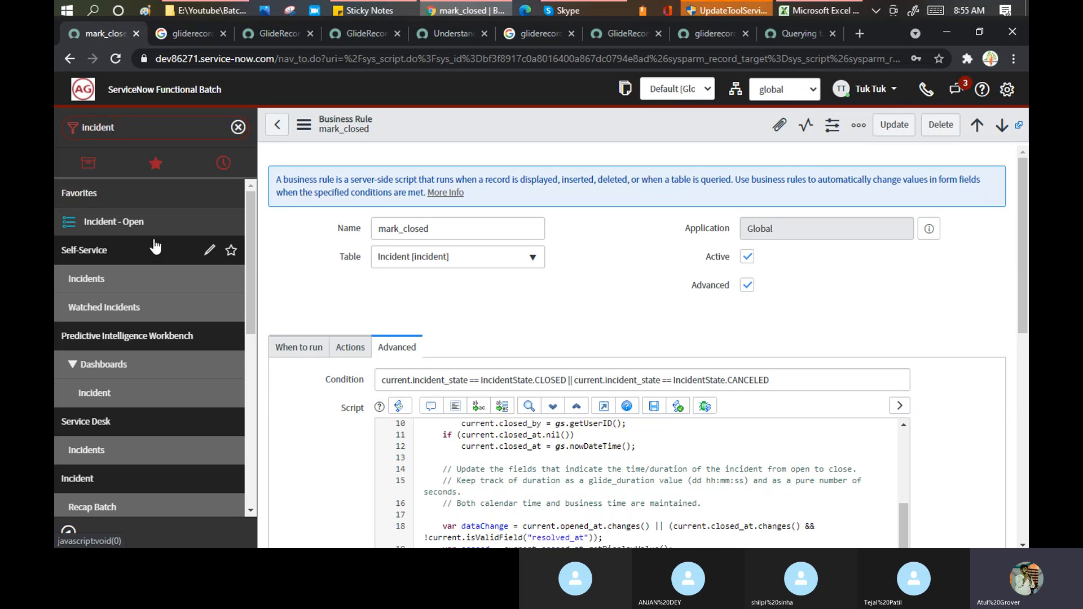
pyautogui.scroll(-4, 155, 316)
pyautogui.moveTo(89, 324)
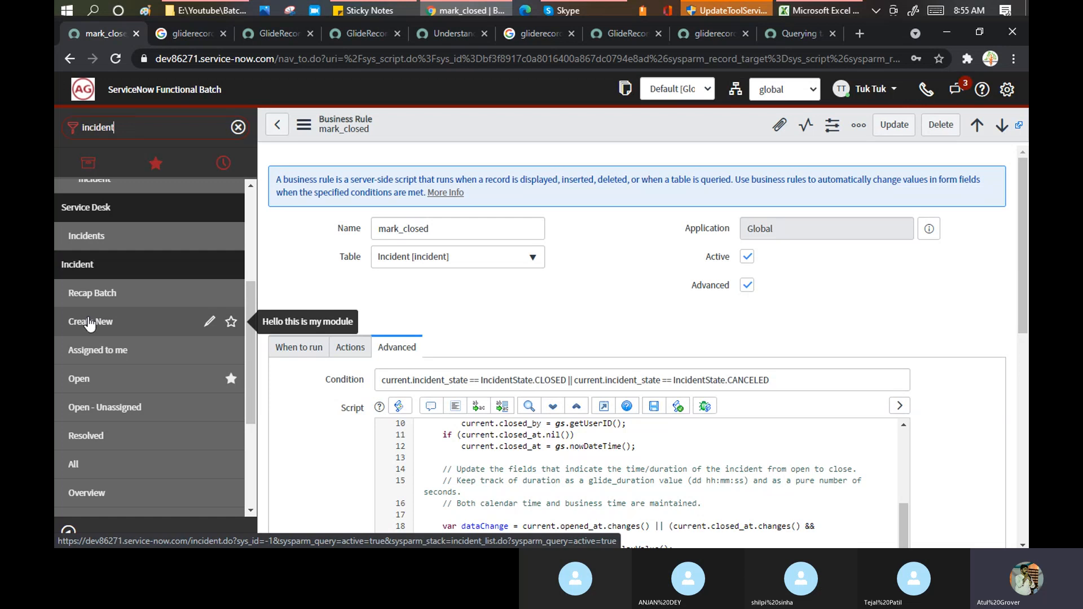
pyautogui.click(89, 324)
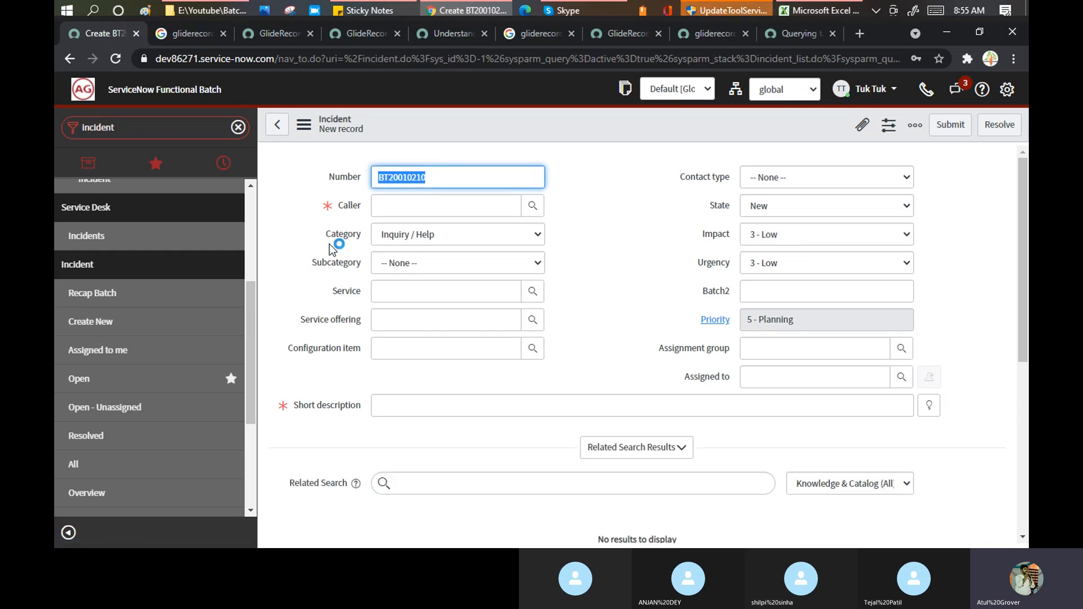
# - Enter the wildcard '***' in the Caller field so it's flagged Invalid reference, checking Skype meanwhile
pyautogui.click(391, 208)
pyautogui.write('*')
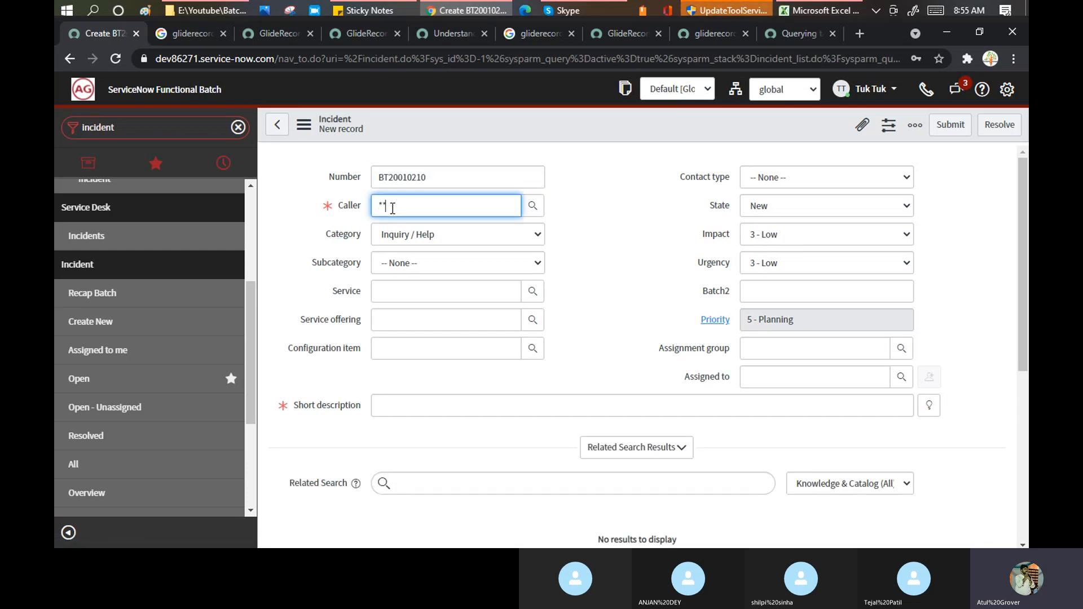
pyautogui.write('*')
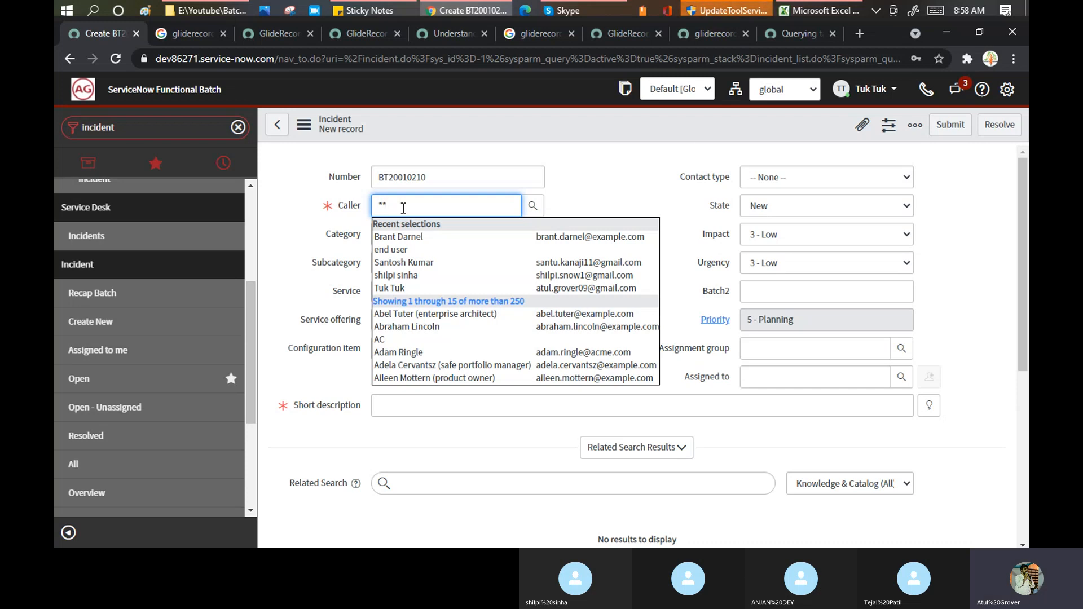
pyautogui.write('*')
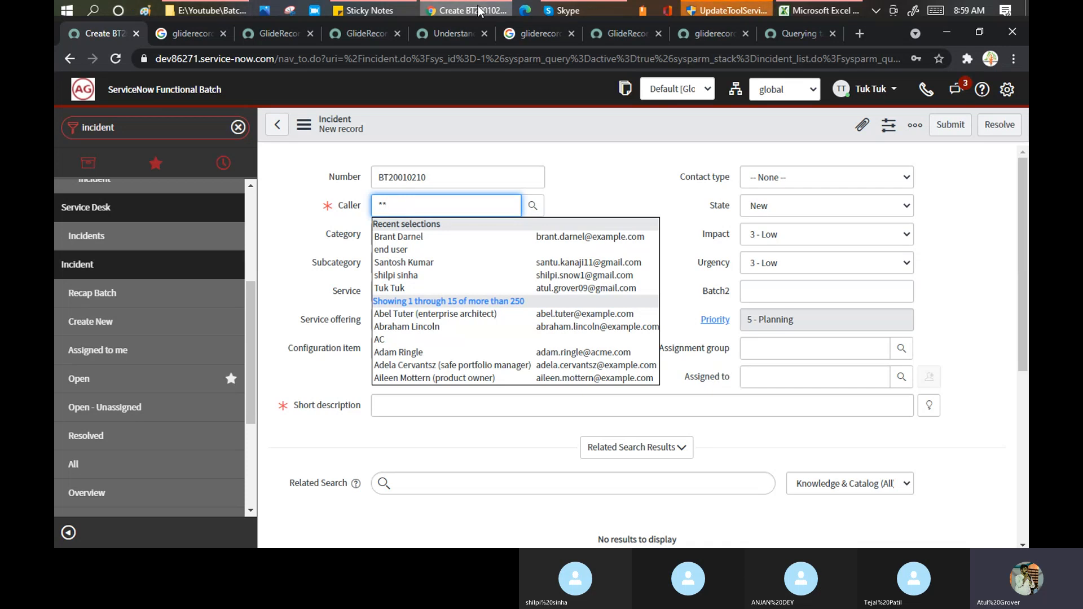
pyautogui.click(590, 9)
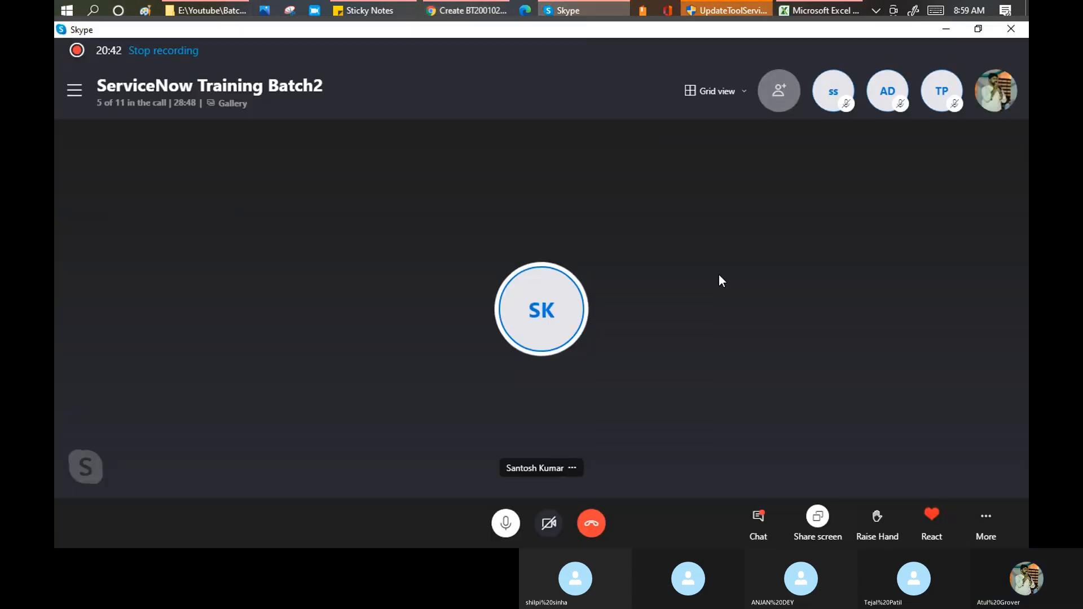
pyautogui.hotkey('alt', 'Tab')
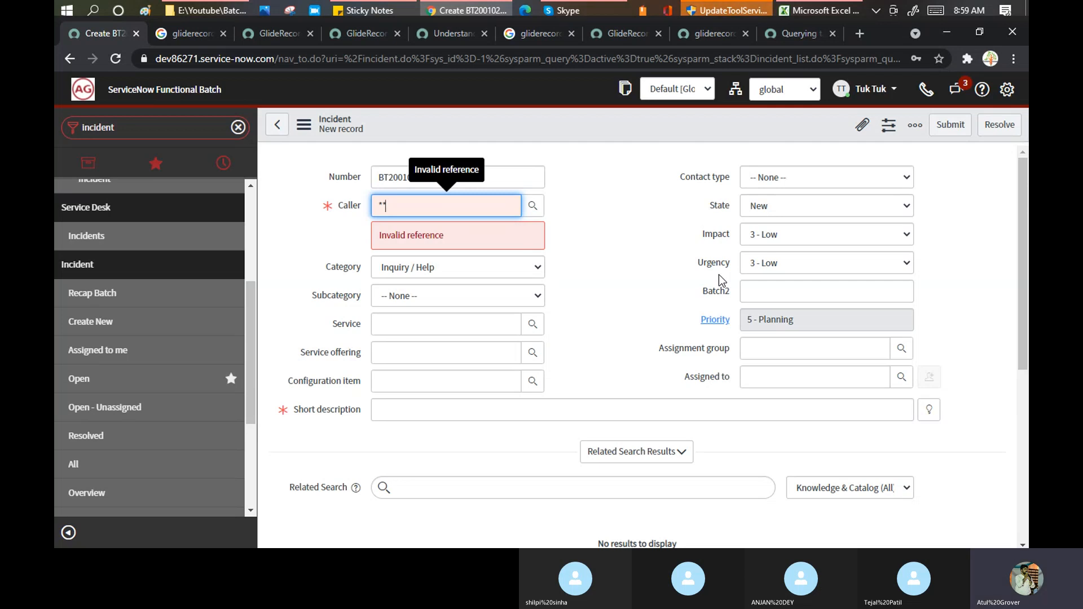
# - Delete one asterisk from the Caller field, leaving a single '*' still flagged invalid
pyautogui.press('BackSpace')
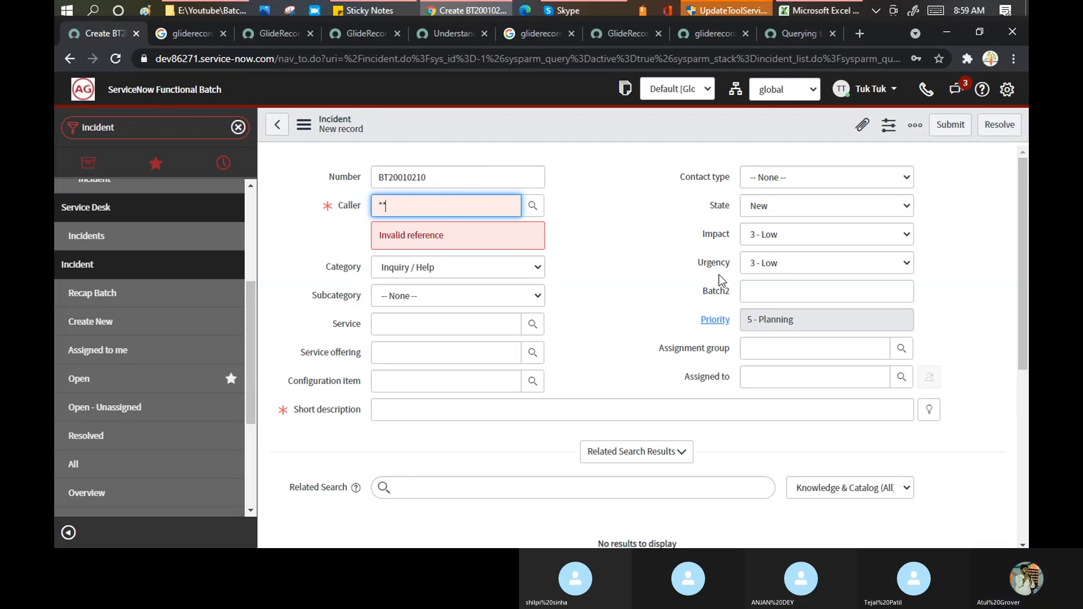
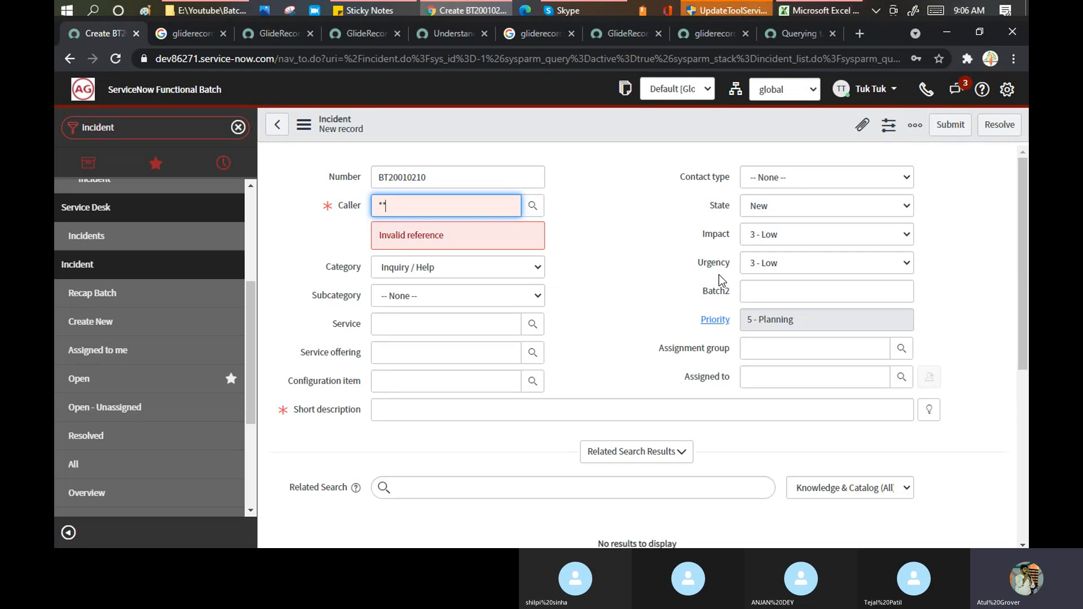
# - Clear the Caller field, try searching it by a numeric user ID, then delete it
pyautogui.press('BackSpace')
pyautogui.press('BackSpace')
pyautogui.click(429, 207)
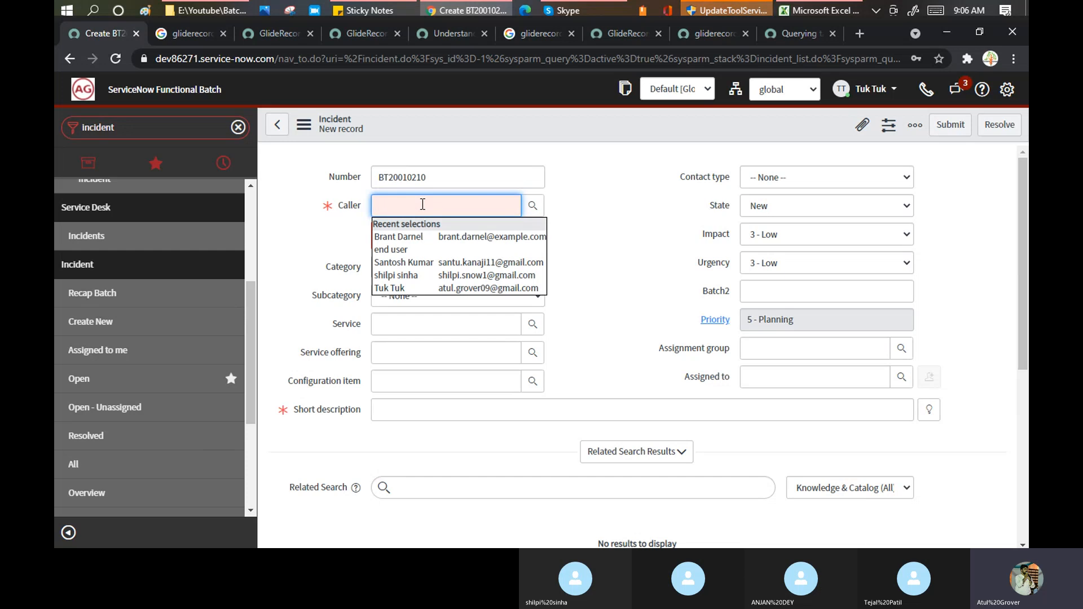
pyautogui.write('895687')
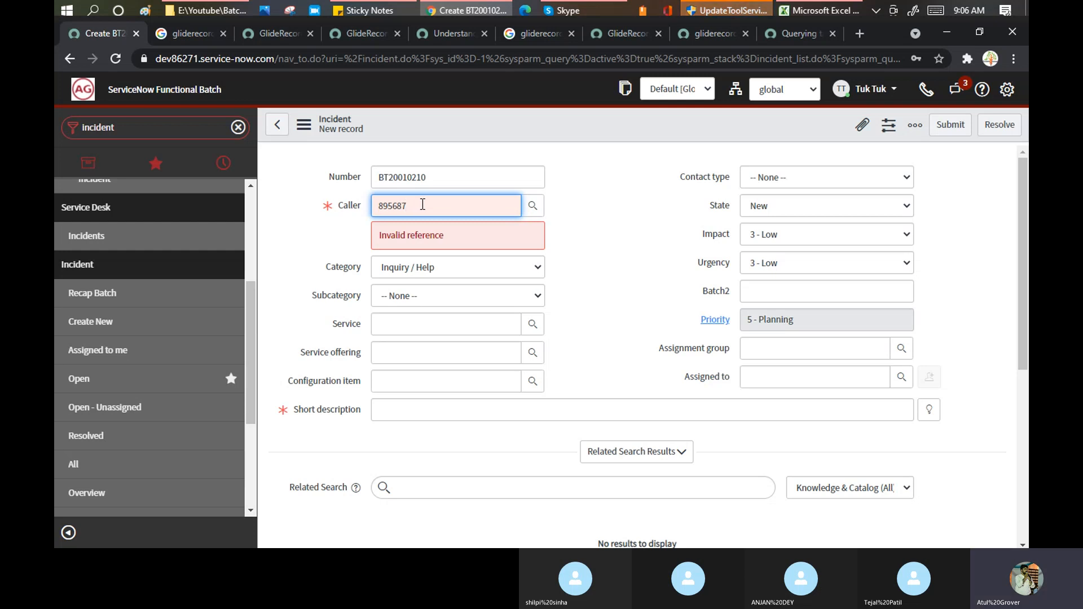
pyautogui.press('BackSpace')
pyautogui.press('BackSpace')
pyautogui.press('BackSpace')
pyautogui.press('BackSpace')
pyautogui.press('BackSpace')
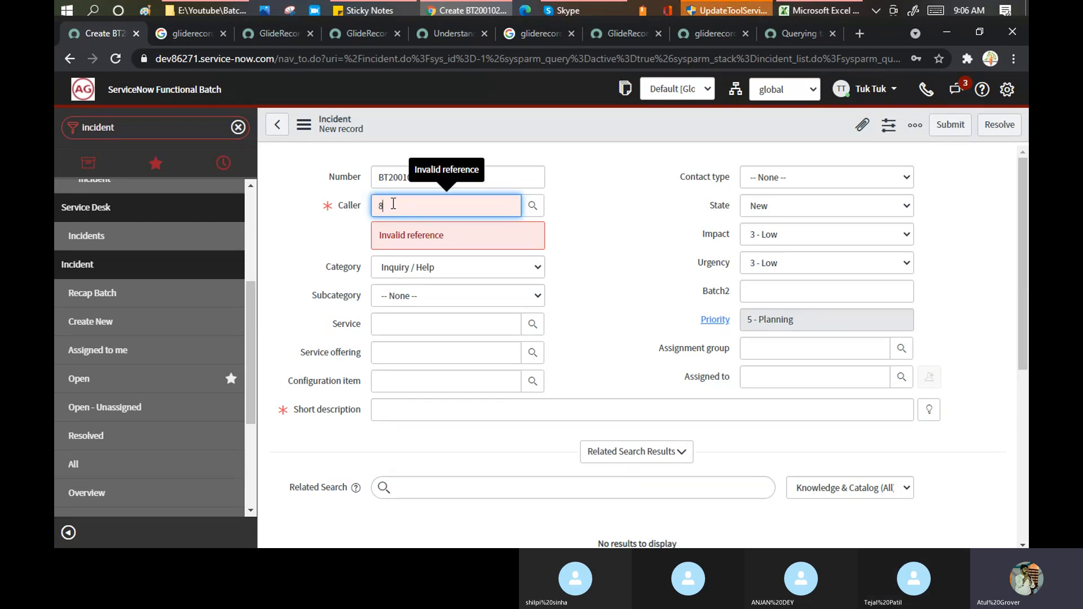
pyautogui.press('BackSpace')
# - Try '**' and a name fragment in Caller, then narrow suggestions with part of the user's e-mail
pyautogui.write('**')
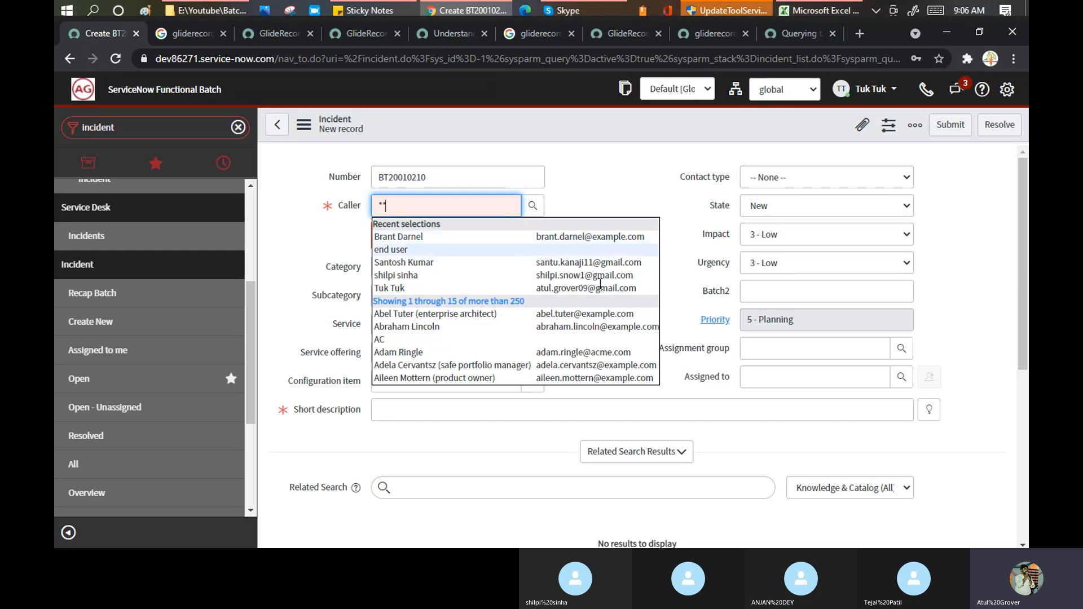
pyautogui.moveTo(405, 203); pyautogui.dragTo(379, 204)
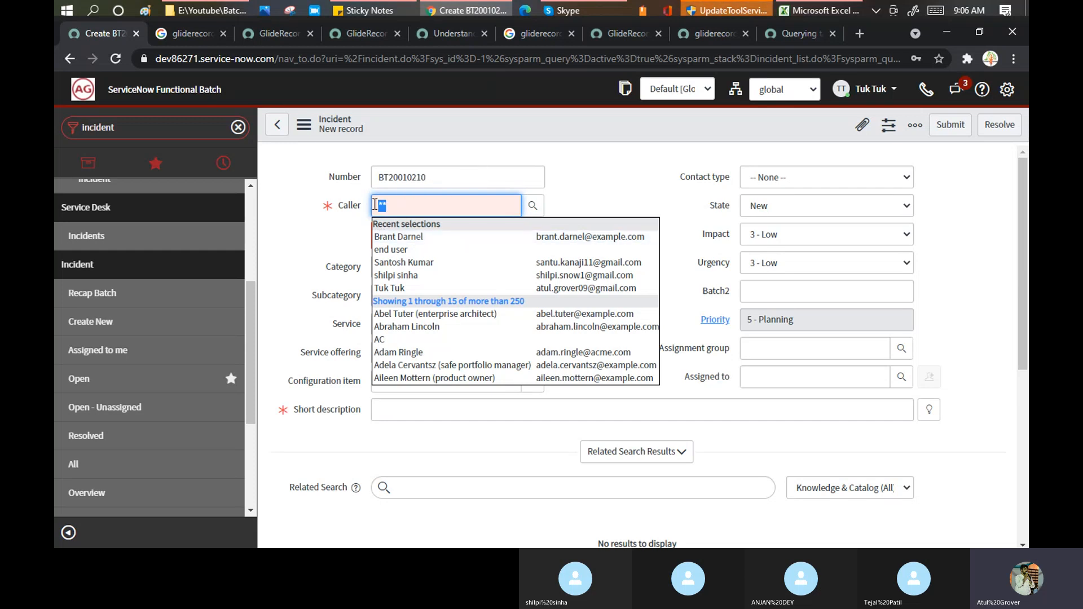
pyautogui.write('tuk')
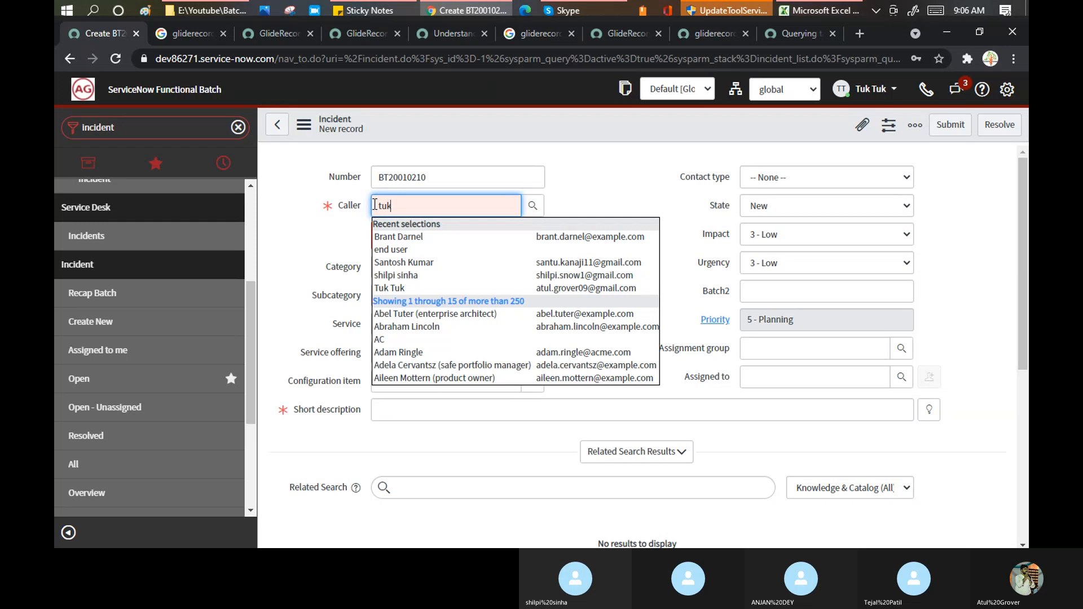
pyautogui.press('BackSpace')
pyautogui.press('BackSpace')
pyautogui.press('BackSpace')
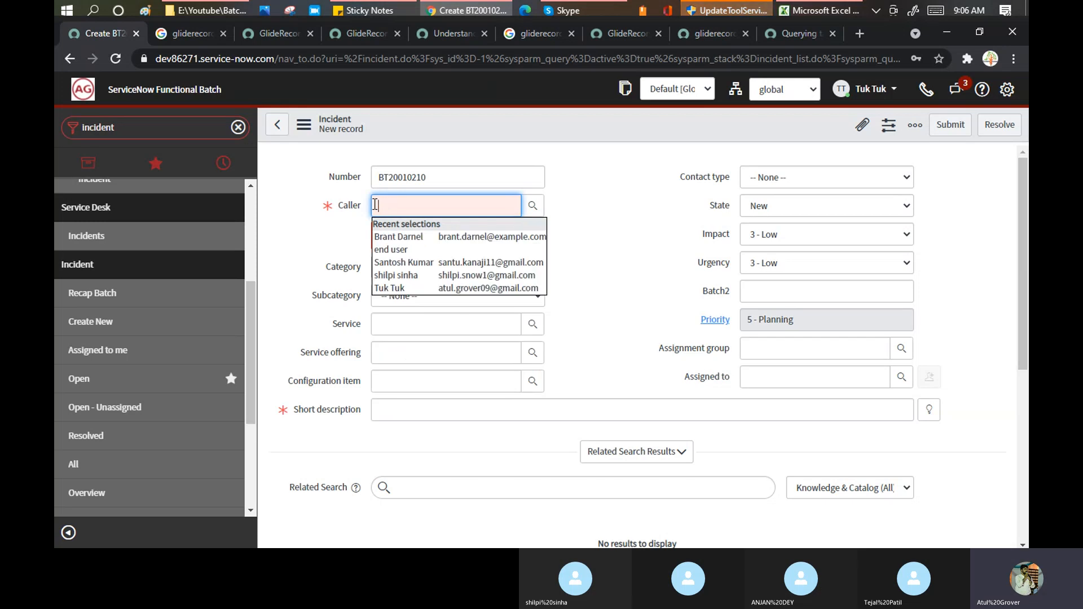
pyautogui.write('atul.gro')
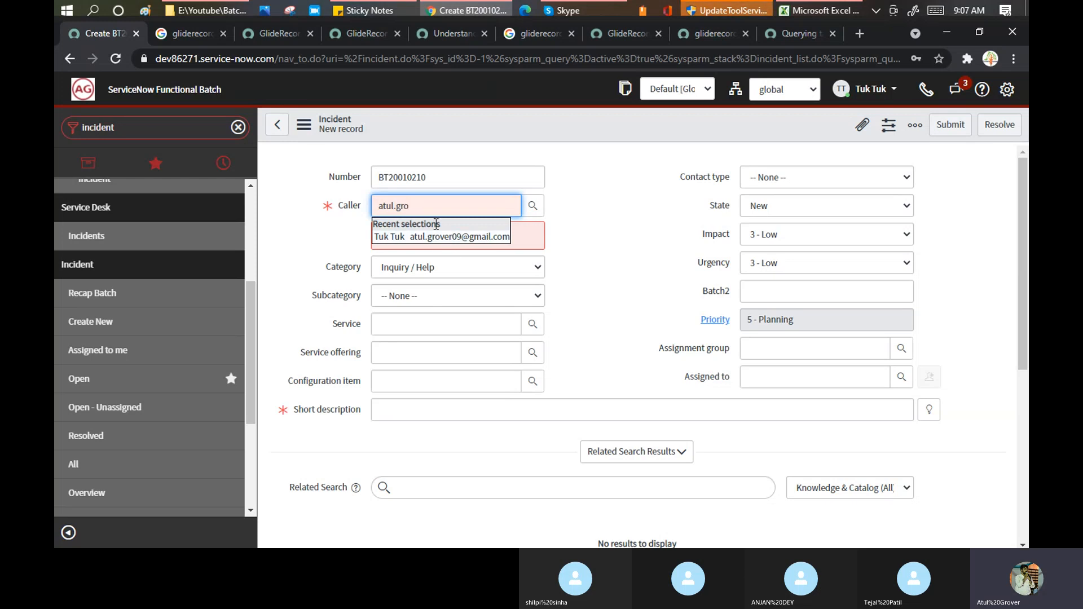
pyautogui.moveTo(421, 207); pyautogui.dragTo(363, 205)
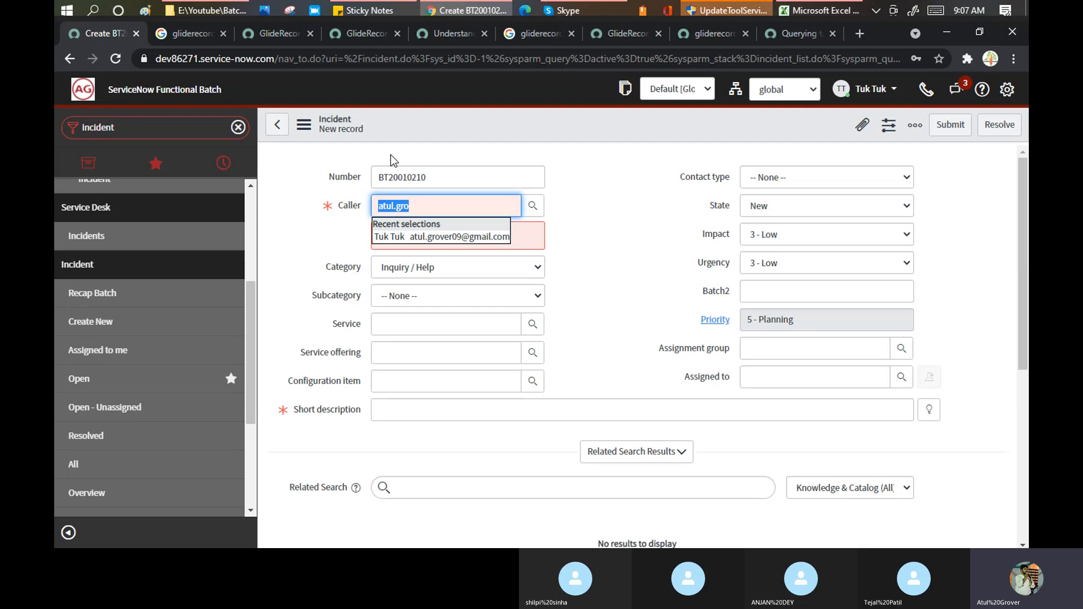
# - With Caller resolved to the matched user, view the form header's Configure menu and dismiss it
pyautogui.rightClick(410, 117)
pyautogui.moveTo(424, 169)
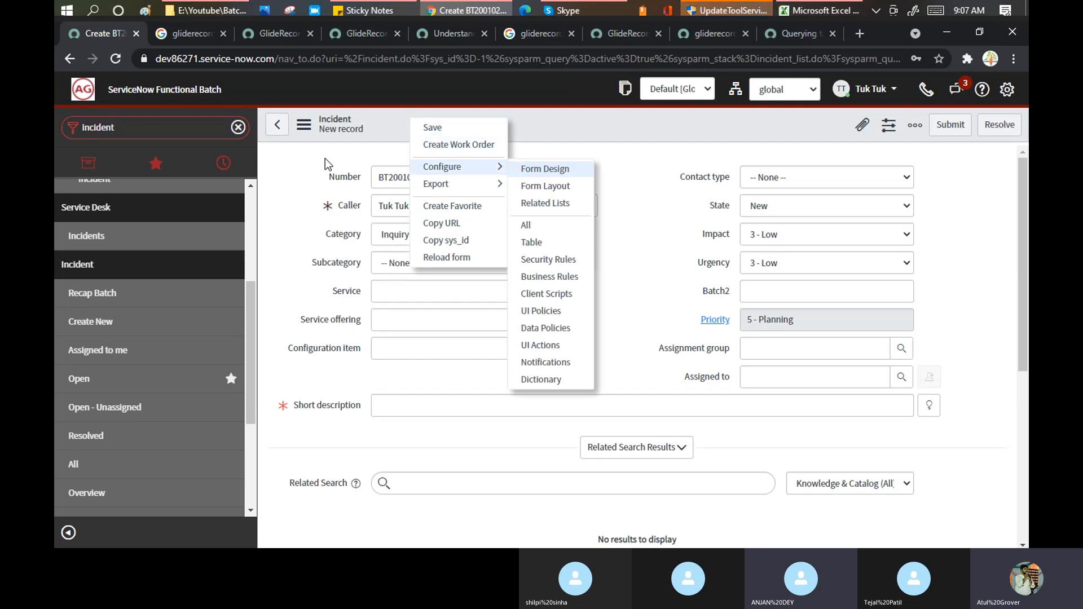
pyautogui.click(320, 158)
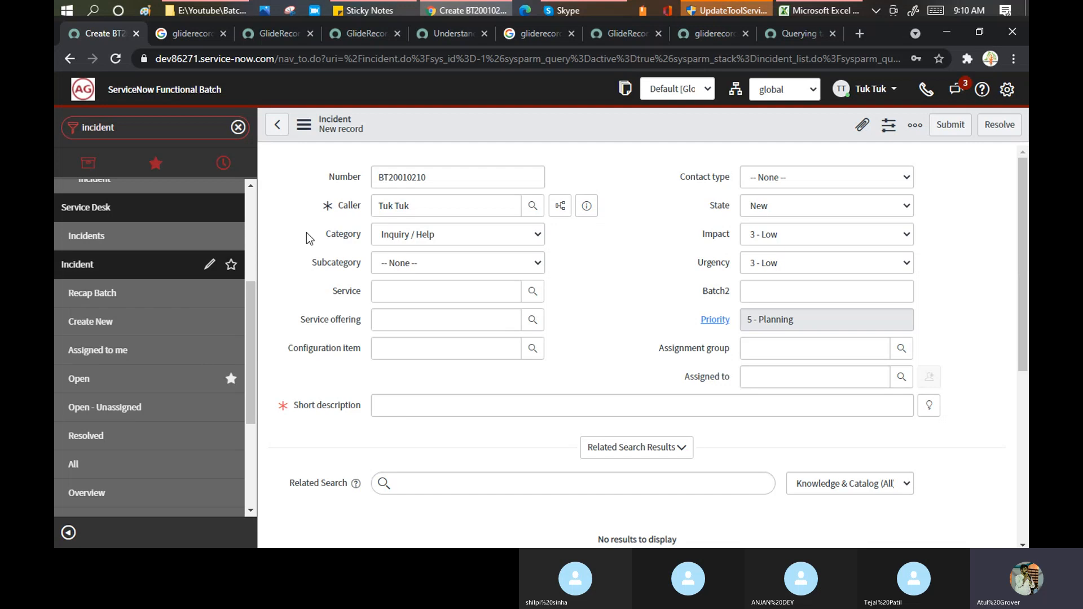
# - Replace the Caller value with the wildcard '**'
pyautogui.click(479, 209)
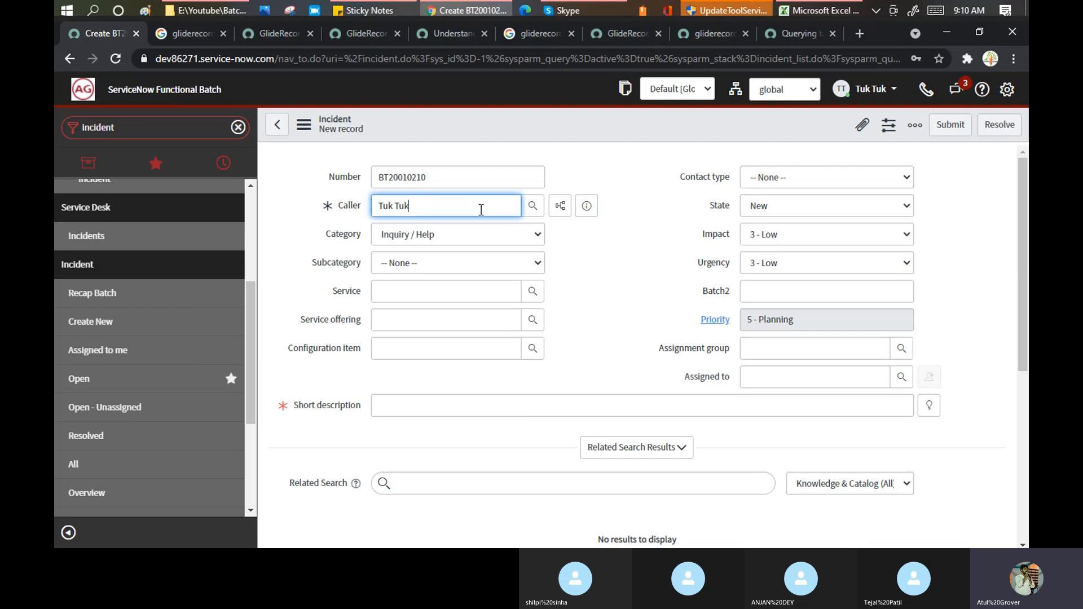
pyautogui.tripleClick(404, 206)
pyautogui.write('**')
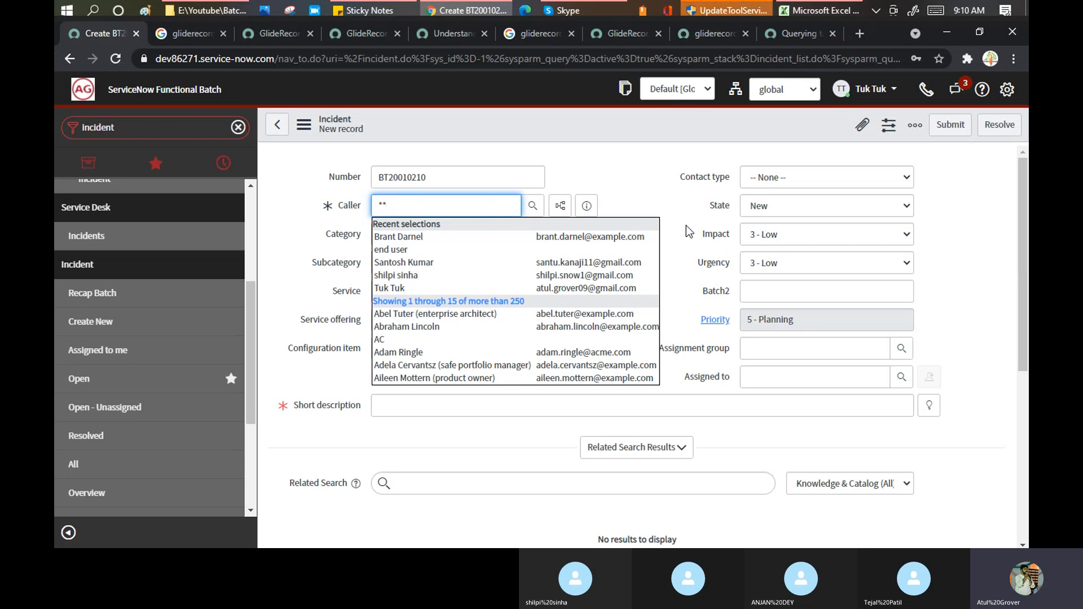
# - Open the Incident table definition via Configure > Table and scroll to its Table Columns
pyautogui.rightClick(456, 119)
pyautogui.moveTo(546, 175)
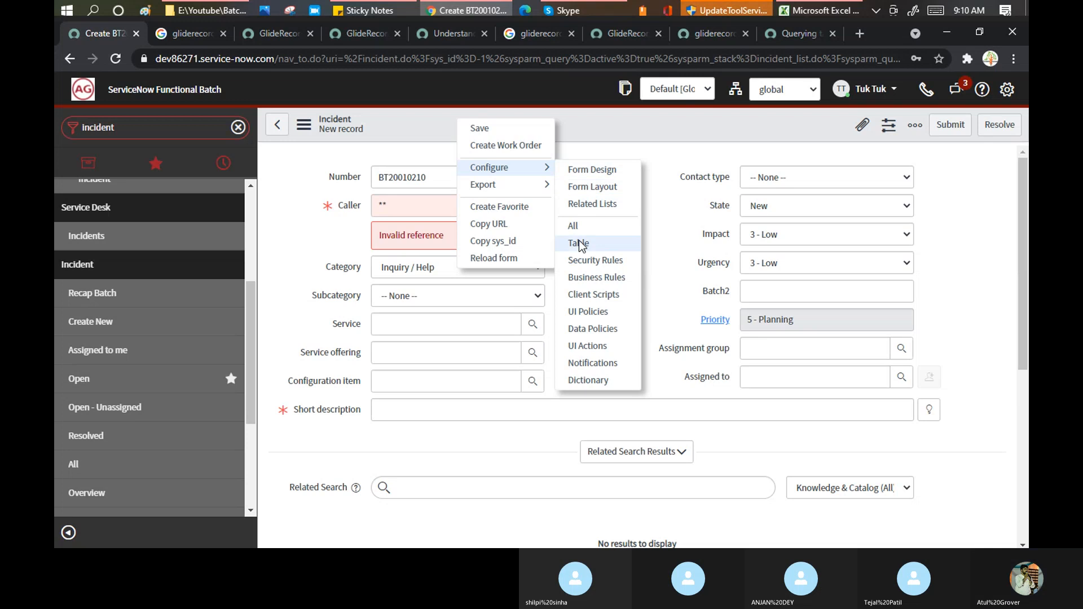
pyautogui.click(579, 243)
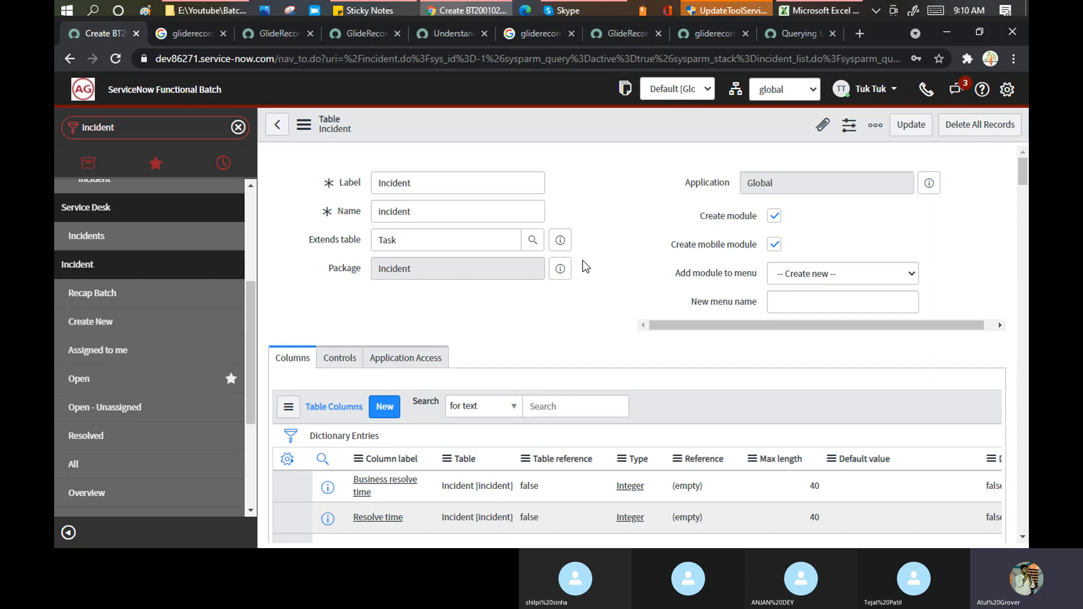
pyautogui.scroll(-5, 590, 206)
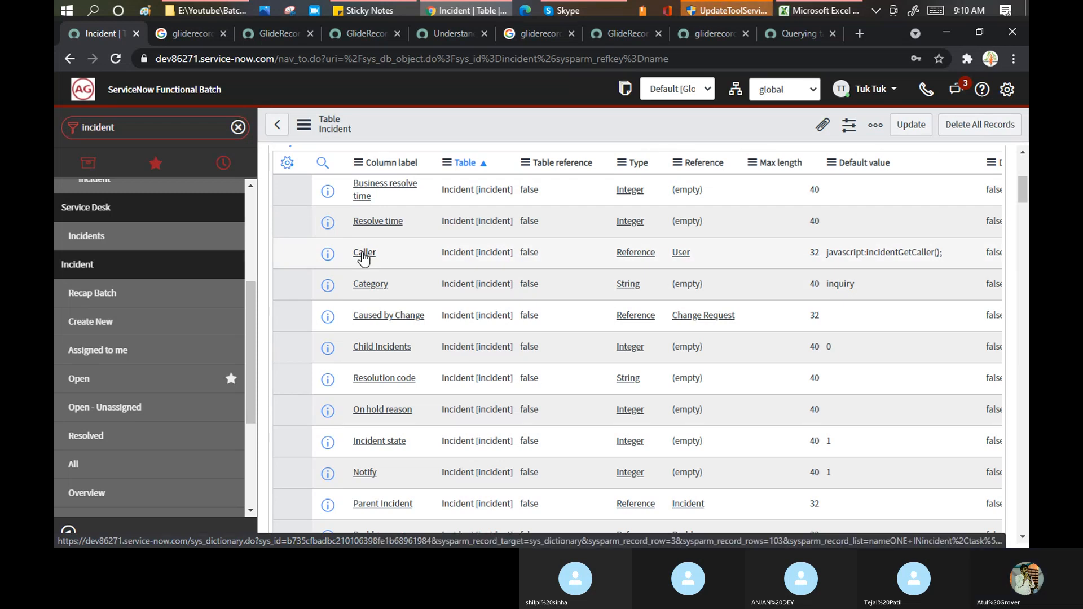
# - Open the Caller column's dictionary entry and expand its Use reference qualifier dropdown
pyautogui.click(364, 253)
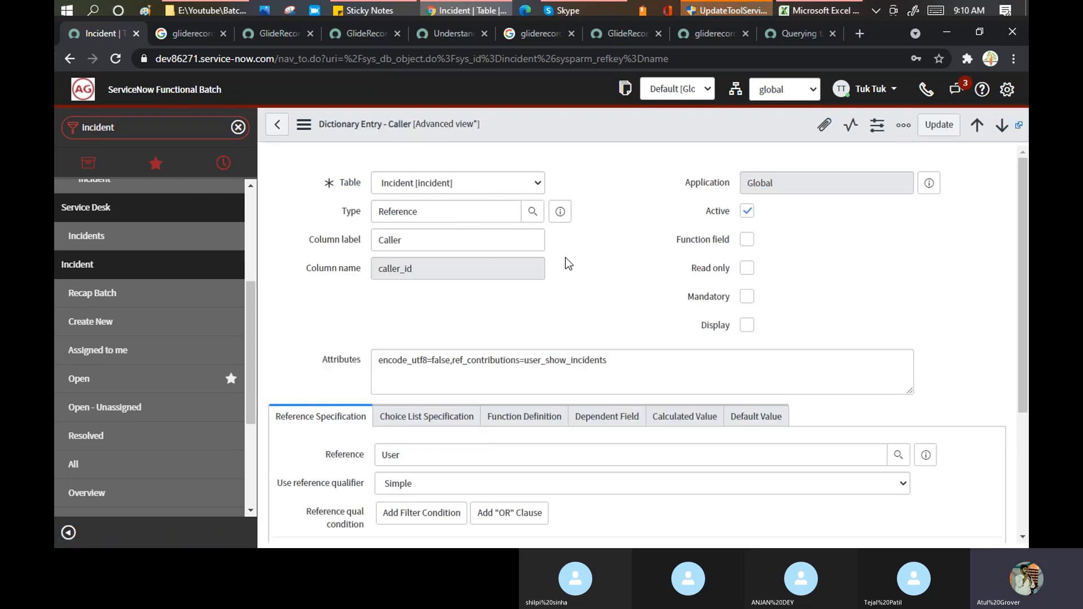
pyautogui.scroll(-4, 565, 258)
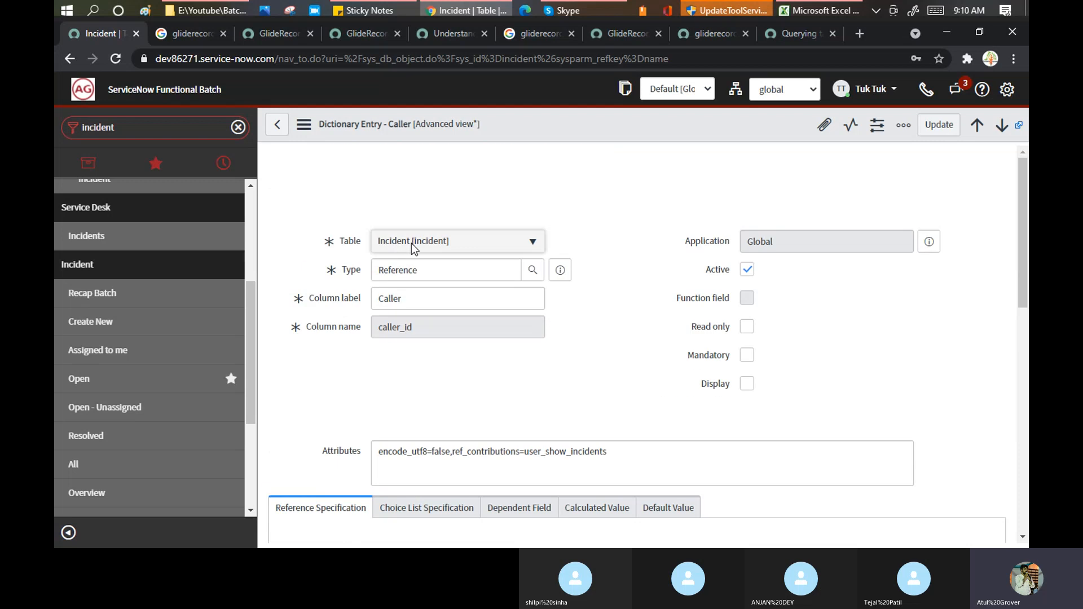
pyautogui.scroll(-7, 452, 299)
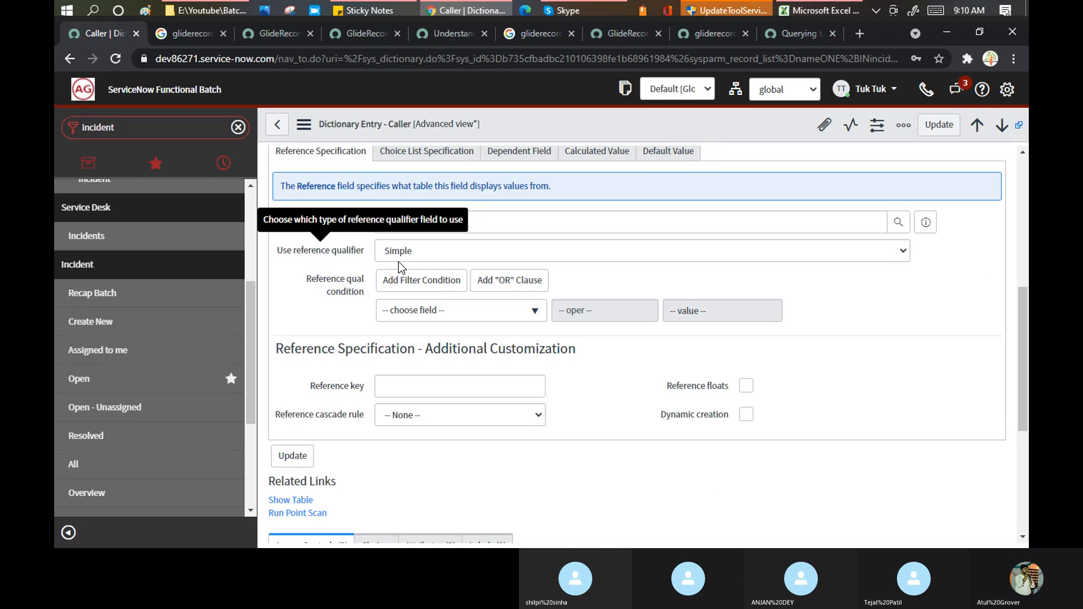
pyautogui.click(419, 255)
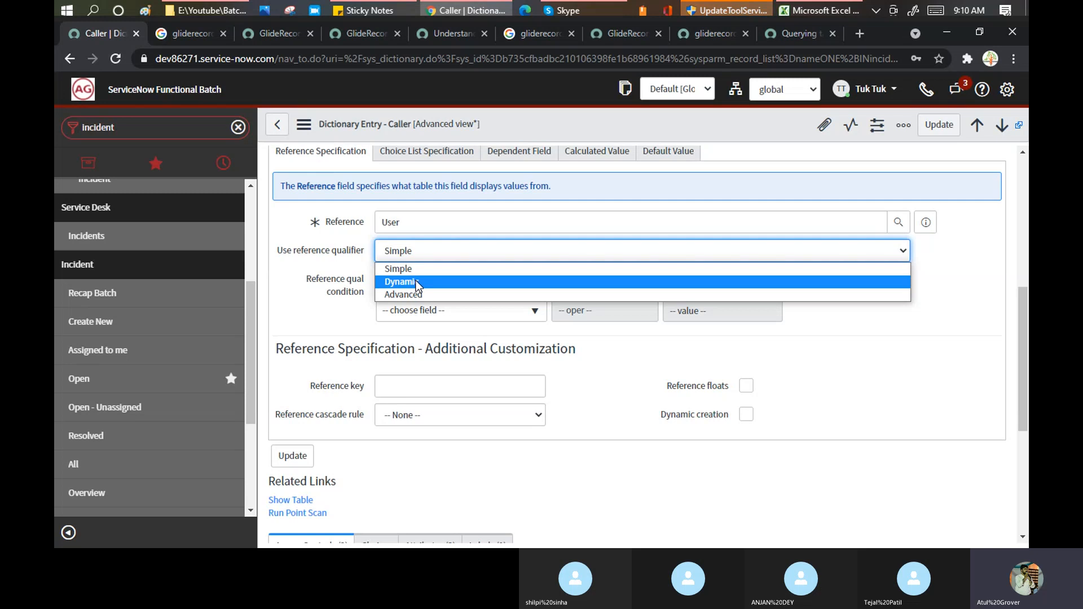
pyautogui.click(417, 282)
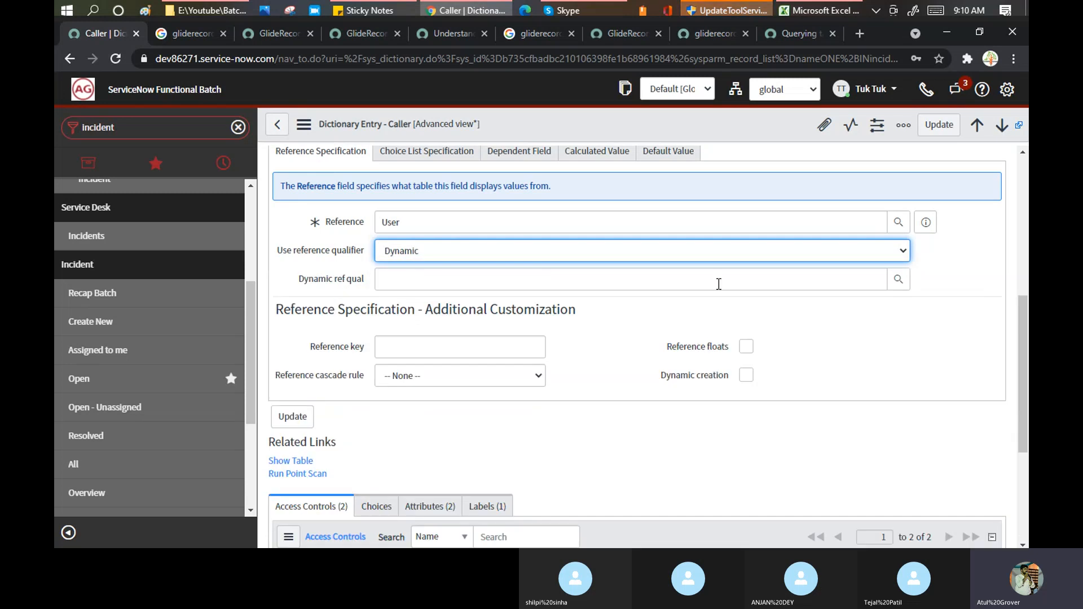
pyautogui.click(423, 257)
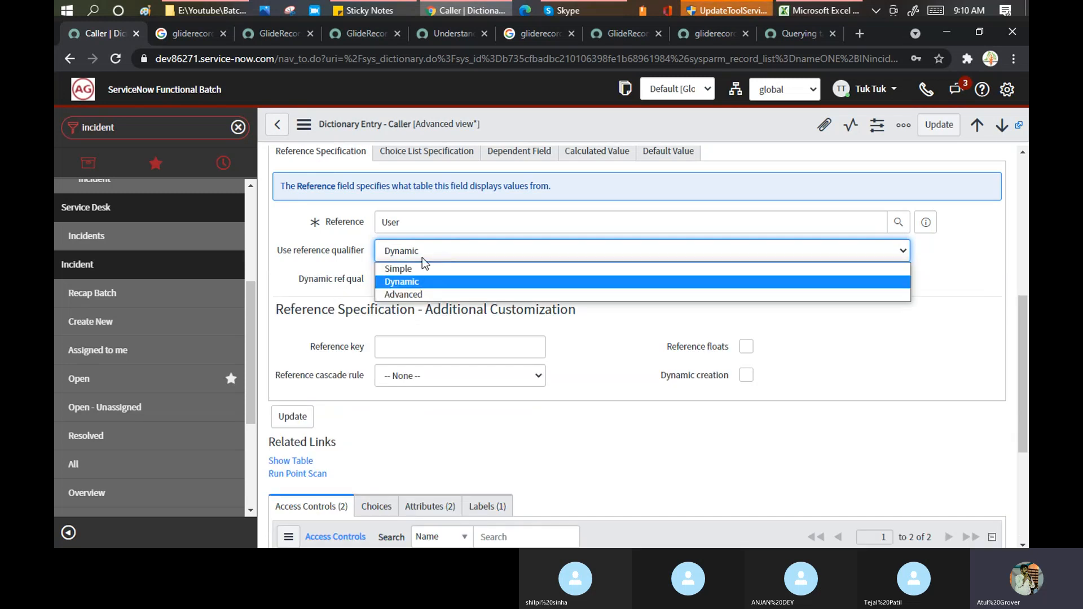
pyautogui.click(410, 294)
pyautogui.click(402, 288)
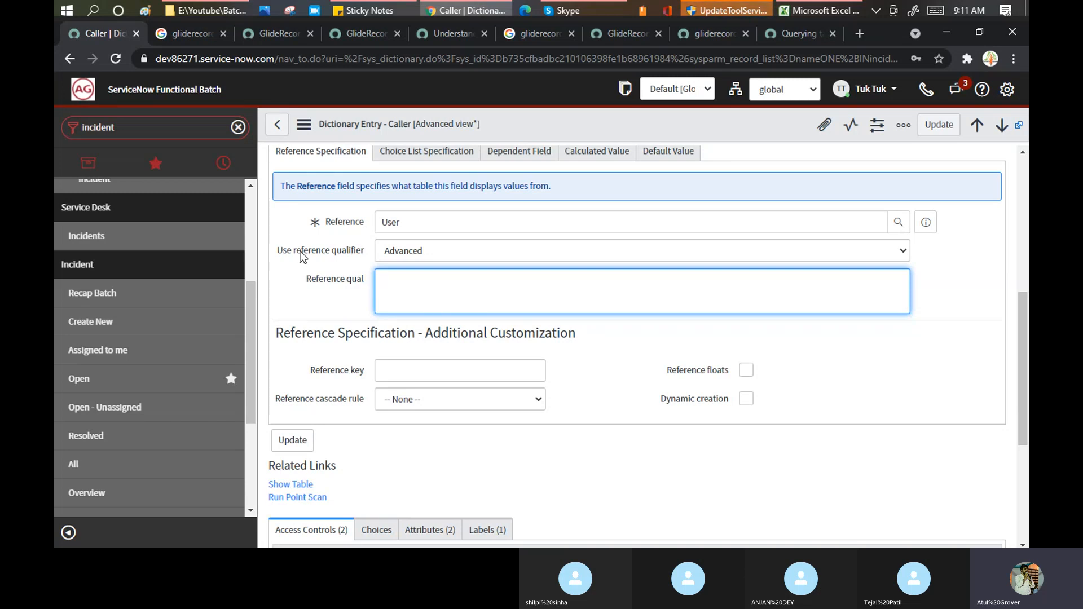
pyautogui.click(432, 249)
pyautogui.click(412, 270)
pyautogui.click(417, 249)
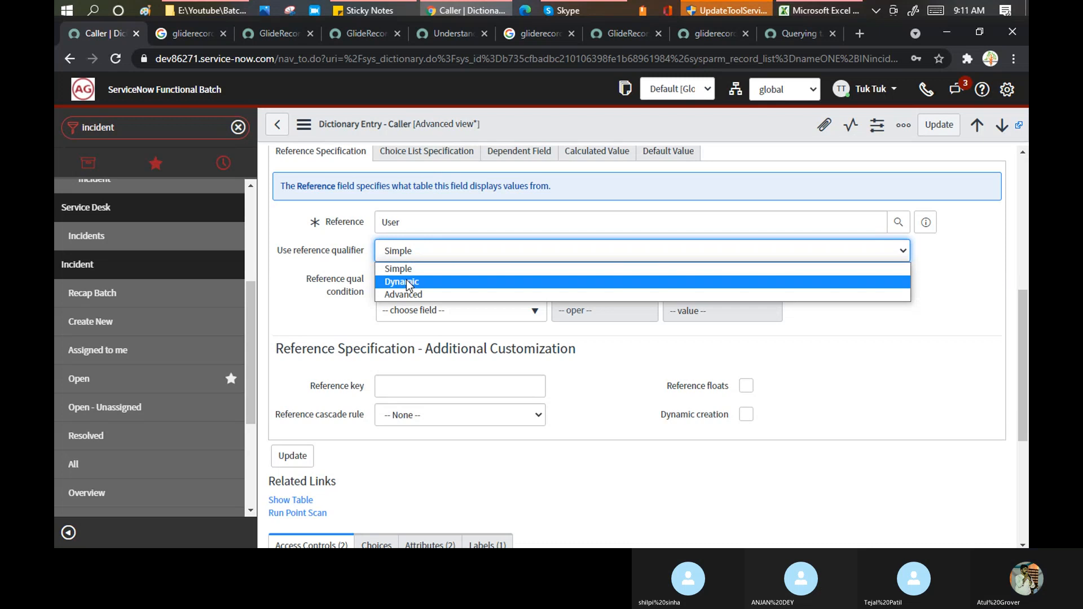
pyautogui.click(408, 281)
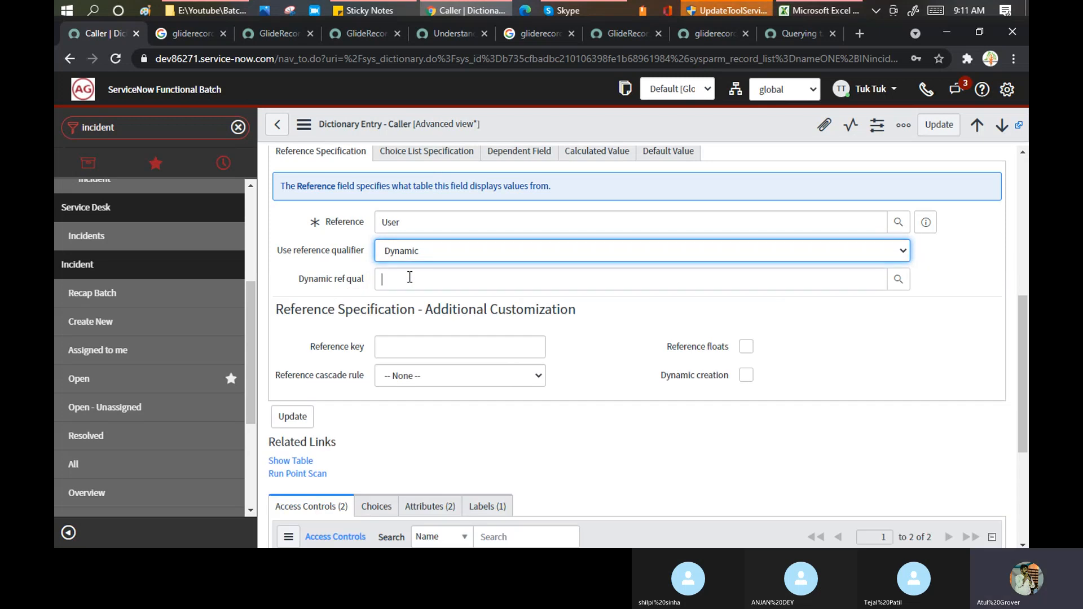
pyautogui.click(410, 277)
pyautogui.write('**')
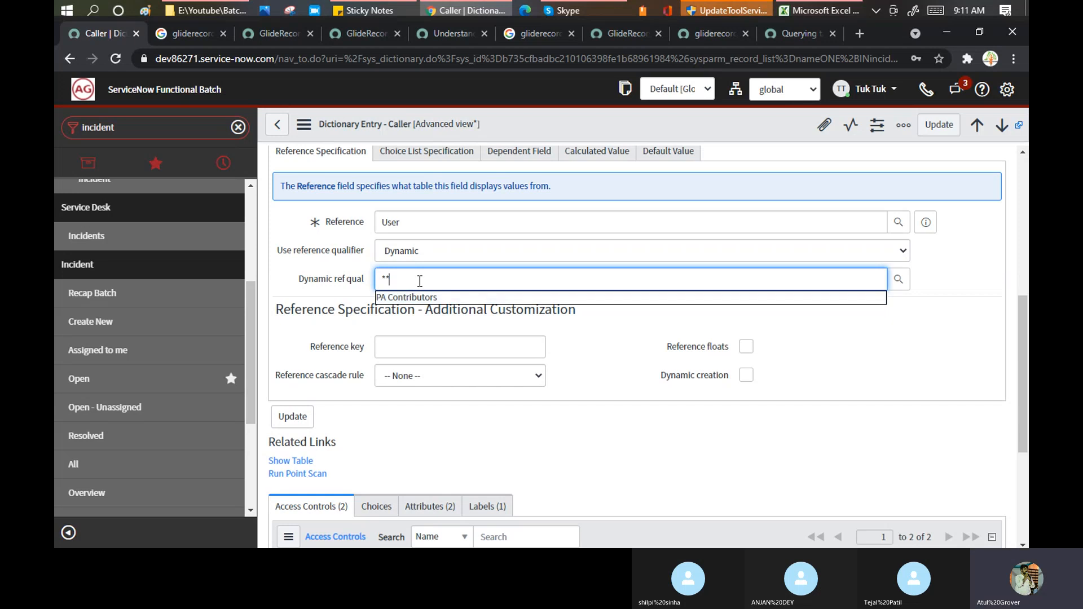
pyautogui.moveTo(419, 280); pyautogui.dragTo(328, 265)
pyautogui.press('BackSpace')
pyautogui.click(408, 244)
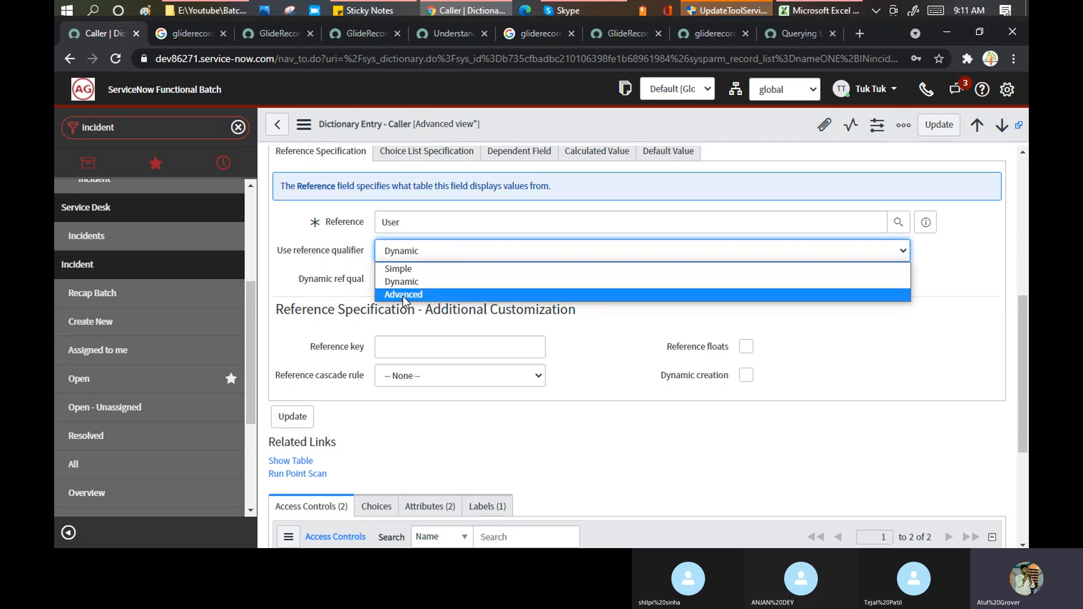
pyautogui.click(403, 294)
pyautogui.click(404, 291)
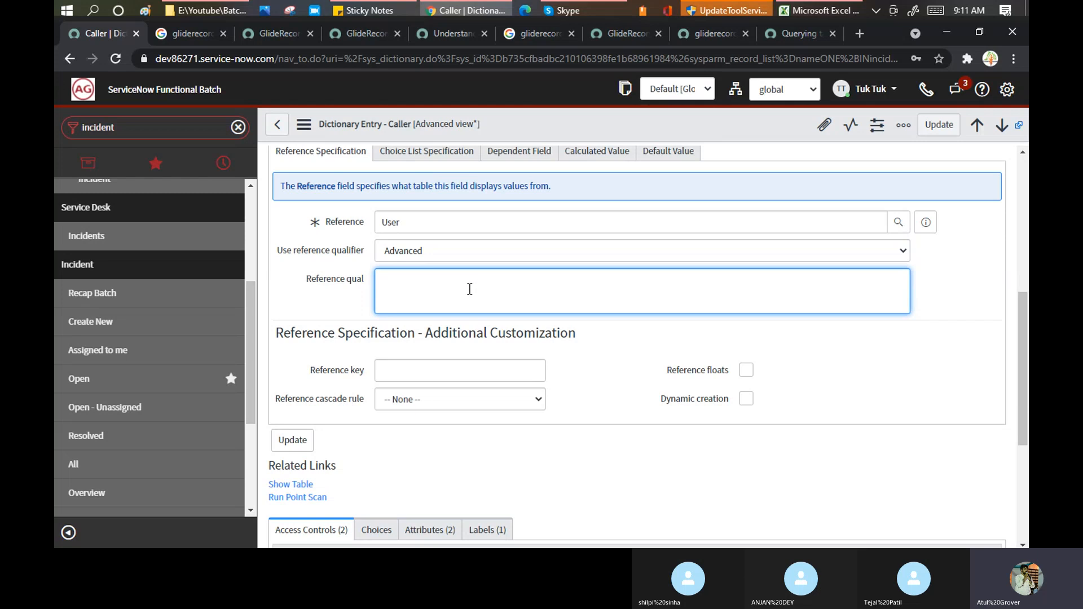
pyautogui.scroll(-3, 469, 288)
pyautogui.scroll(-3, 471, 293)
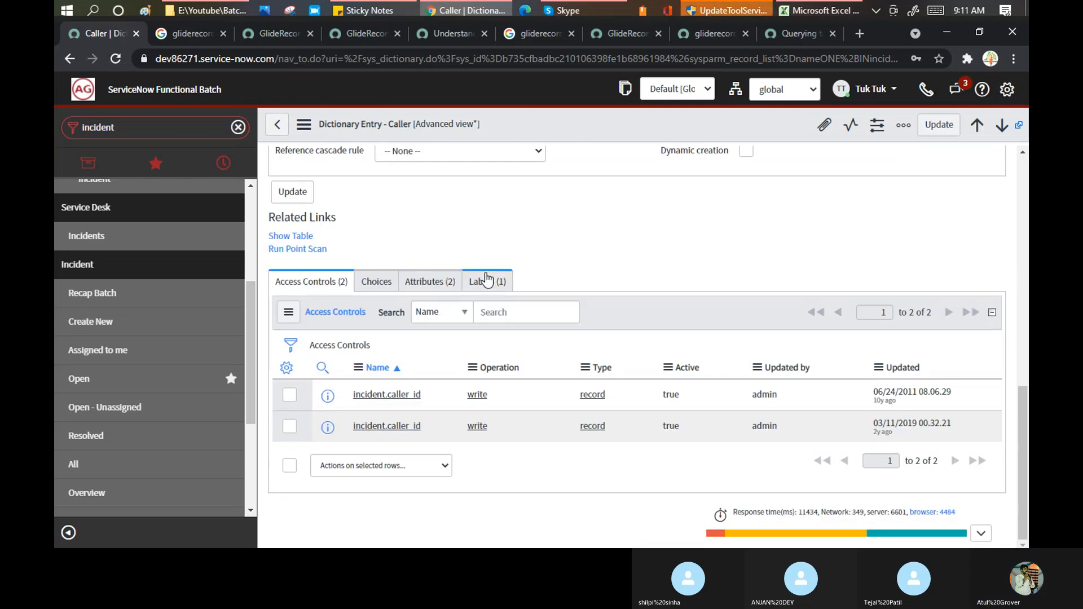
pyautogui.scroll(4, 483, 278)
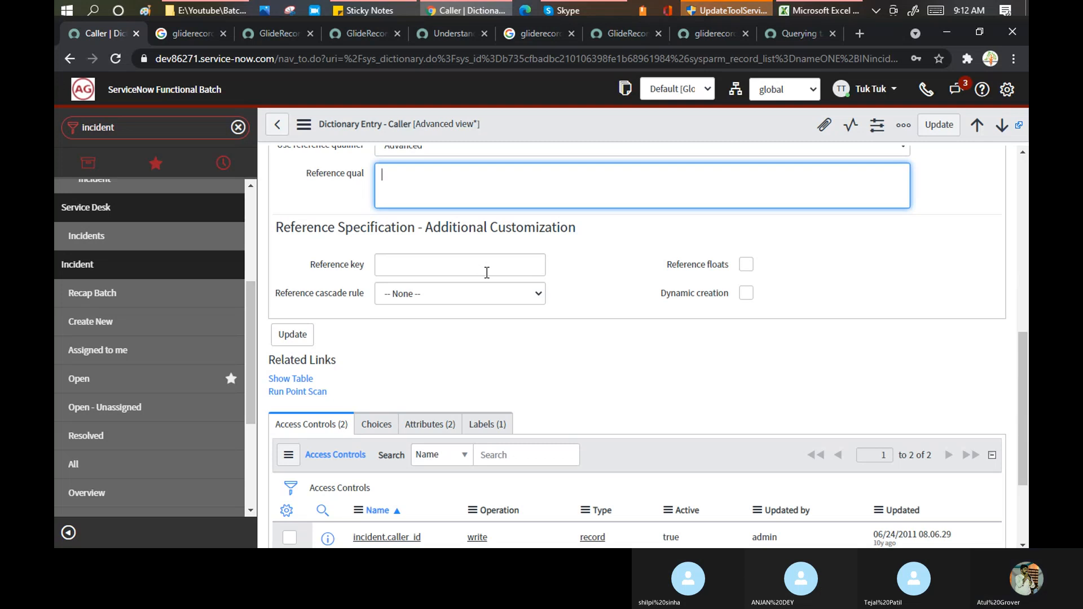
# - Fill cell A15, Glide Record/ Reference Qualifier, green in the training schedule
pyautogui.click(812, 11)
pyautogui.click(246, 238)
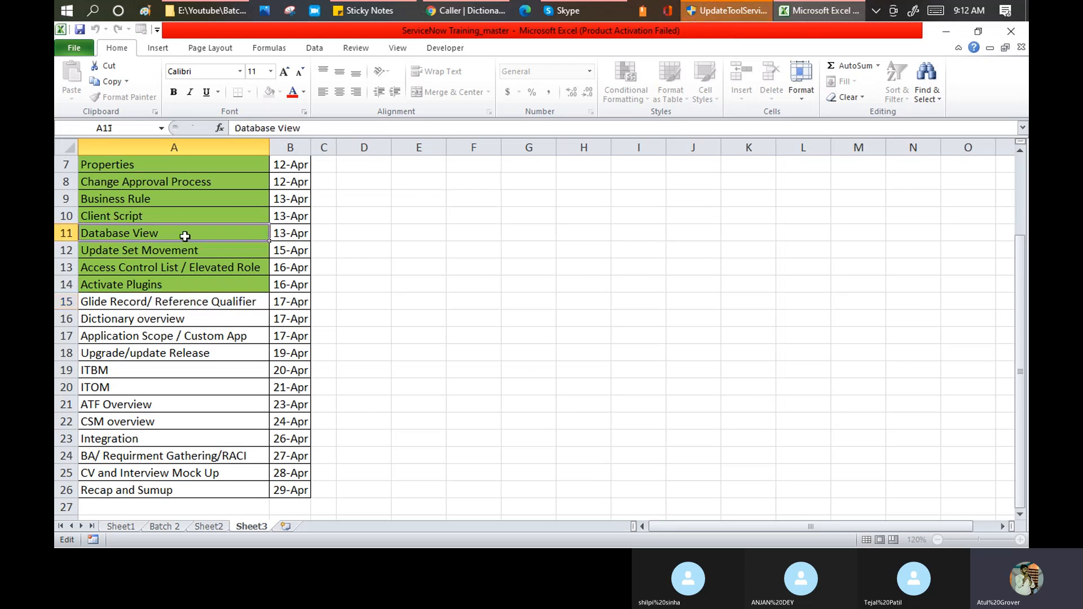
pyautogui.click(567, 11)
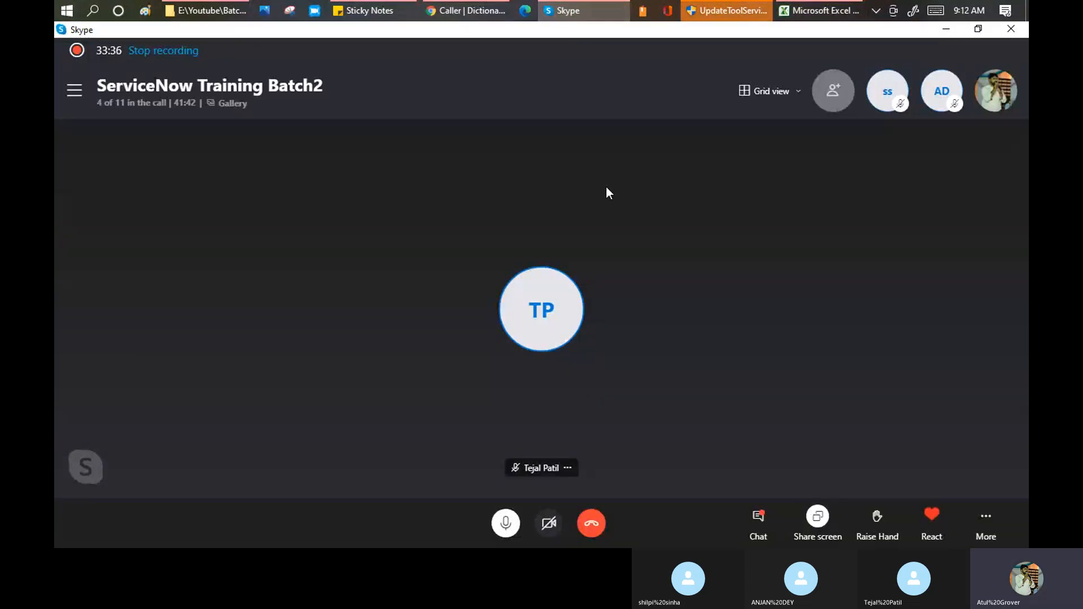
pyautogui.hotkey('alt', 'Tab')
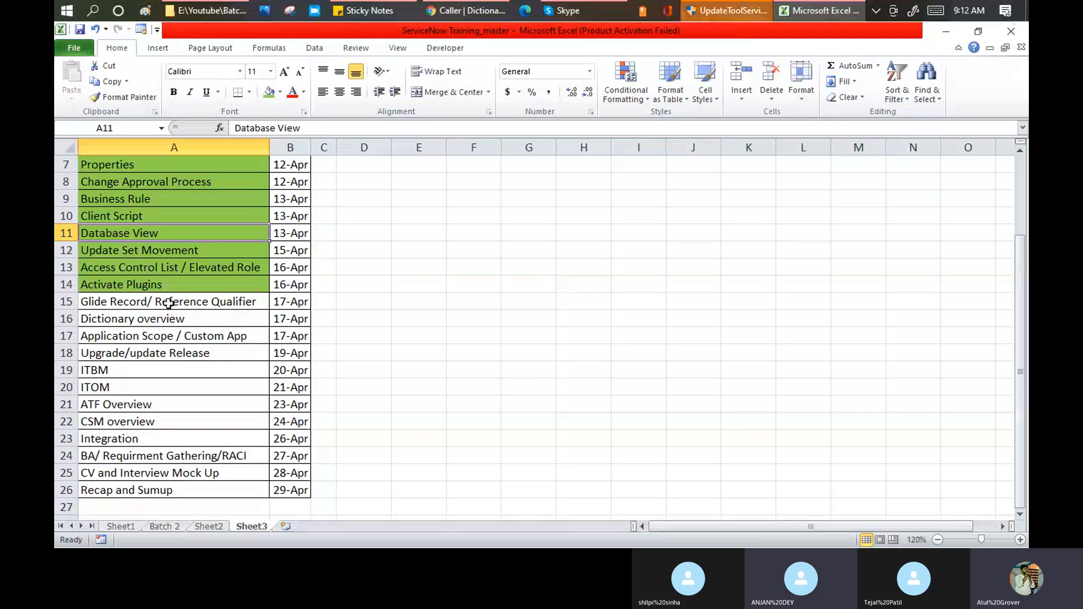
pyautogui.click(168, 300)
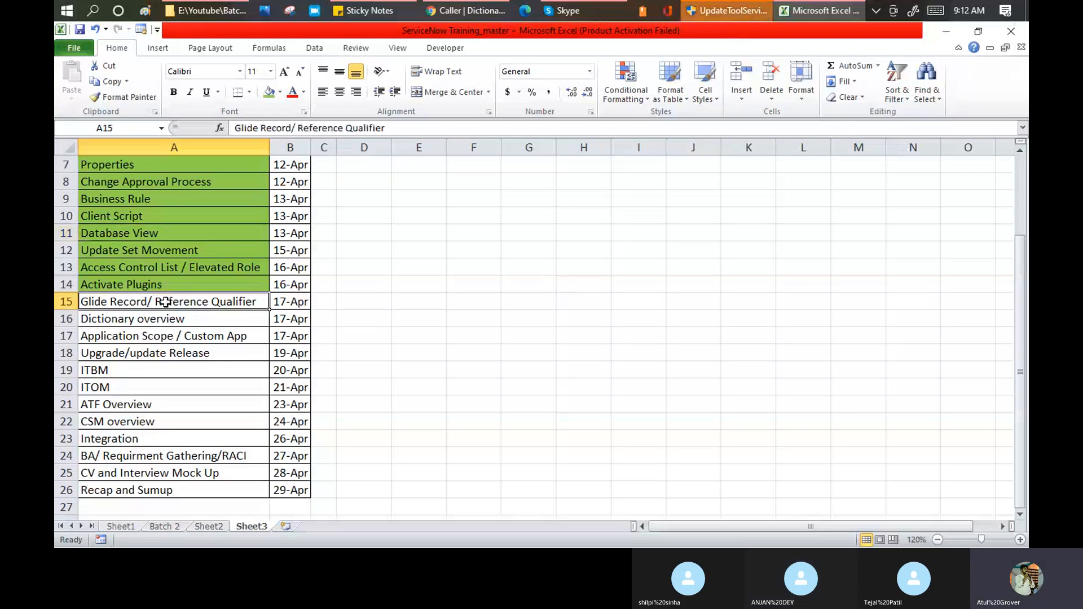
pyautogui.click(269, 91)
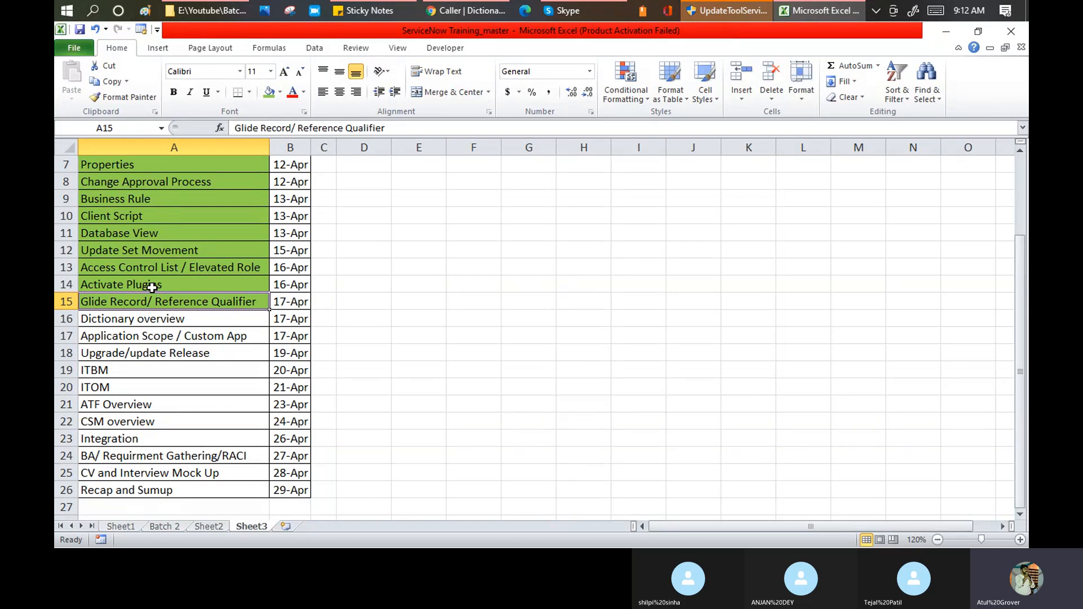
# - Rename cell A16 from Dictionary overview to 'Dictionary Override'
pyautogui.click(153, 321)
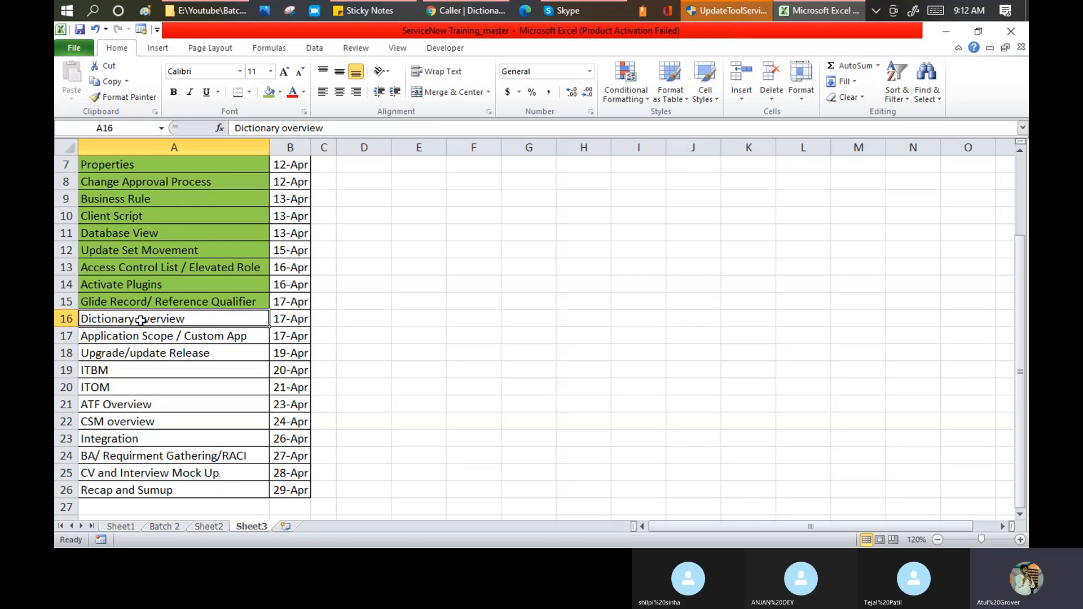
pyautogui.doubleClick(140, 320)
pyautogui.write('Overr')
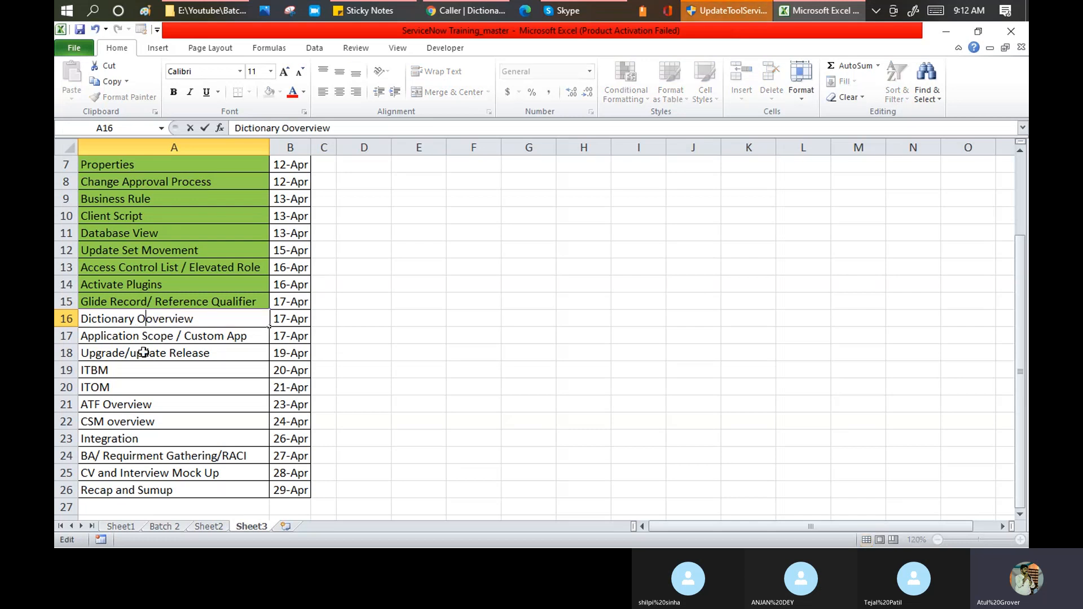
pyautogui.write('ide')
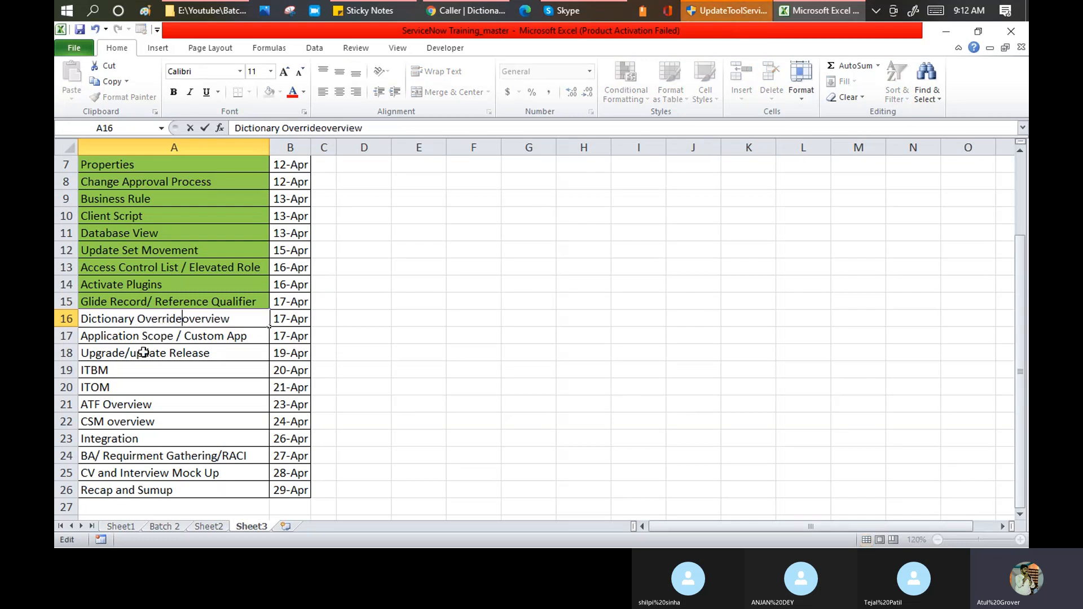
pyautogui.press('Delete')
pyautogui.press('Delete')
pyautogui.press('Delete')
pyautogui.press('Delete')
pyautogui.press('Delete')
pyautogui.press('Delete')
pyautogui.press('Delete')
pyautogui.press('Delete')
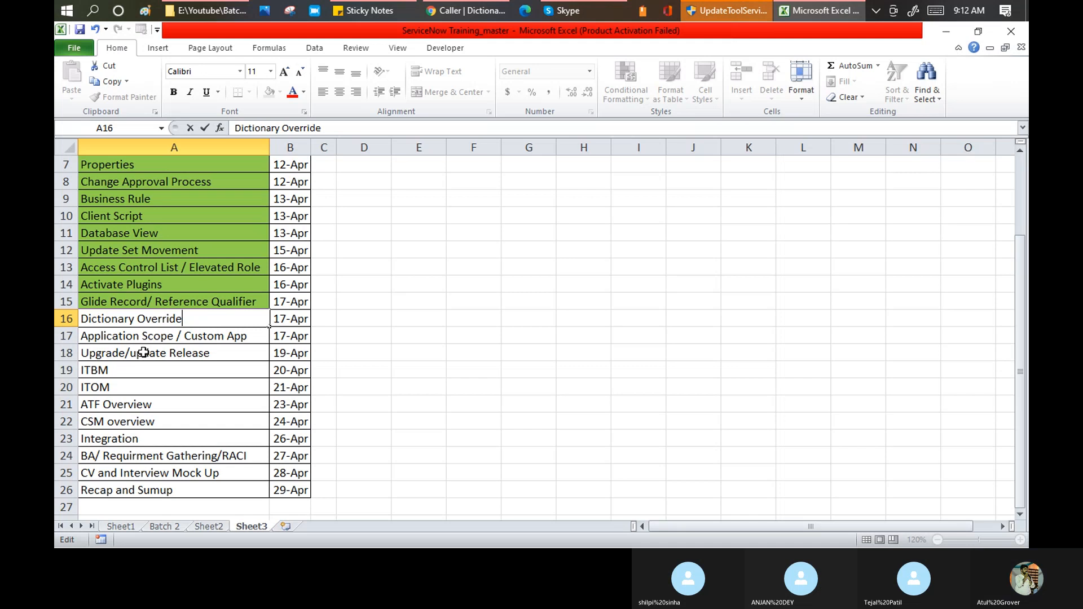
pyautogui.press('Return')
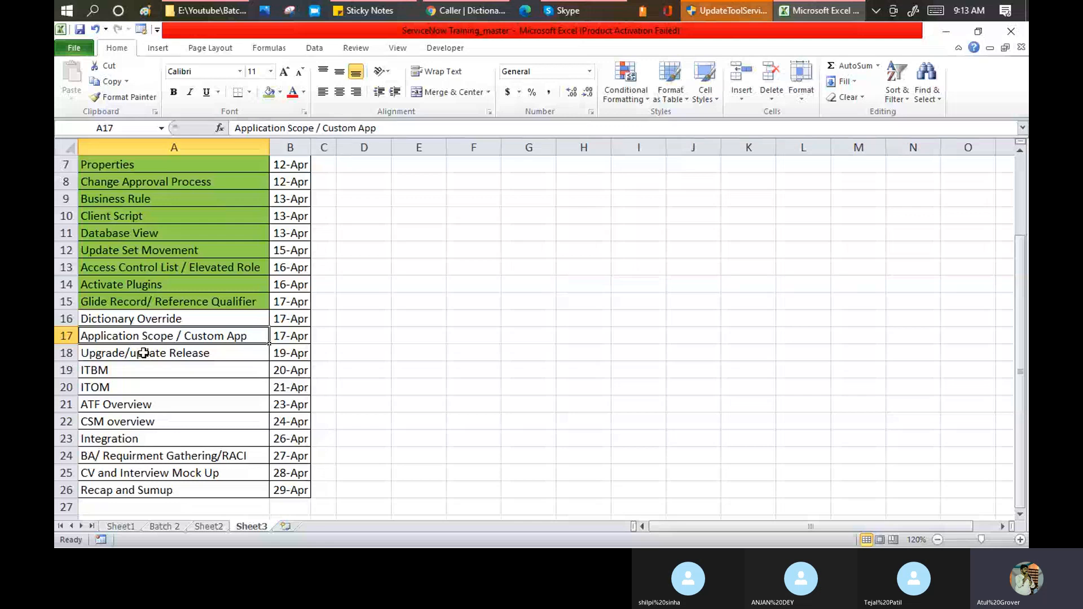
# - Copy the Dictionary Override cell and return to the ServiceNow dictionary form
pyautogui.click(193, 320)
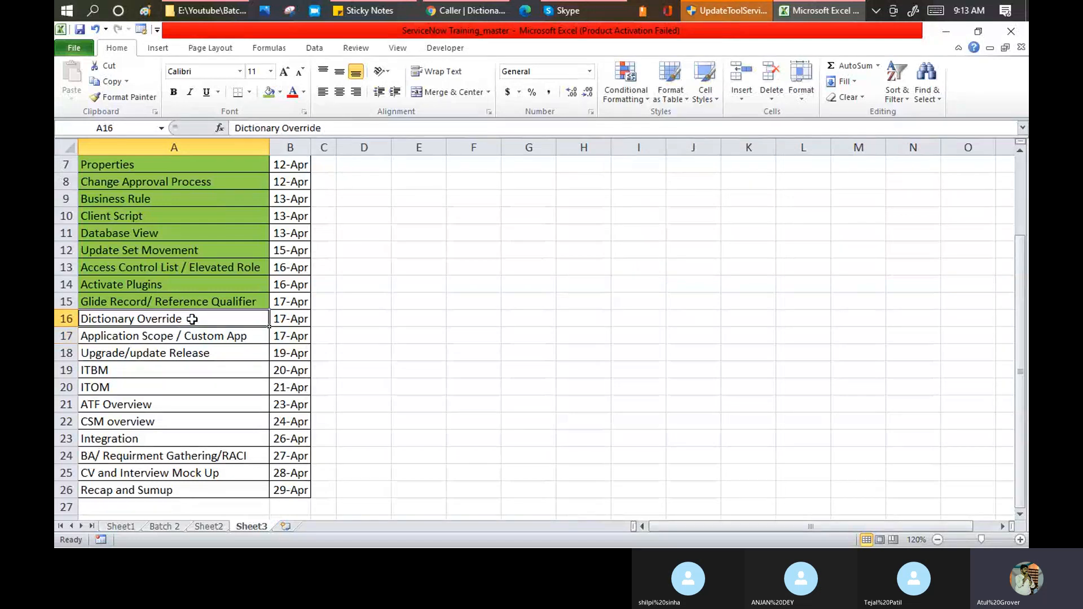
pyautogui.hotkey('ctrl', 'c')
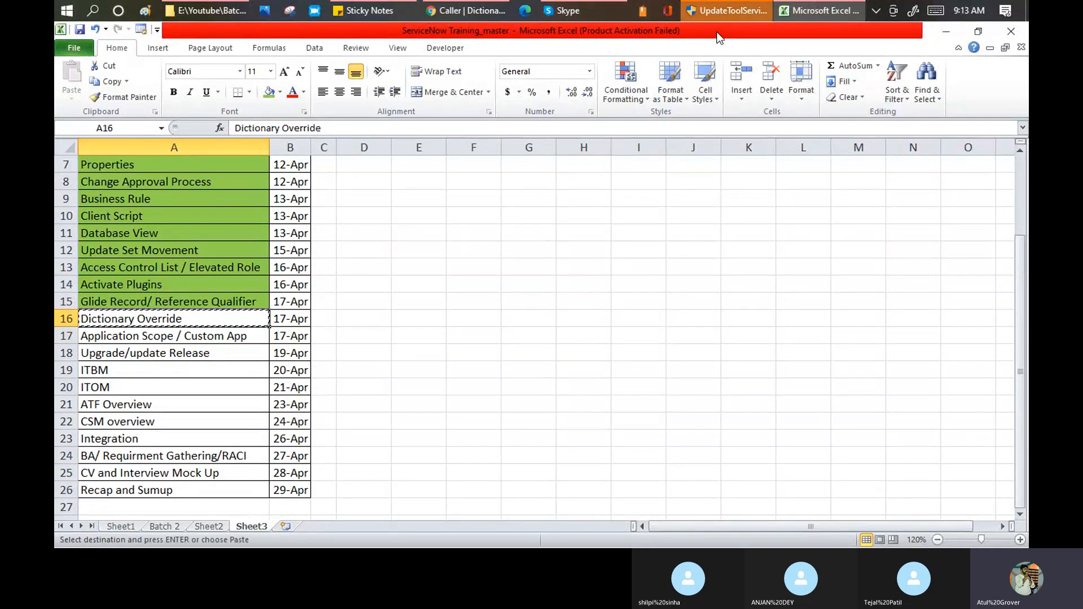
pyautogui.click(484, 13)
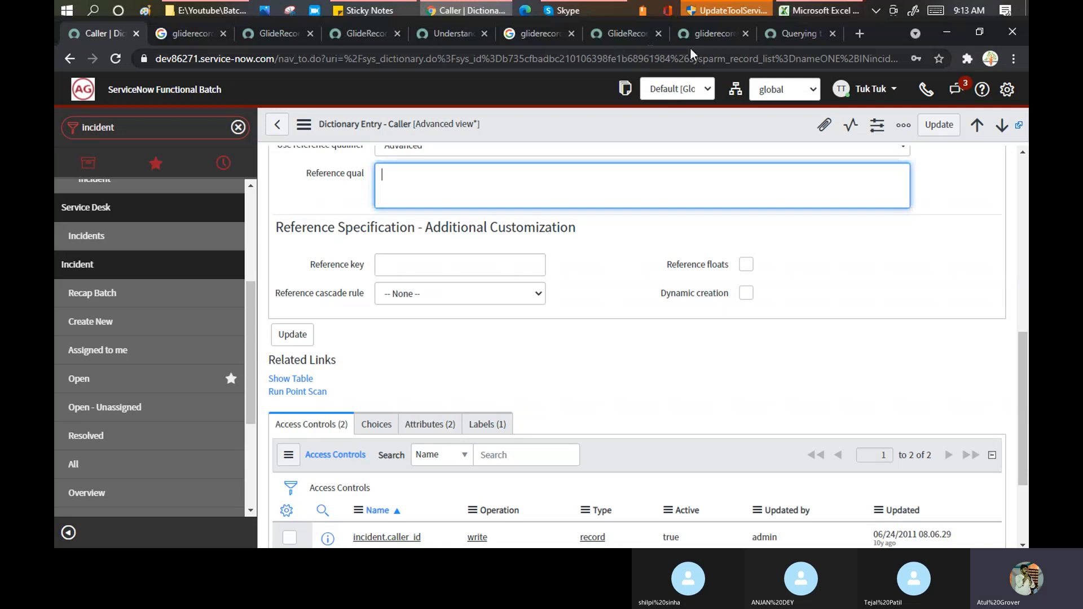
# - Search Google for 'dictionary override servicenow' and open the Define a dictionary override result in a new tab
pyautogui.click(763, 35)
pyautogui.click(553, 60)
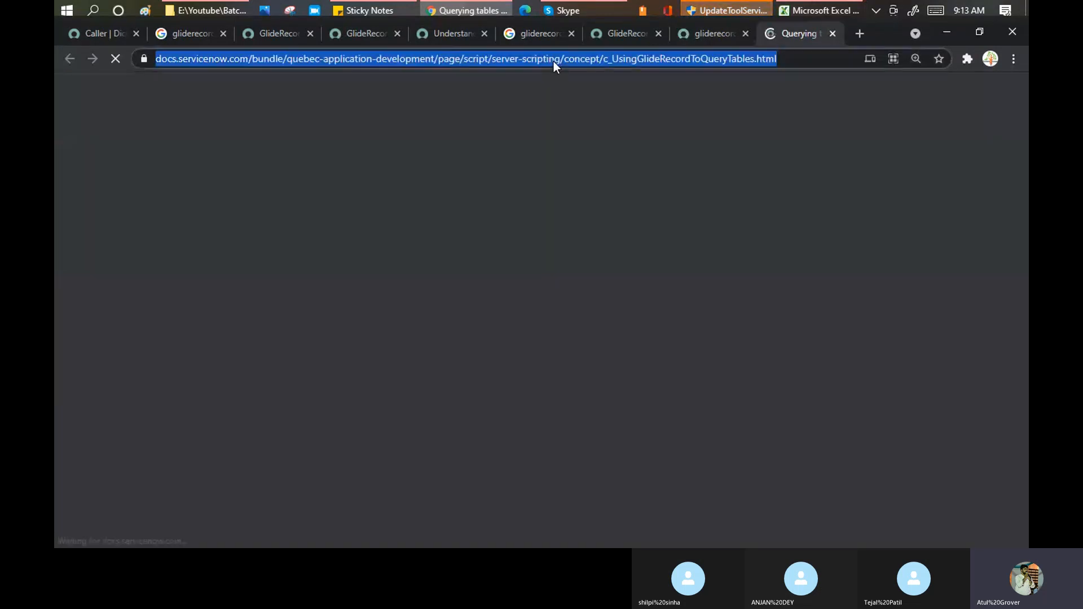
pyautogui.hotkey('ctrl', 'v')
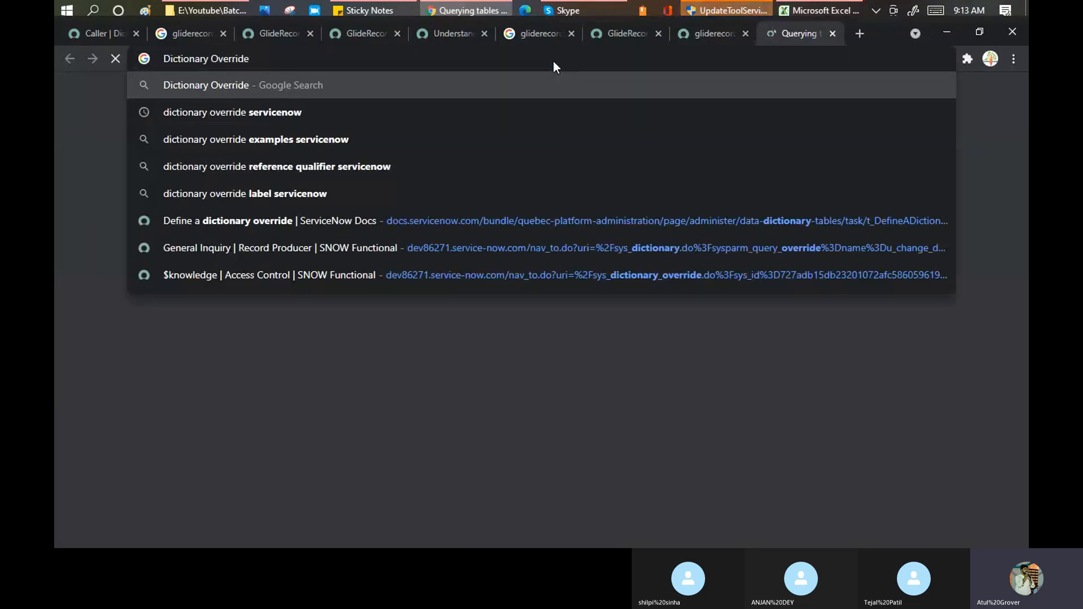
pyautogui.press('Down')
pyautogui.press('Return')
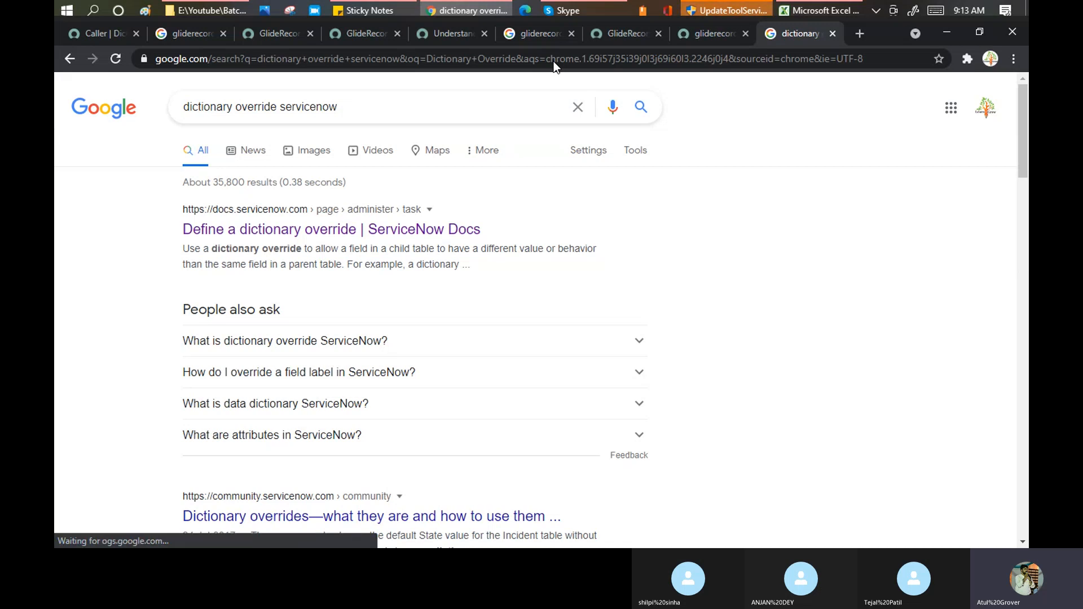
pyautogui.keyDown('ctrl'); pyautogui.click(310, 231); pyautogui.keyUp('ctrl')
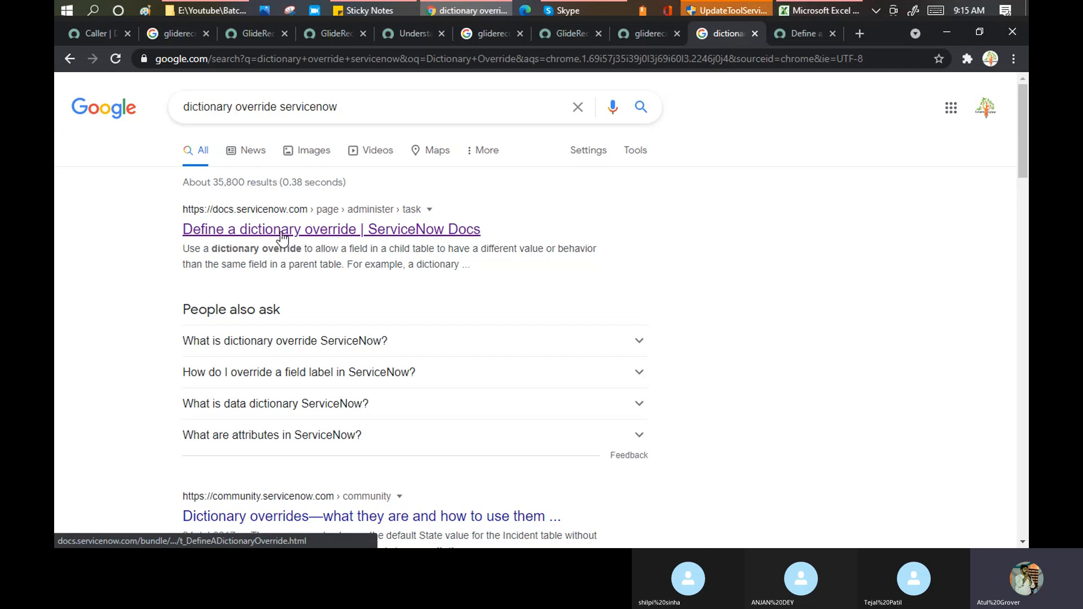
# - Read the Define a dictionary override article, highlighting its definition sentences, then go back to Caller dictionary
pyautogui.click(790, 34)
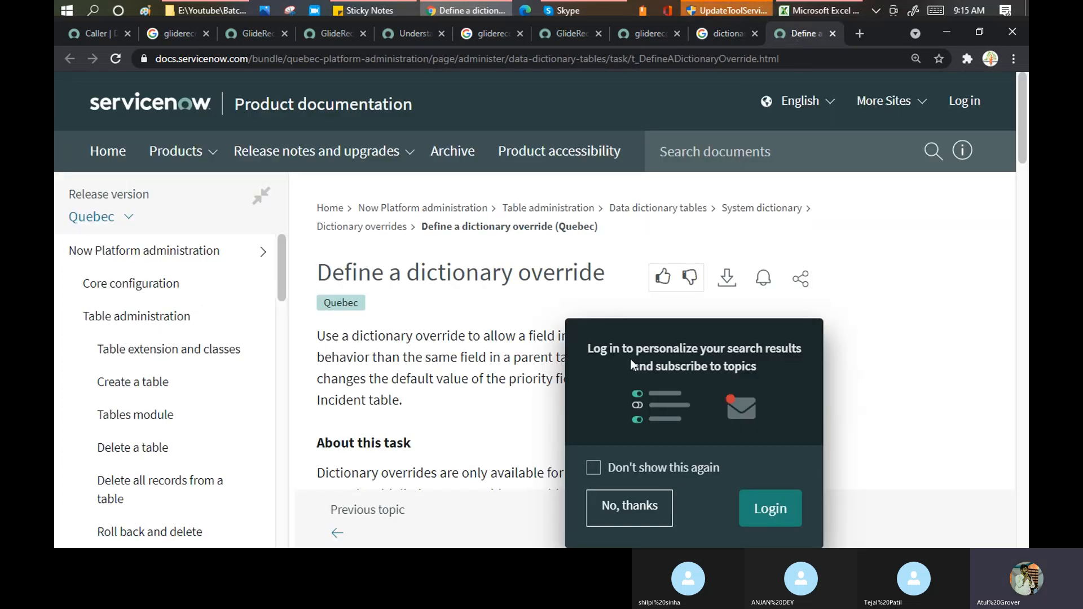
pyautogui.click(630, 506)
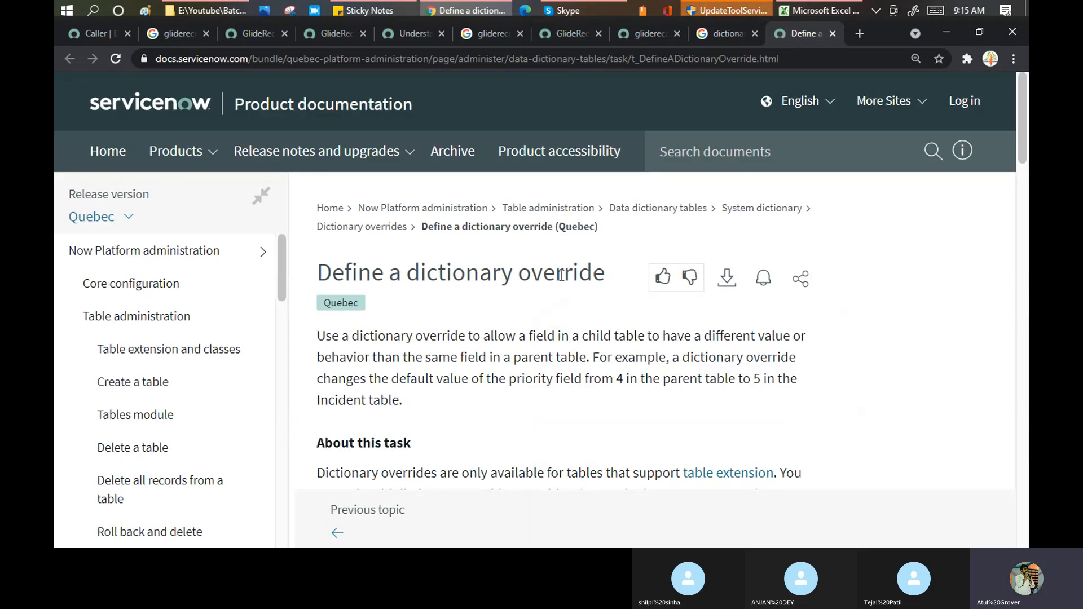
pyautogui.scroll(-1, 561, 277)
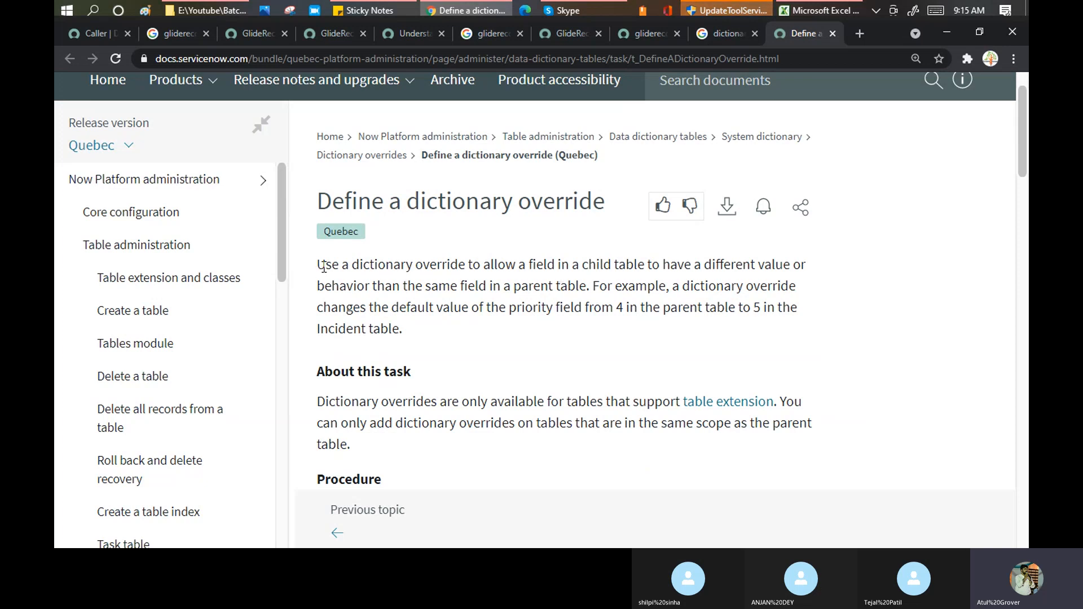
pyautogui.moveTo(325, 265); pyautogui.dragTo(686, 270)
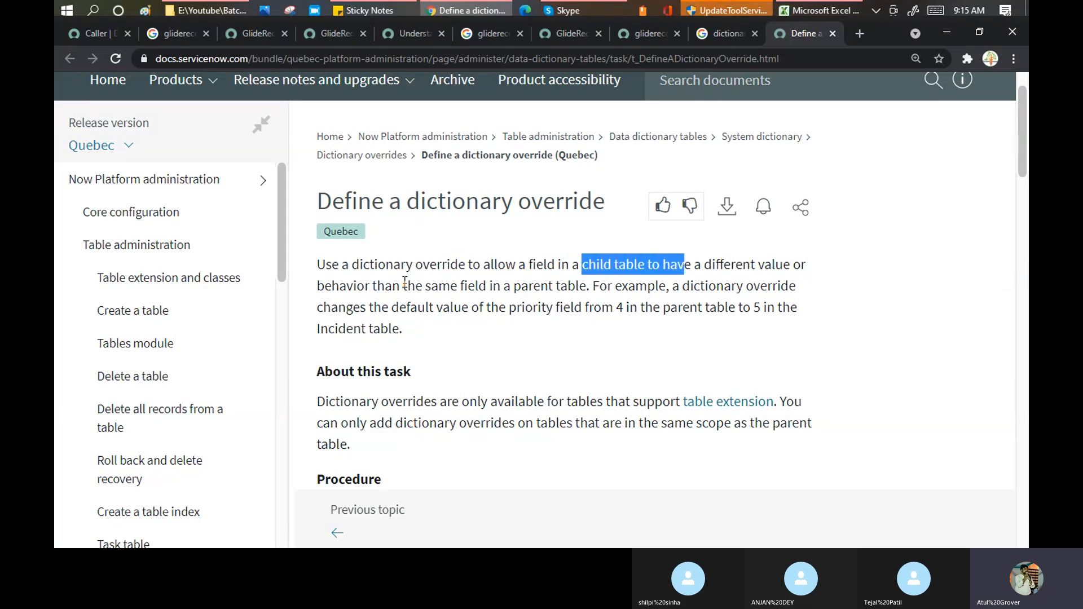
pyautogui.click(378, 283)
pyautogui.moveTo(377, 282); pyautogui.dragTo(586, 284)
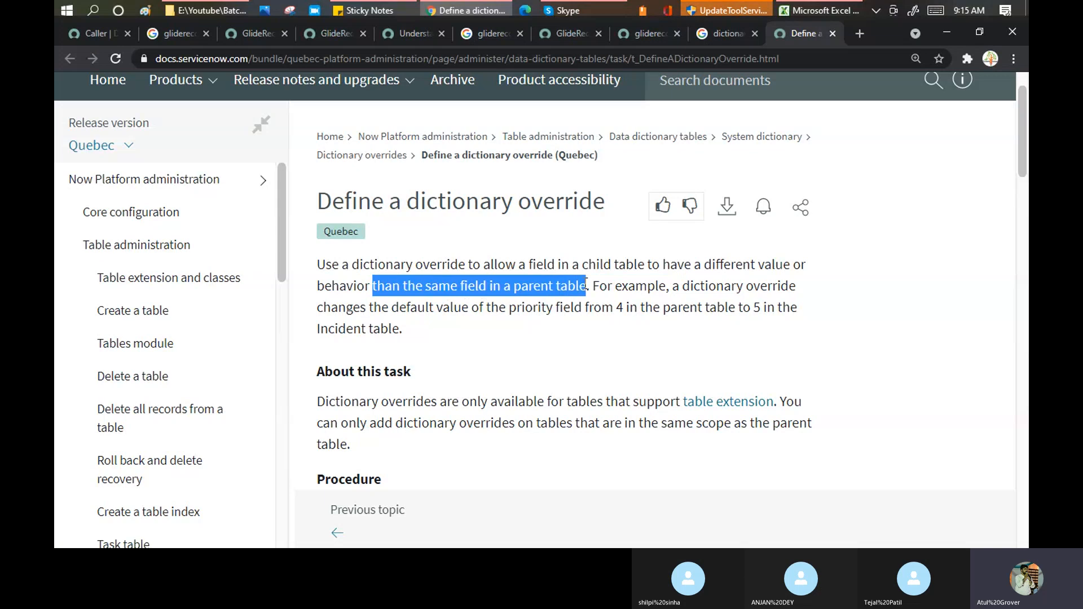
pyautogui.click(90, 31)
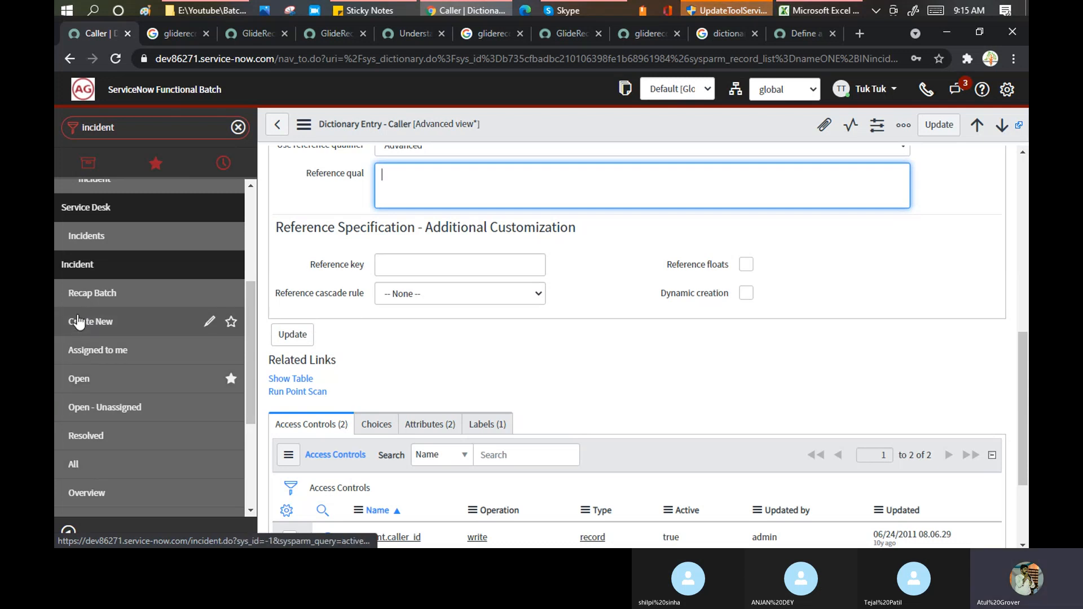
# - Discard the unsaved dictionary form for a new incident, then bring the dictionary override docs forward
pyautogui.click(79, 320)
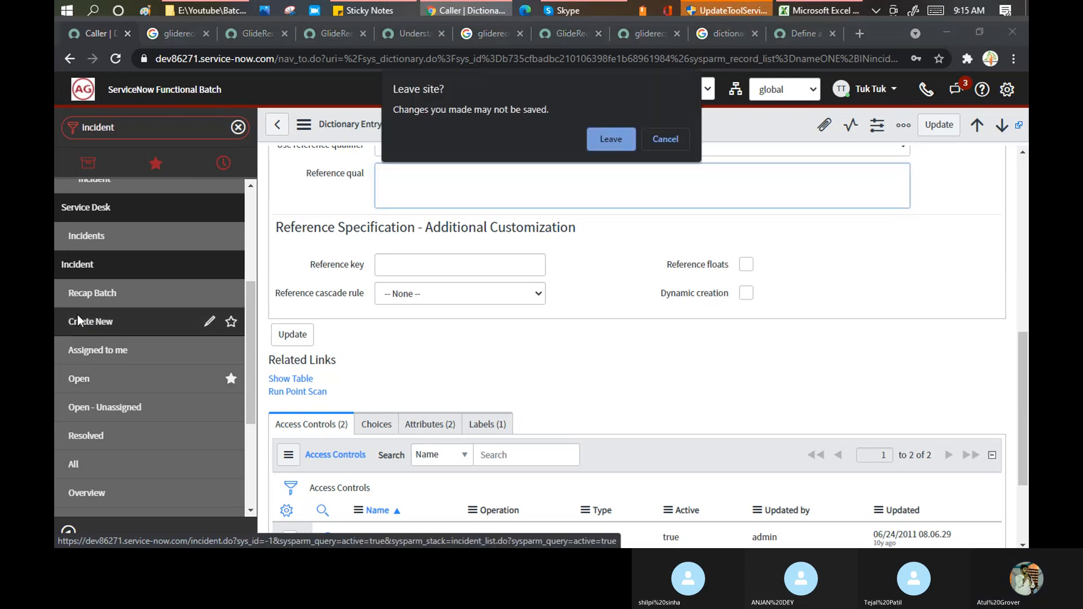
pyautogui.click(611, 138)
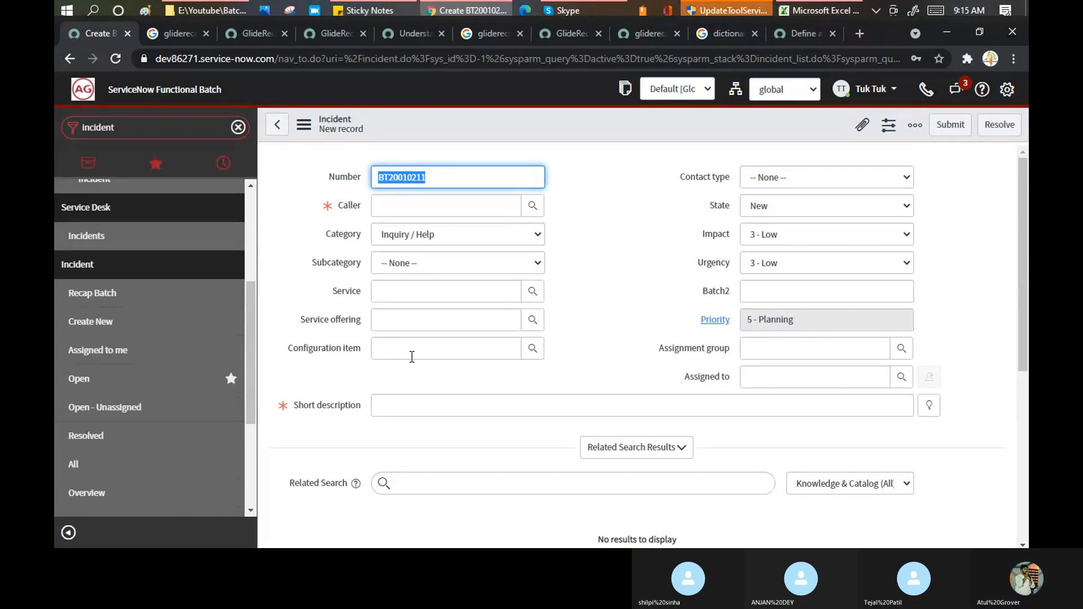
pyautogui.click(587, 12)
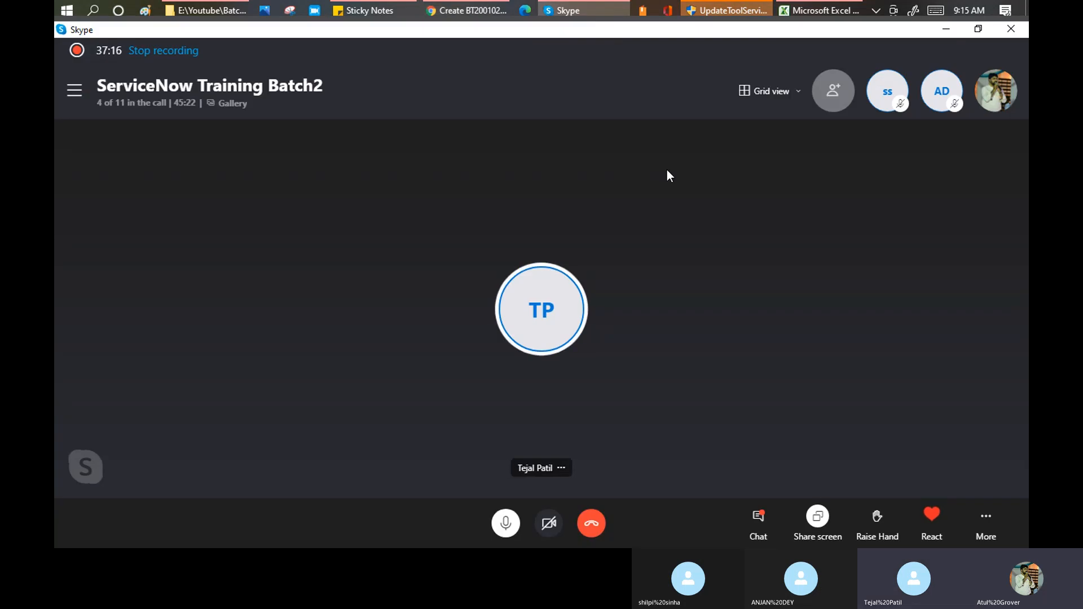
pyautogui.hotkey('alt', 'Tab')
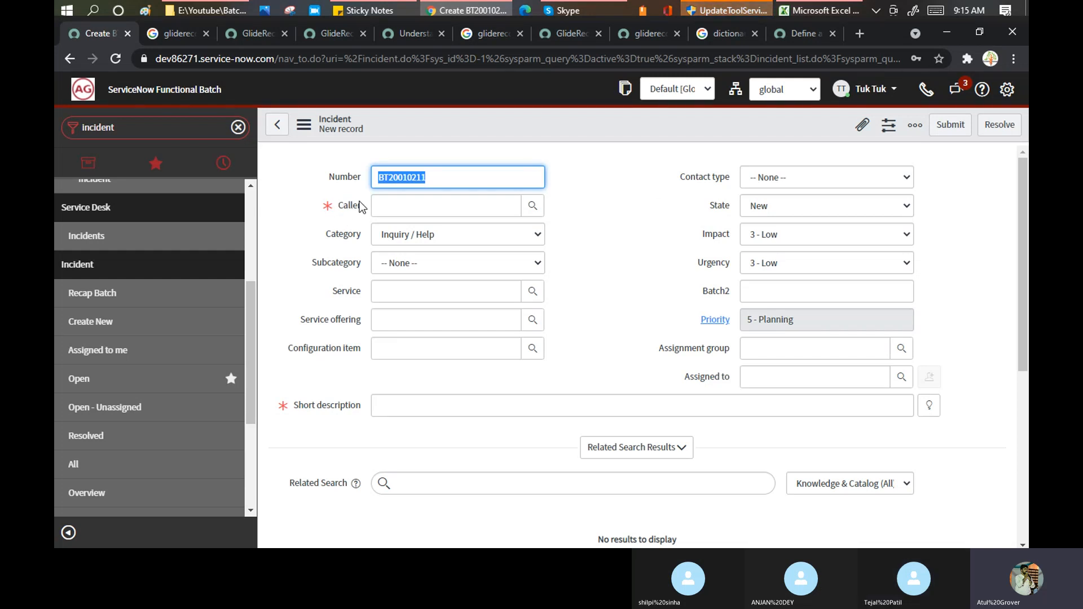
pyautogui.moveTo(359, 203)
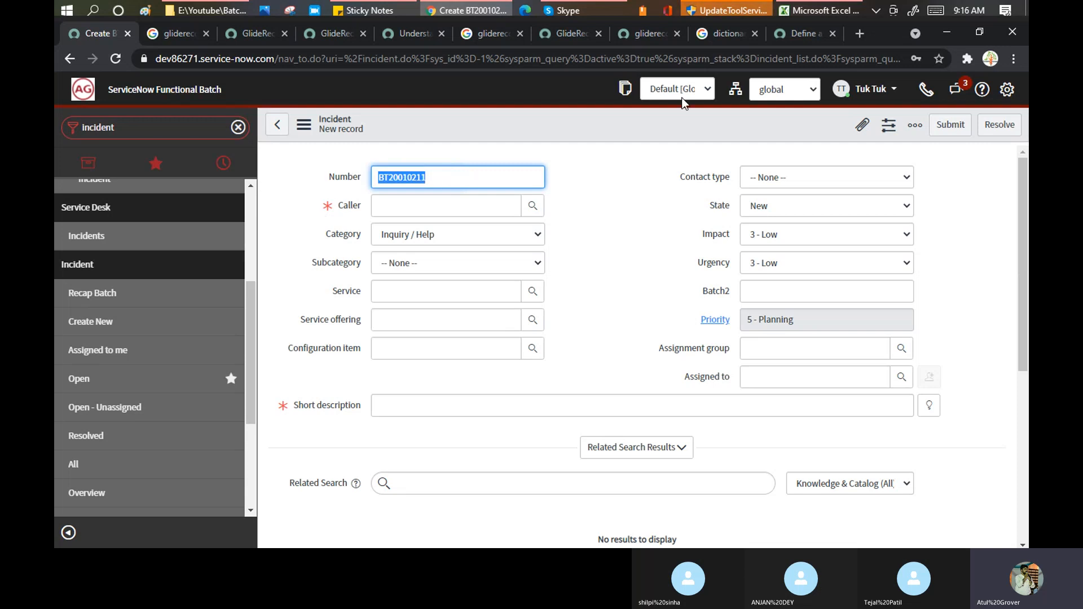
pyautogui.click(792, 36)
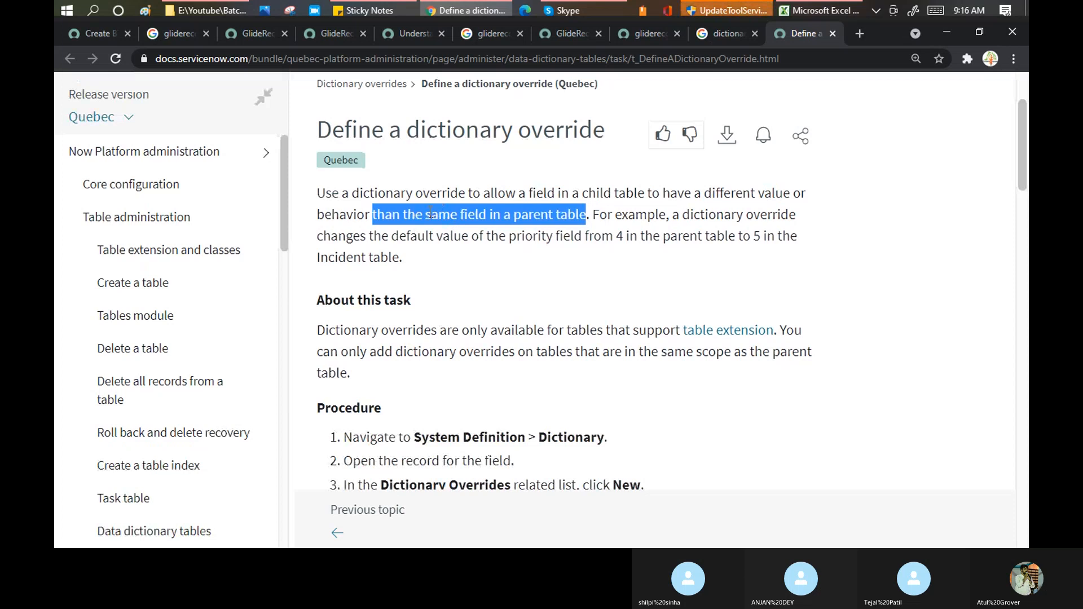
pyautogui.click(430, 211)
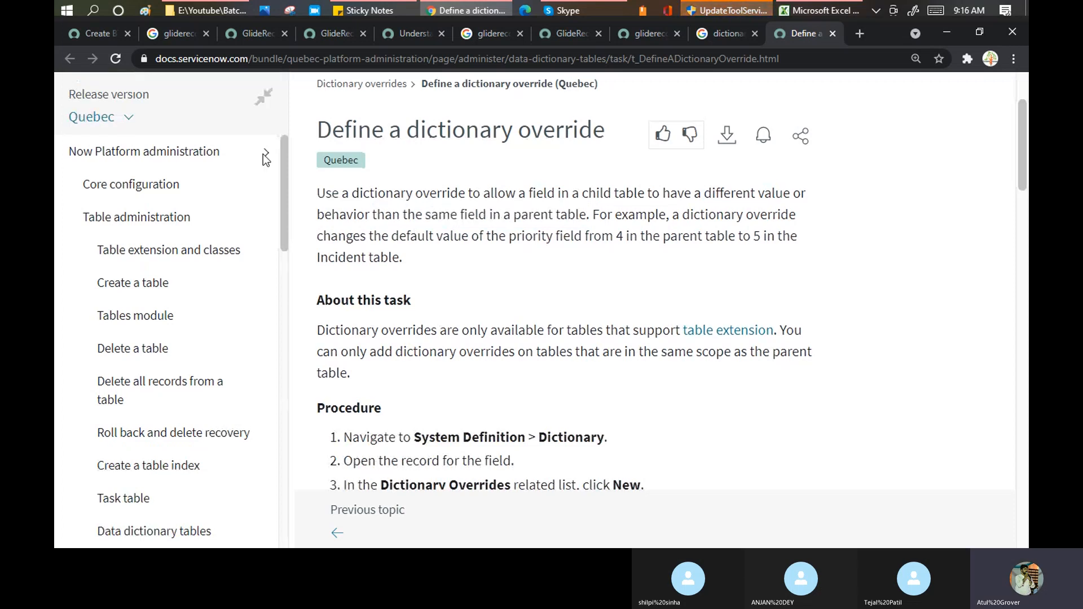
pyautogui.click(86, 34)
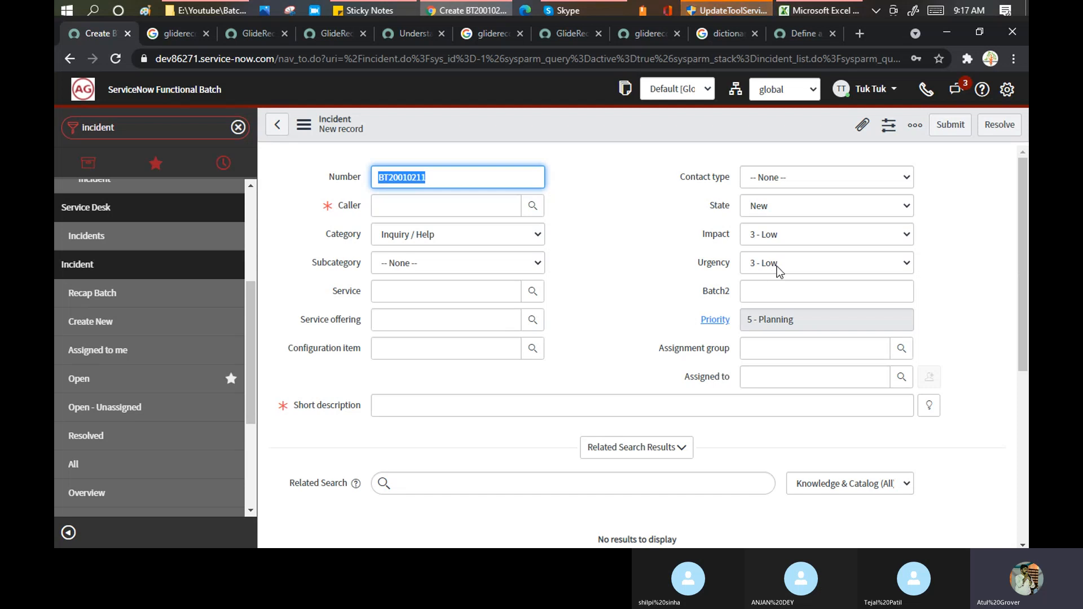
pyautogui.click(788, 33)
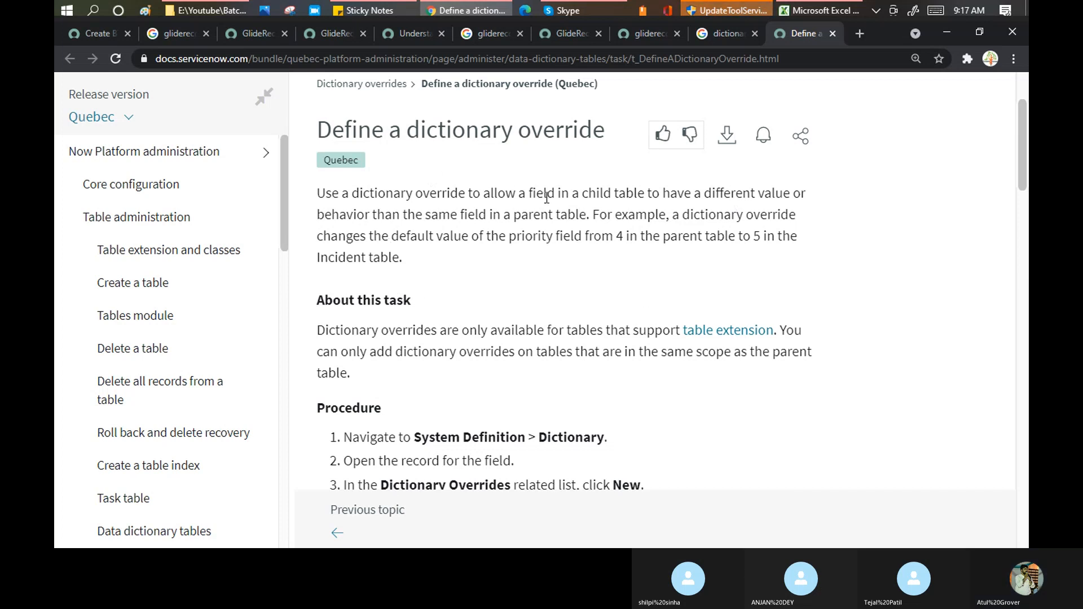
pyautogui.scroll(-3, 546, 197)
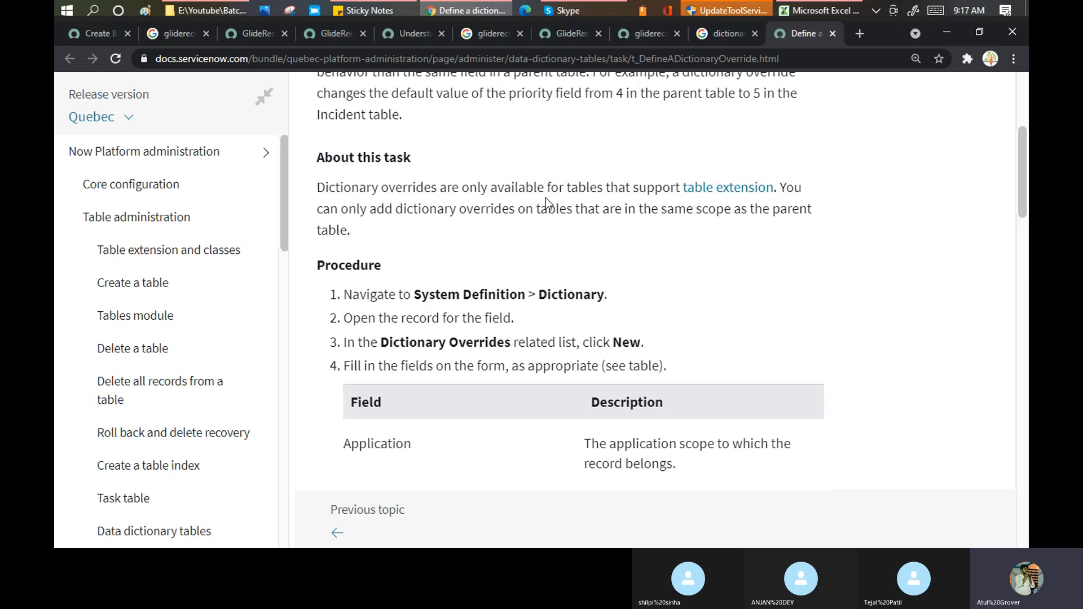
pyautogui.scroll(5, 546, 198)
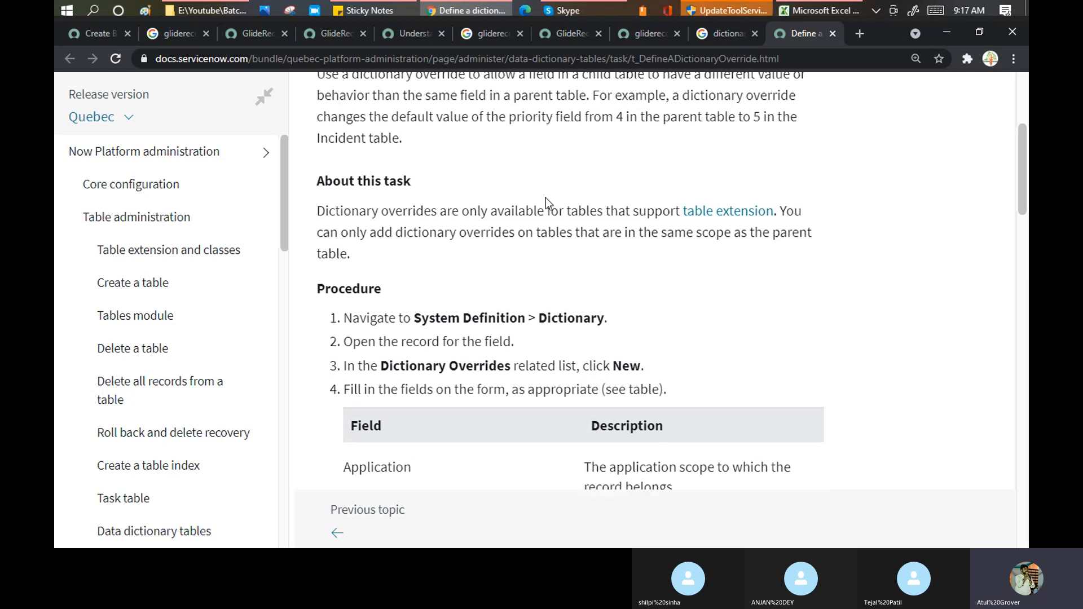
pyautogui.moveTo(408, 130); pyautogui.dragTo(603, 128)
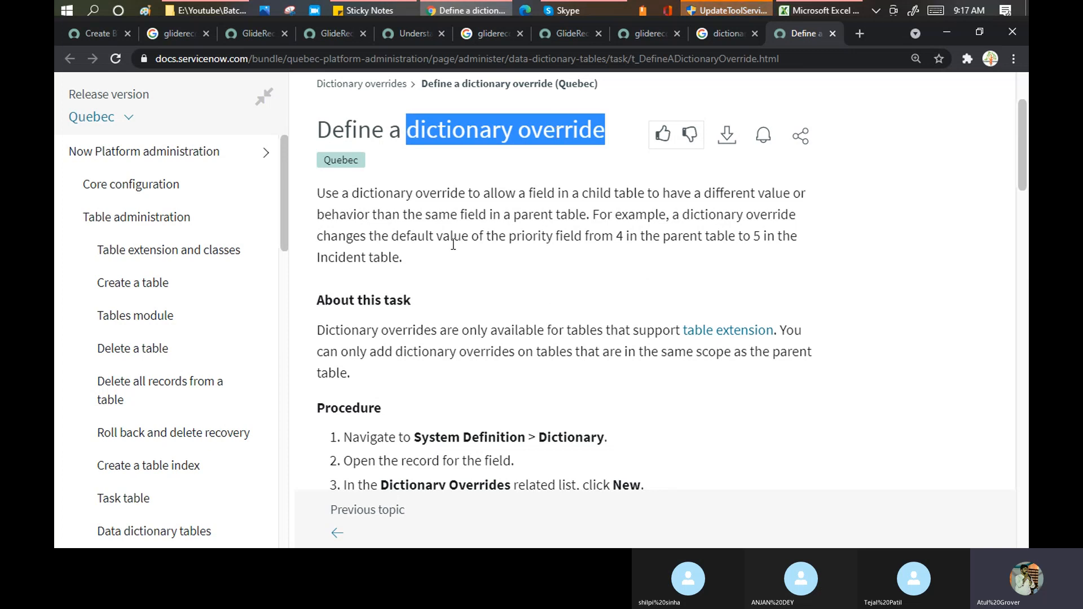
# - Filter the navigator for 'dict' and open System Definition > Dictionary
pyautogui.click(93, 36)
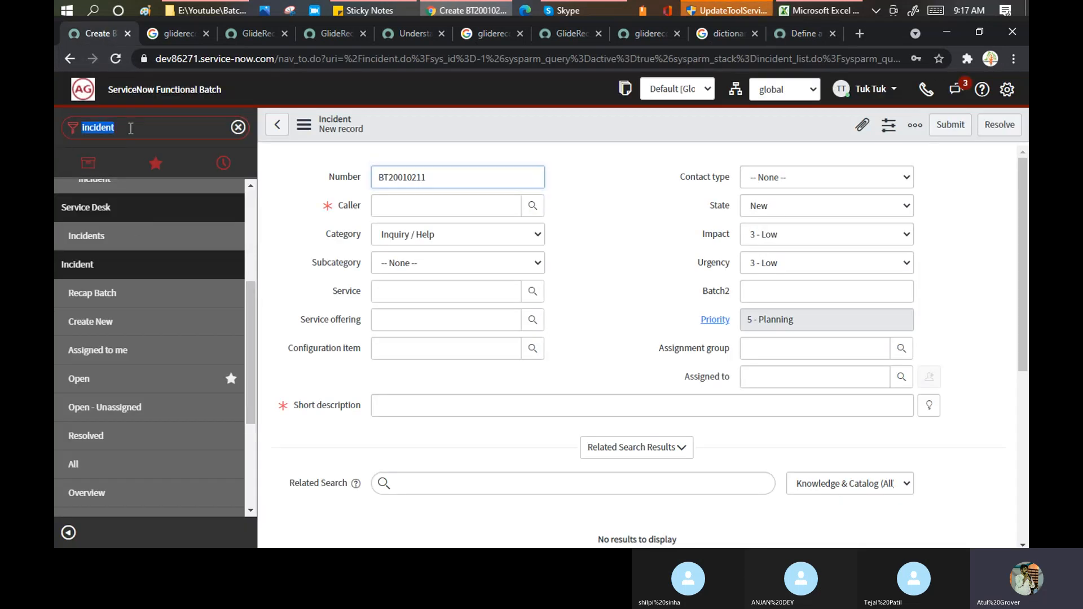
pyautogui.write('dis')
pyautogui.press('BackSpace')
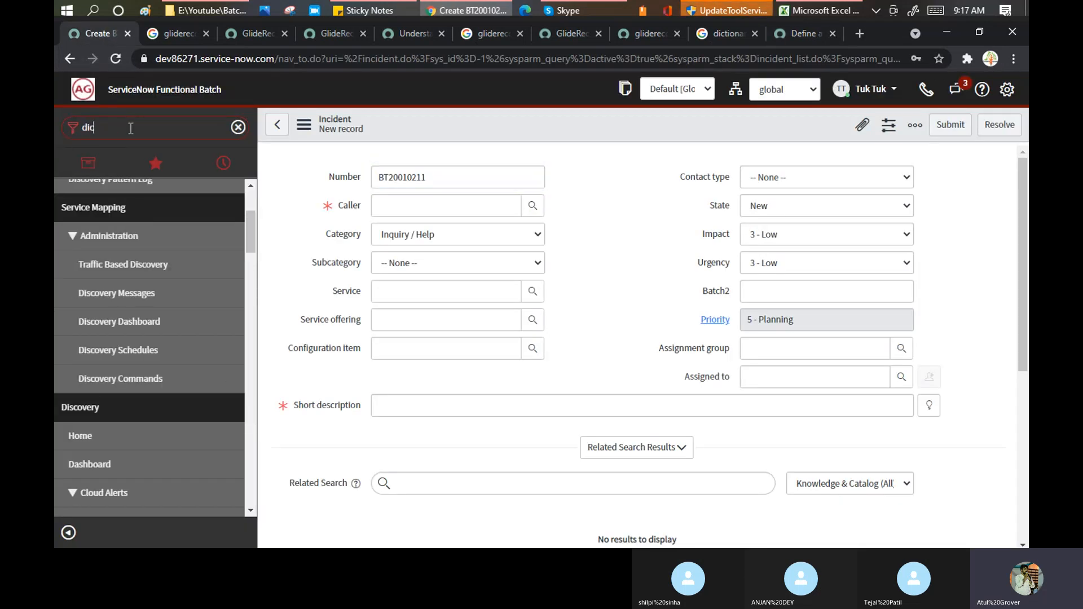
pyautogui.write('ct')
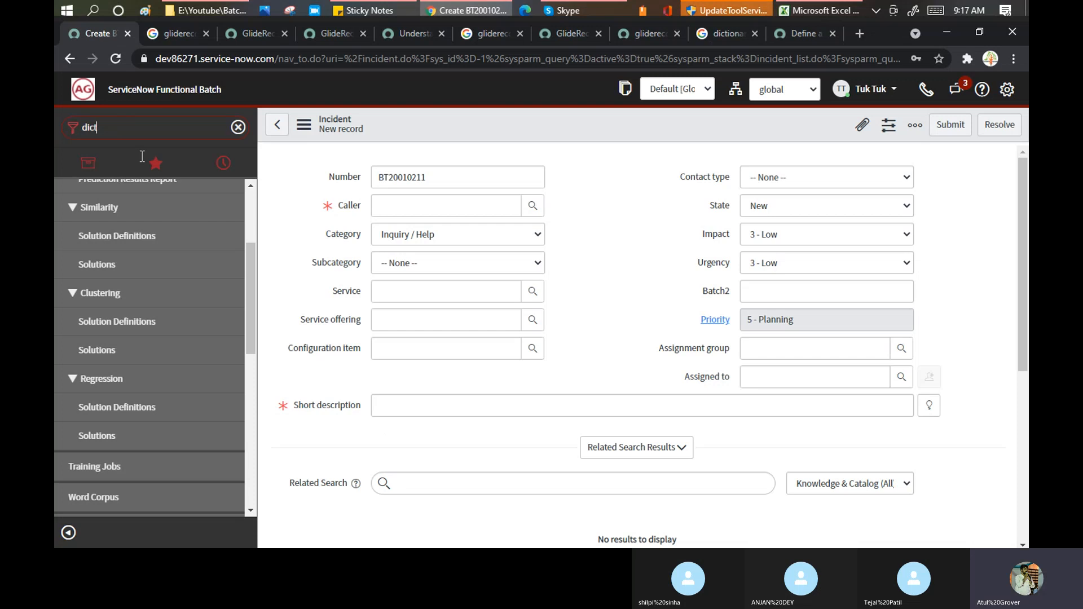
pyautogui.scroll(-6, 189, 418)
pyautogui.scroll(-2, 189, 418)
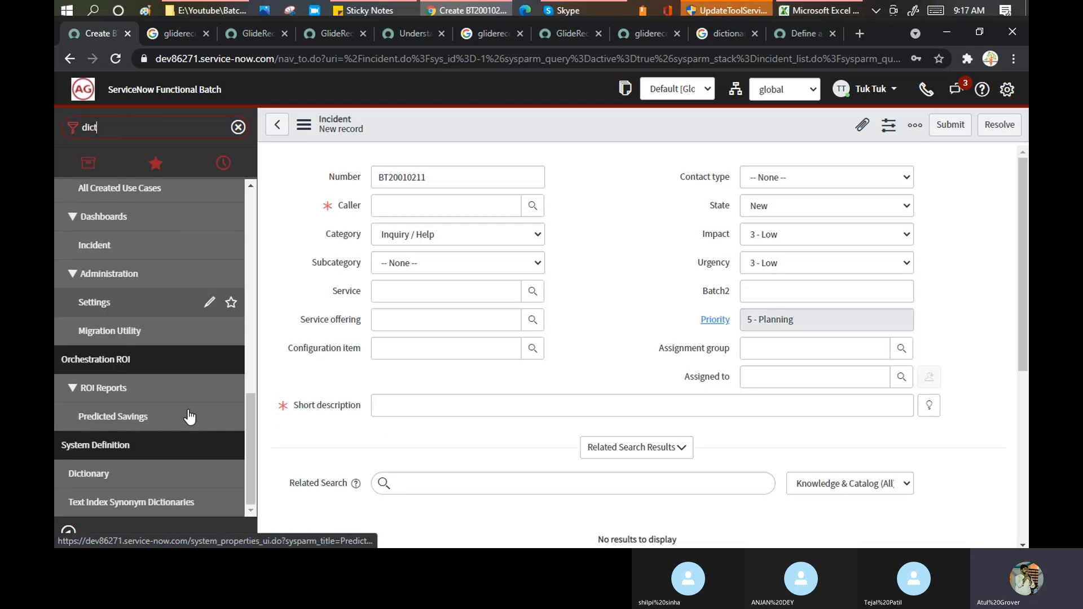
pyautogui.click(82, 478)
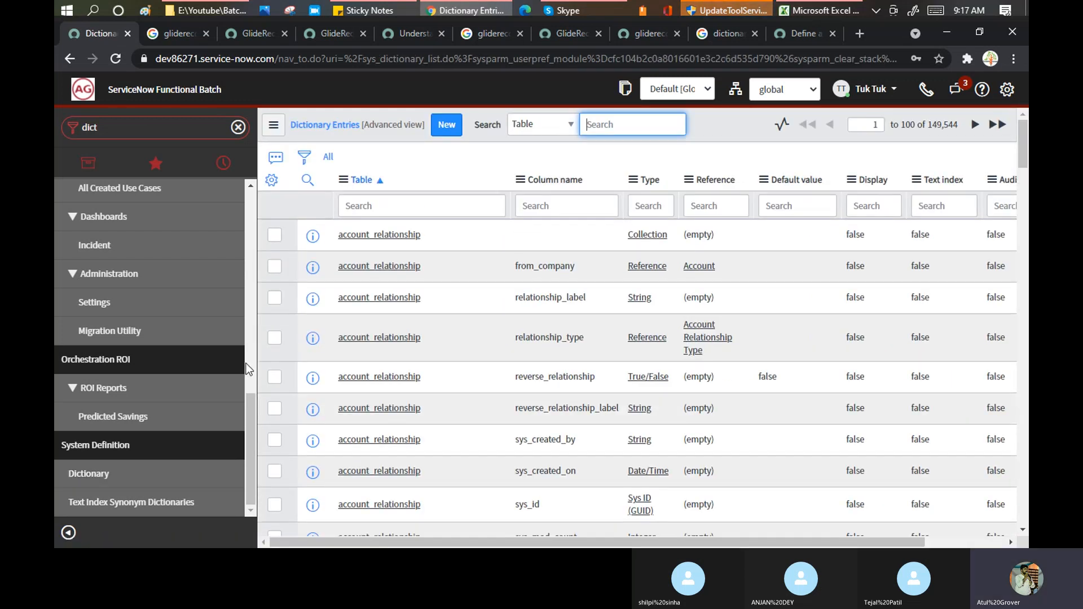
# - Create a new Dictionary Entry record and highlight its description of what entries do
pyautogui.click(451, 129)
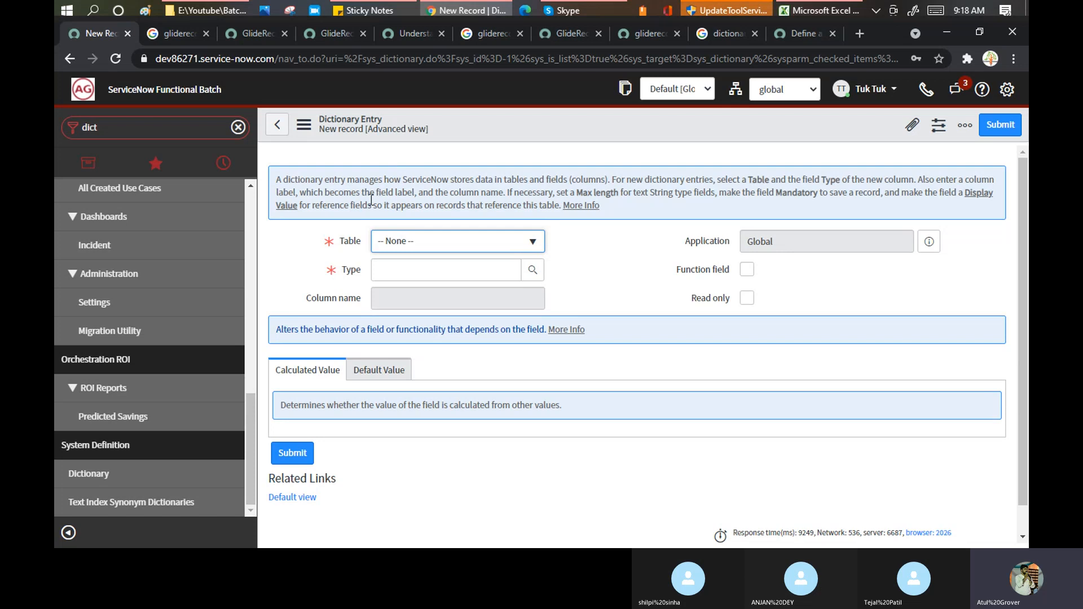
pyautogui.moveTo(345, 179); pyautogui.dragTo(569, 181)
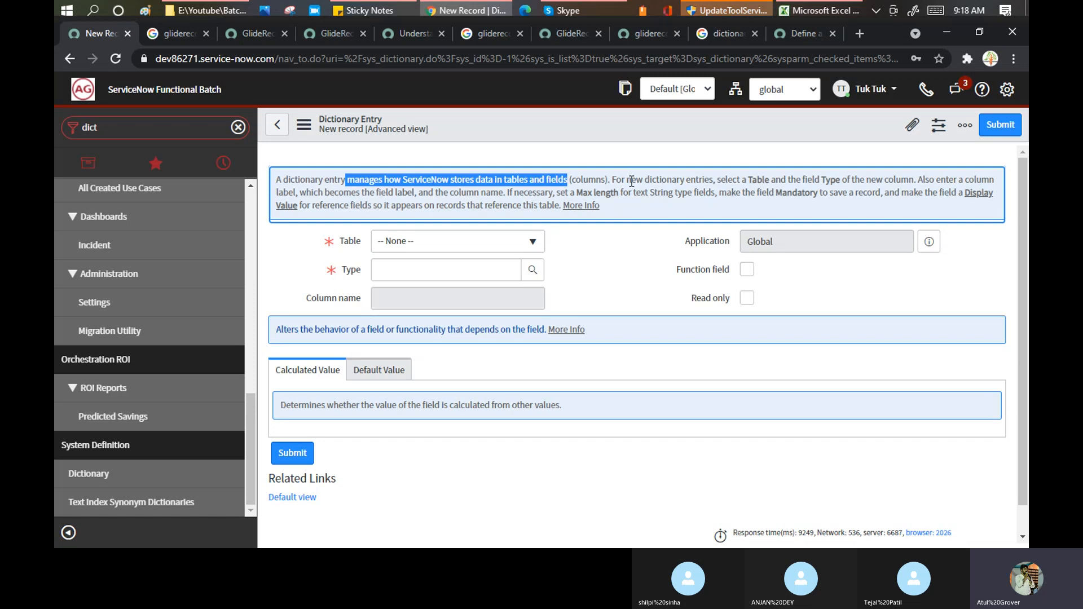
pyautogui.moveTo(636, 181); pyautogui.dragTo(717, 184)
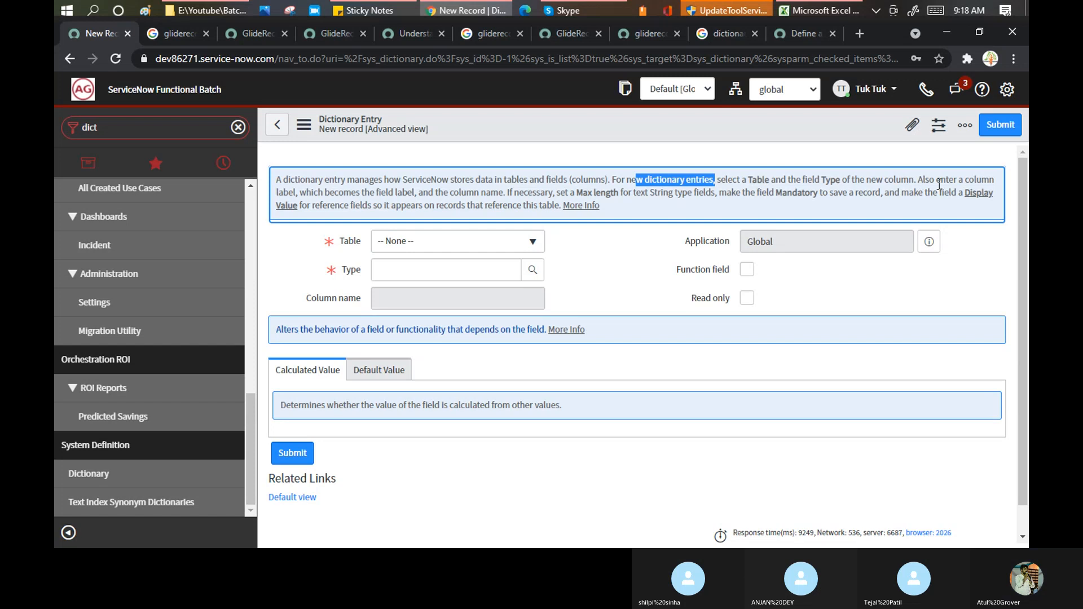
# - Highlight the field-label explanation in the info box and expand the Table dropdown
pyautogui.moveTo(284, 192); pyautogui.dragTo(421, 196)
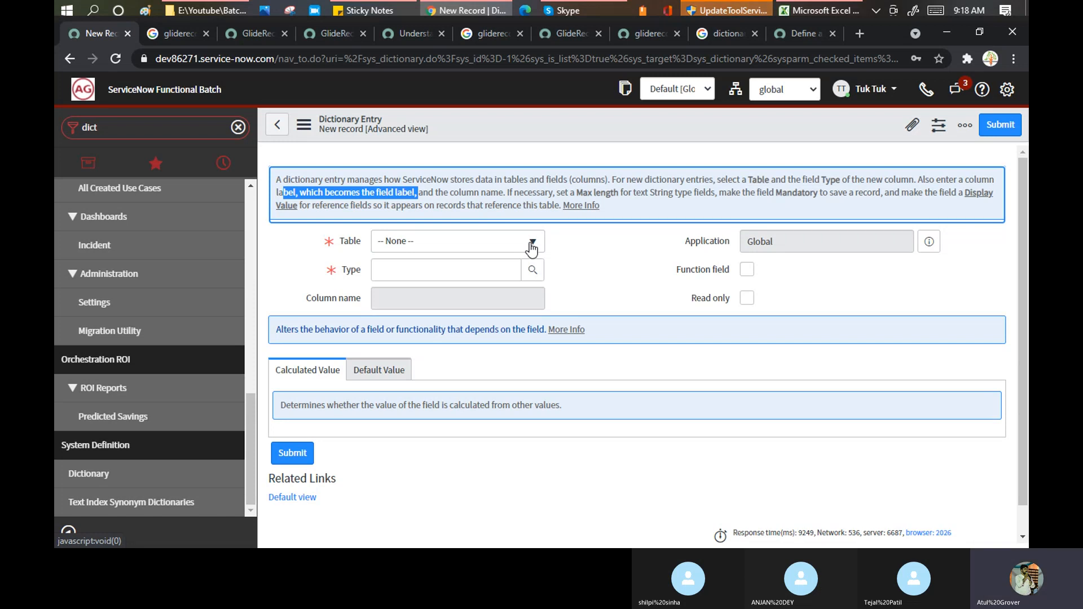
pyautogui.click(465, 244)
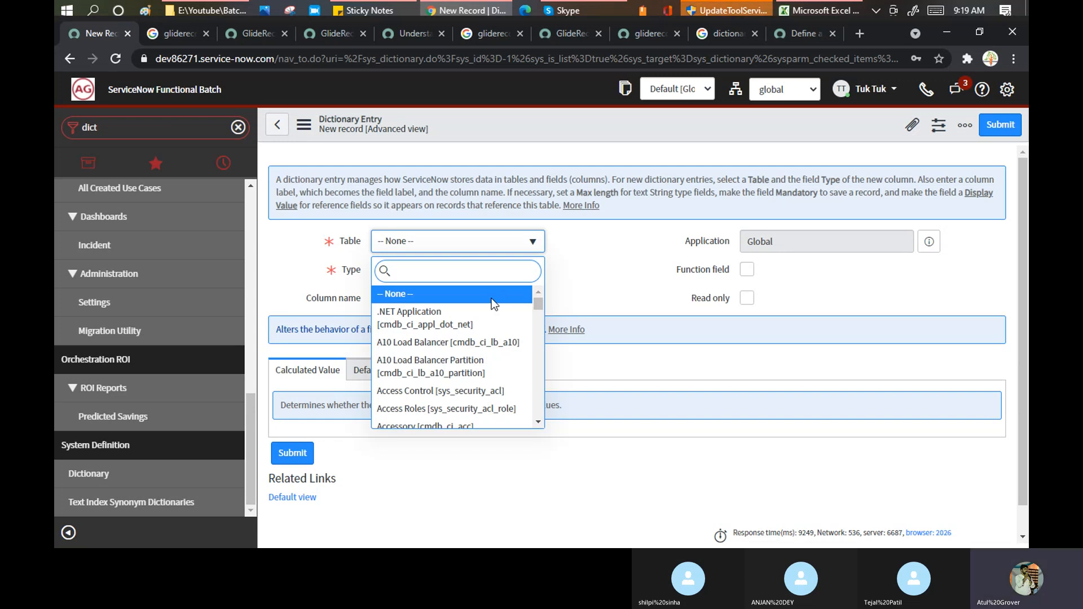
# - Set the entry's Table to Incident [incident] and enter a ** wildcard in Type
pyautogui.write('incident')
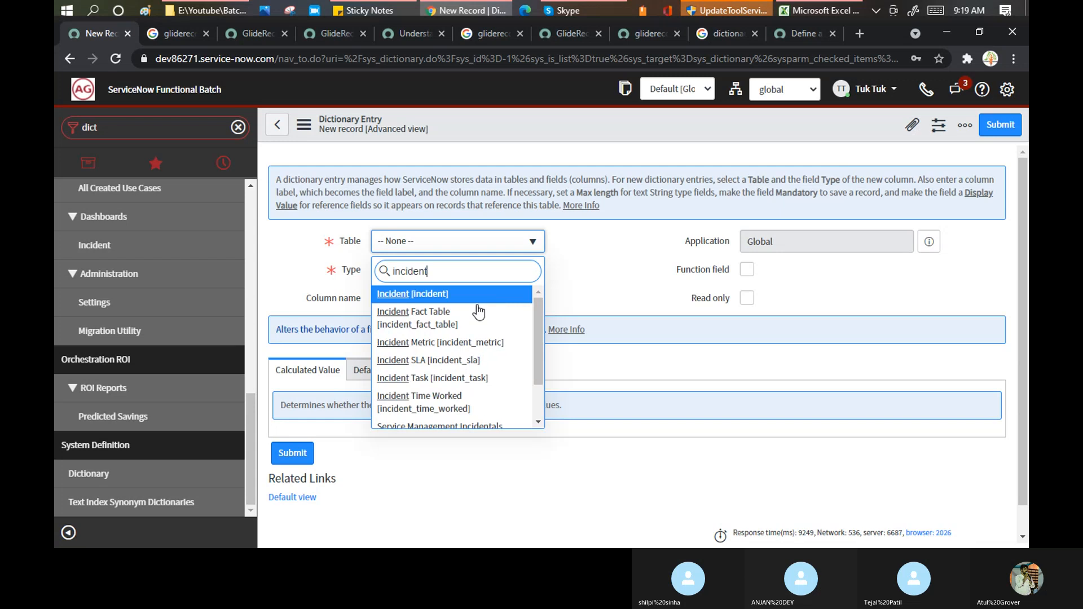
pyautogui.click(433, 301)
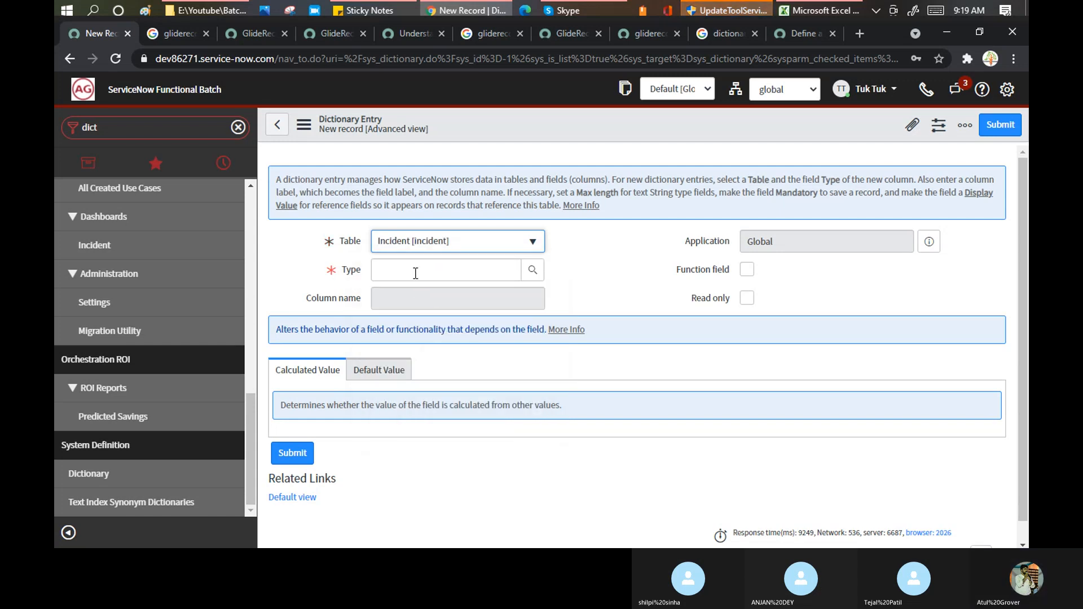
pyautogui.click(372, 271)
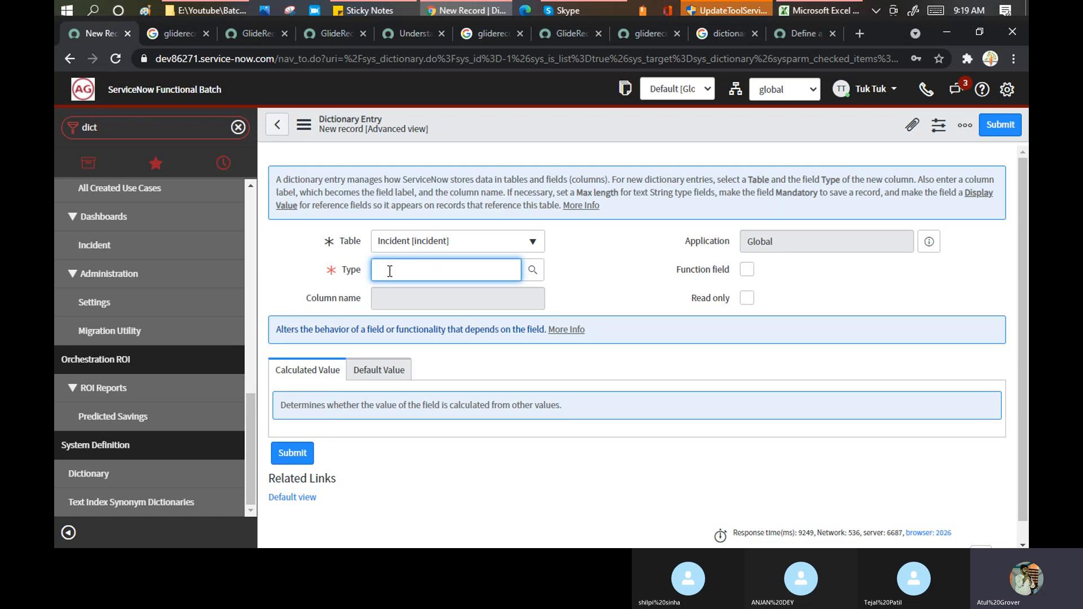
pyautogui.write('**')
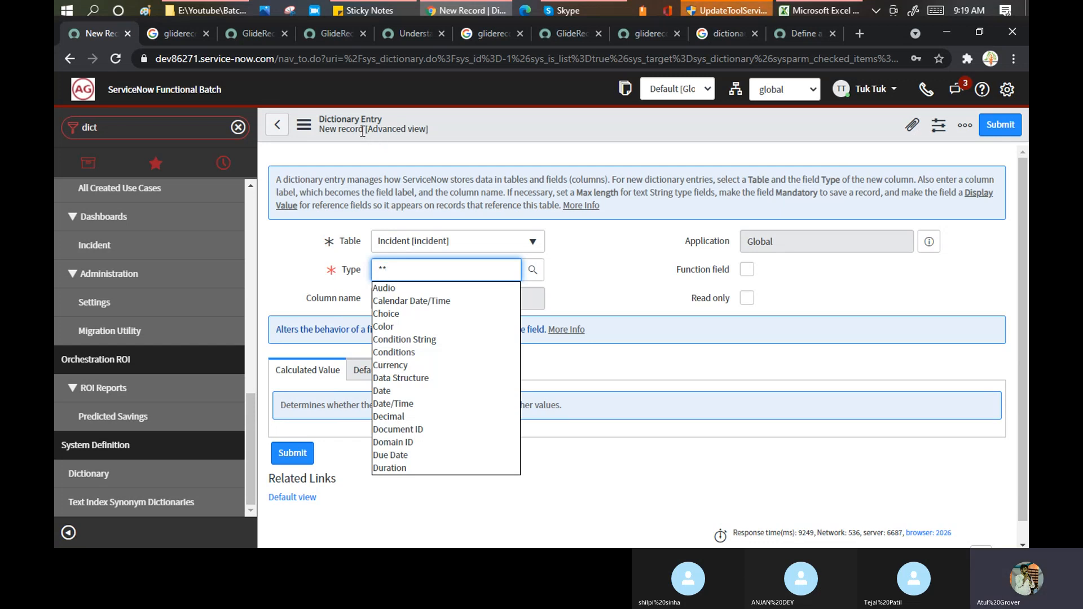
# - Read the override docs down to step 4 and the Field/Description table, then return to the entry form
pyautogui.click(807, 34)
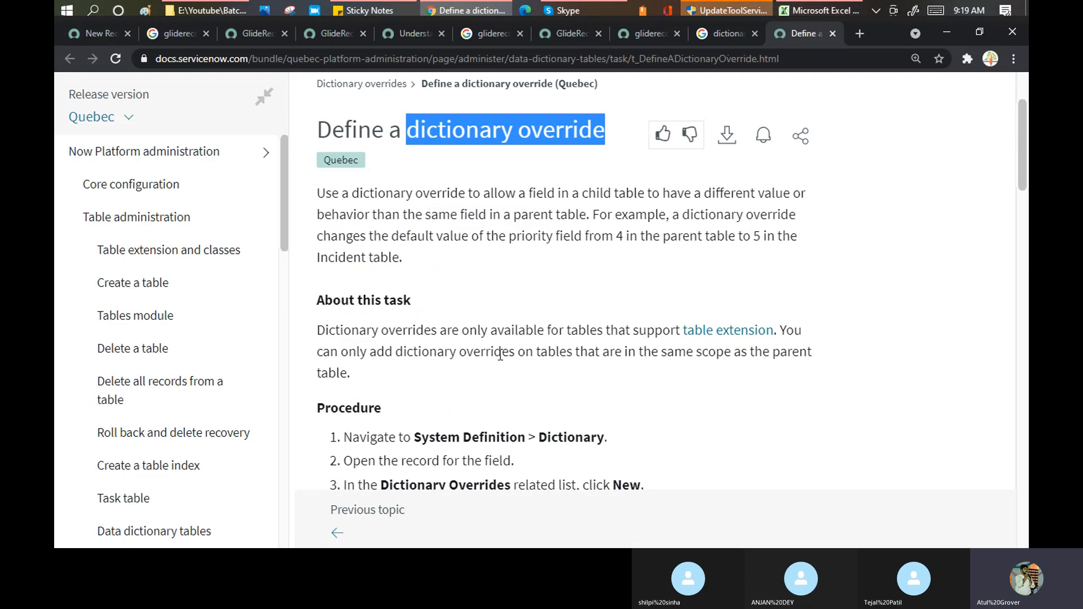
pyautogui.scroll(-1, 511, 398)
pyautogui.scroll(-2, 510, 398)
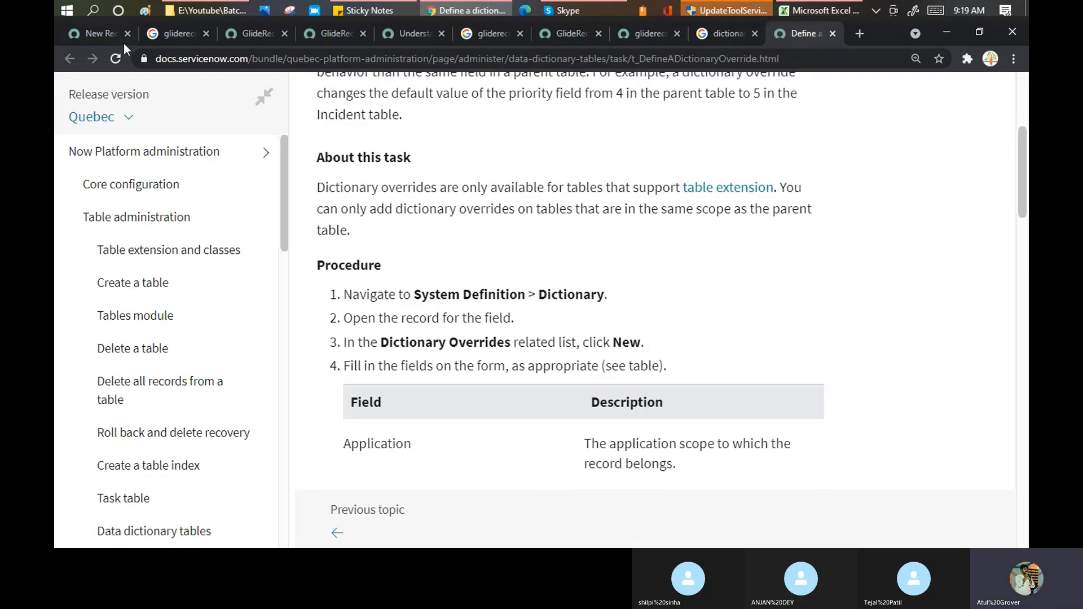
pyautogui.click(106, 32)
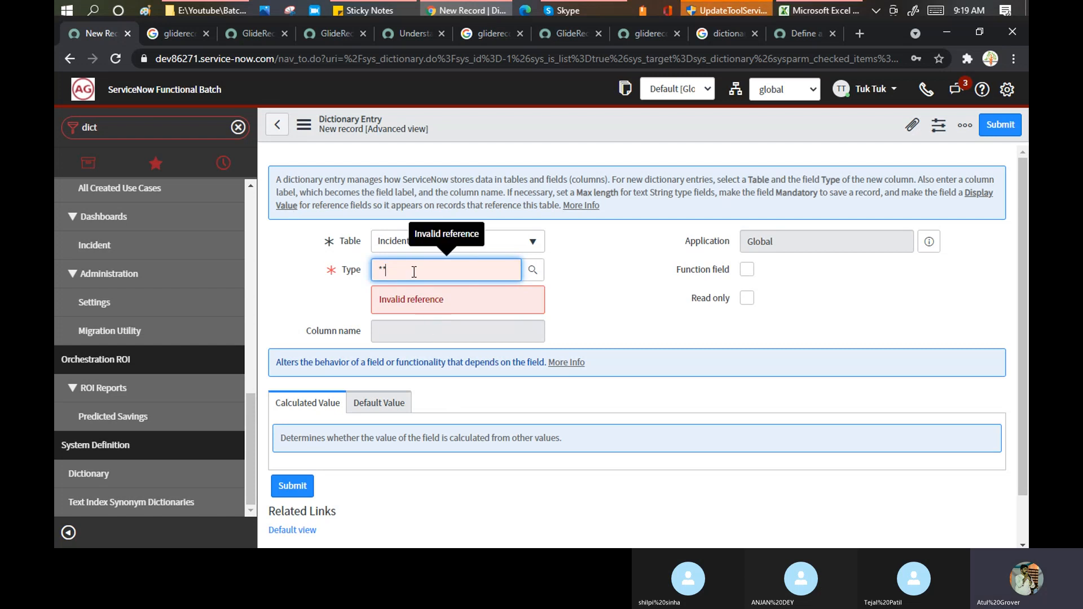
# - Clear the Type field and abandon the unsaved entry to go back to the Dictionary list
pyautogui.press('BackSpace')
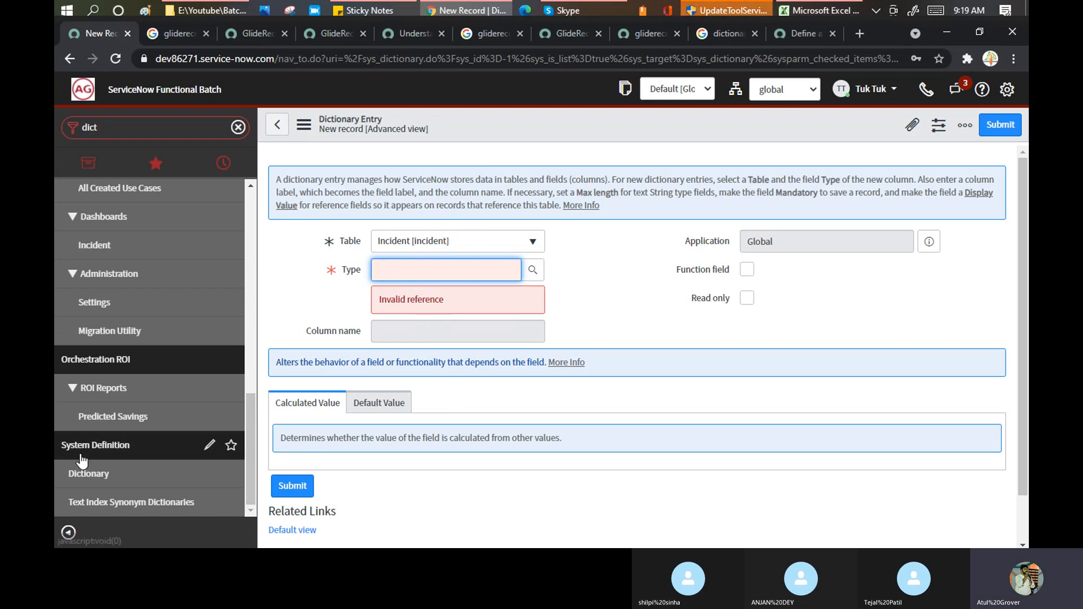
pyautogui.click(97, 476)
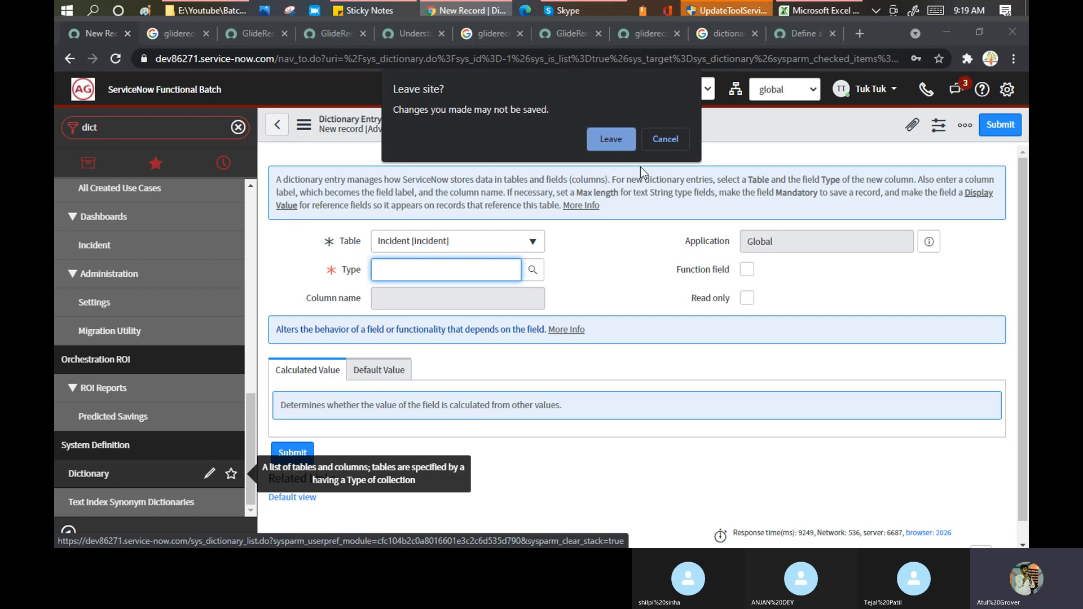
pyautogui.click(604, 134)
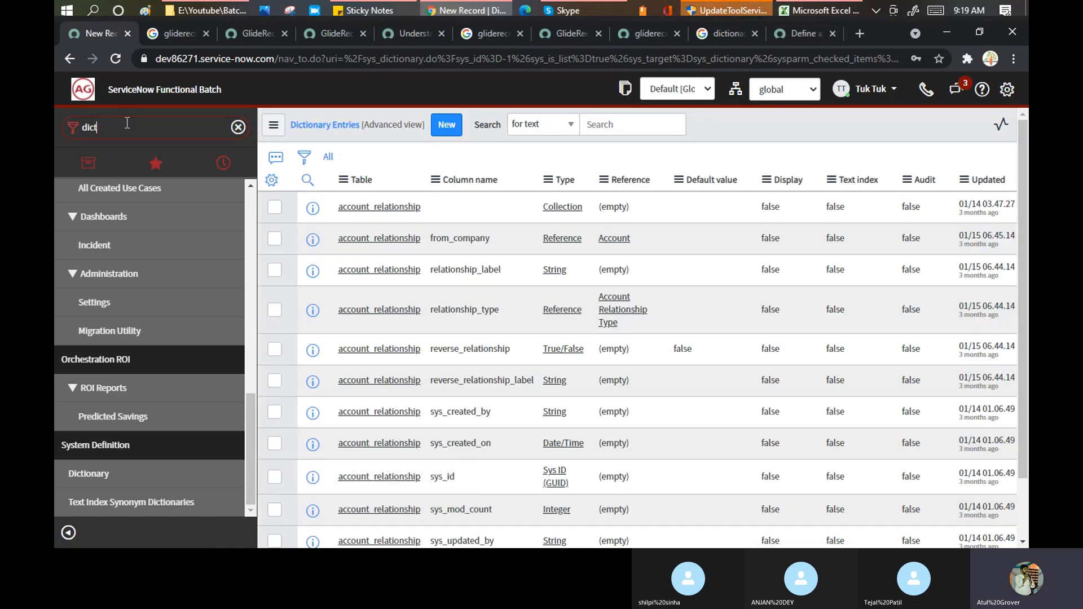
# - Filter the application navigator with 'table' to show the table-related modules
pyautogui.doubleClick(127, 123)
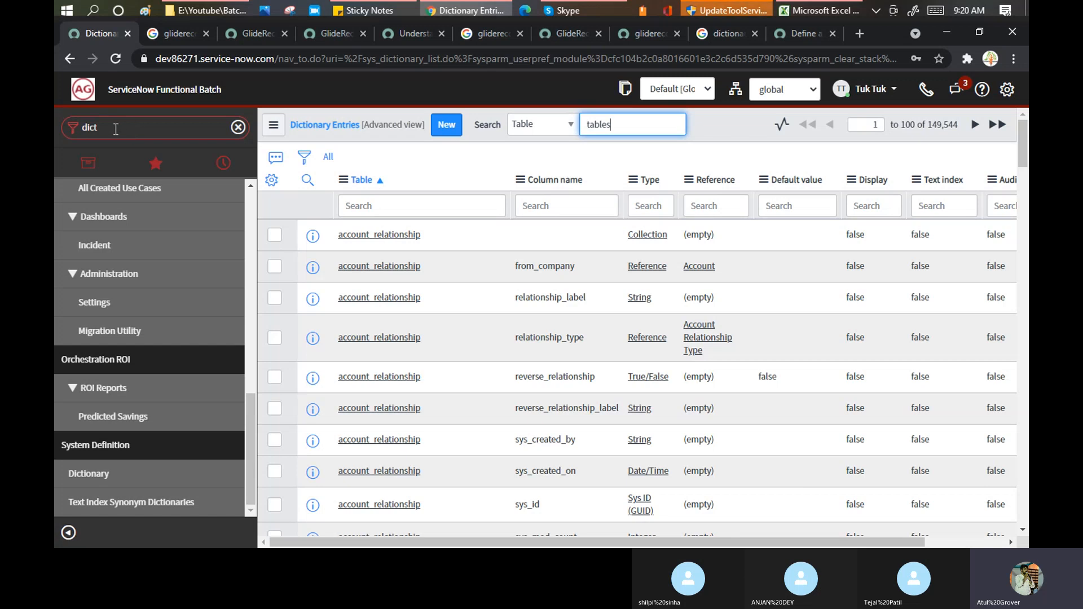
pyautogui.click(109, 125)
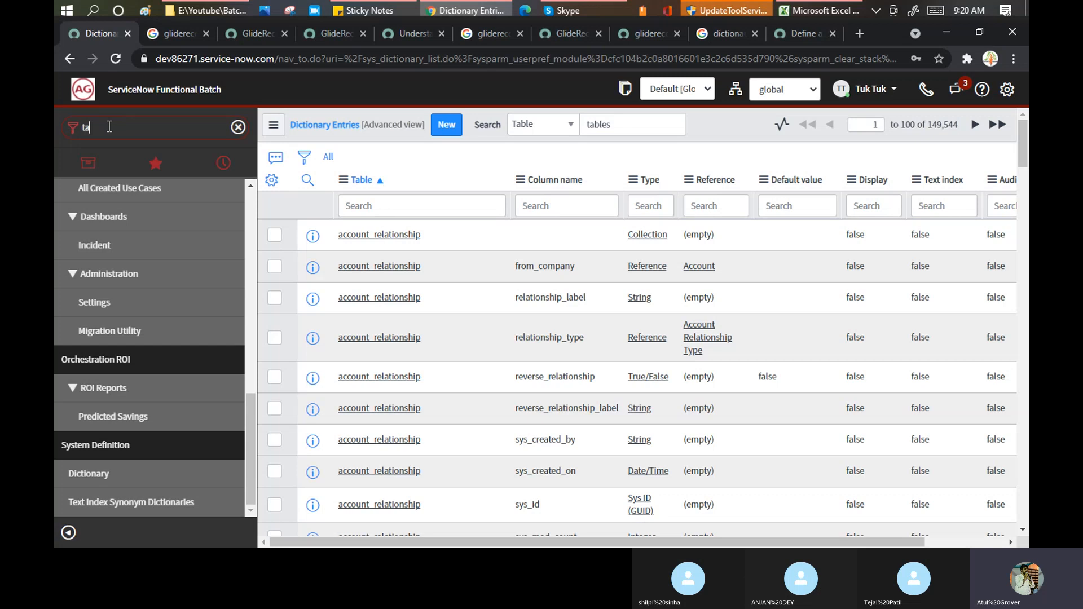
pyautogui.write('tables')
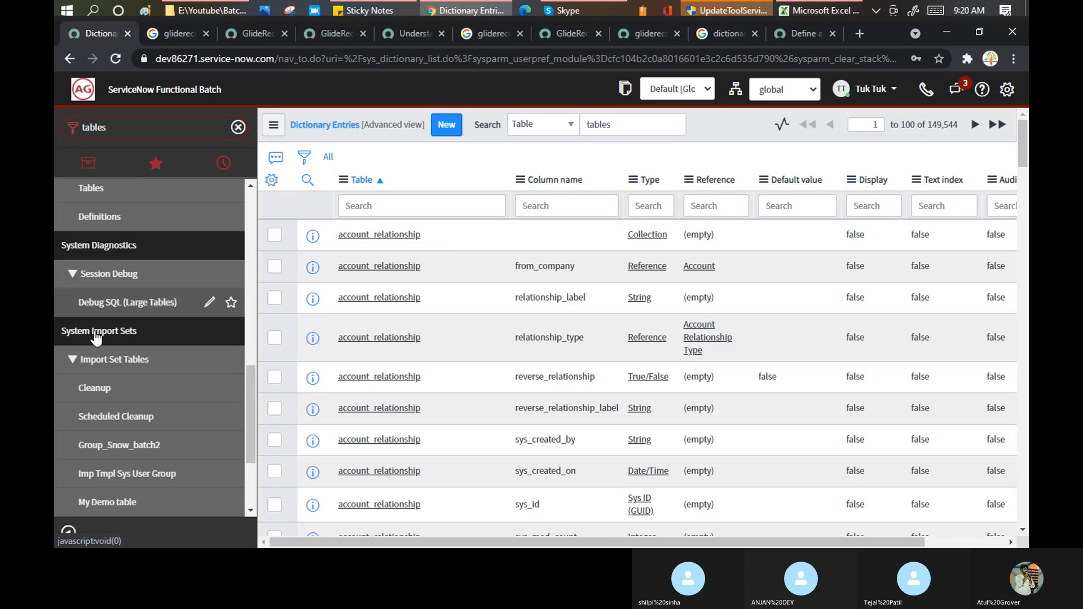
pyautogui.scroll(4, 96, 282)
# - Open System Definition > Tables, filter Label by *incident, and open the Incident table definition
pyautogui.click(93, 293)
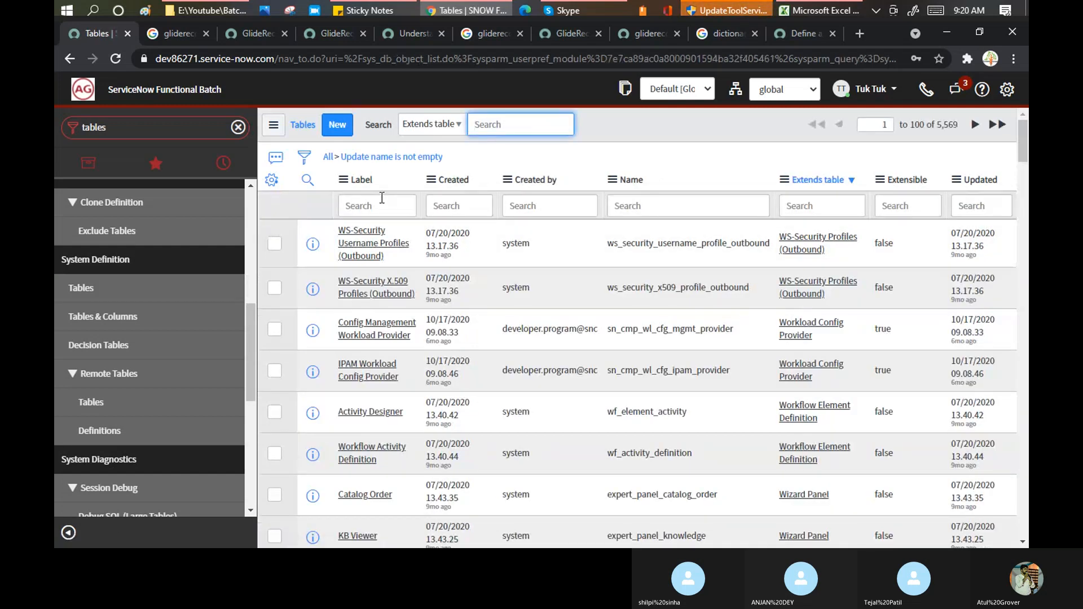
pyautogui.click(380, 204)
pyautogui.write('*in')
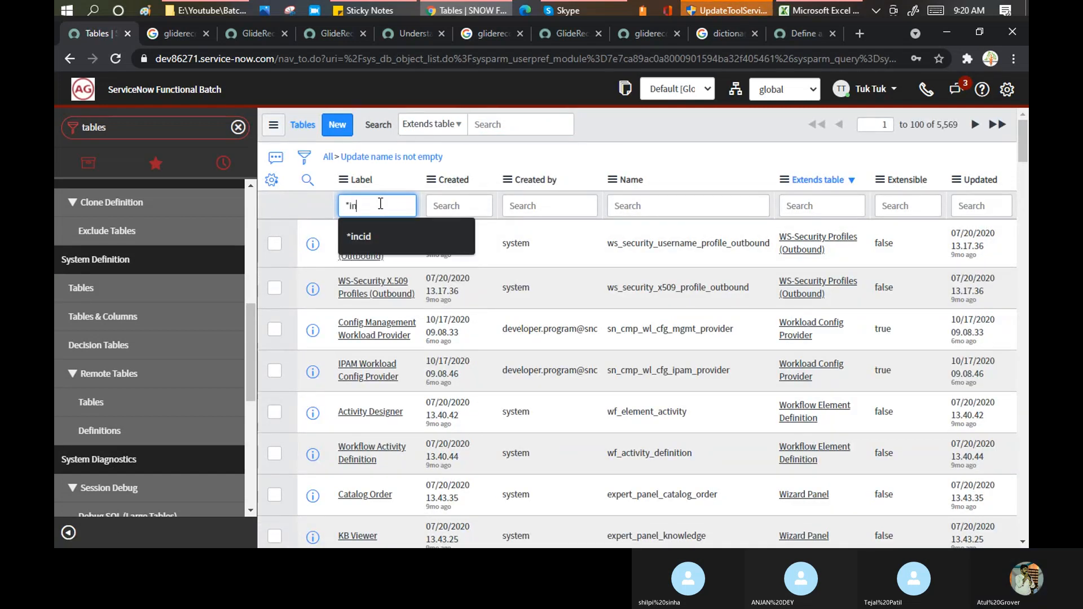
pyautogui.write('cident')
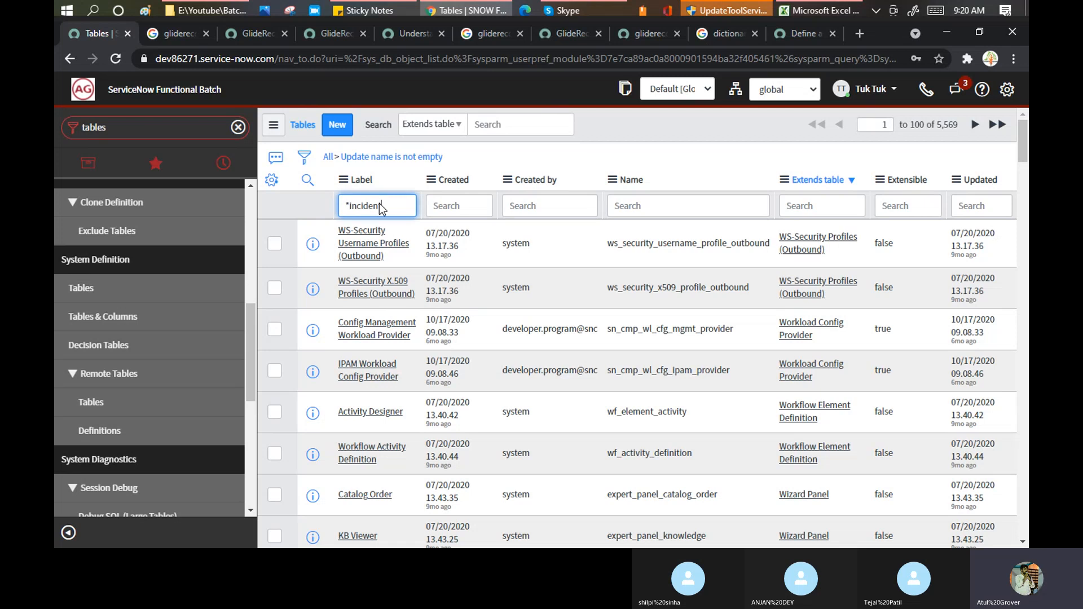
pyautogui.press('Return')
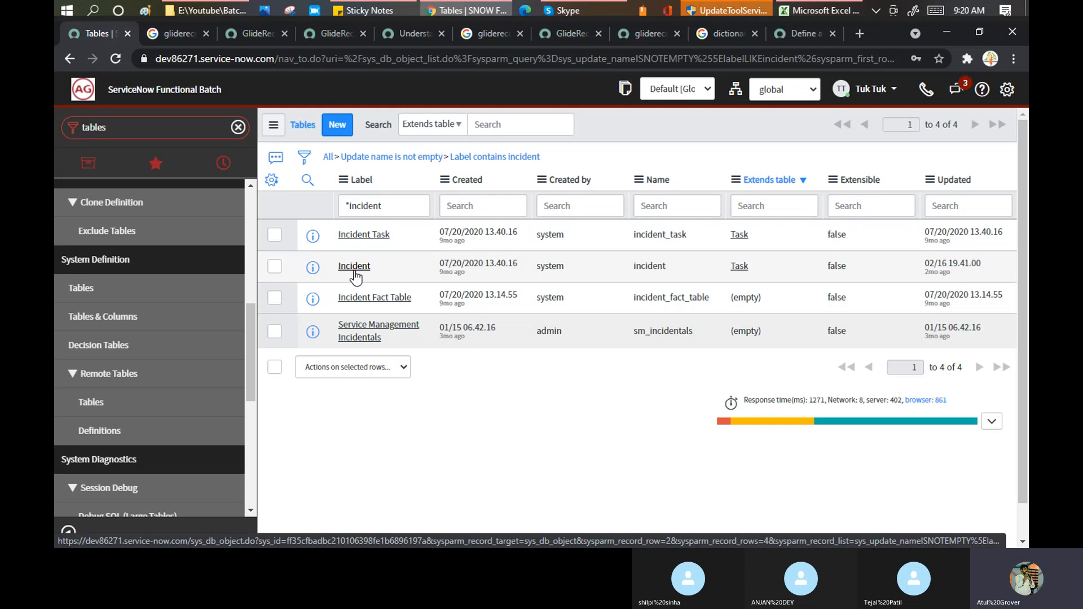
pyautogui.click(354, 267)
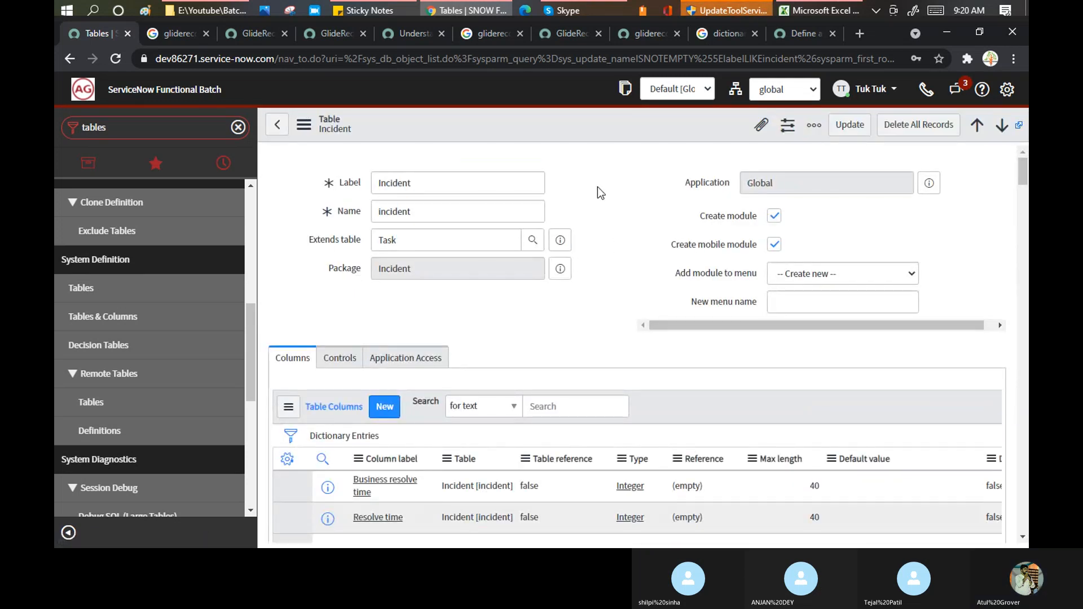
pyautogui.scroll(-5, 597, 187)
pyautogui.scroll(-15, 598, 186)
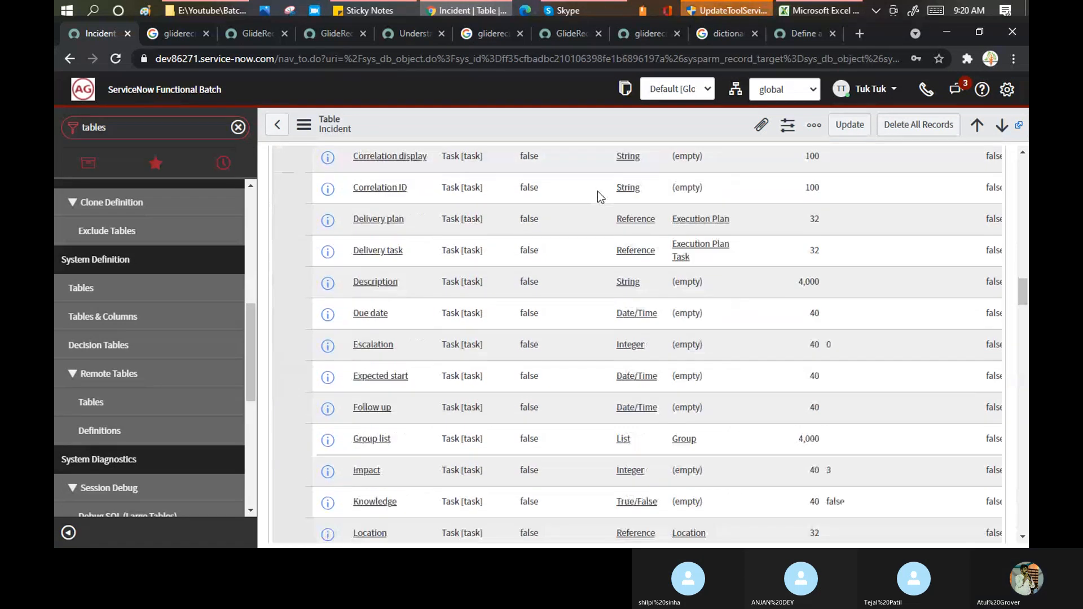
pyautogui.scroll(-20, 598, 192)
pyautogui.scroll(-6, 595, 209)
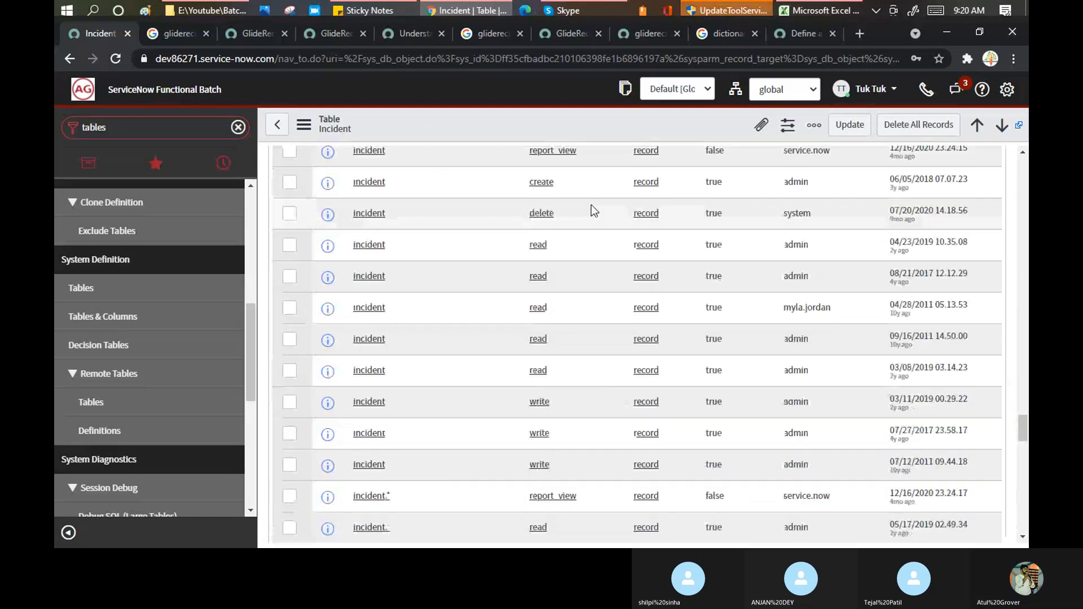
pyautogui.scroll(5, 580, 254)
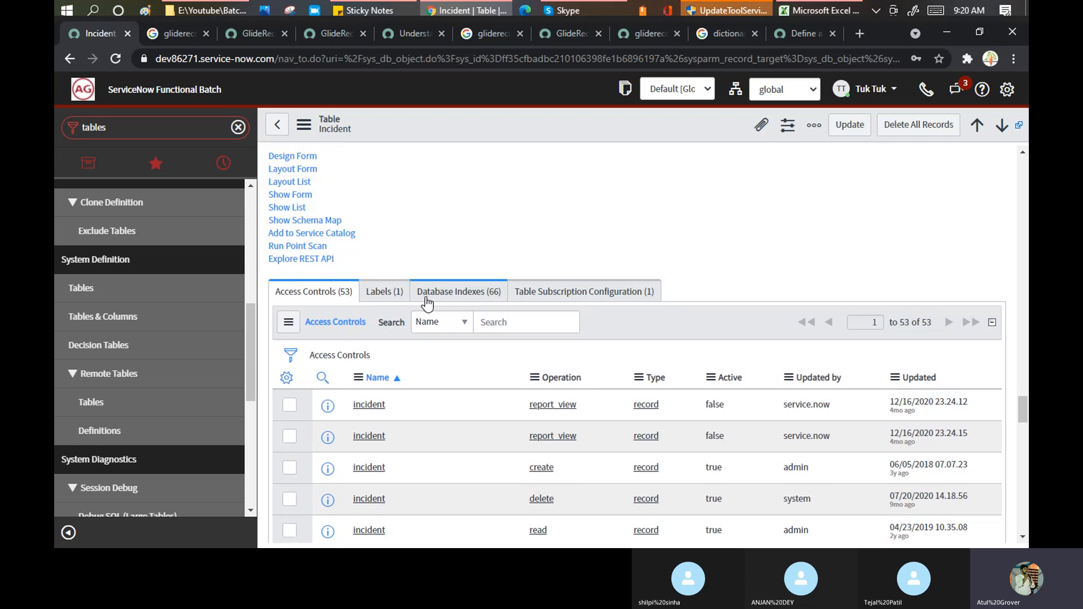
pyautogui.scroll(1, 502, 221)
pyautogui.scroll(2, 502, 221)
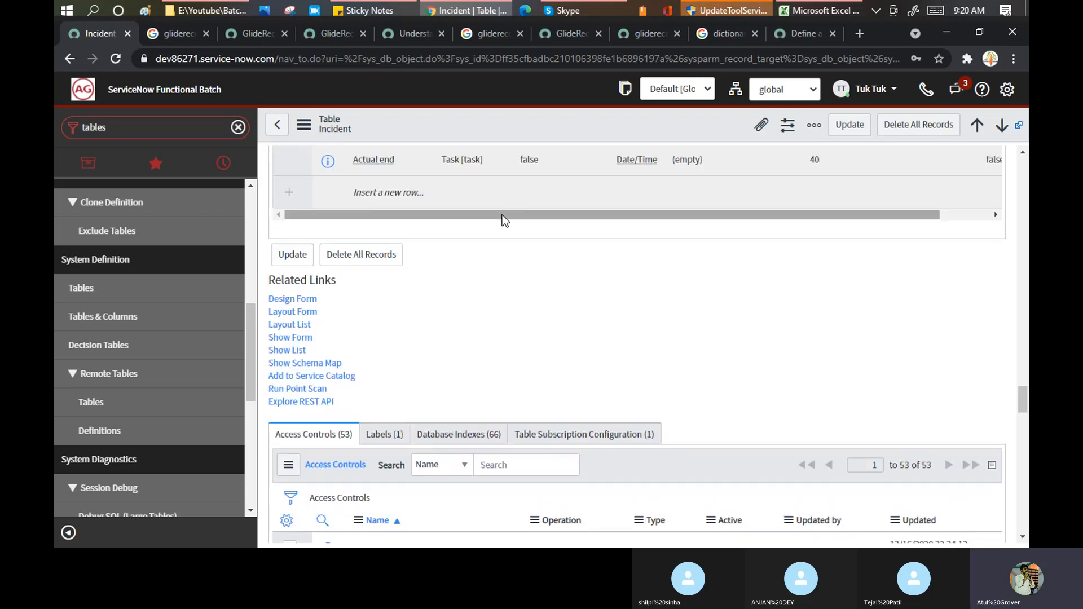
pyautogui.scroll(-1, 503, 220)
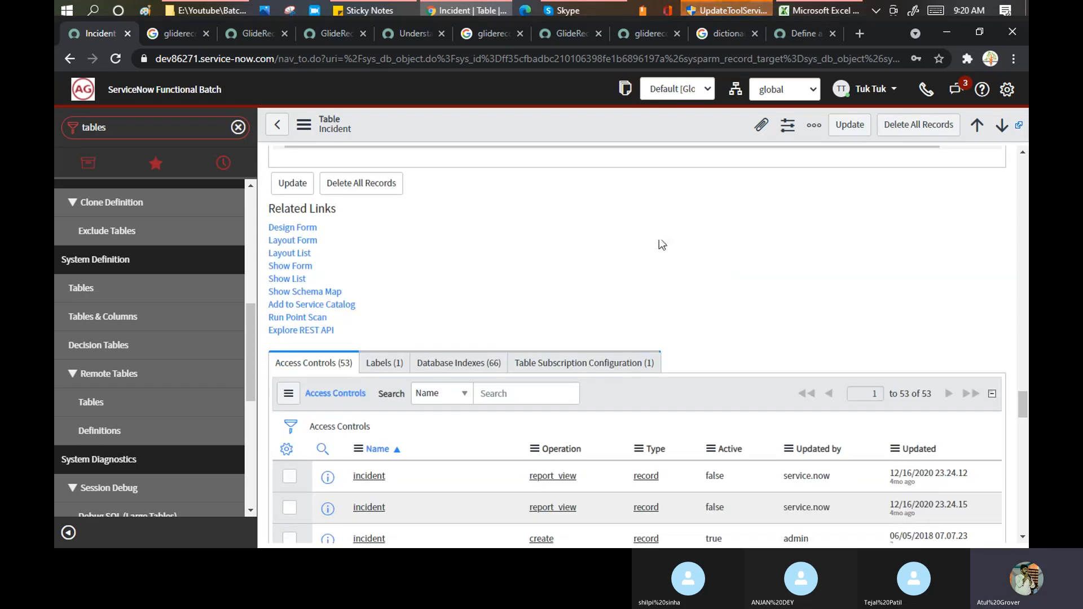
pyautogui.scroll(-20, 655, 245)
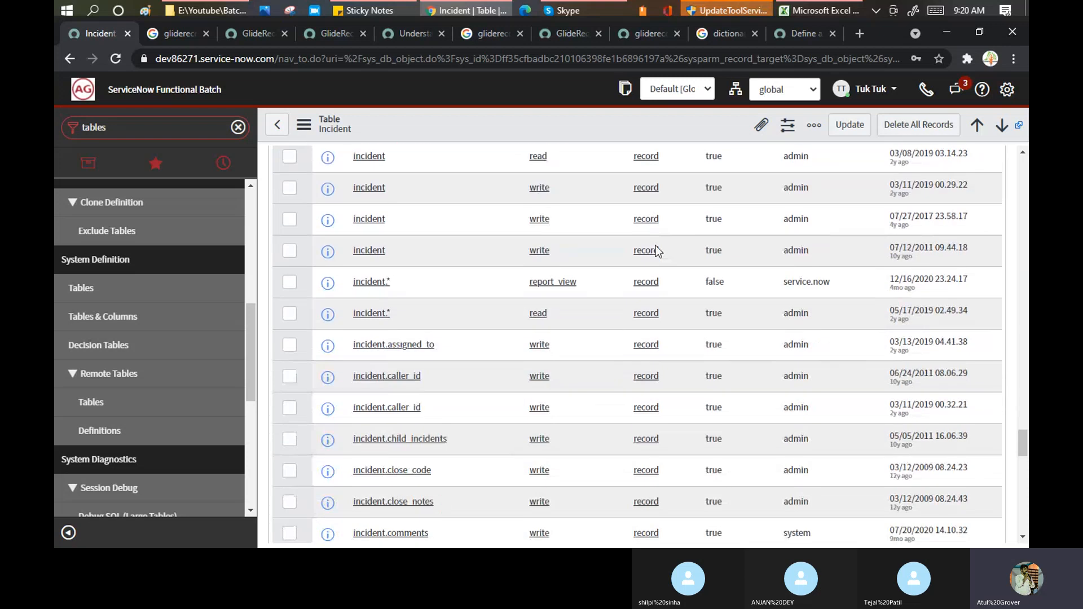
pyautogui.scroll(20, 653, 258)
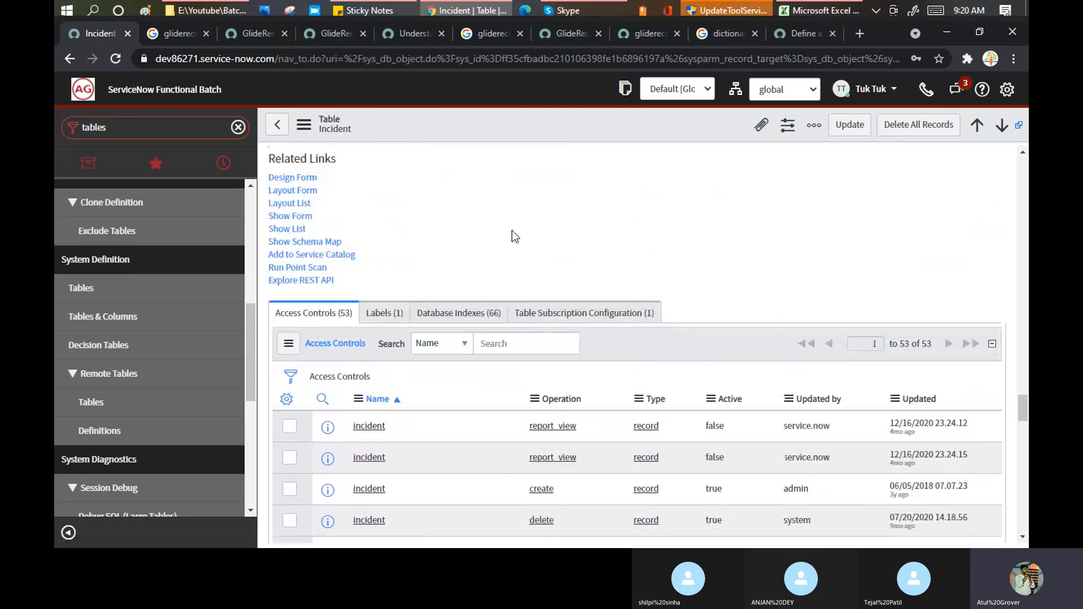
pyautogui.scroll(15, 512, 236)
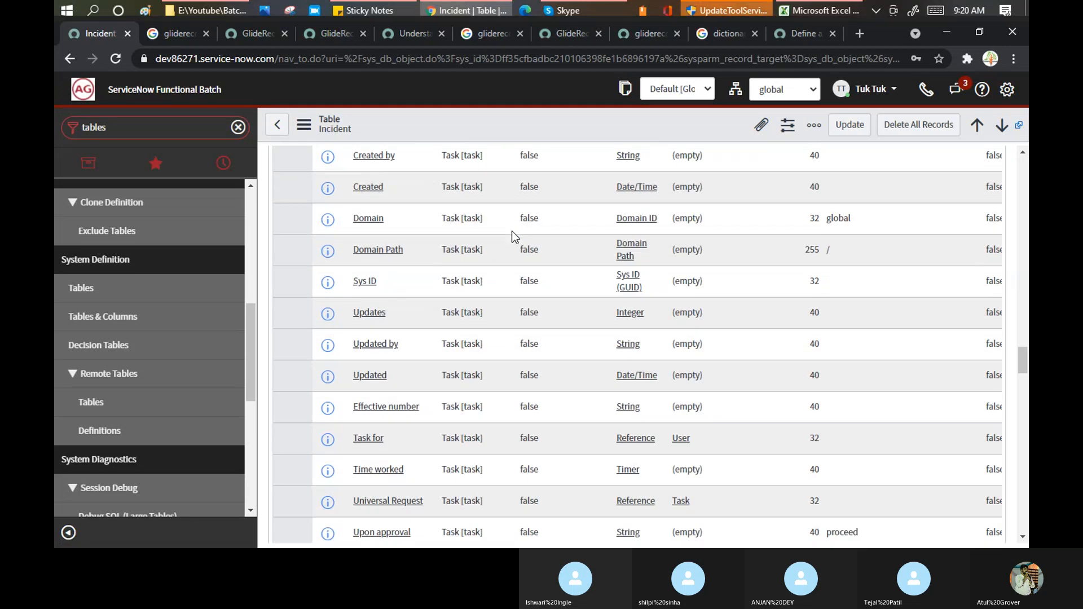
pyautogui.scroll(15, 512, 235)
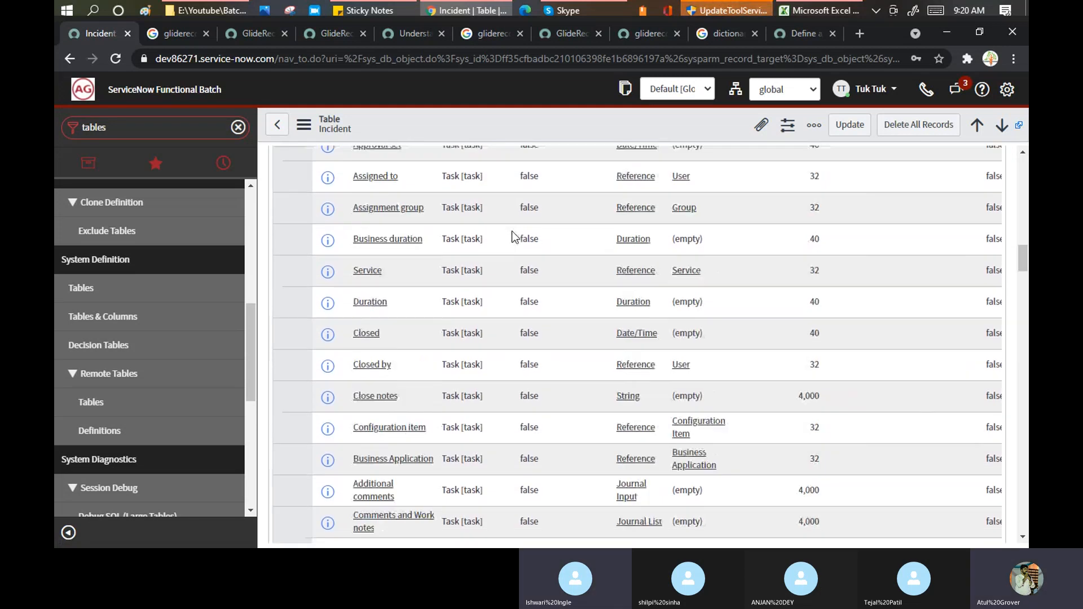
pyautogui.scroll(10, 513, 231)
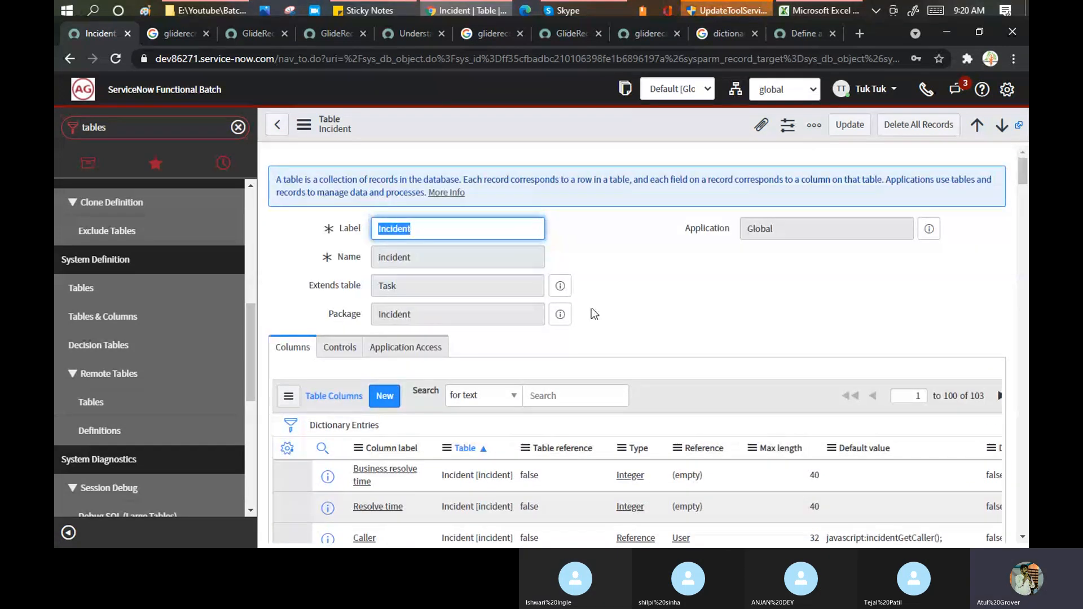
pyautogui.scroll(-20, 645, 307)
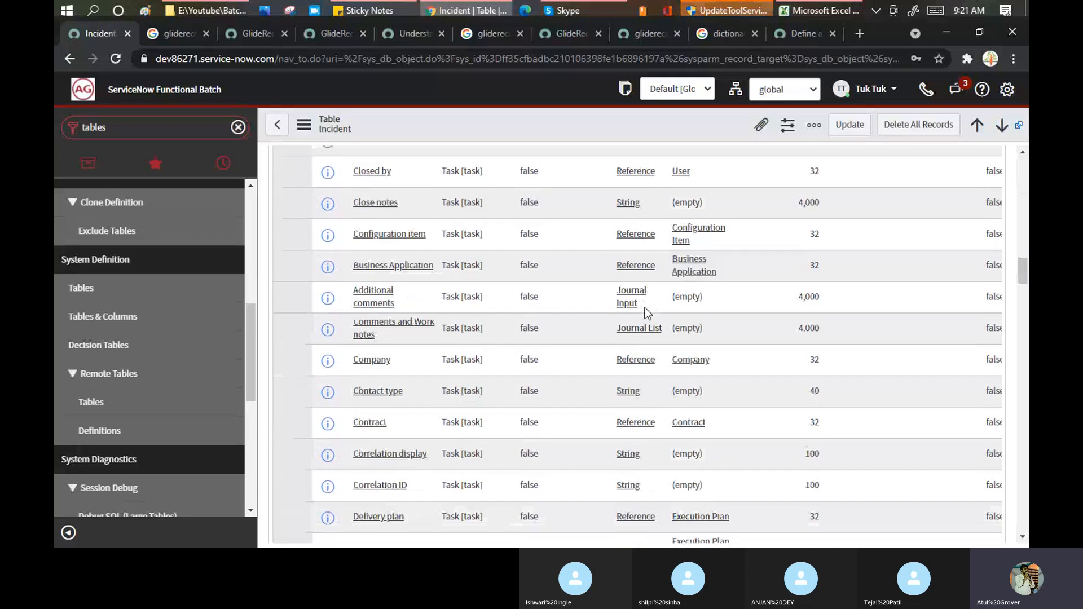
pyautogui.scroll(-20, 646, 317)
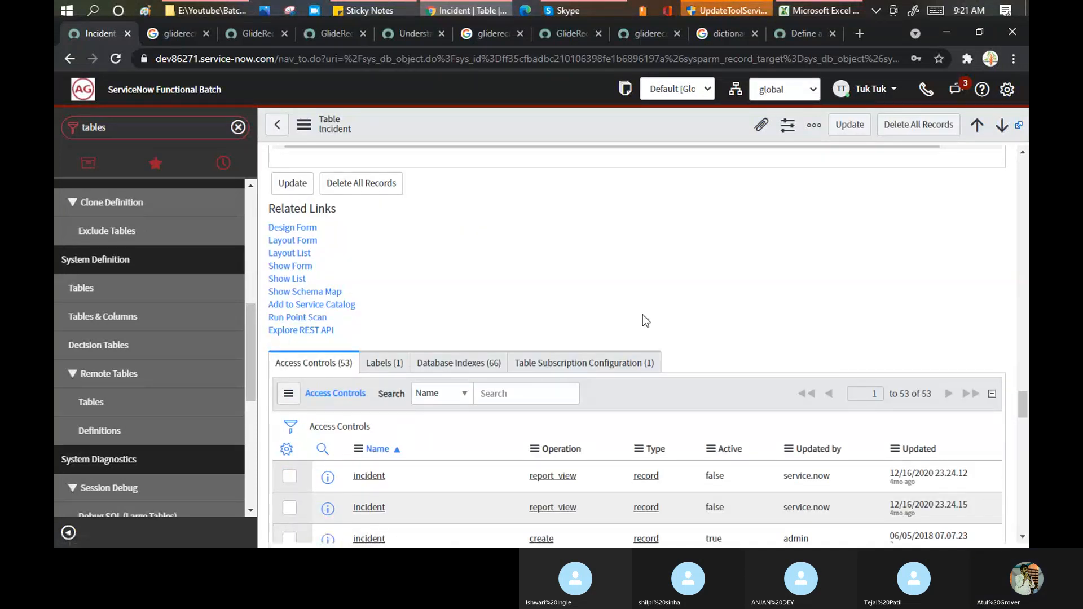
pyautogui.scroll(-5, 643, 316)
pyautogui.click(277, 127)
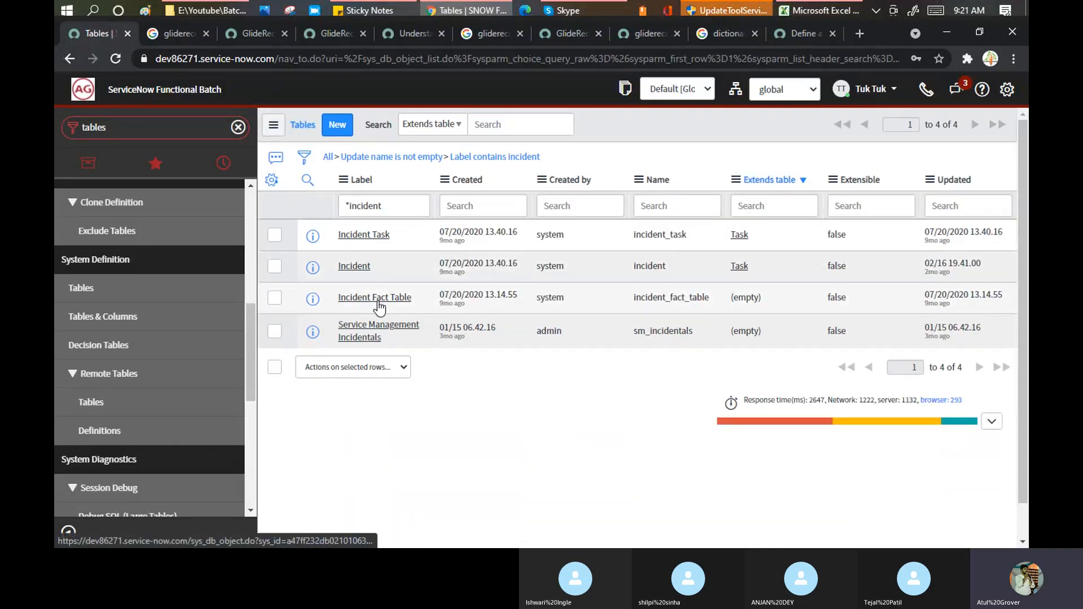
# - Open the Incident Task table definition and filter the navigator with 'dict'
pyautogui.click(361, 235)
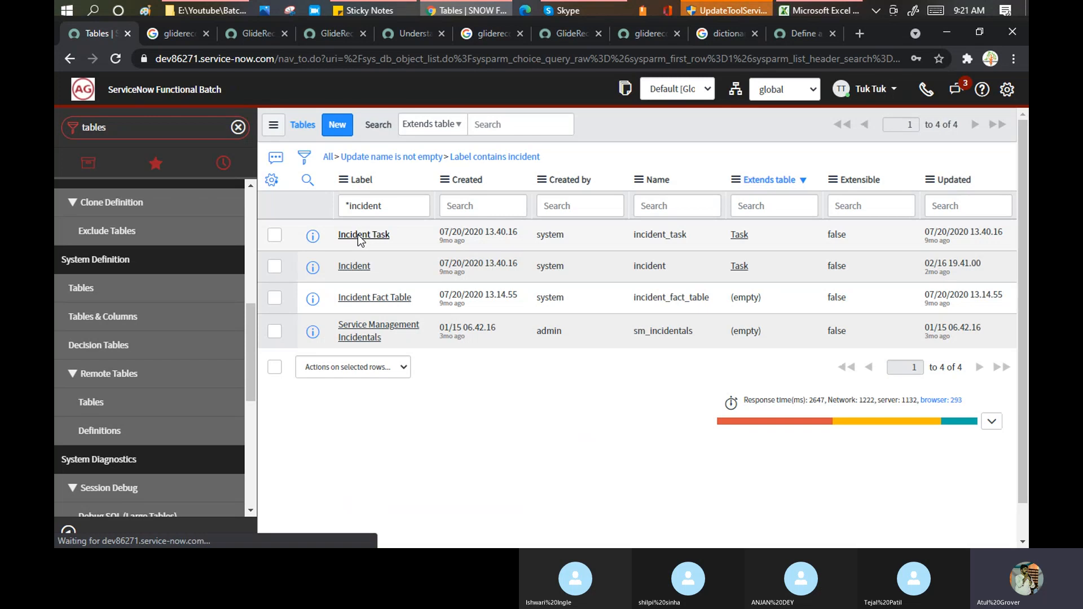
pyautogui.doubleClick(117, 130)
pyautogui.write('disct')
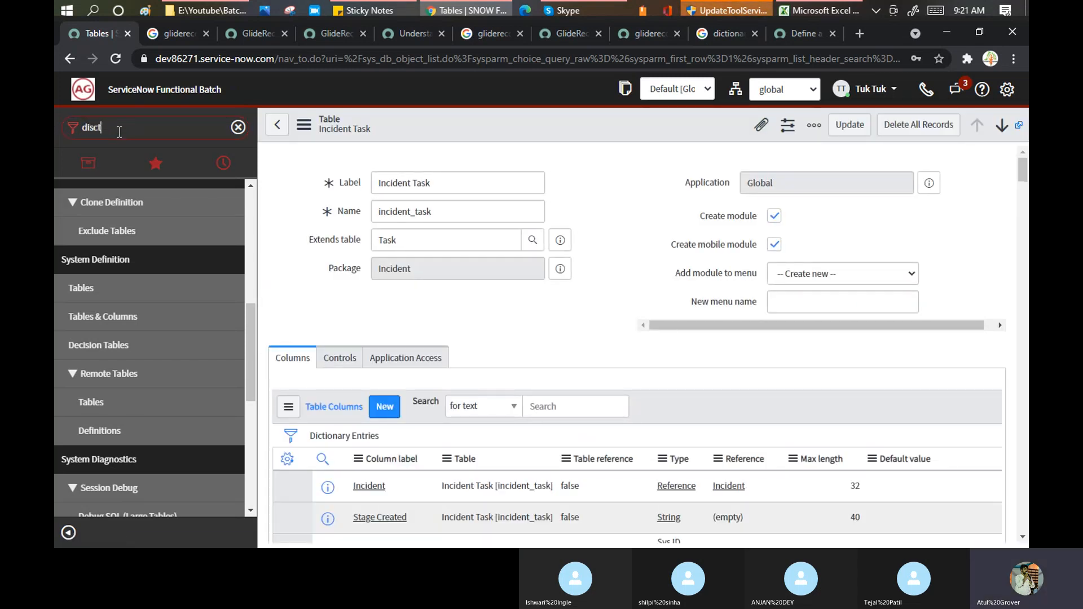
pyautogui.write('c')
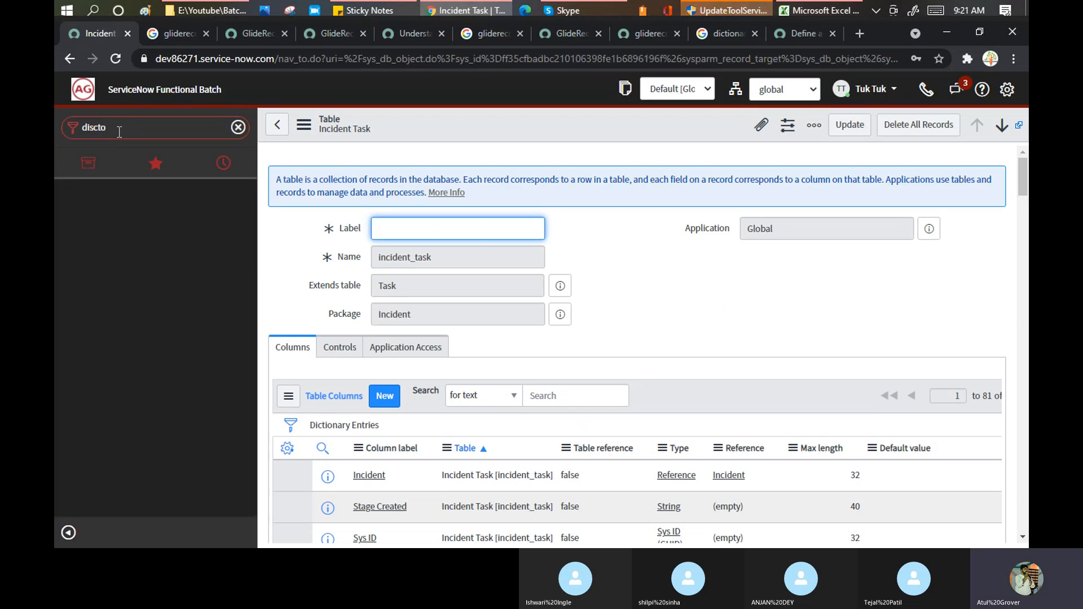
pyautogui.doubleClick(119, 132)
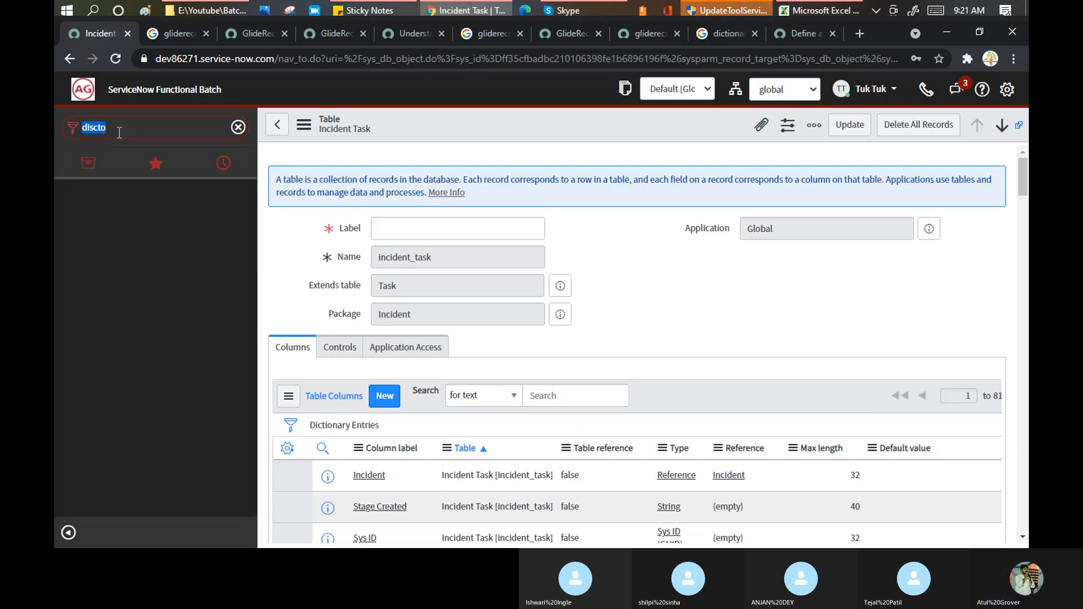
pyautogui.write('dict')
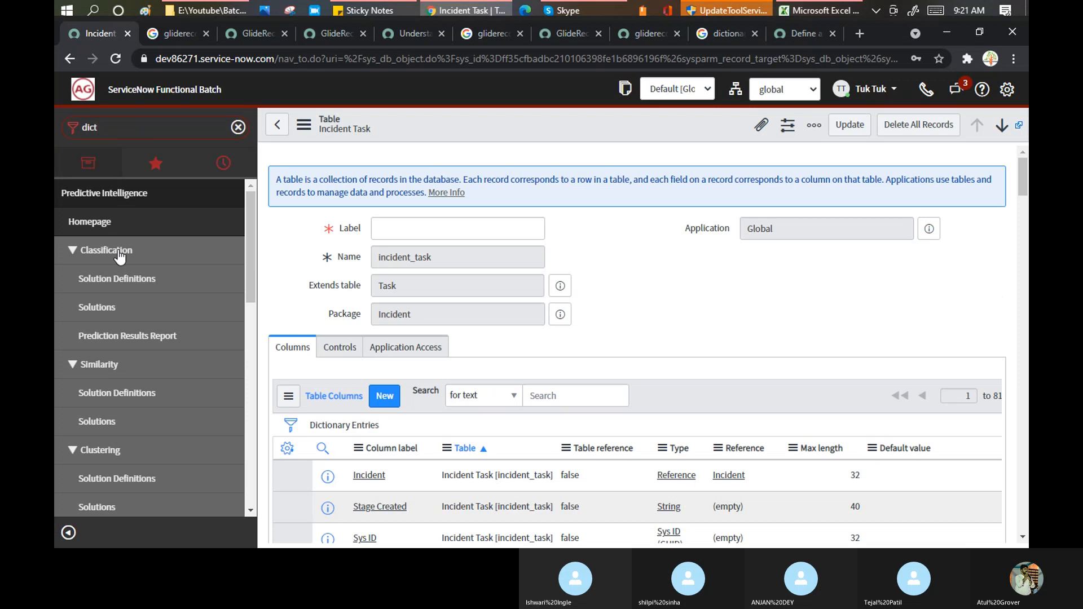
# - Open System Definition > Dictionary in a new tab and return to the override docs
pyautogui.scroll(-10, 162, 403)
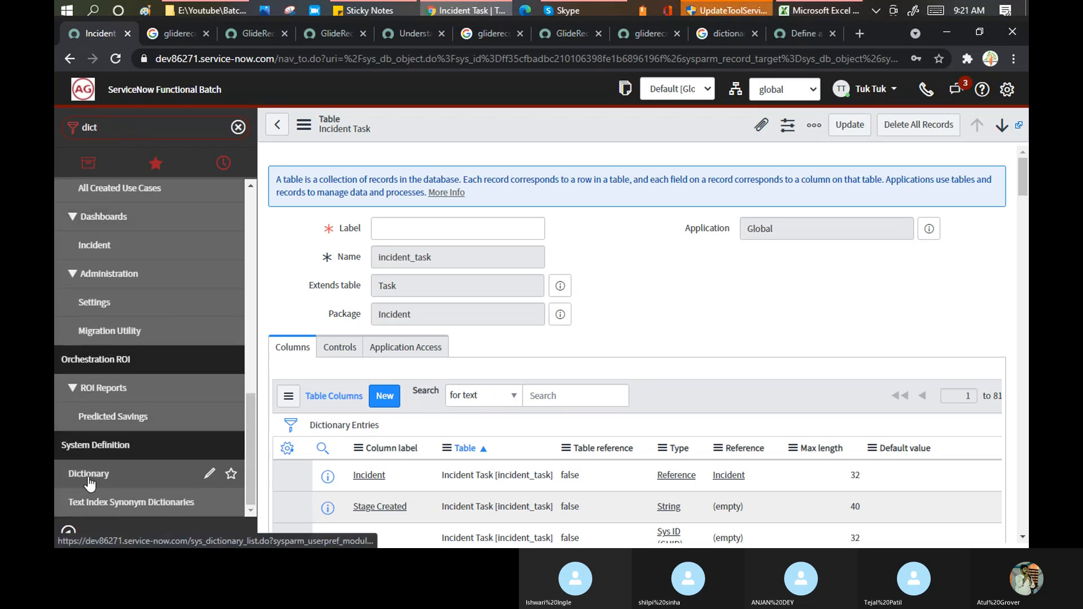
pyautogui.middleClick(89, 475)
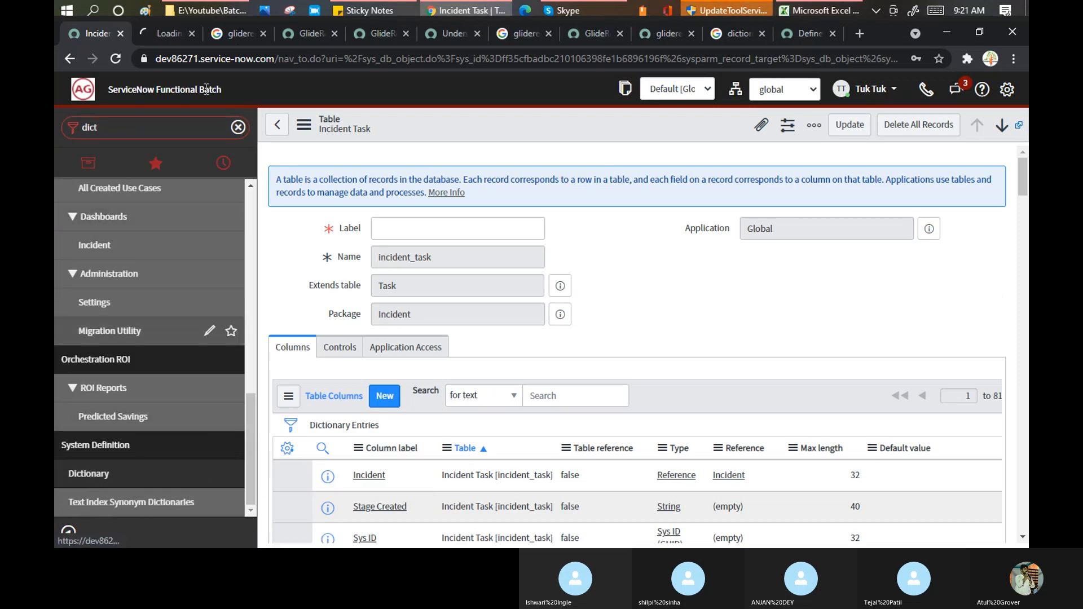
pyautogui.click(811, 30)
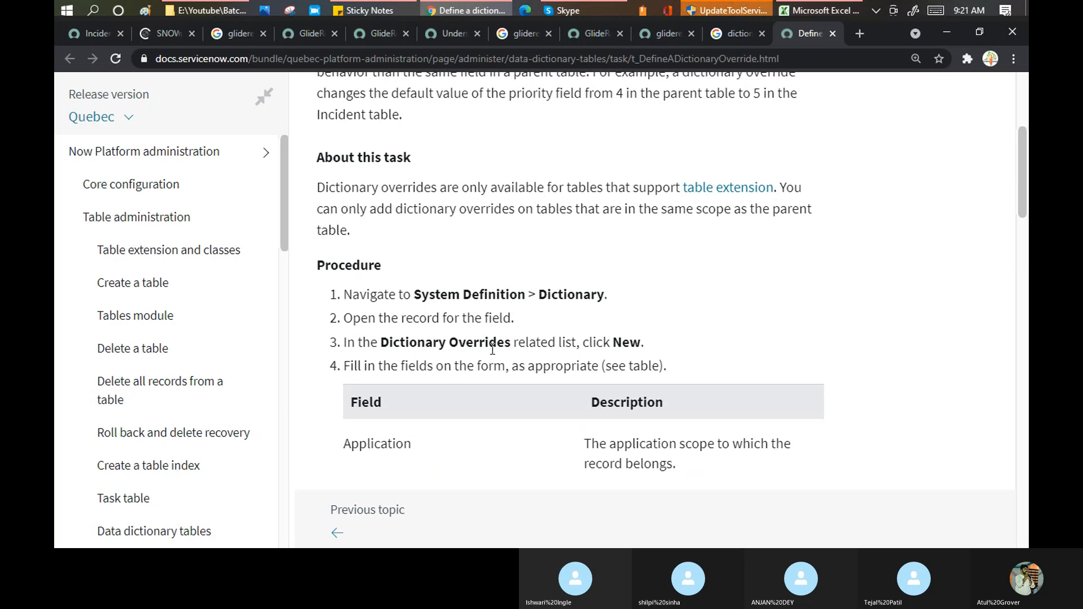
# - Highlight procedure step 3: 'In the Dictionary Overrides related list, click New.'
pyautogui.moveTo(389, 343); pyautogui.dragTo(648, 350)
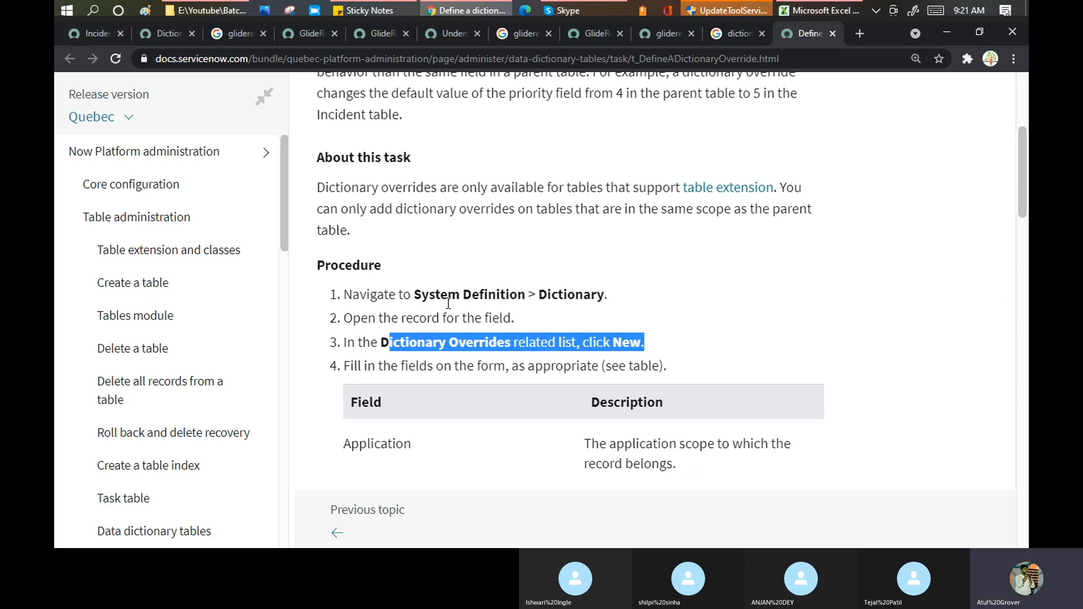
# - Filter the Dictionary Entries list by Table *inciden and open the caller_id entry
pyautogui.hotkey('ctrl', '2')
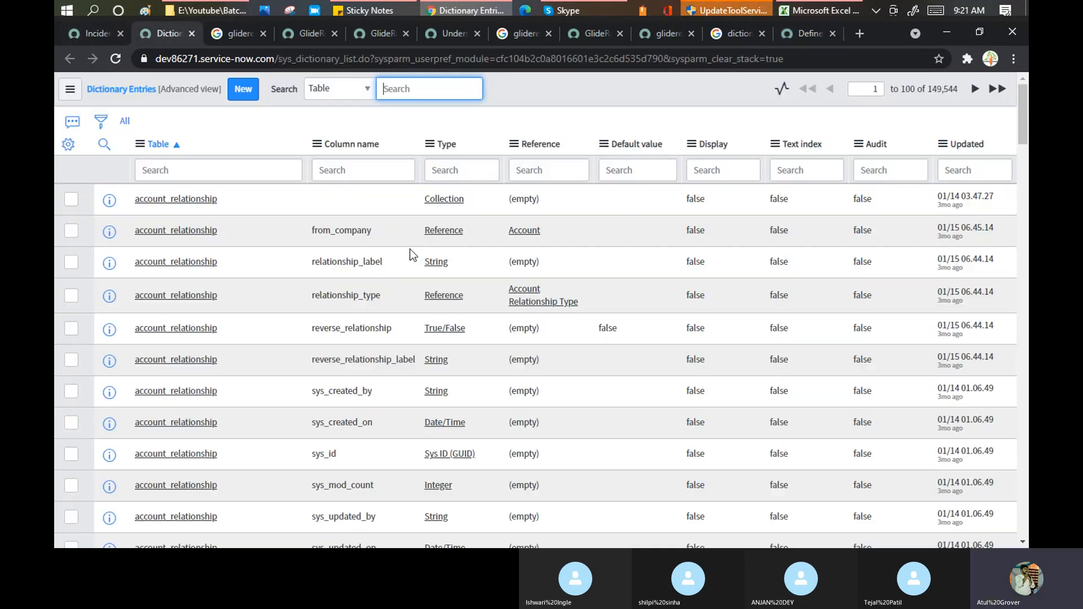
pyautogui.click(212, 167)
pyautogui.write('*inc')
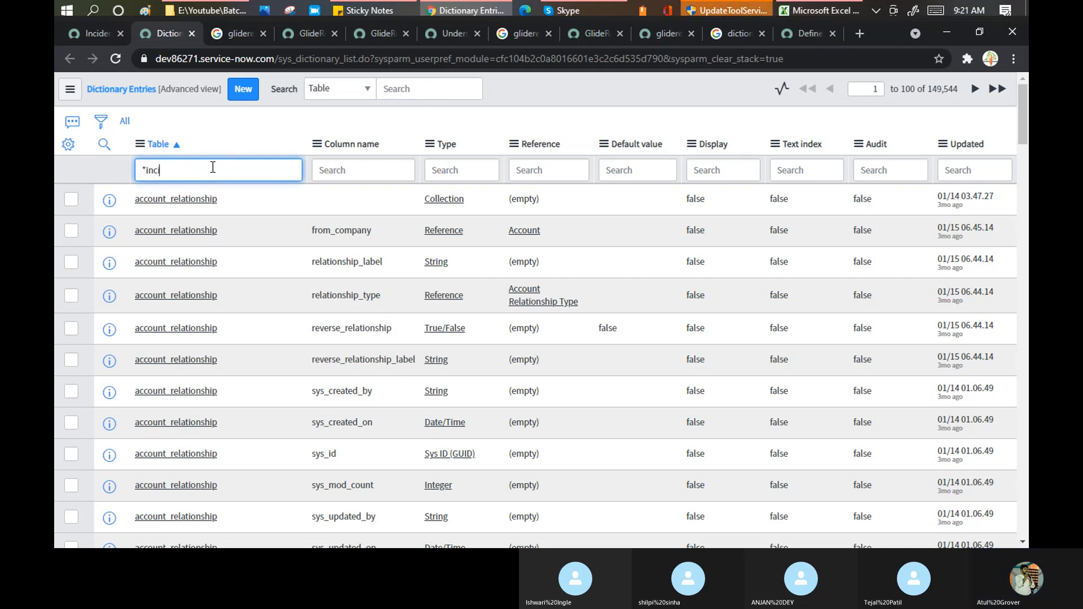
pyautogui.write('iden')
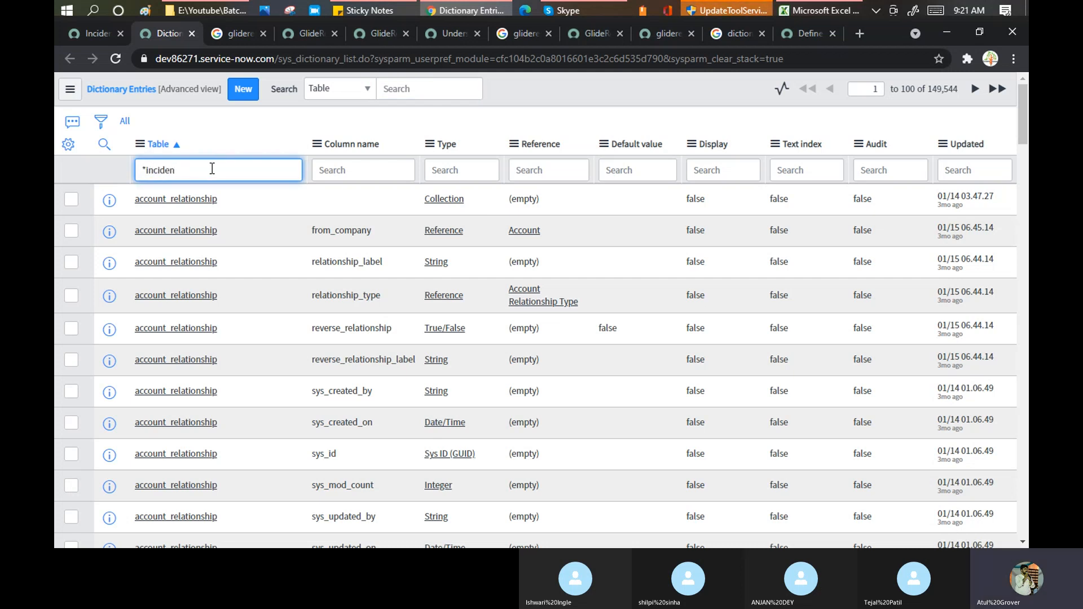
pyautogui.press('Return')
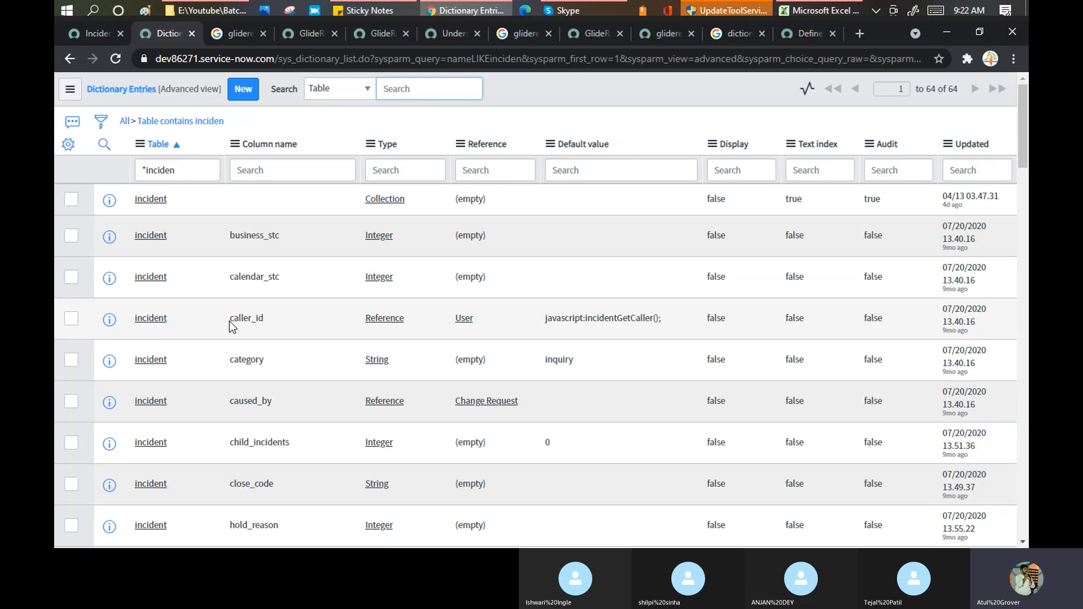
pyautogui.doubleClick(276, 322)
# - Open the incident caller_id dictionary record and review its Choices and Access Controls related lists
pyautogui.click(159, 319)
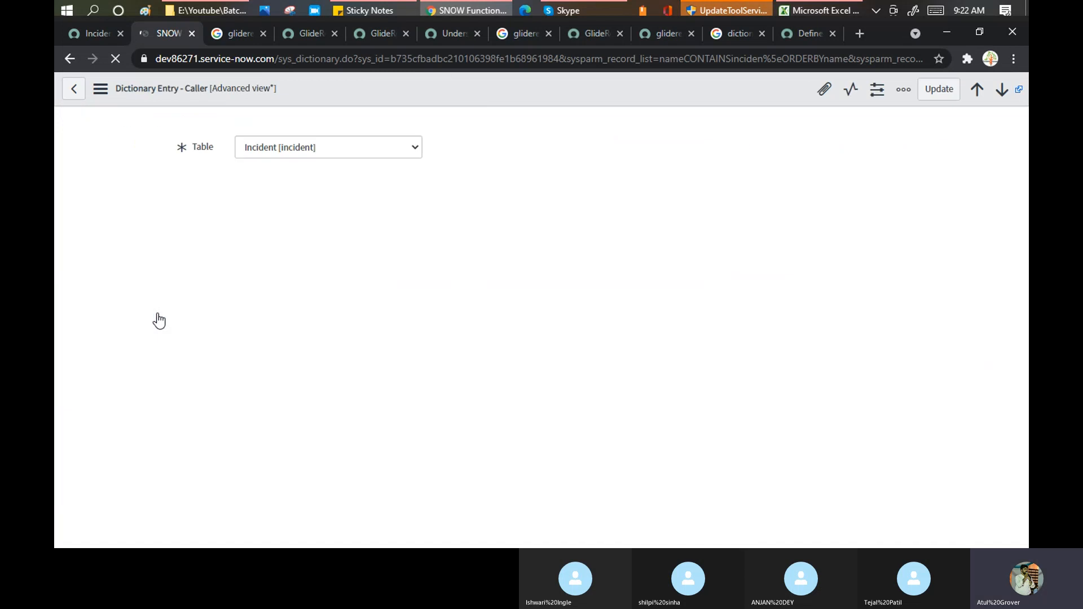
pyautogui.scroll(-4, 493, 211)
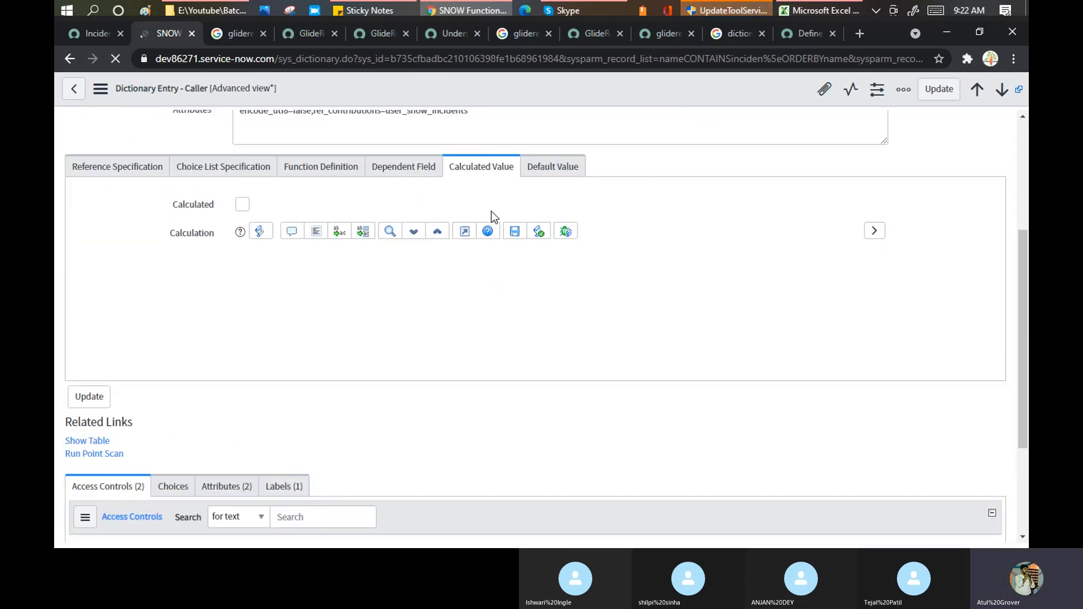
pyautogui.scroll(-3, 477, 276)
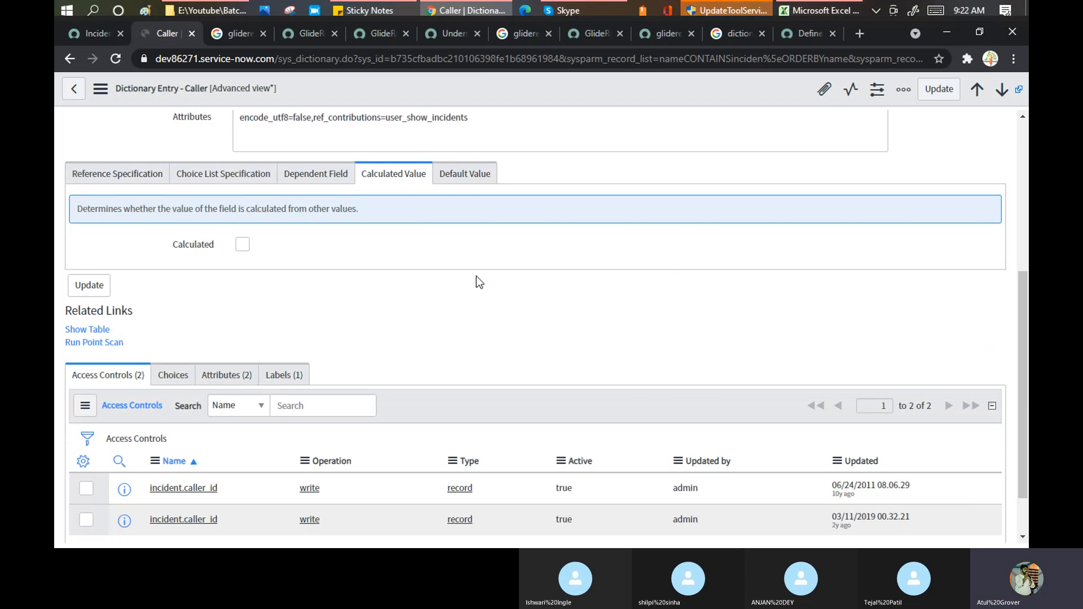
pyautogui.scroll(-4, 477, 281)
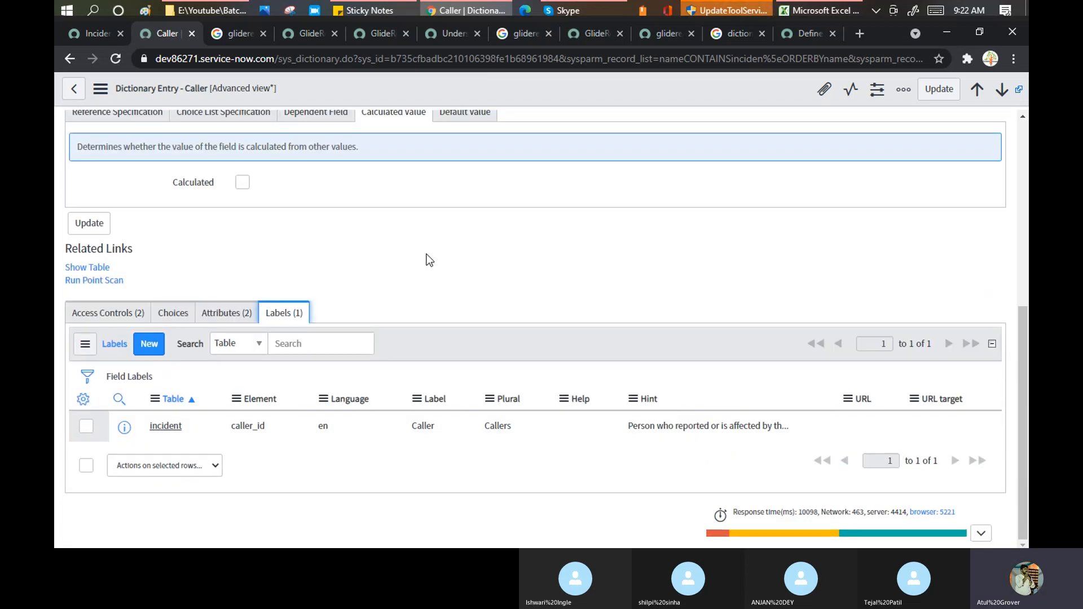
pyautogui.scroll(6, 429, 259)
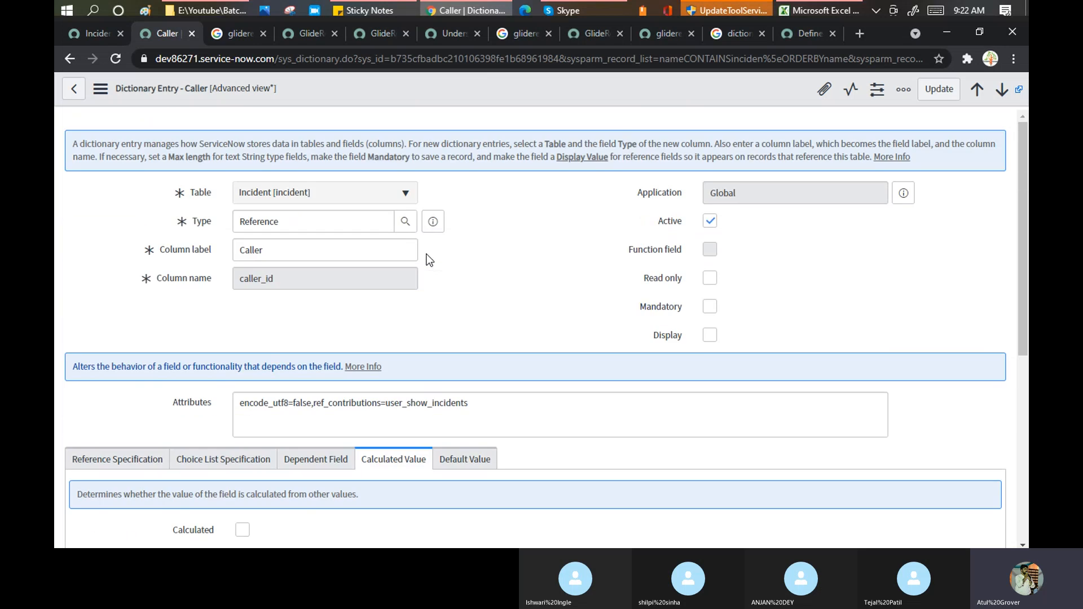
pyautogui.scroll(-4, 503, 240)
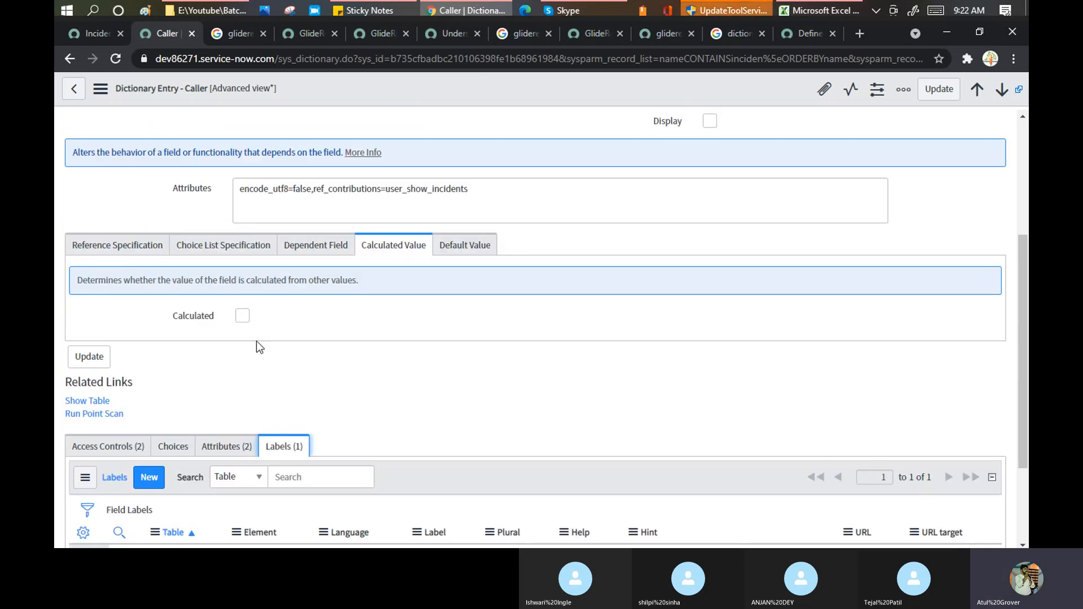
pyautogui.scroll(-2, 235, 338)
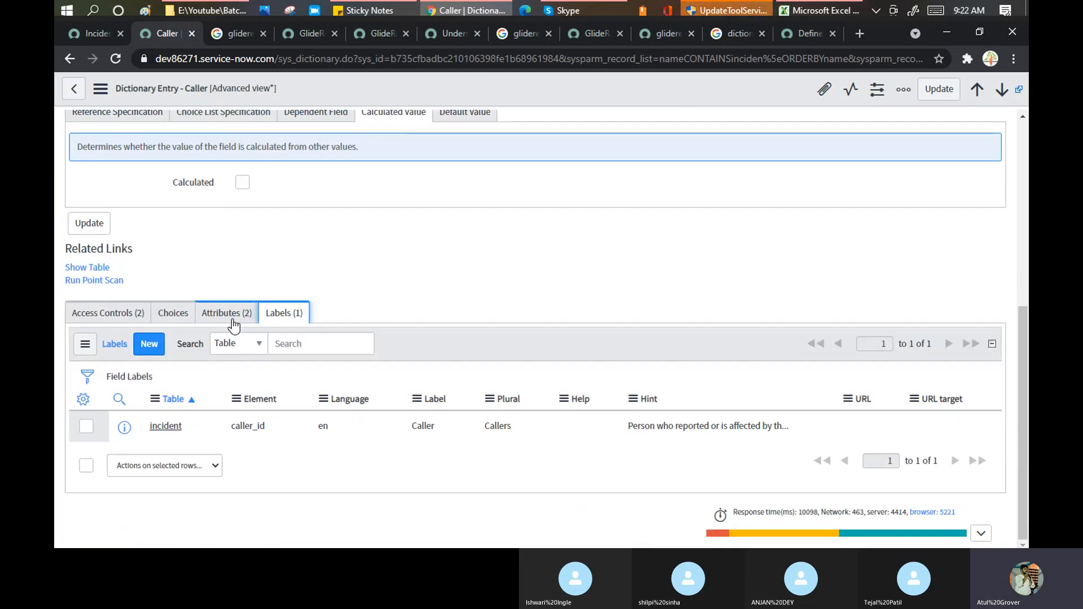
pyautogui.click(169, 321)
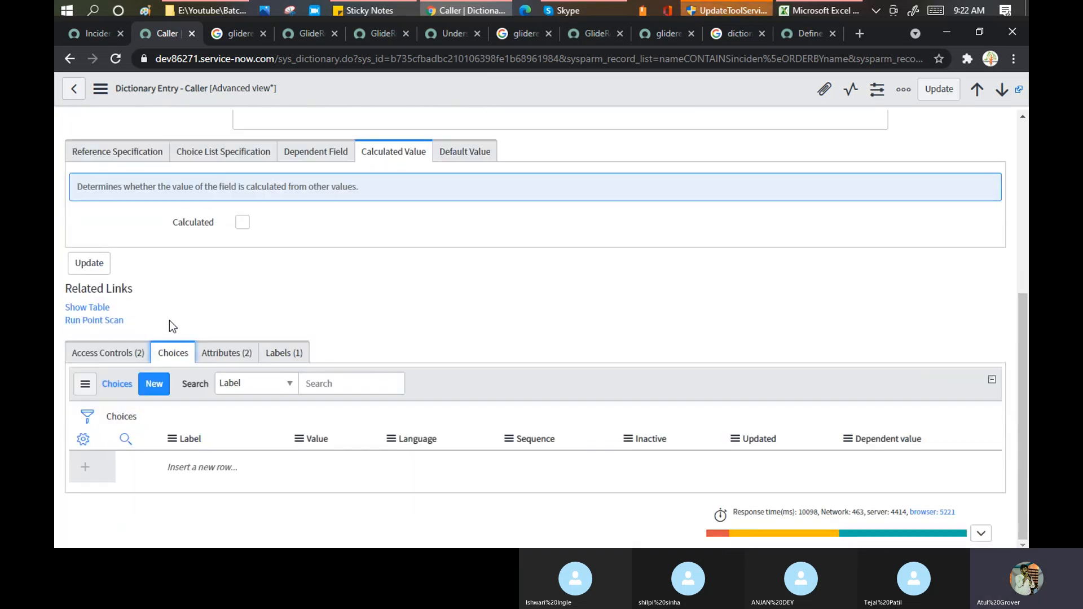
pyautogui.click(95, 355)
# - Scroll the override docs to the Field/Description table, then return to the Incident Task table record
pyautogui.click(797, 33)
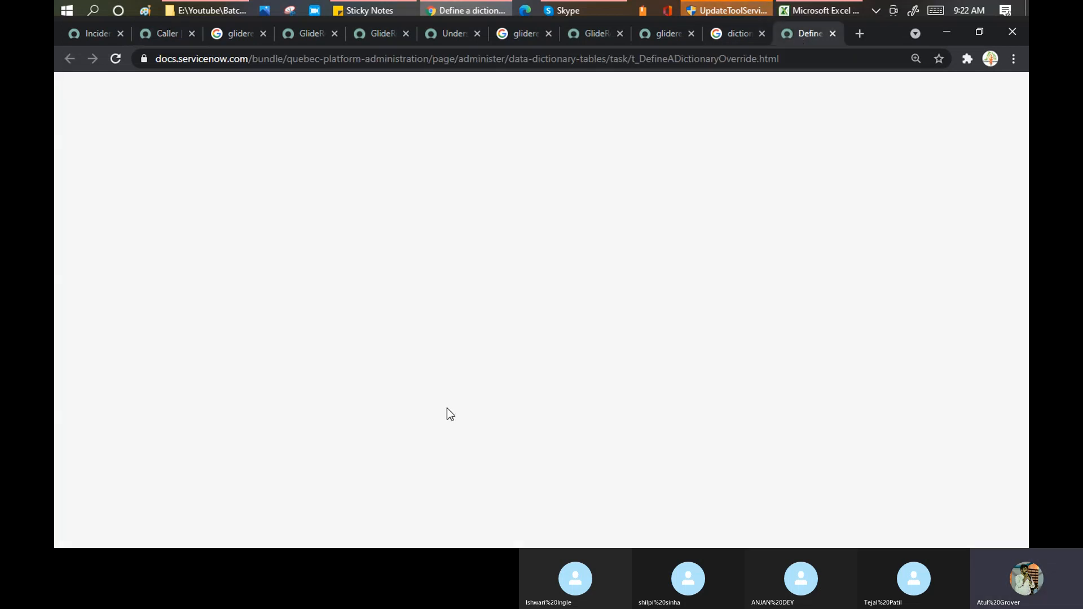
pyautogui.scroll(-3, 465, 305)
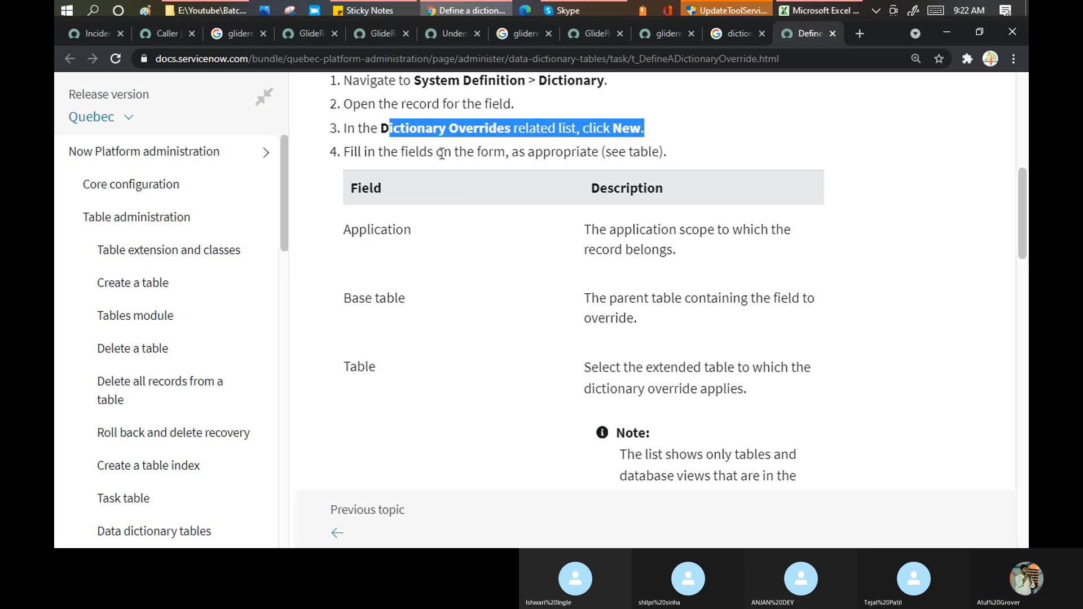
pyautogui.click(382, 138)
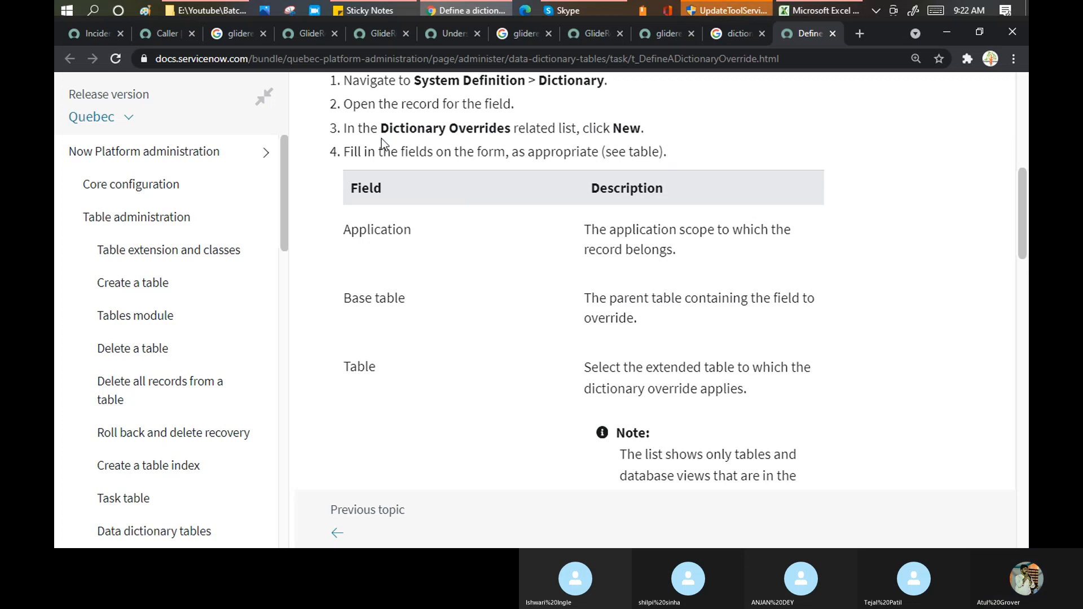
pyautogui.click(94, 35)
# - Open the dev77 ServiceNow instance in a new browser tab
pyautogui.scroll(-5, 559, 270)
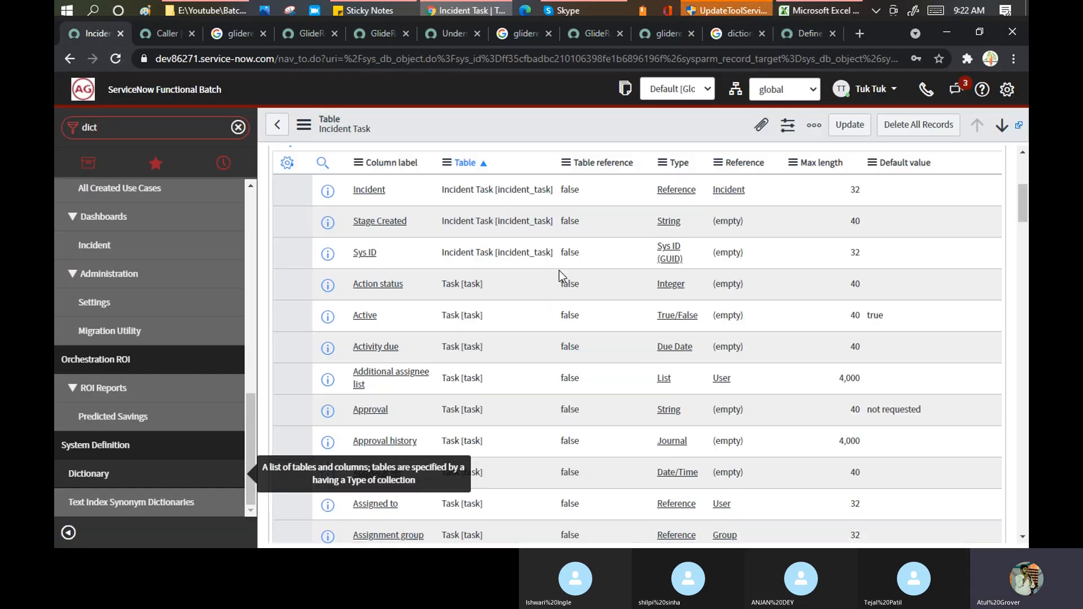
pyautogui.scroll(-20, 560, 270)
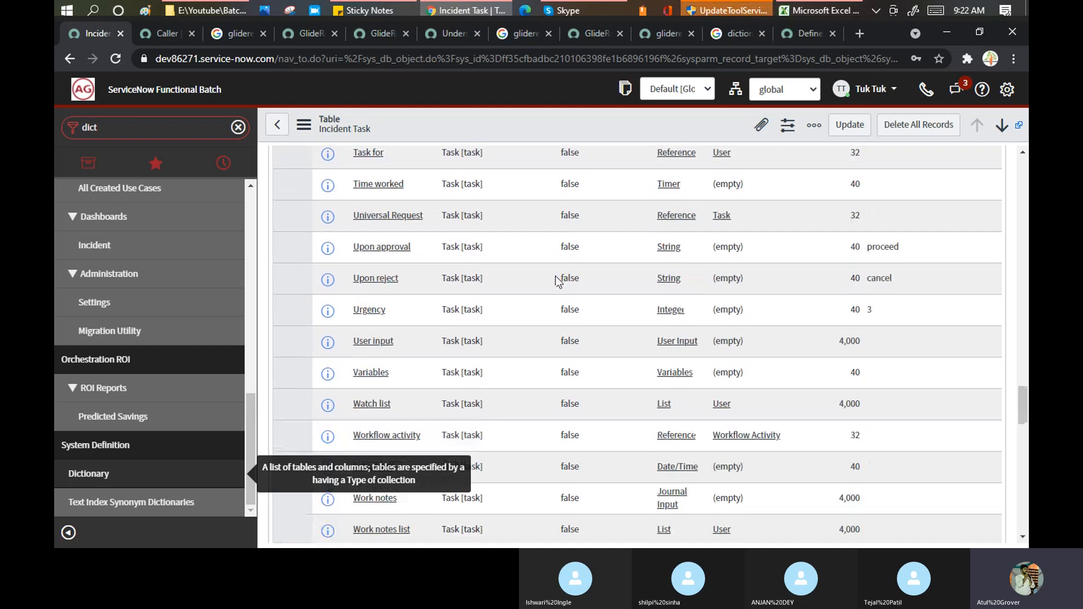
pyautogui.scroll(-15, 559, 280)
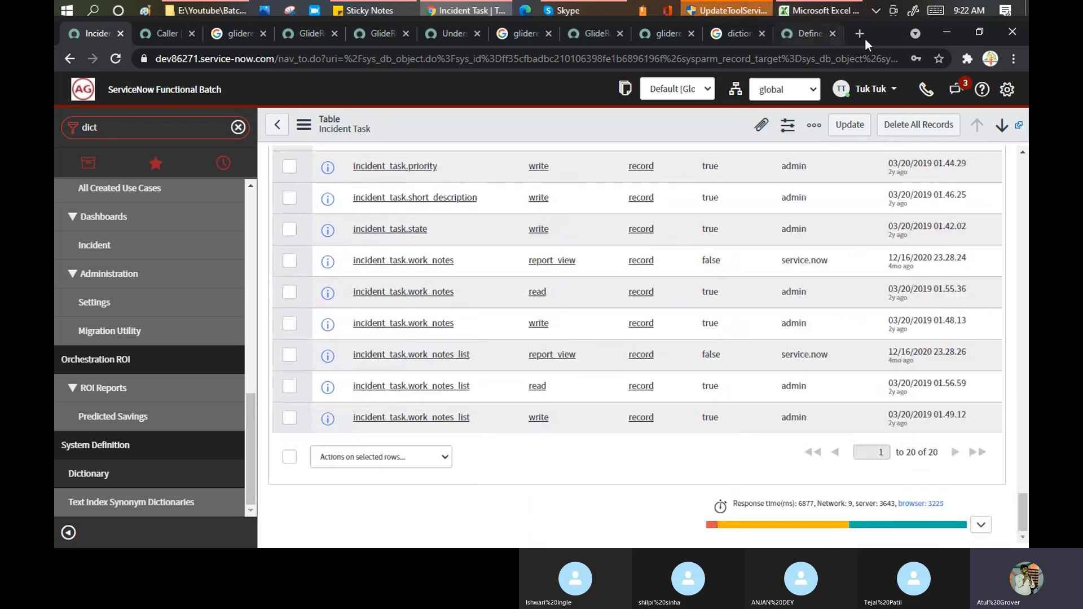
pyautogui.click(860, 34)
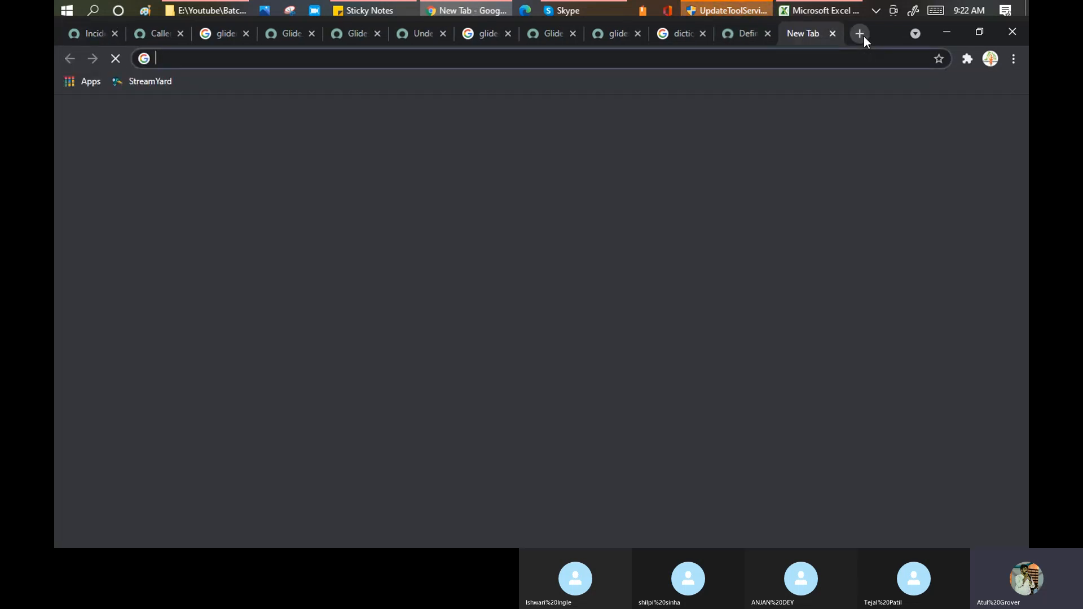
pyautogui.write('dev77158.service-now.com')
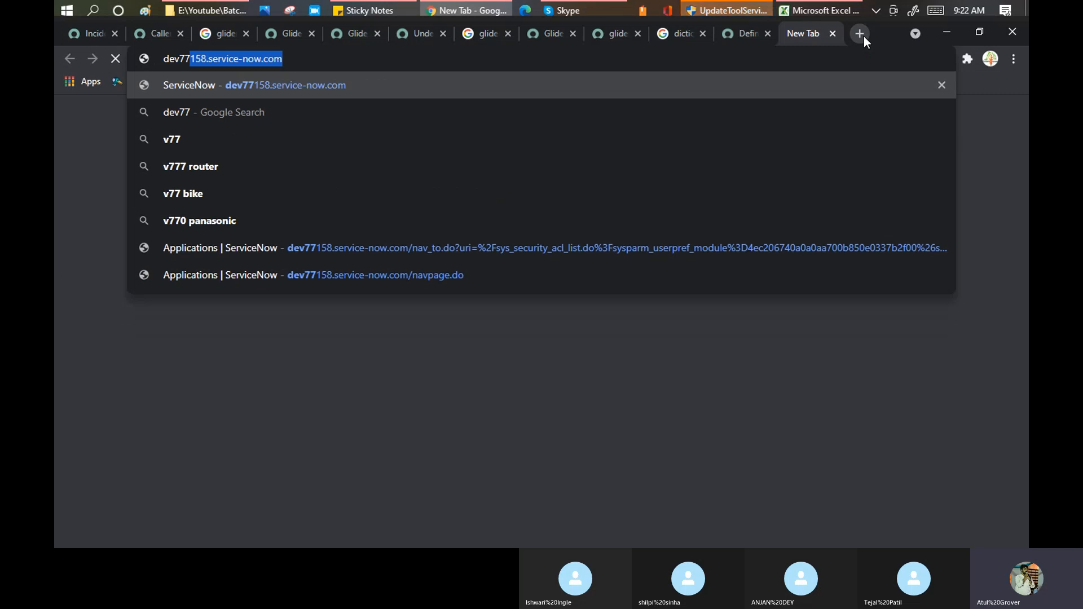
pyautogui.press('Return')
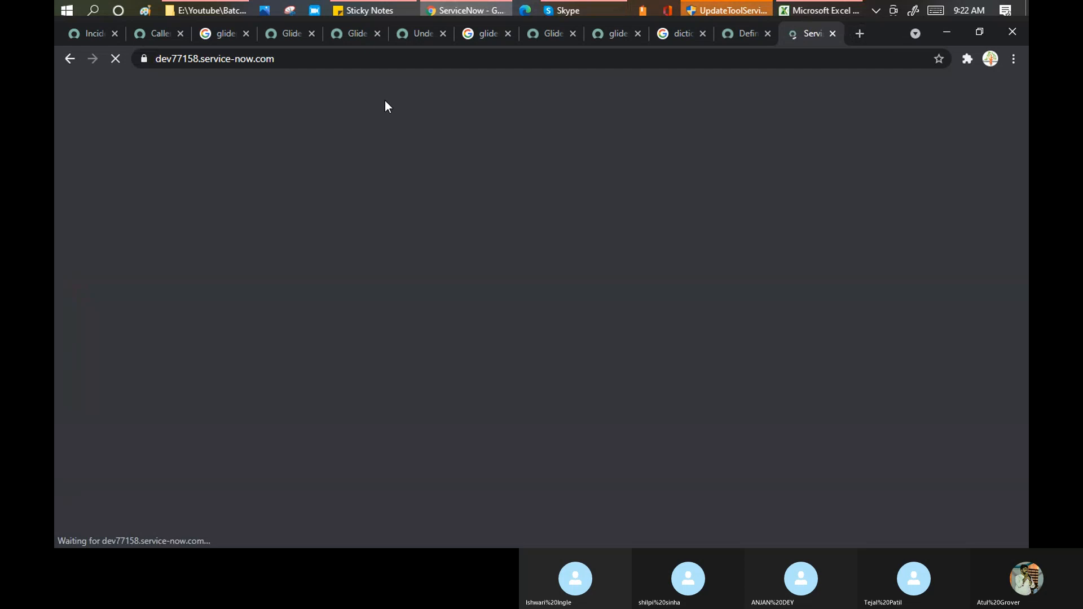
# - Return to the Incident Task table record and view its database indexes
pyautogui.click(79, 35)
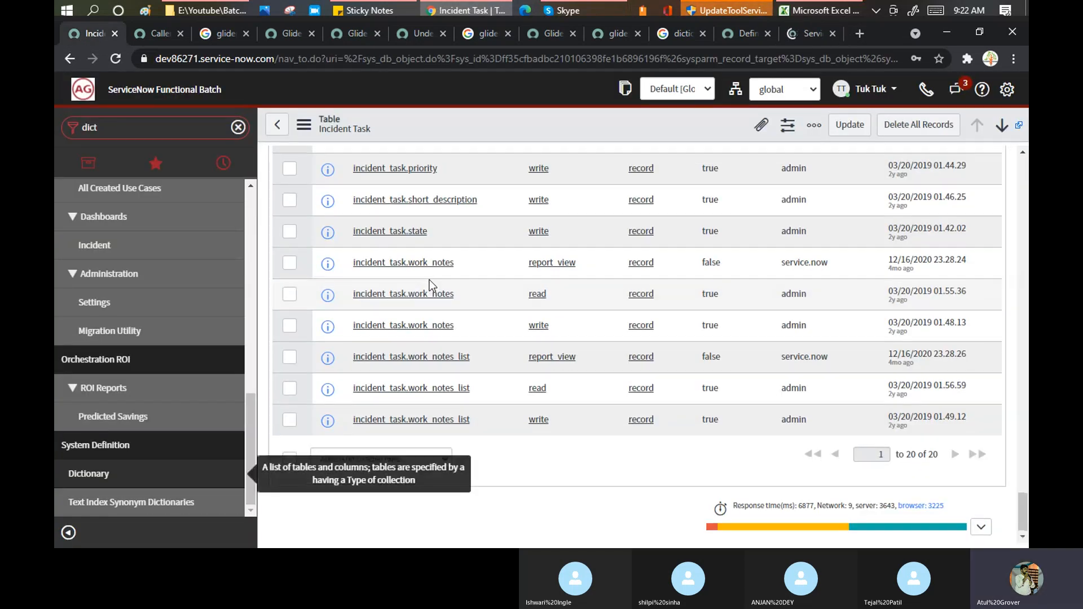
pyautogui.scroll(10, 429, 280)
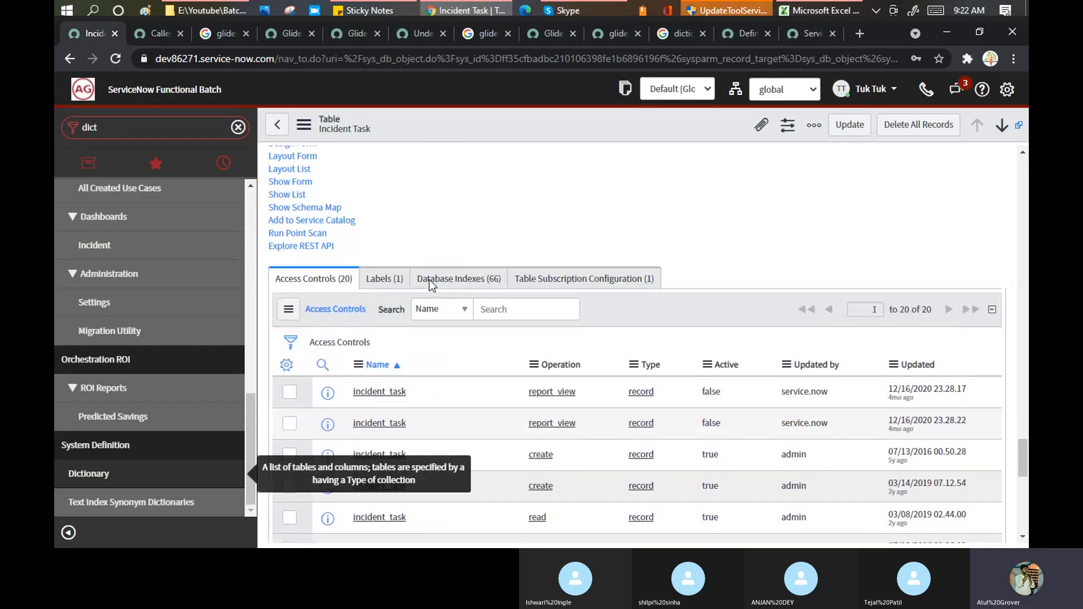
pyautogui.click(437, 285)
pyautogui.scroll(15, 454, 273)
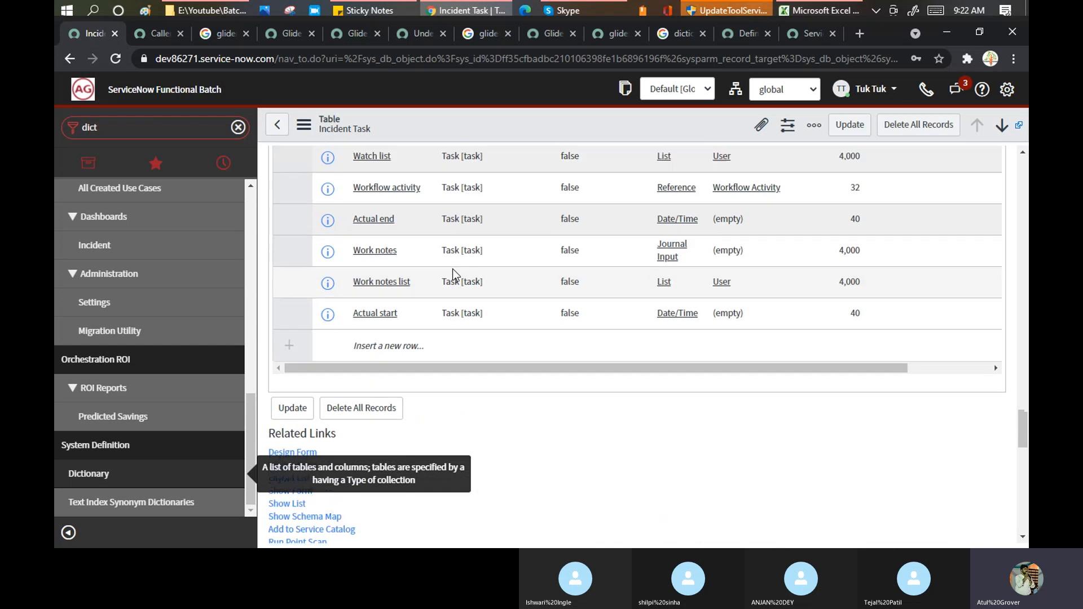
# - On the Caller entry, review the Reference Specification, Choice List, Dependent Field and Calculated Value tabs
pyautogui.click(151, 33)
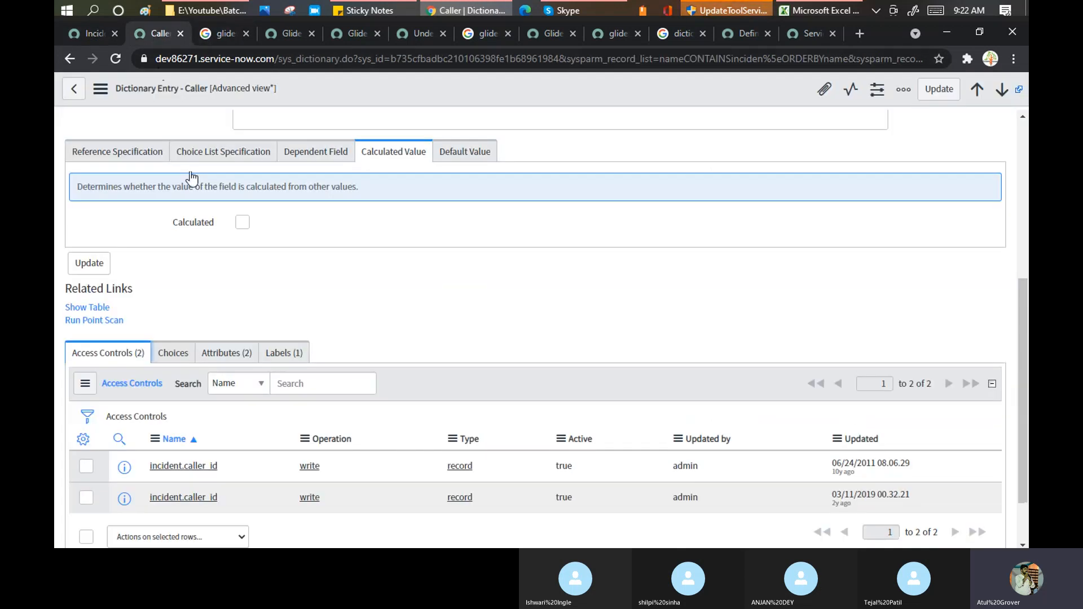
pyautogui.scroll(4, 398, 287)
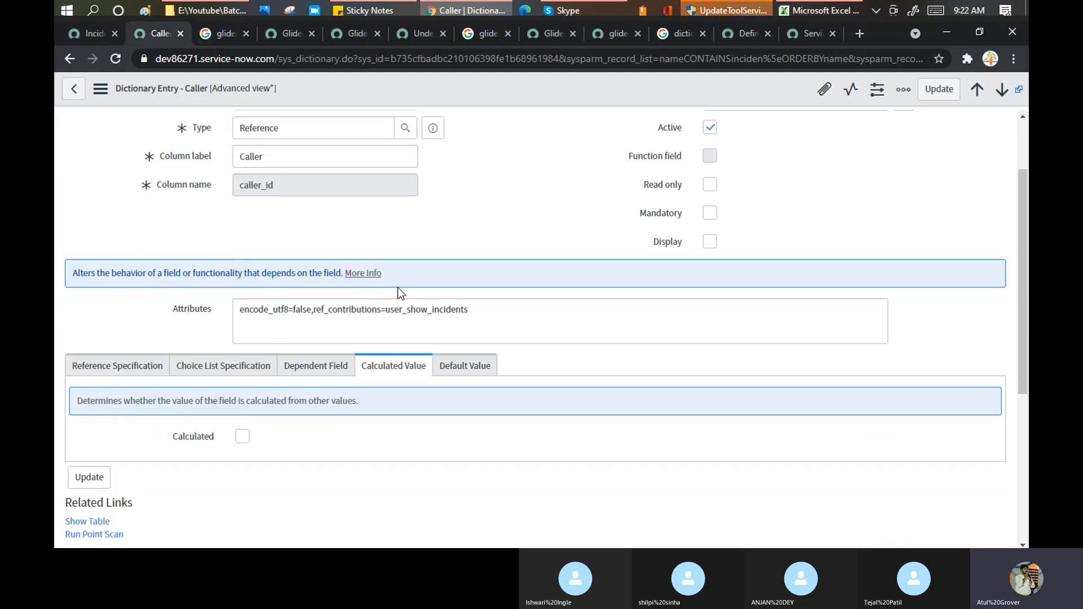
pyautogui.click(123, 370)
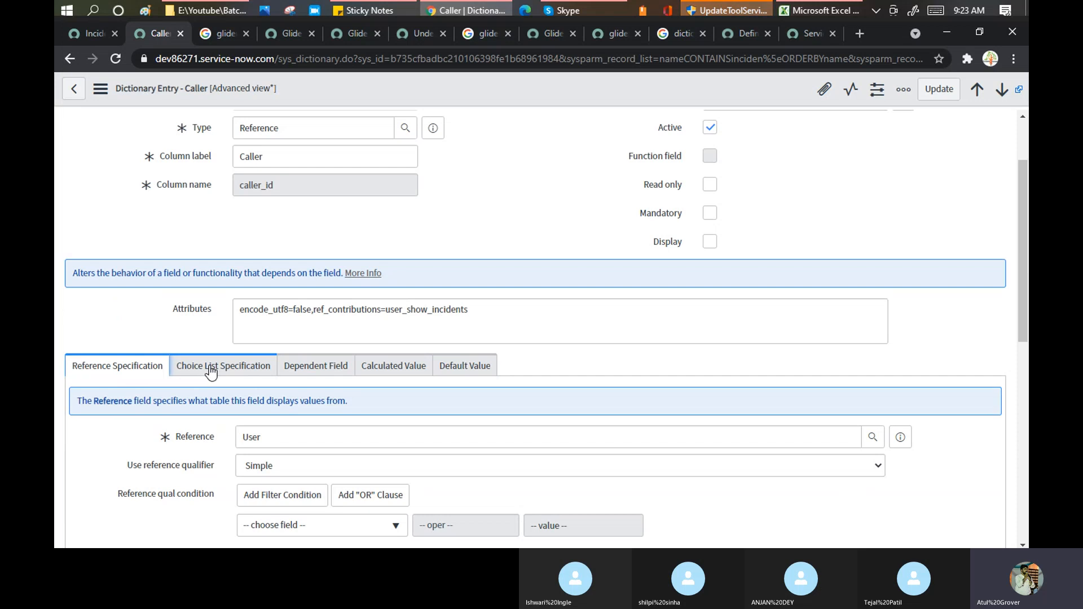
pyautogui.click(243, 370)
pyautogui.click(310, 370)
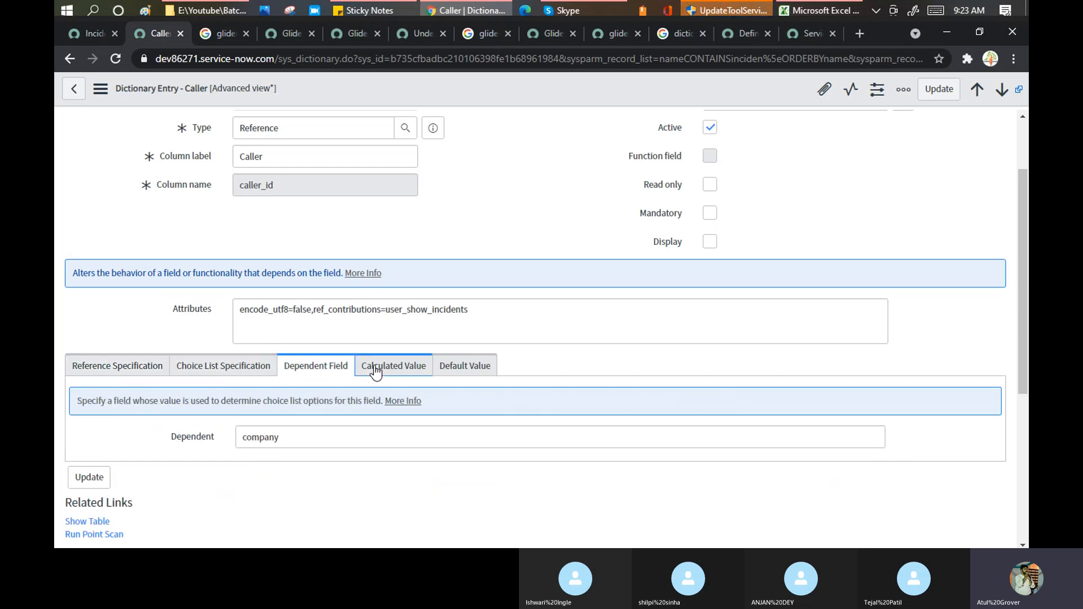
pyautogui.click(375, 371)
# - Open and dismiss the form's additional actions menu, then bring up the dev77158 login page
pyautogui.scroll(2, 492, 191)
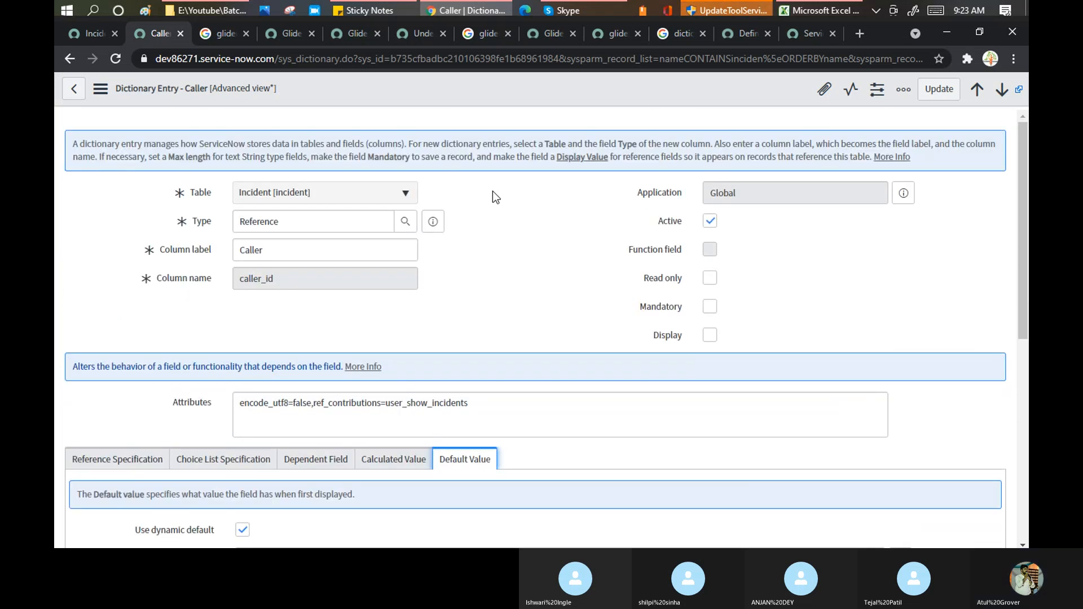
pyautogui.click(100, 89)
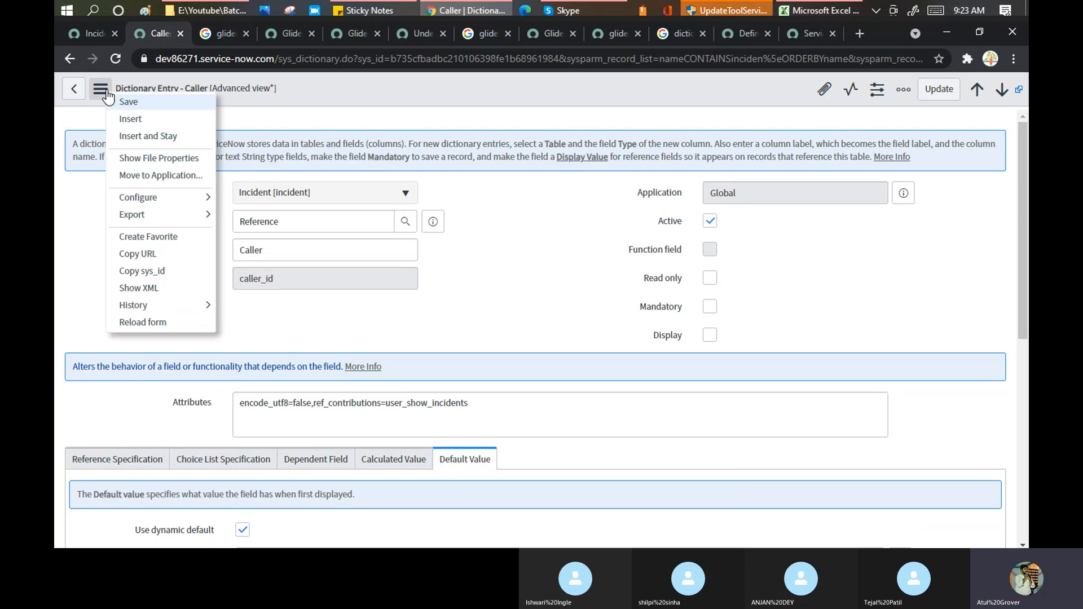
pyautogui.moveTo(187, 200)
pyautogui.click(247, 146)
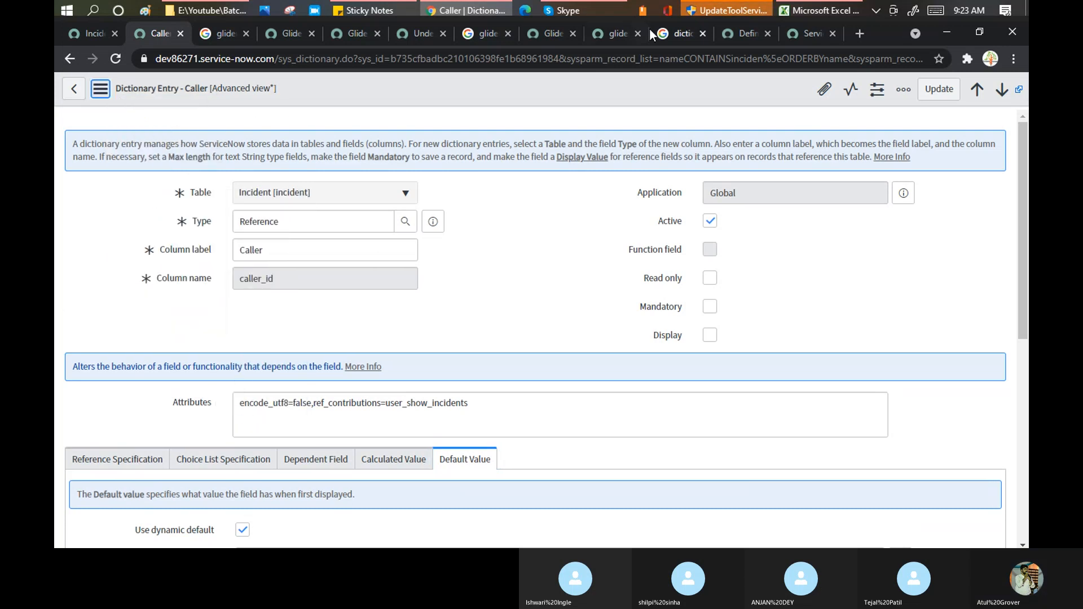
pyautogui.click(796, 36)
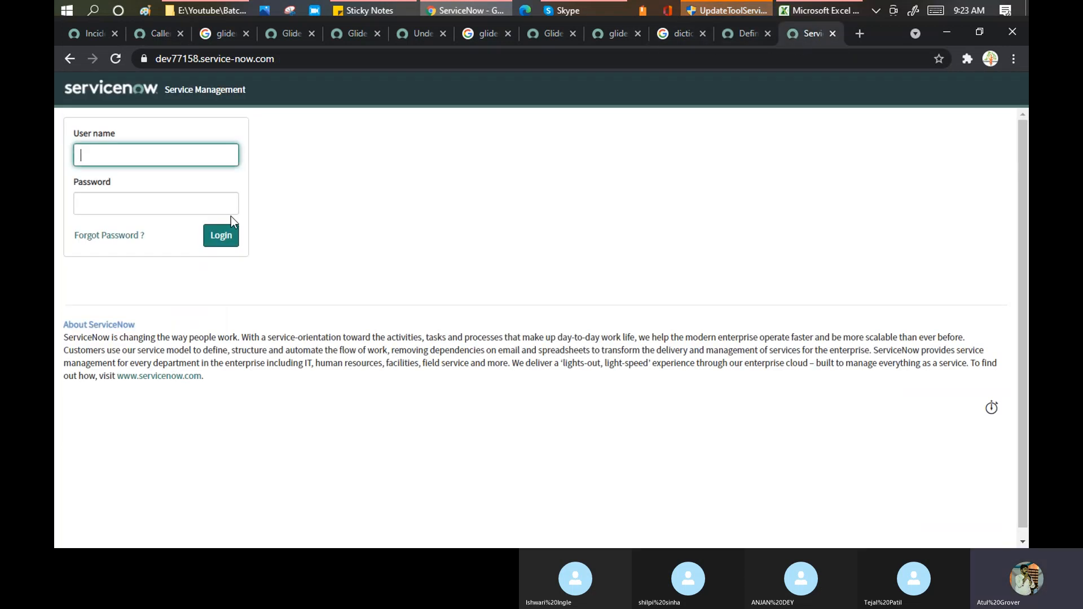
# - Sign in to dev77158 with the administrator user name and password
pyautogui.write('Admin')
pyautogui.click(203, 204)
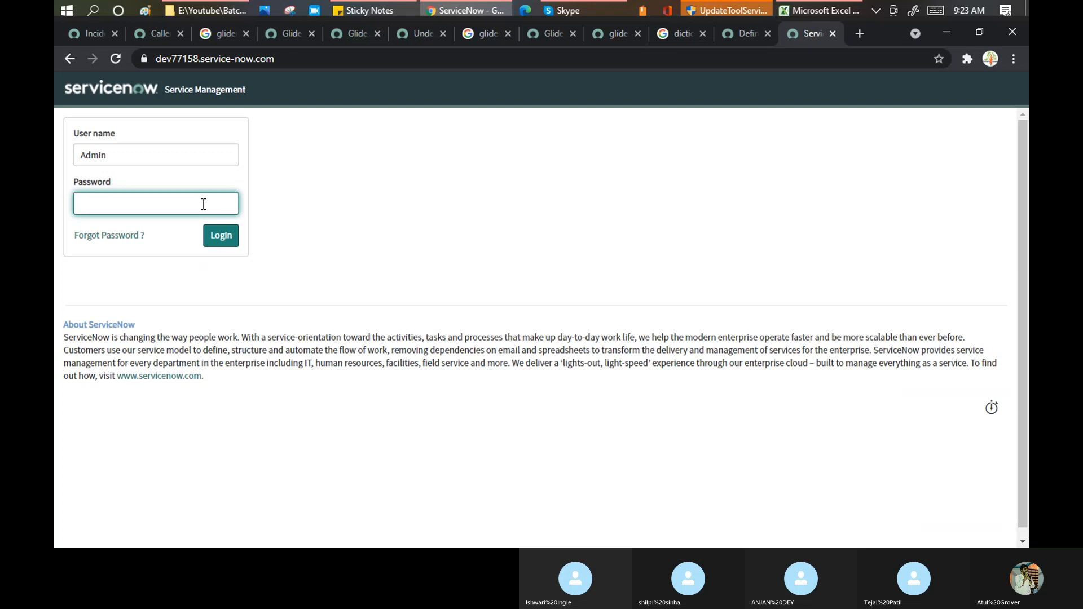
pyautogui.write('••••••••••')
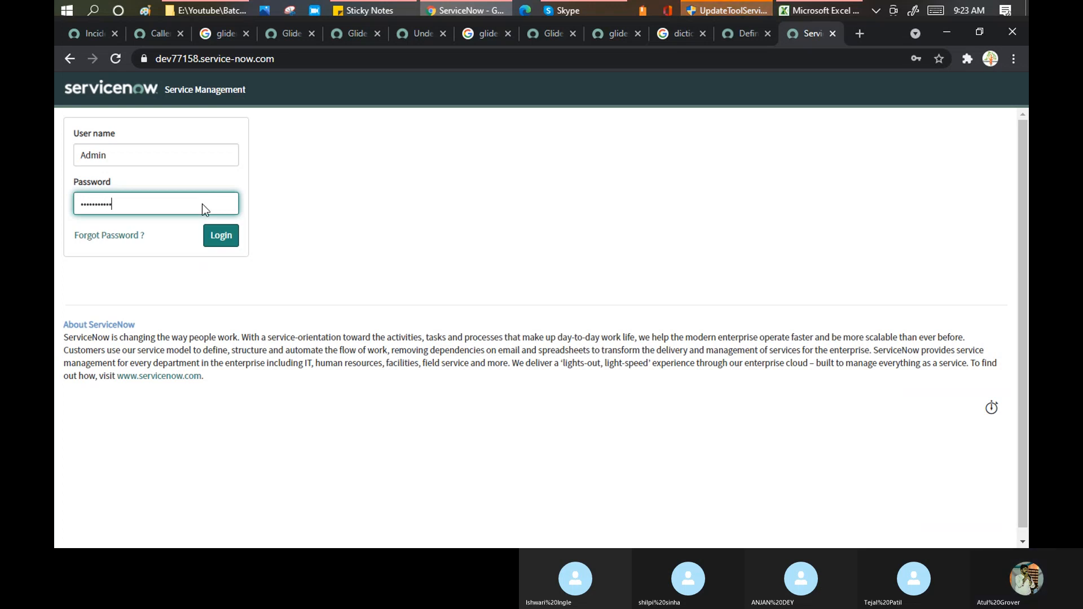
pyautogui.click(571, 11)
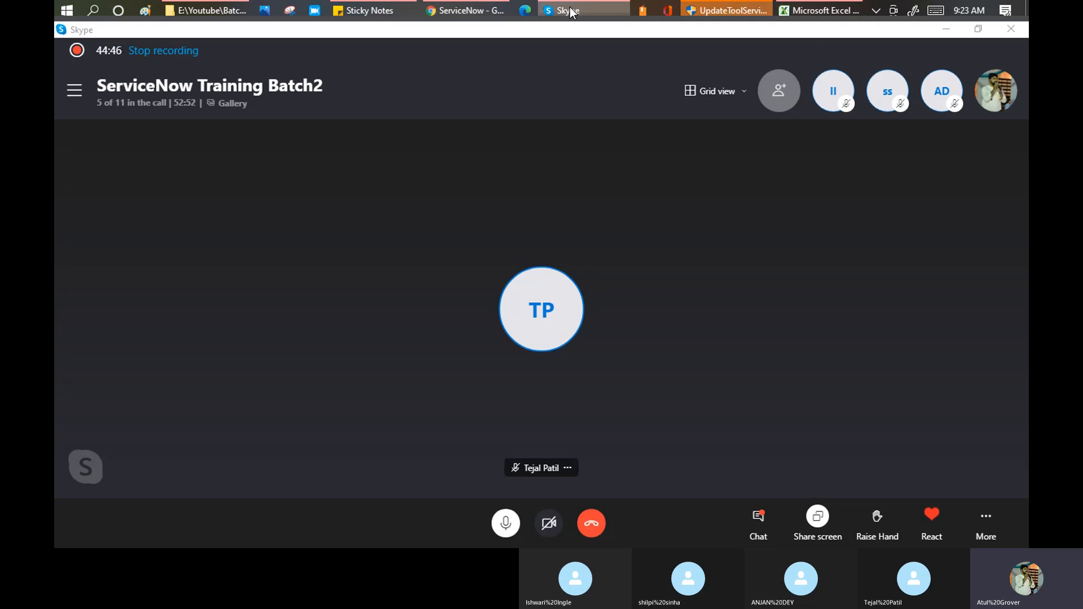
pyautogui.click(571, 12)
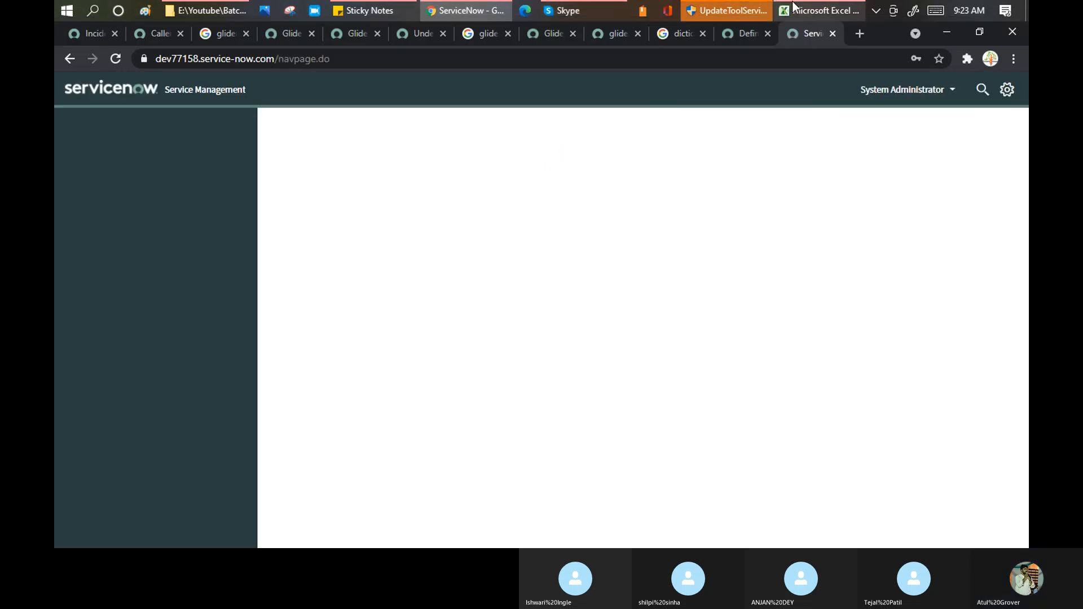
# - Filter the application navigator with 'dis'
pyautogui.moveTo(794, 7)
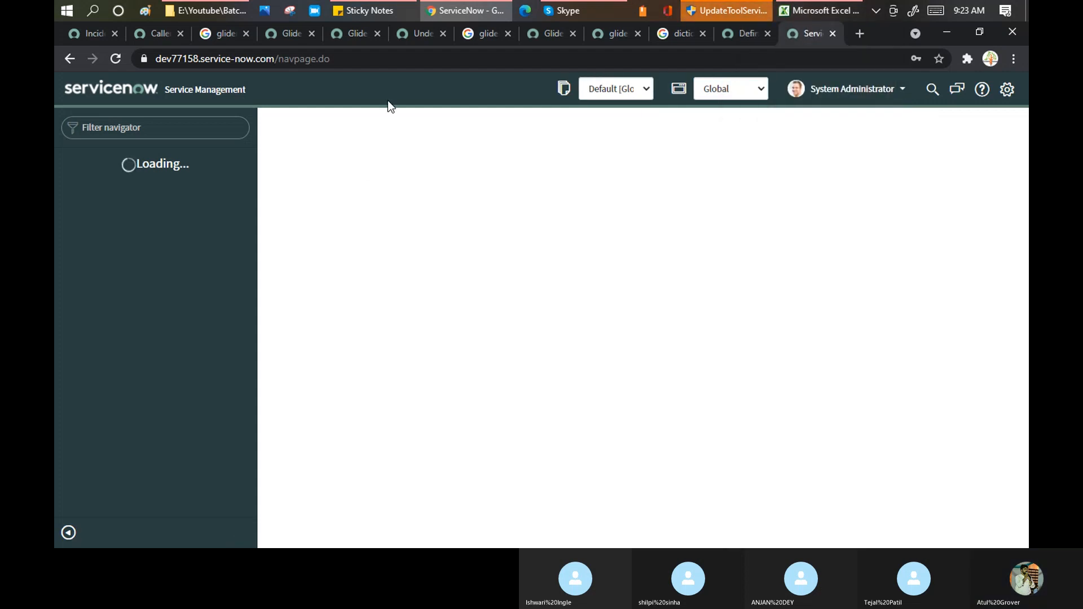
pyautogui.click(137, 128)
pyautogui.write('dis')
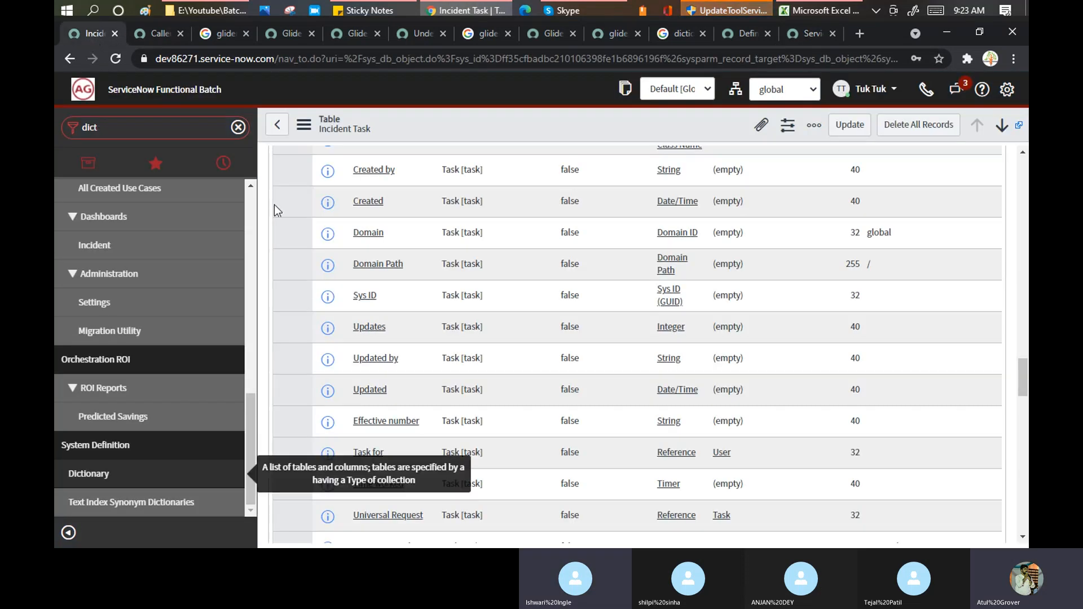
# - Return from the Caller entry to the Dictionary Entries list, cancelling an inline edit of caller_id
pyautogui.click(151, 38)
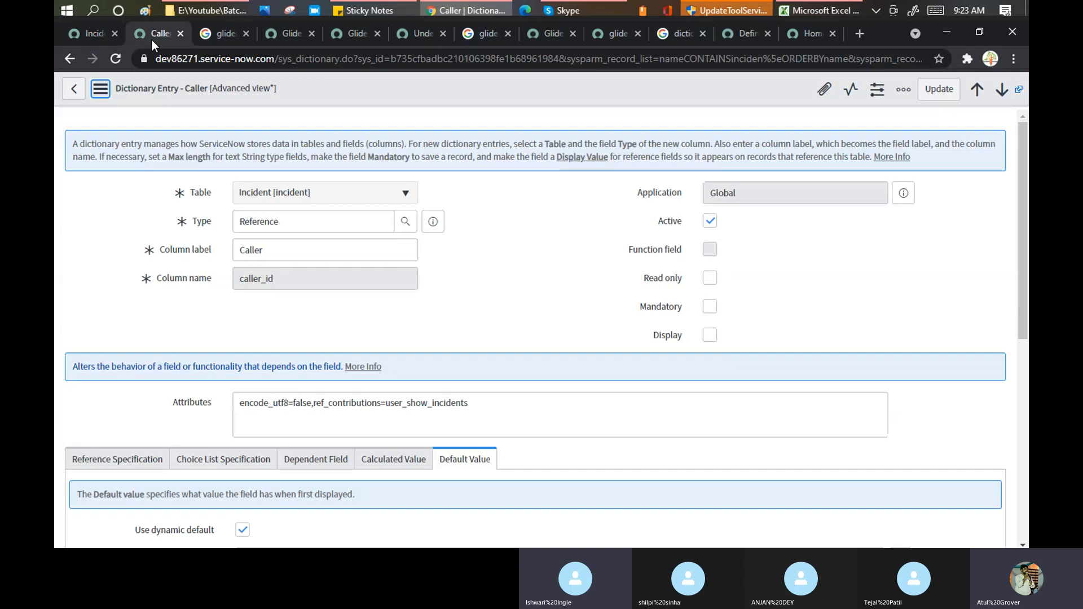
pyautogui.click(74, 90)
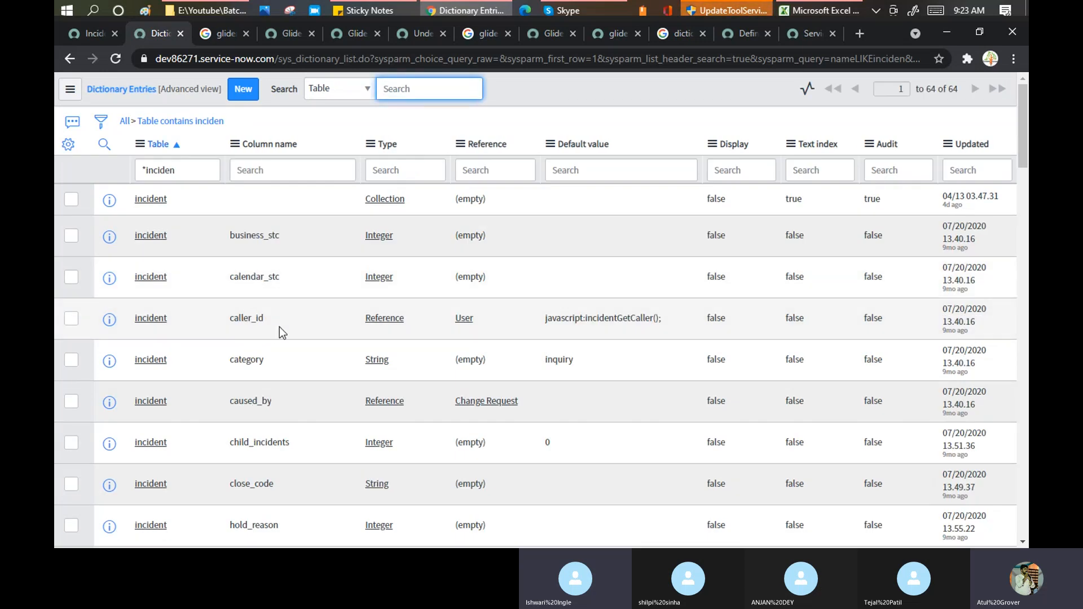
pyautogui.doubleClick(248, 319)
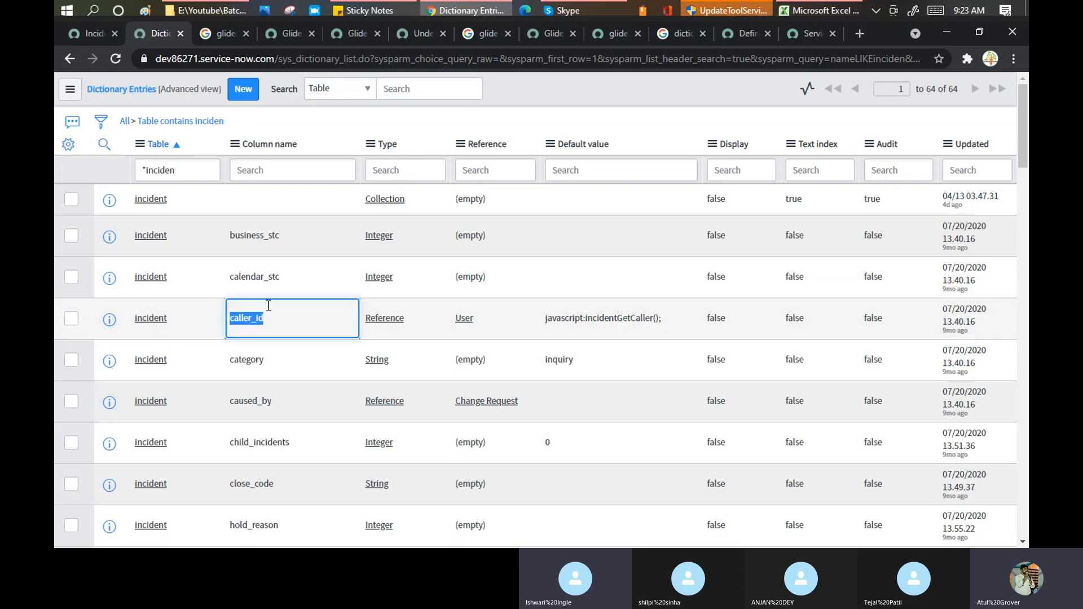
pyautogui.press('Escape')
# - Switch the Dictionary Entries list to the Default view
pyautogui.scroll(-1, 310, 279)
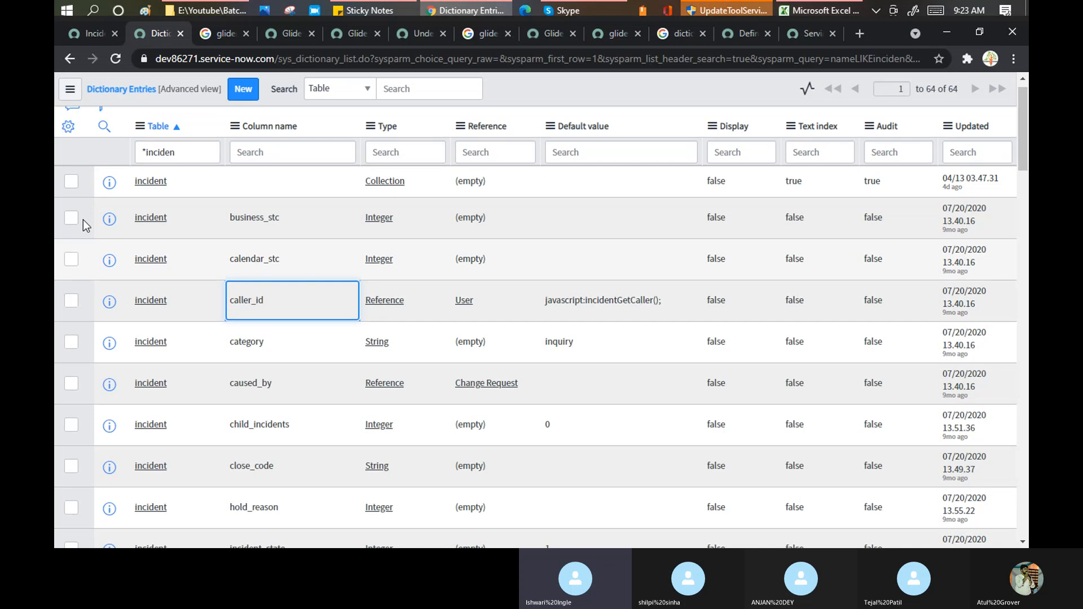
pyautogui.click(75, 88)
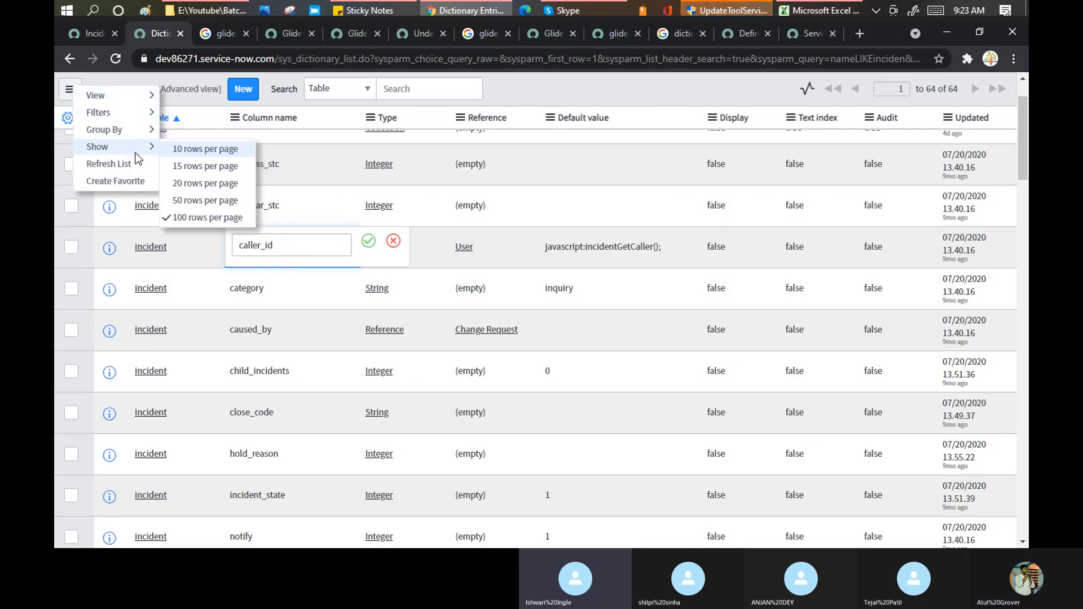
pyautogui.moveTo(137, 100)
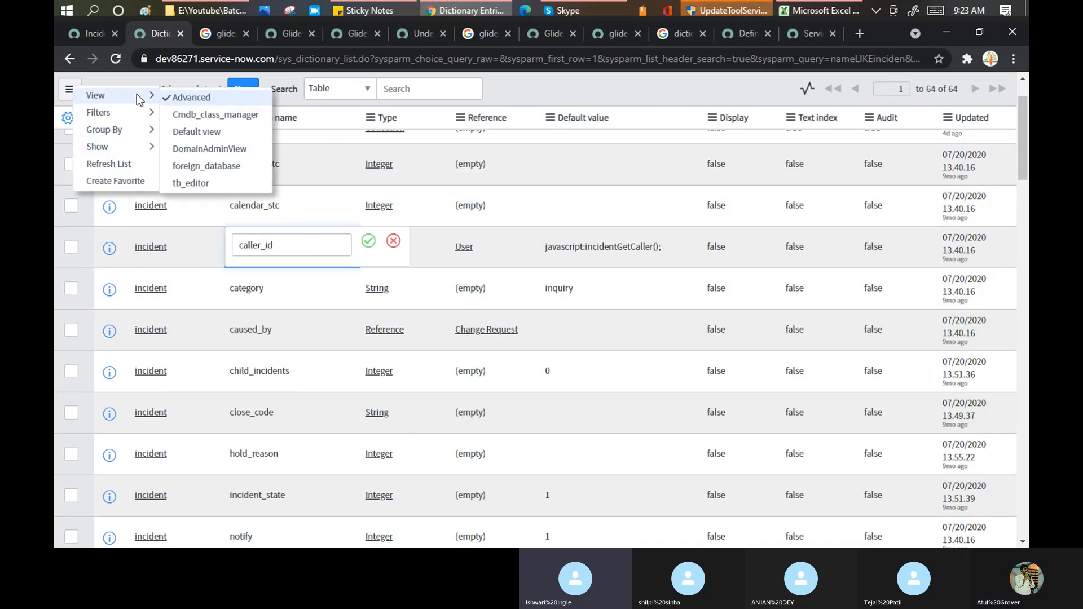
pyautogui.click(194, 134)
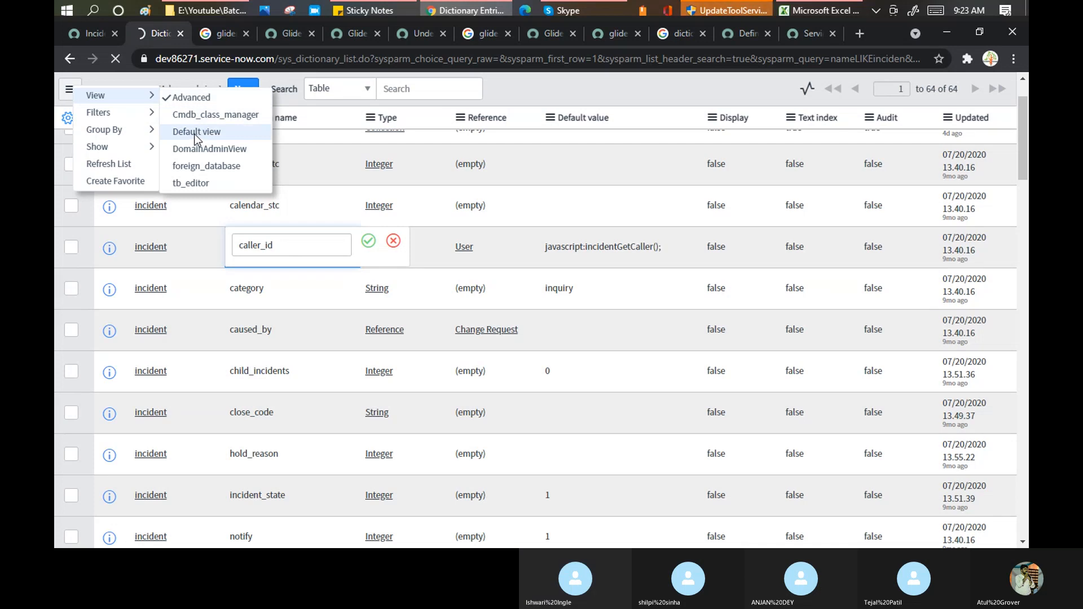
# - On dev77158, narrow the navigator to 'dic' and open System Definition > Dictionary
pyautogui.click(811, 35)
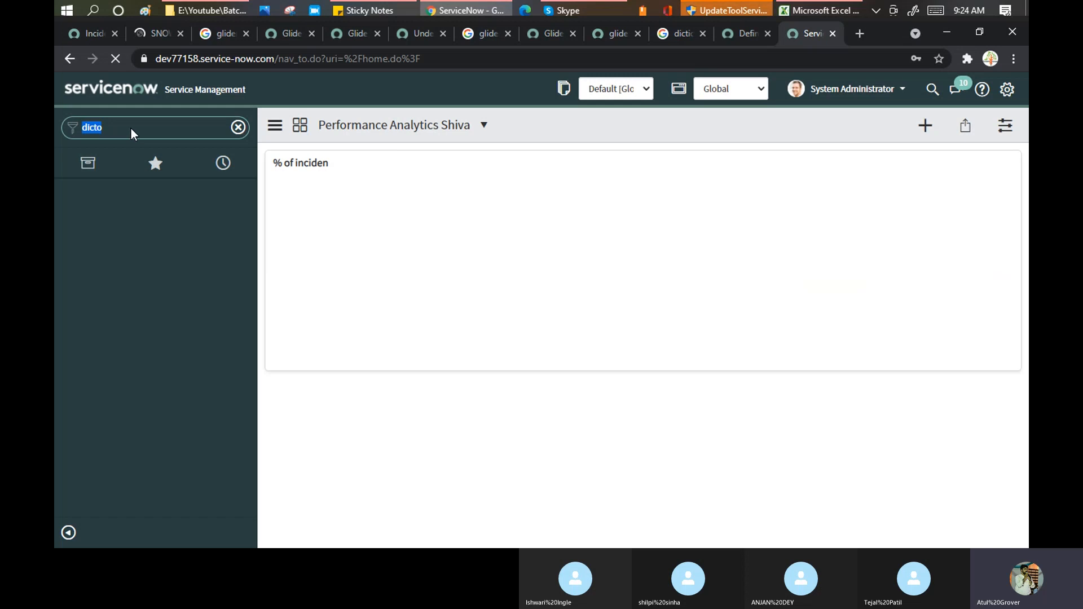
pyautogui.click(169, 125)
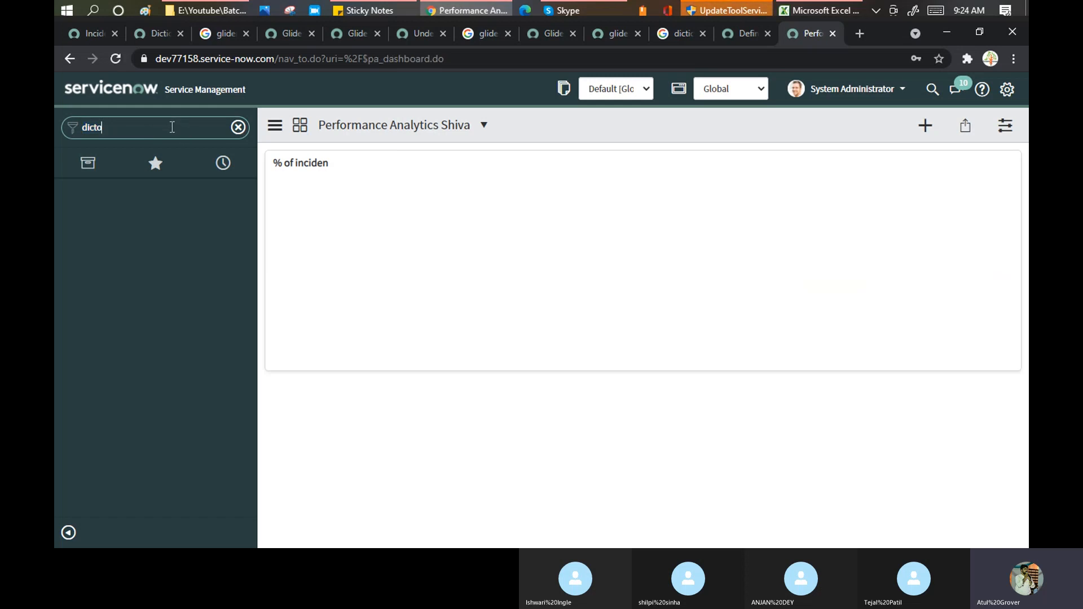
pyautogui.press('BackSpace')
pyautogui.press('BackSpace')
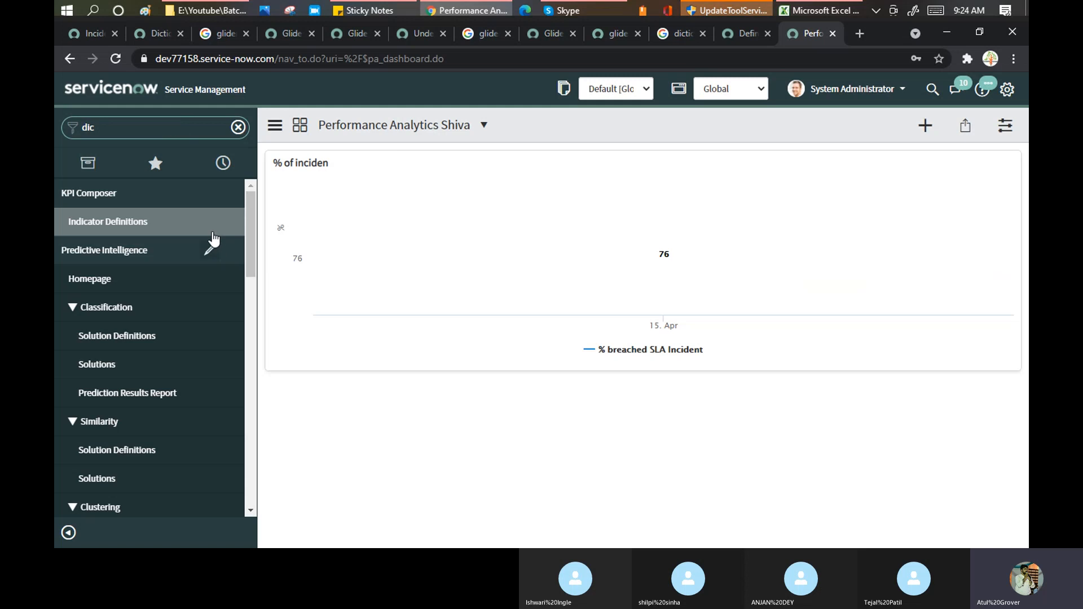
pyautogui.scroll(-12, 212, 244)
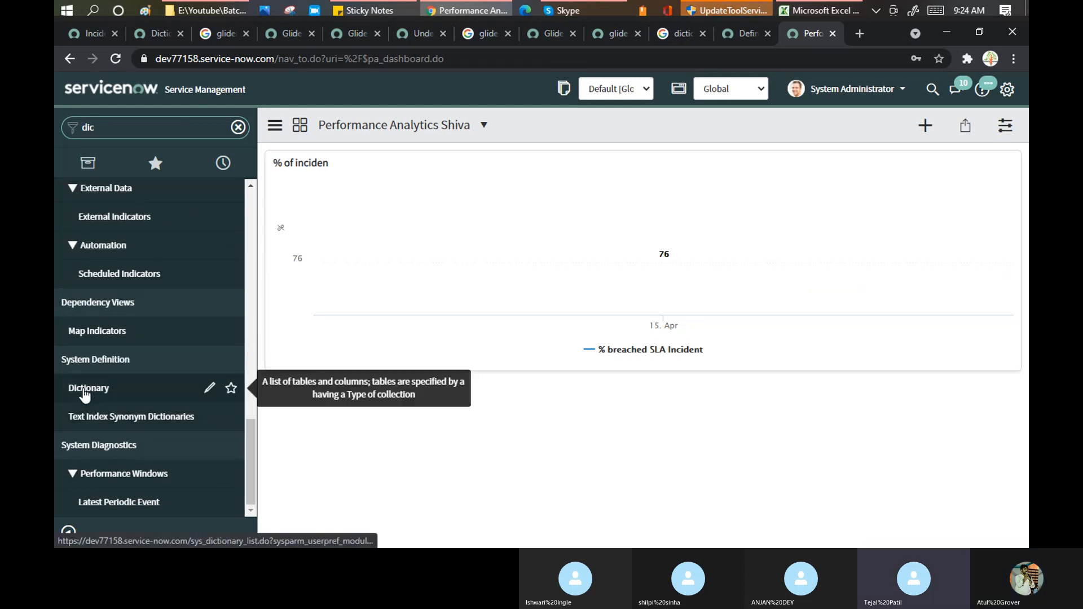
pyautogui.click(84, 392)
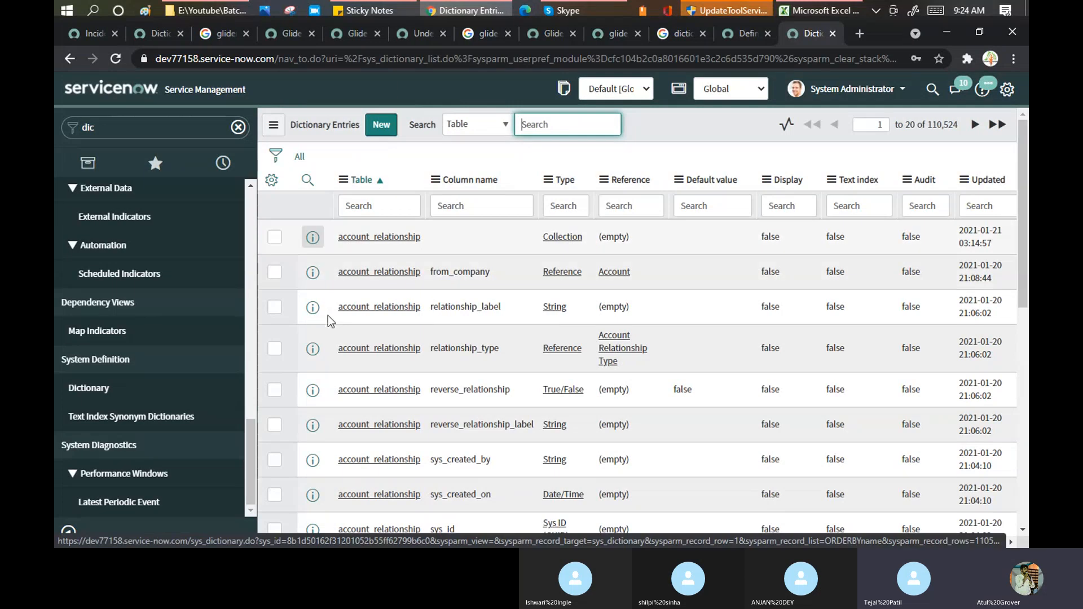
# - Search the Table column for *incident to list the 44 matching entries
pyautogui.click(370, 206)
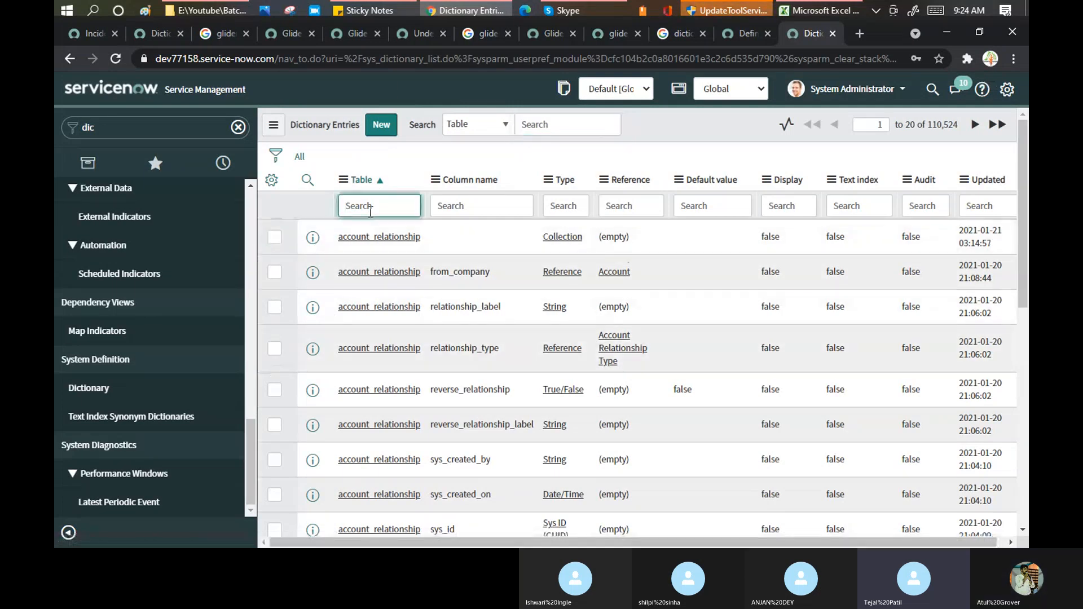
pyautogui.write('*')
pyautogui.write('incident')
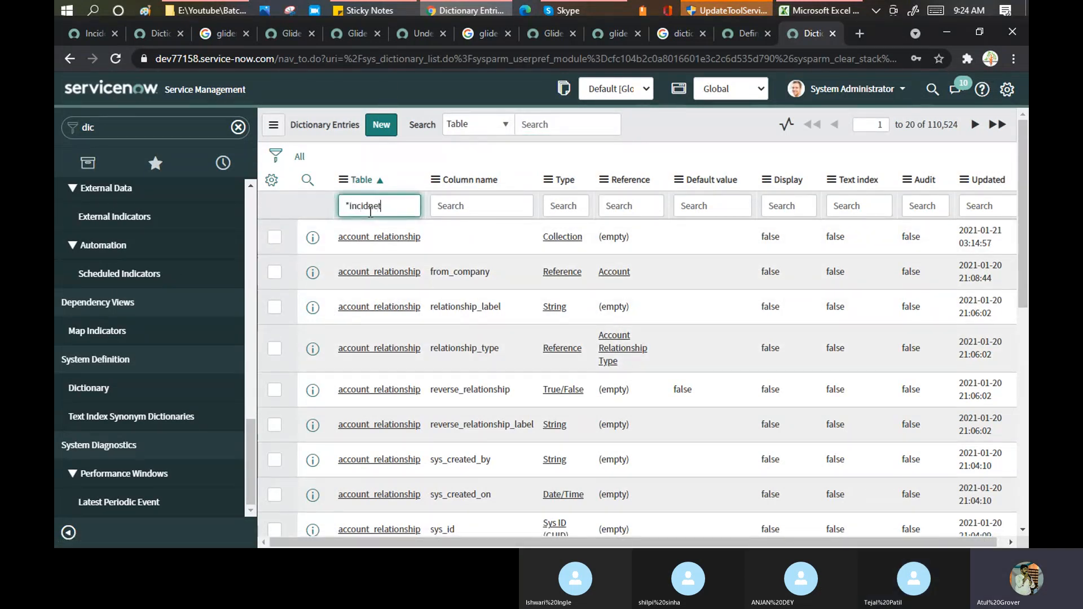
pyautogui.press('BackSpace')
pyautogui.press('Return')
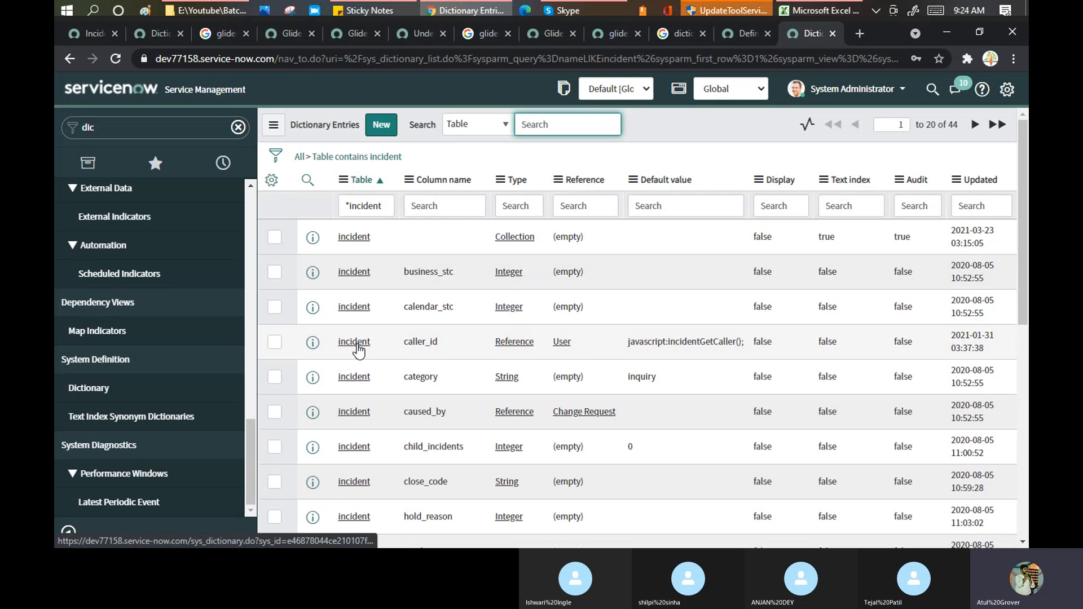
# - Open the caller_id dictionary entry and bring up its header context menu of record actions
pyautogui.click(357, 344)
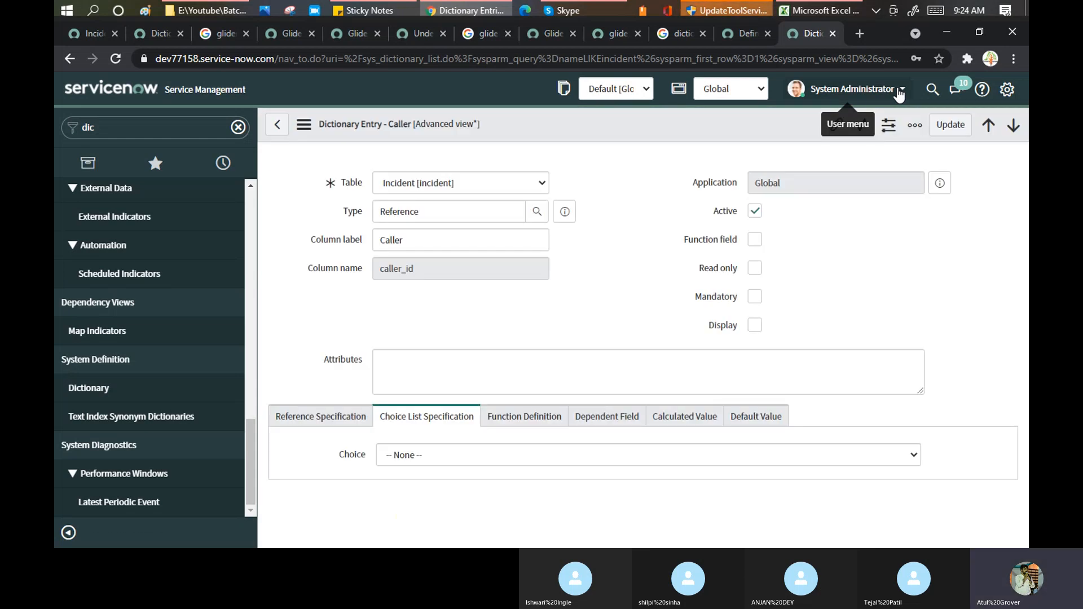
pyautogui.scroll(-3, 570, 220)
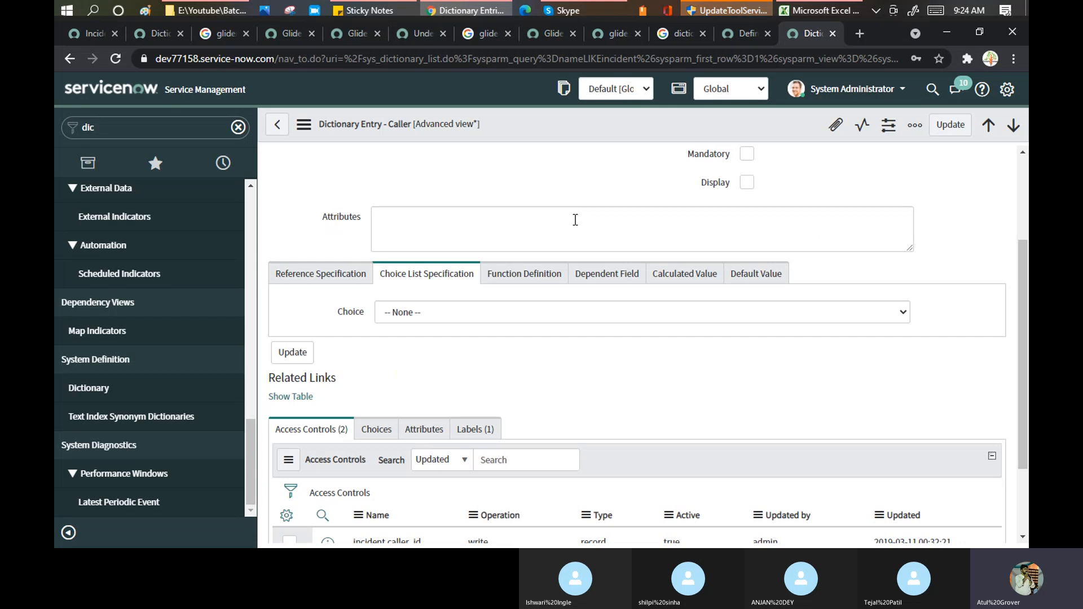
pyautogui.rightClick(512, 128)
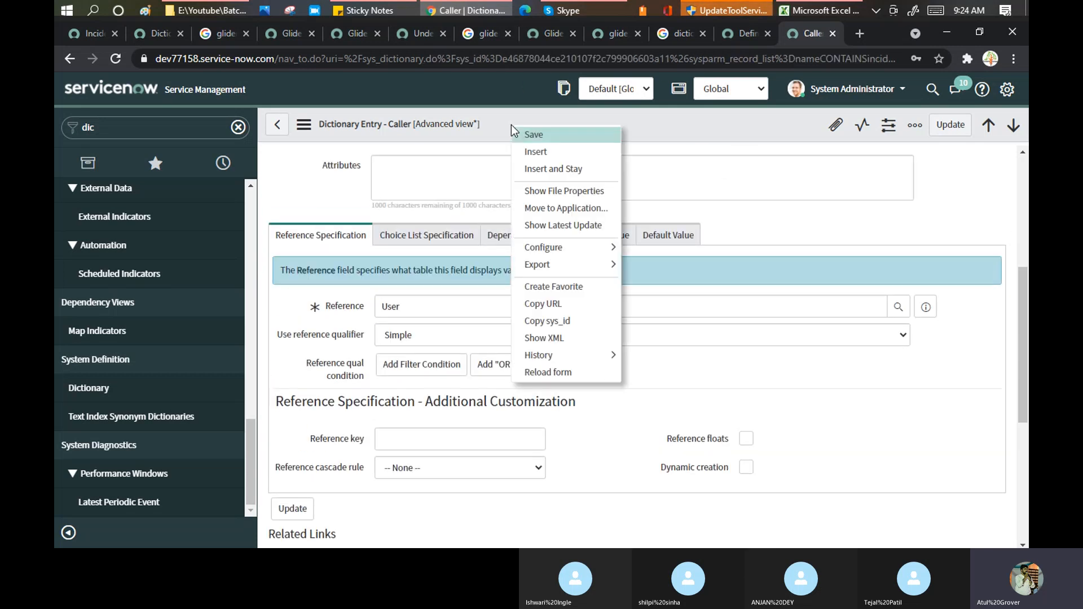
pyautogui.click(304, 129)
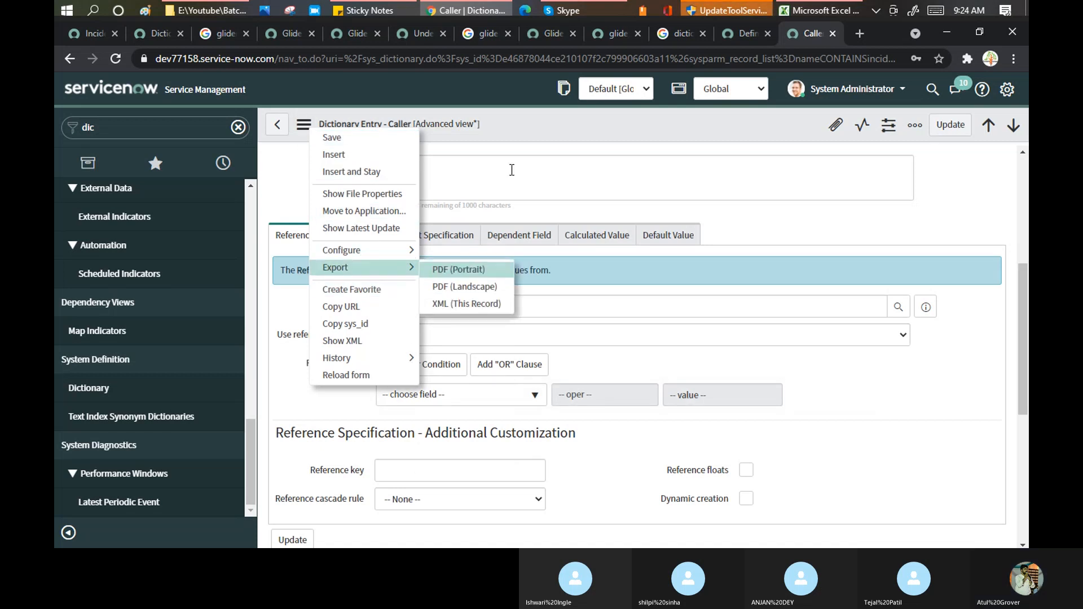
pyautogui.click(543, 131)
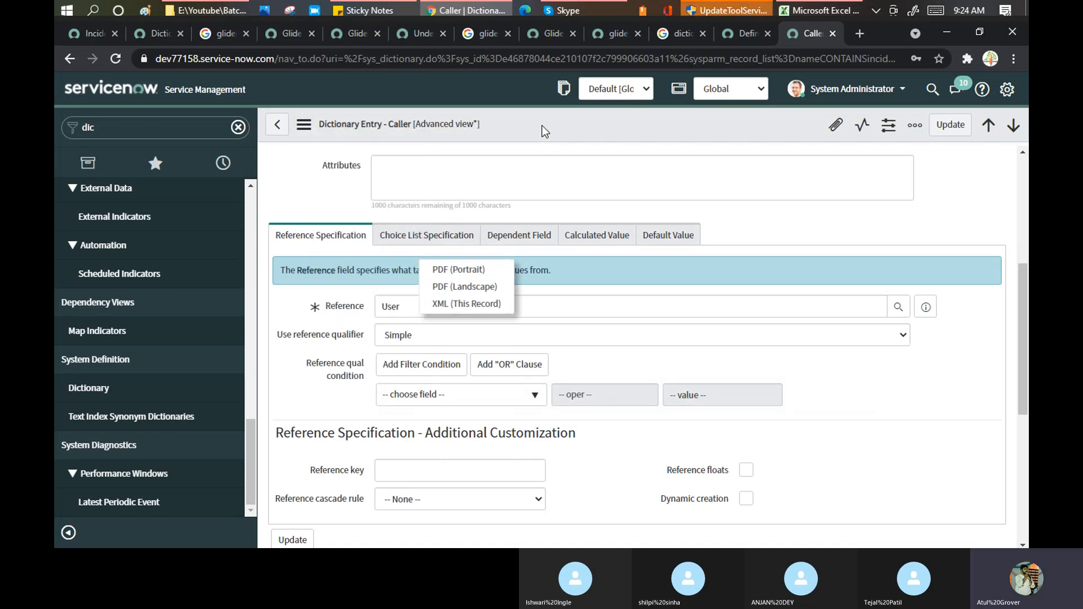
pyautogui.rightClick(543, 130)
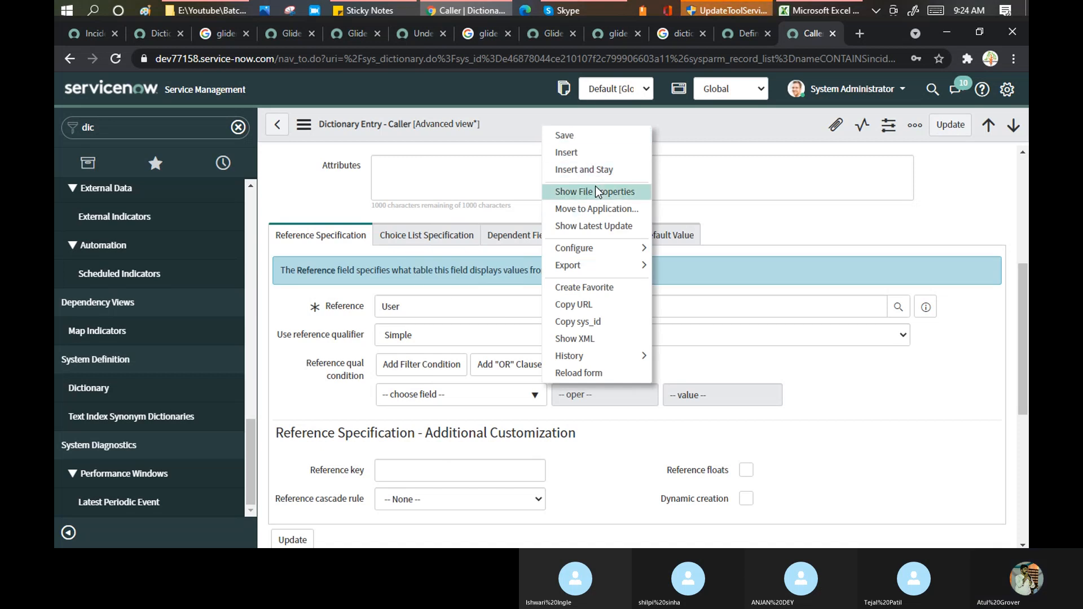
pyautogui.moveTo(639, 253)
pyautogui.click(695, 288)
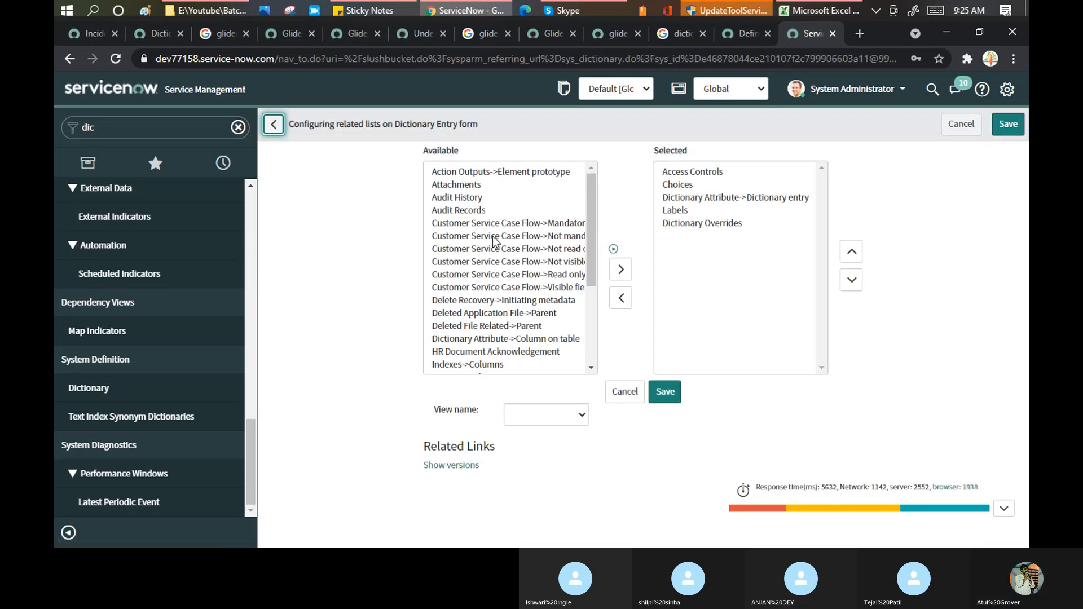
pyautogui.click(494, 235)
pyautogui.press('d')
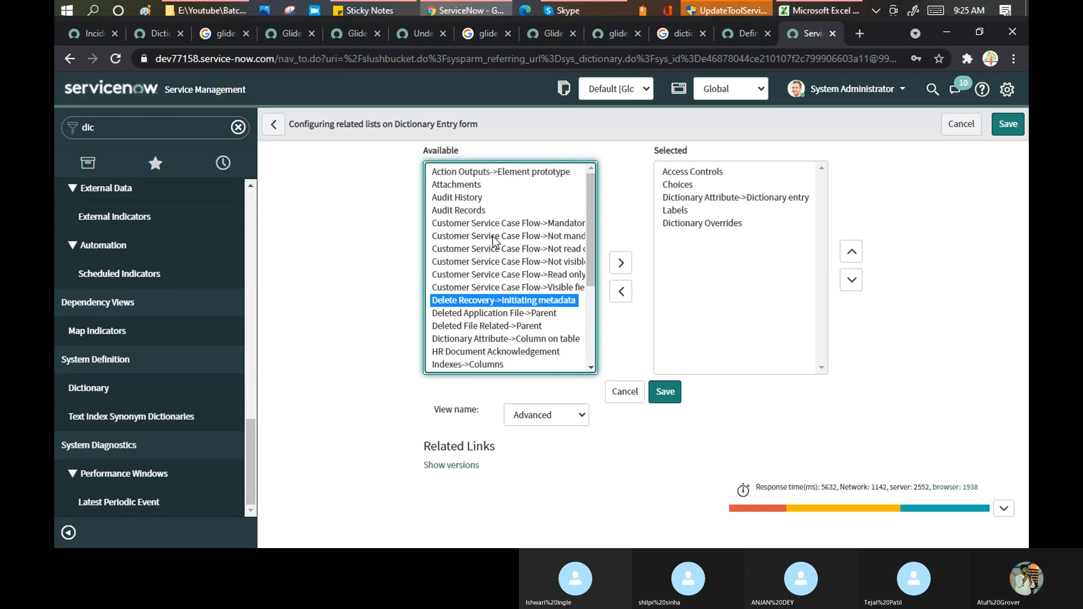
pyautogui.press('d')
pyautogui.press('d')
pyautogui.press('d')
pyautogui.press('d')
pyautogui.press('d')
pyautogui.press('d')
pyautogui.press('d')
pyautogui.press('d')
pyautogui.click(472, 340)
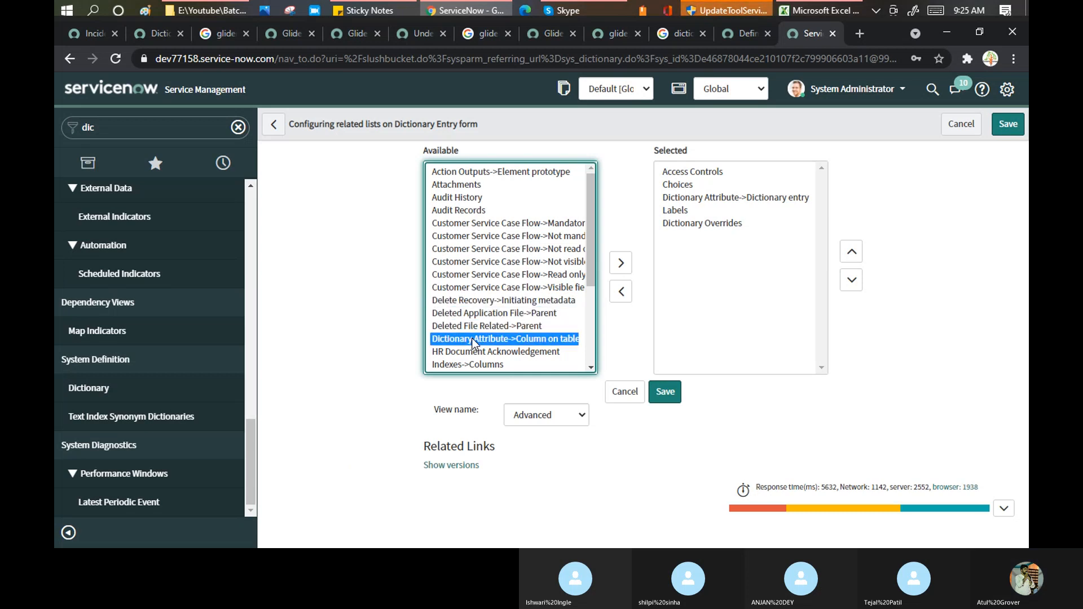
pyautogui.scroll(-1, 591, 253)
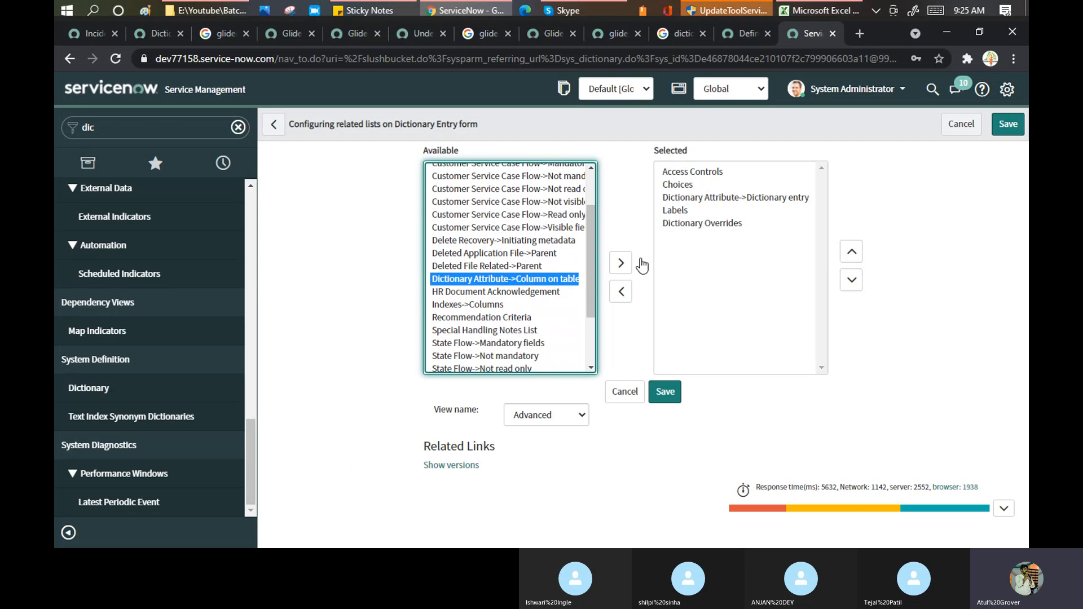
pyautogui.click(695, 228)
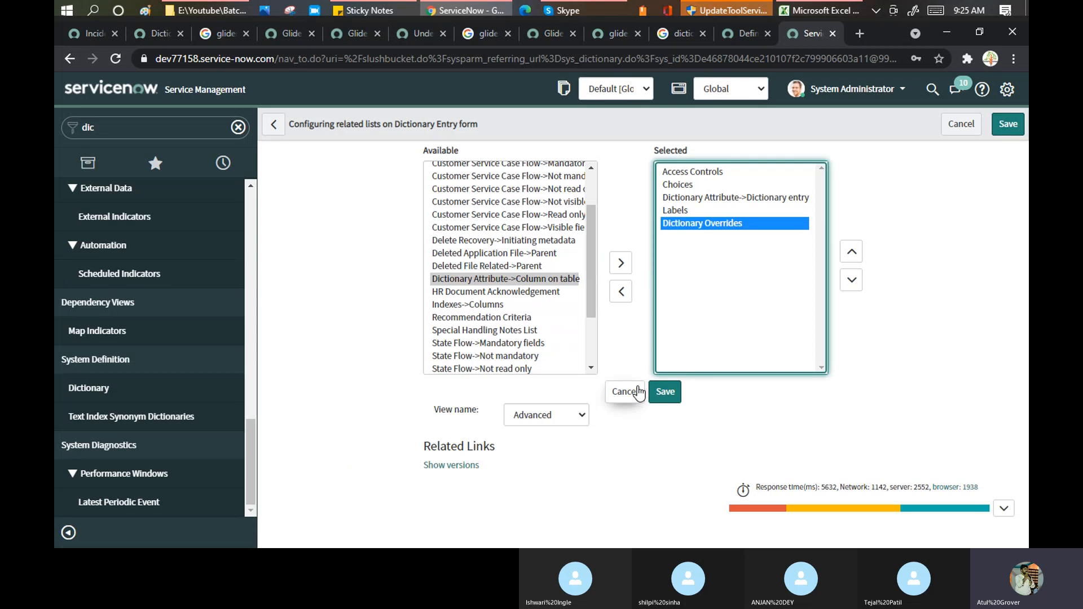
pyautogui.click(624, 392)
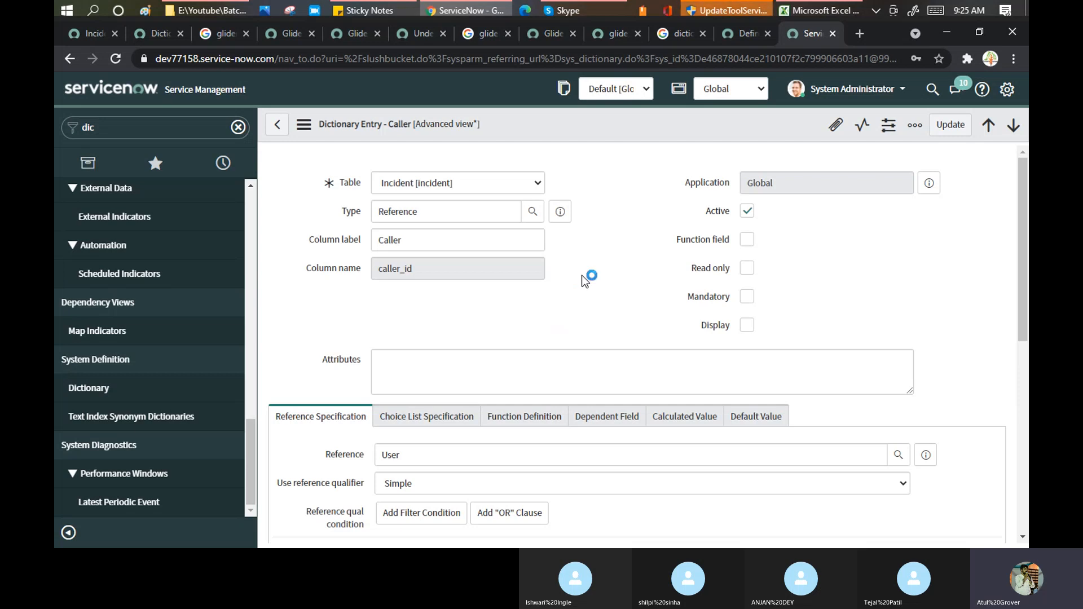
# - Elevate the System Administrator session to the security_admin role through Elevate Roles
pyautogui.scroll(-7, 585, 280)
pyautogui.scroll(-1, 586, 280)
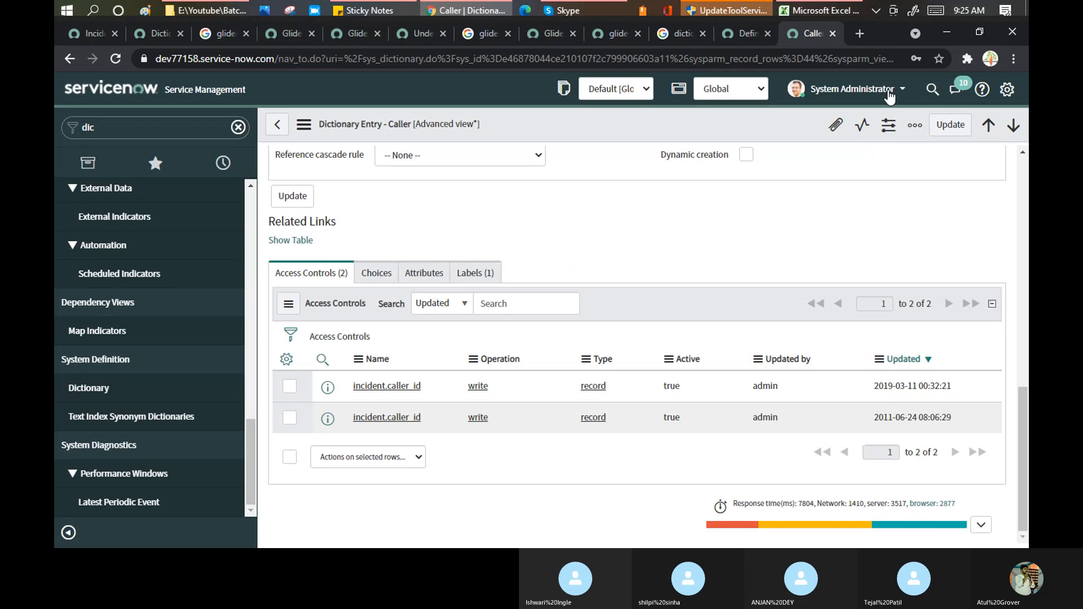
pyautogui.click(891, 90)
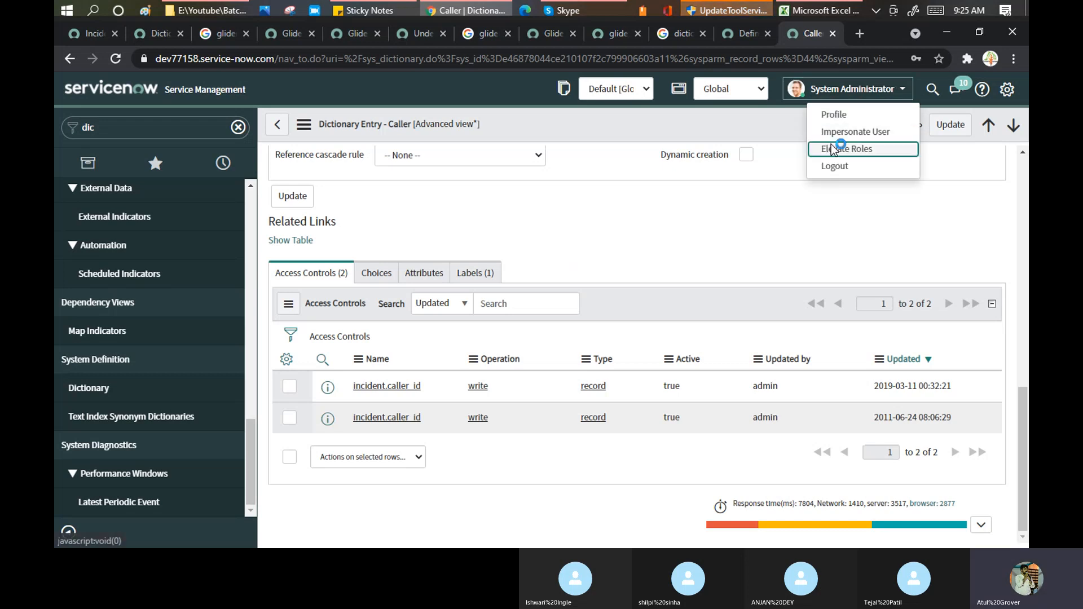
pyautogui.click(833, 150)
pyautogui.click(411, 180)
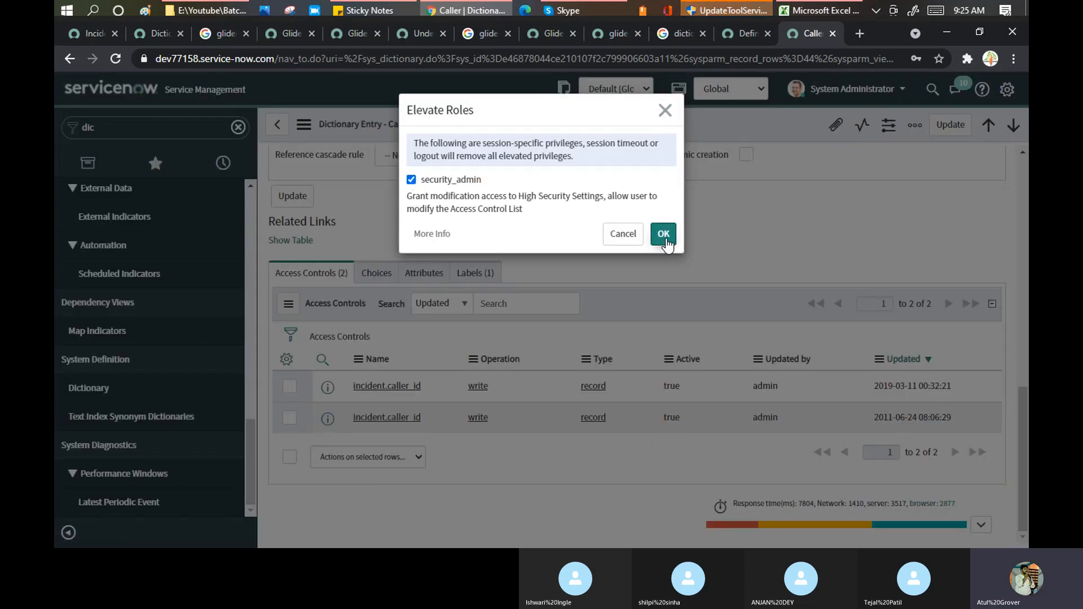
pyautogui.click(665, 240)
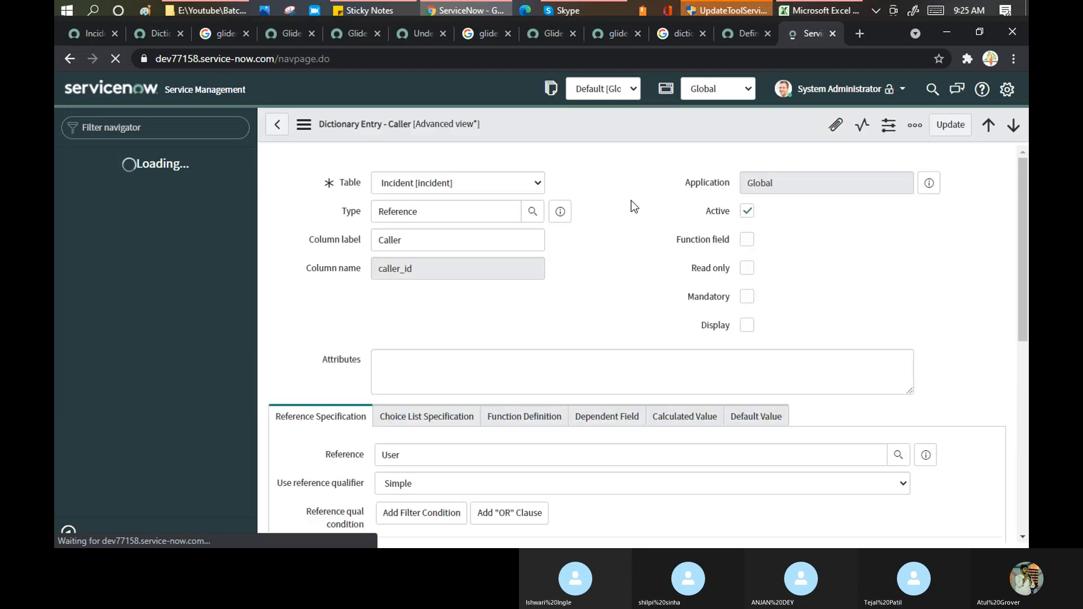
# - Step through Caller's Choice List, Dependent Field and Calculated Value tabs to Default Value (Incident Get Caller)
pyautogui.scroll(-8, 633, 214)
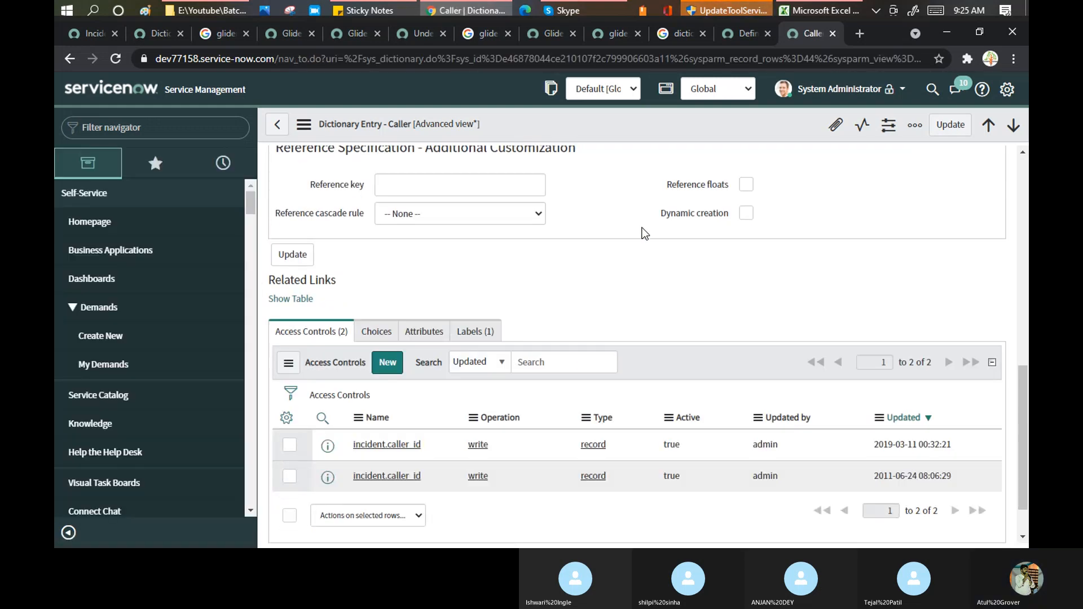
pyautogui.scroll(-1, 645, 234)
pyautogui.scroll(6, 645, 234)
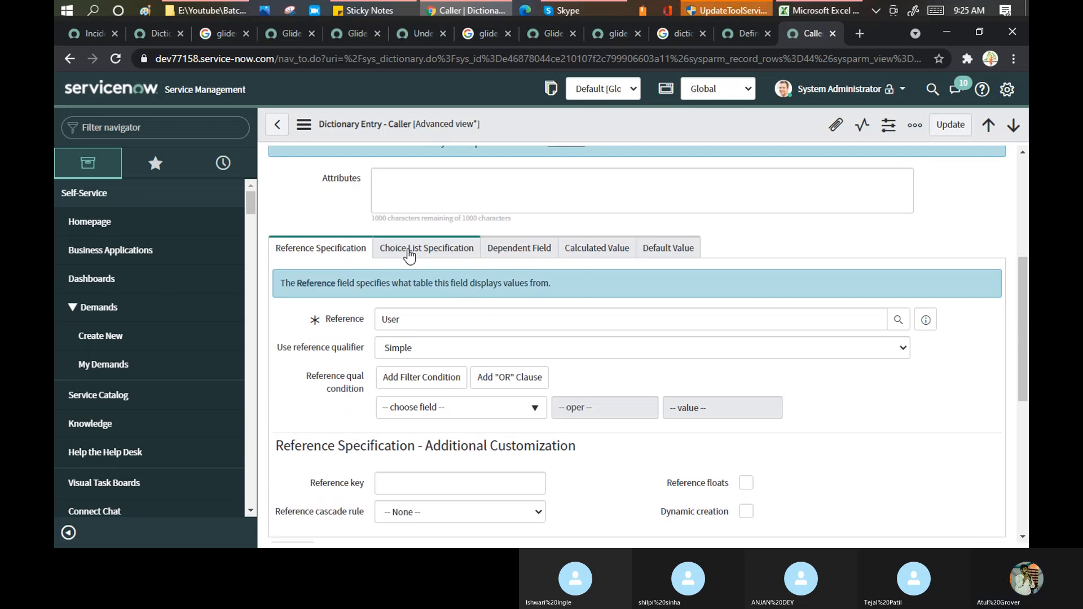
pyautogui.click(477, 251)
pyautogui.click(521, 250)
pyautogui.click(597, 255)
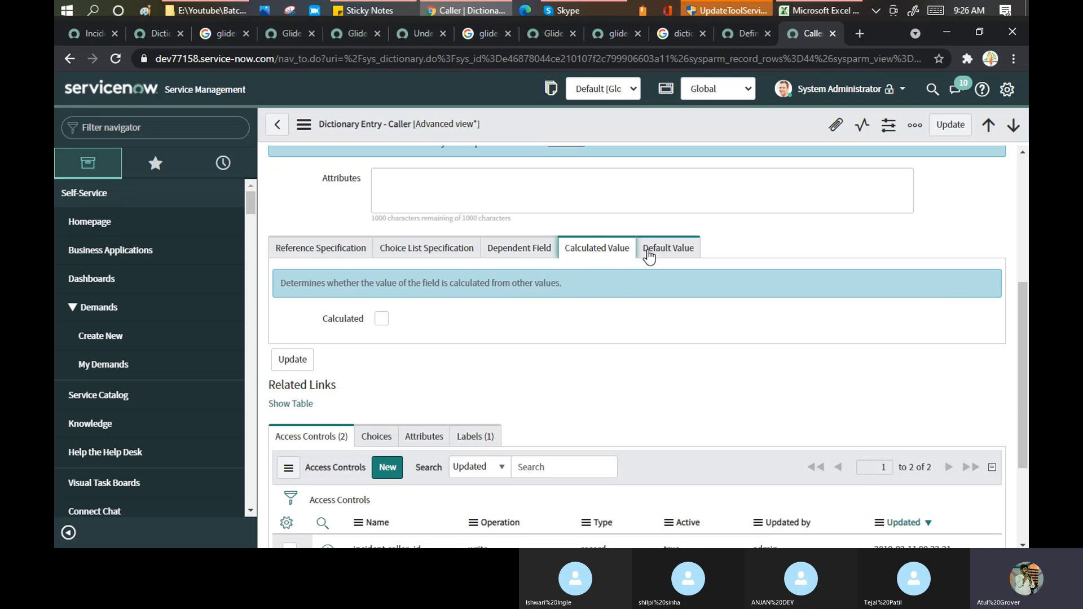
pyautogui.click(650, 253)
# - Check Caller's Choices, Labels and Attributes related lists: one label, no attributes
pyautogui.scroll(-3, 559, 323)
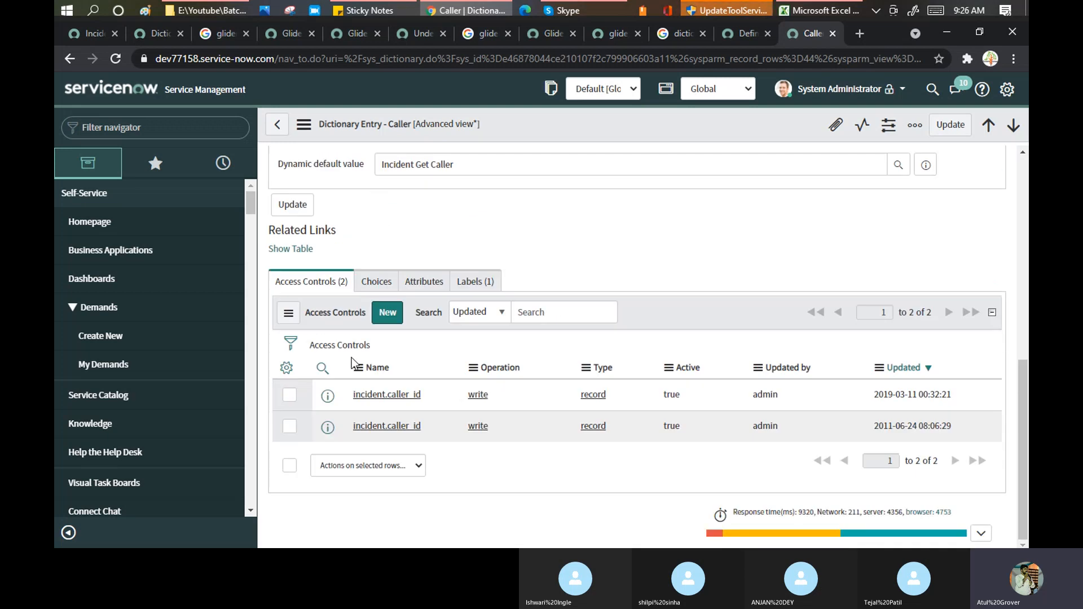
pyautogui.click(378, 285)
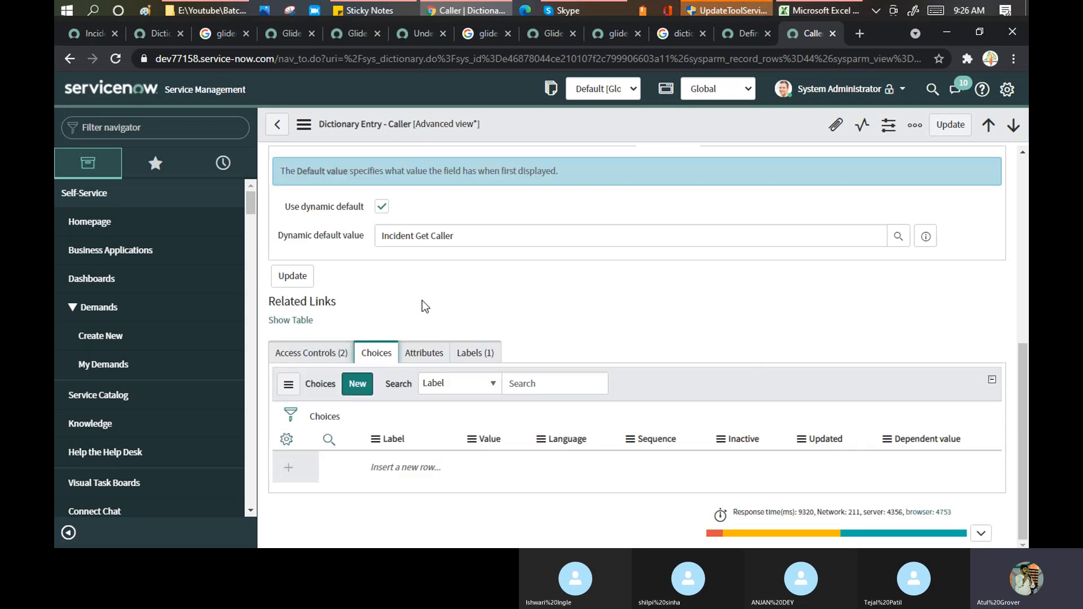
pyautogui.click(424, 352)
pyautogui.click(467, 356)
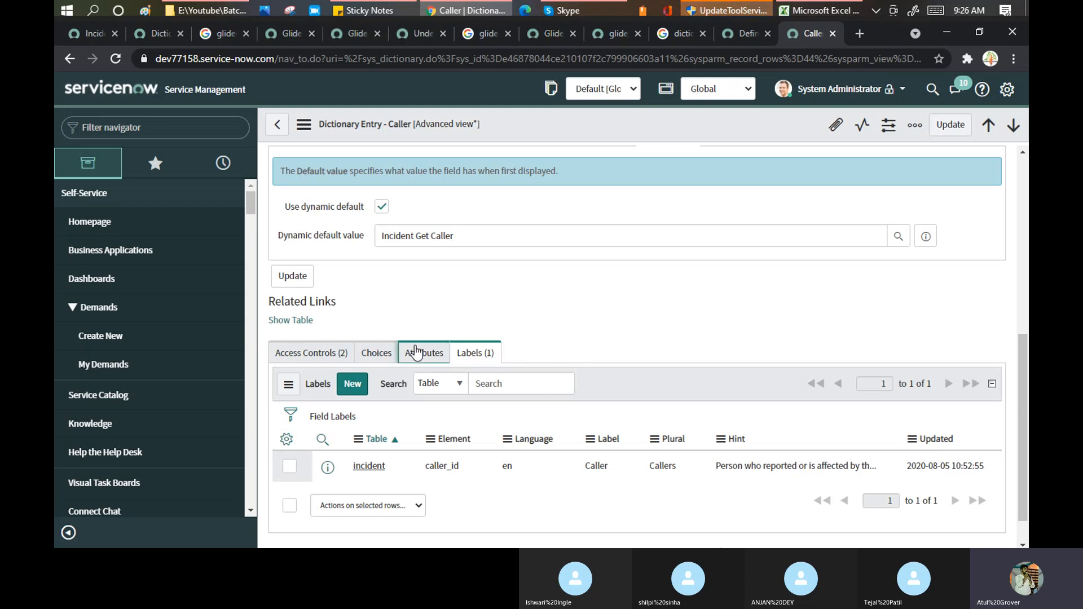
pyautogui.click(415, 352)
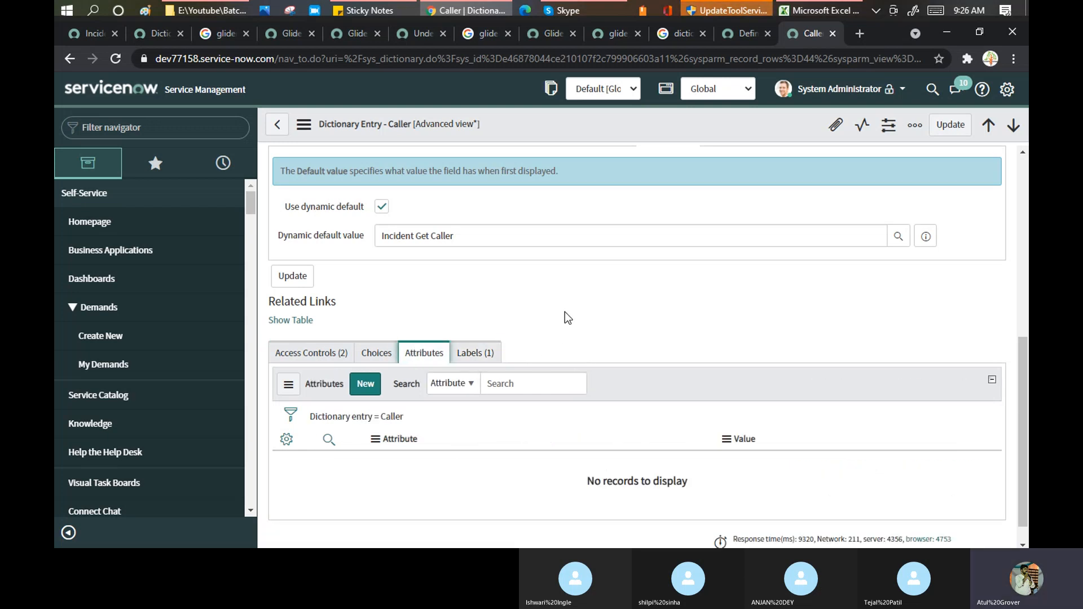
pyautogui.scroll(-1, 567, 318)
pyautogui.scroll(7, 574, 243)
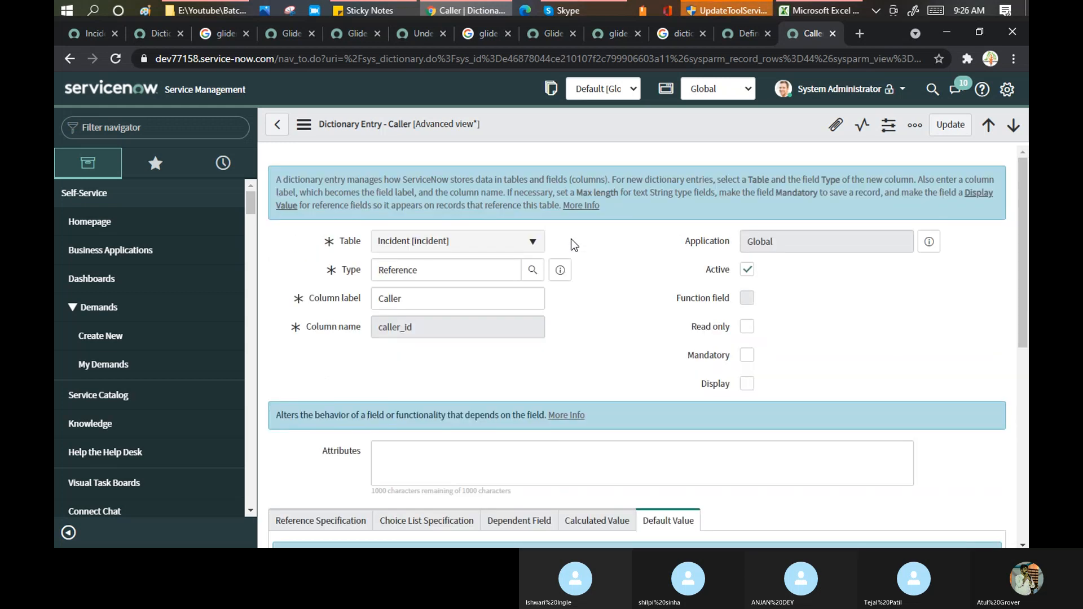
# - In the 'Define a dictionary override' docs, highlight 'Dictionary Overrides' in procedure step 3
pyautogui.click(746, 34)
pyautogui.scroll(3, 485, 239)
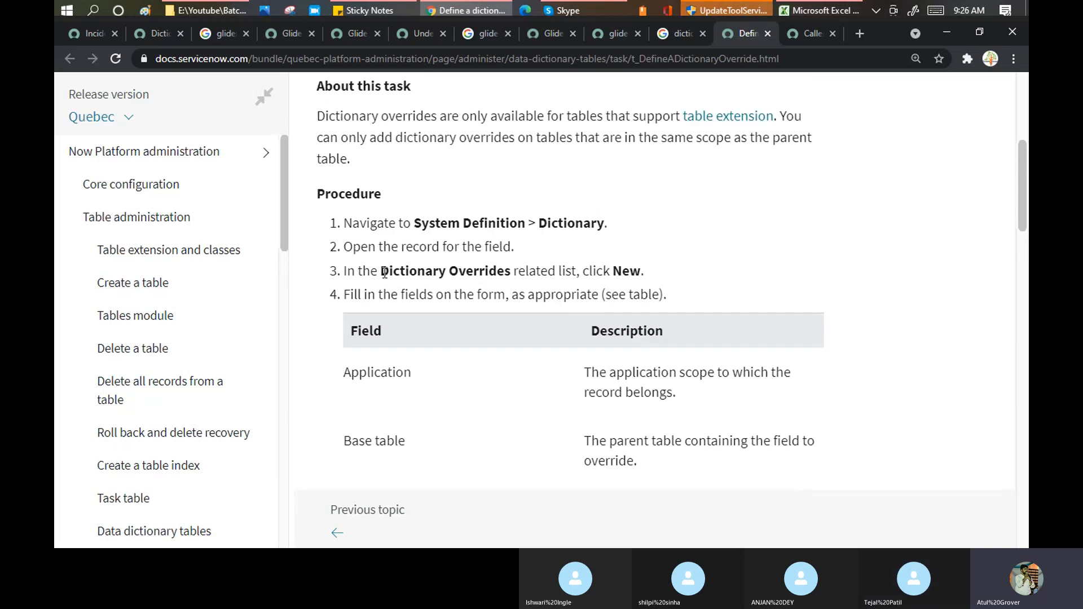
pyautogui.moveTo(381, 271); pyautogui.dragTo(518, 272)
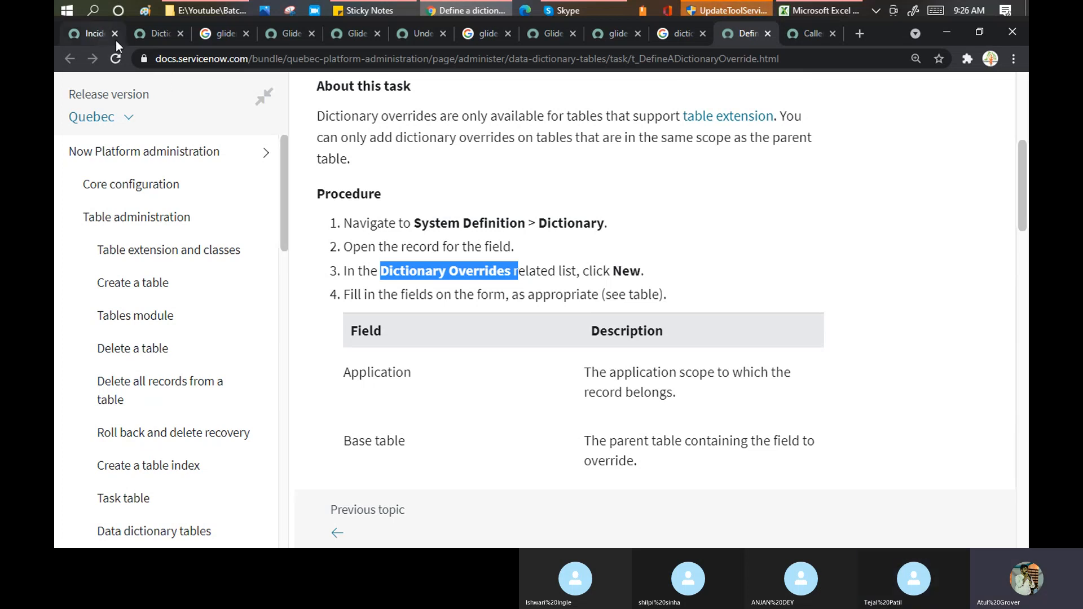
# - Back on the Caller entry, open and dismiss the form's extra actions list
pyautogui.click(804, 33)
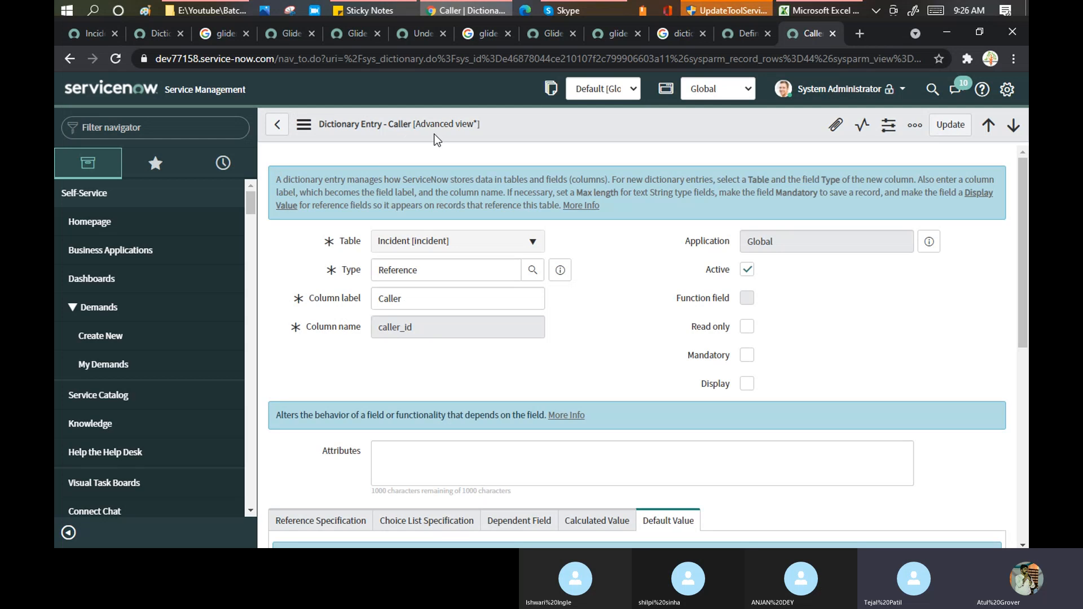
pyautogui.click(304, 125)
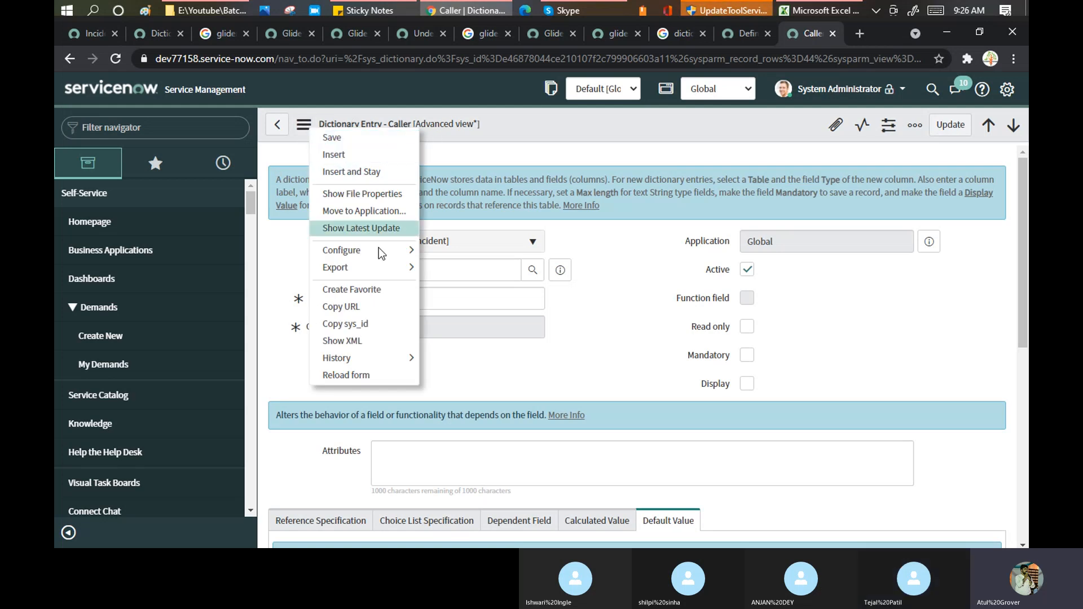
pyautogui.moveTo(379, 252)
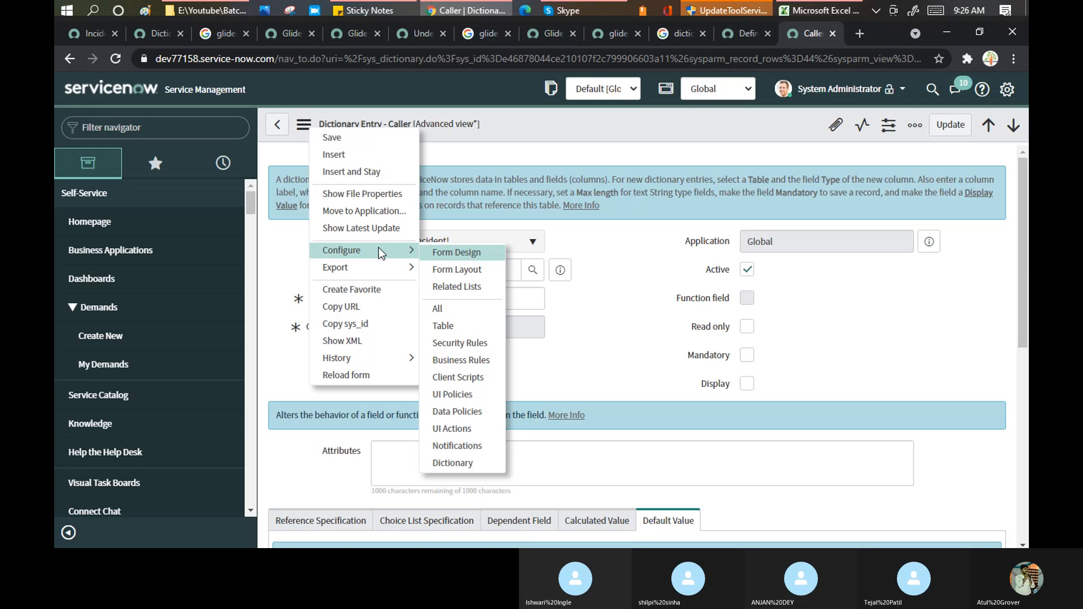
pyautogui.click(617, 271)
# - Type 'dict' in the Filter navigator to surface the Dictionary module
pyautogui.scroll(-3, 616, 271)
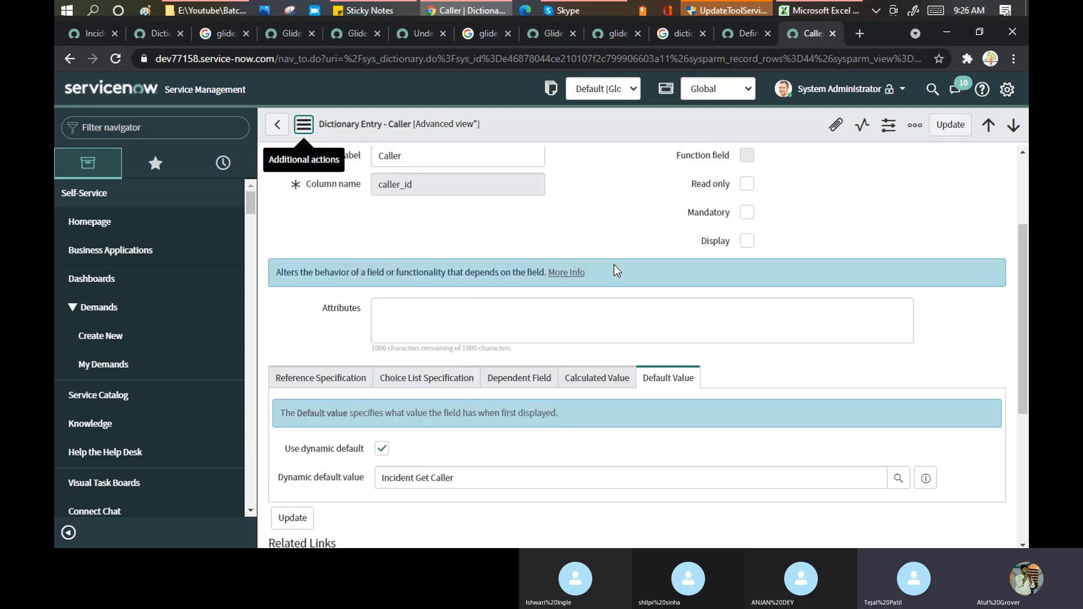
pyautogui.scroll(-4, 591, 221)
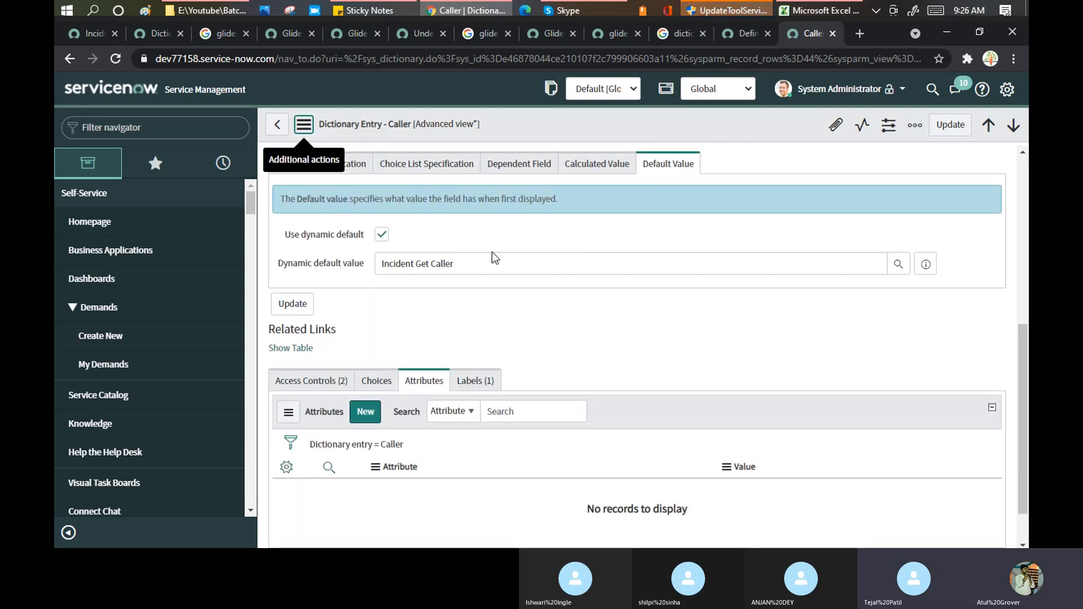
pyautogui.scroll(-1, 497, 263)
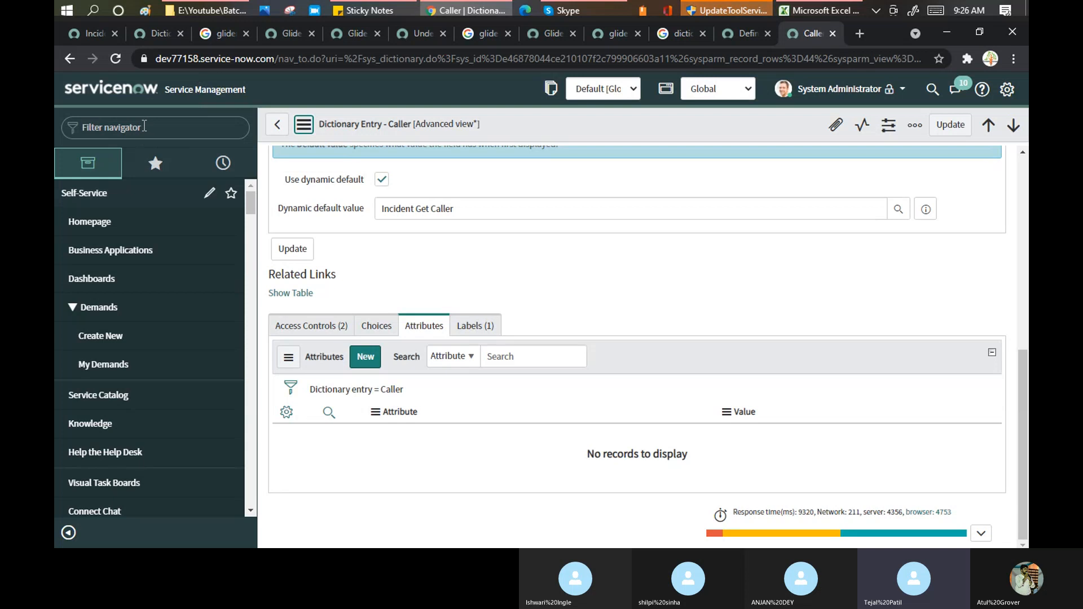
pyautogui.write('di')
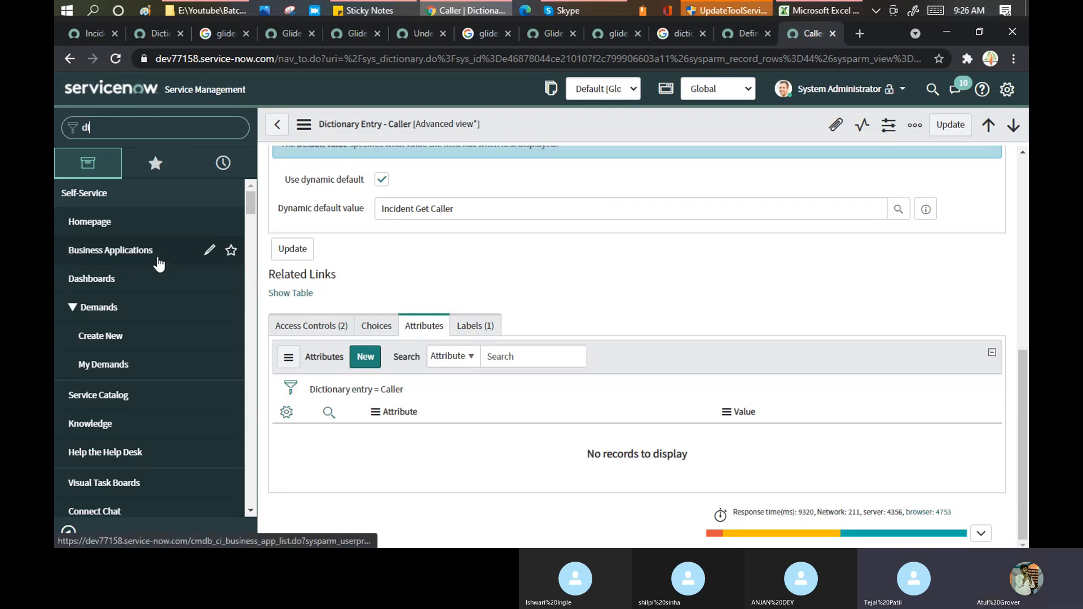
pyautogui.write('ct')
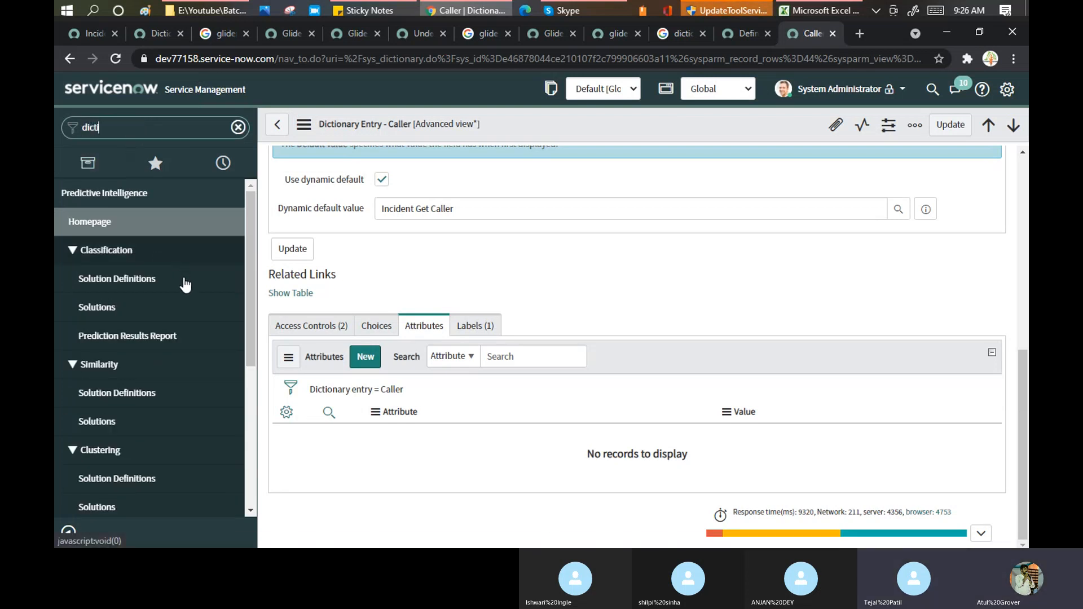
pyautogui.scroll(-5, 185, 287)
# - Extend the filter to 'dicti', open System Definition > Dictionary and start a new entry
pyautogui.write('i')
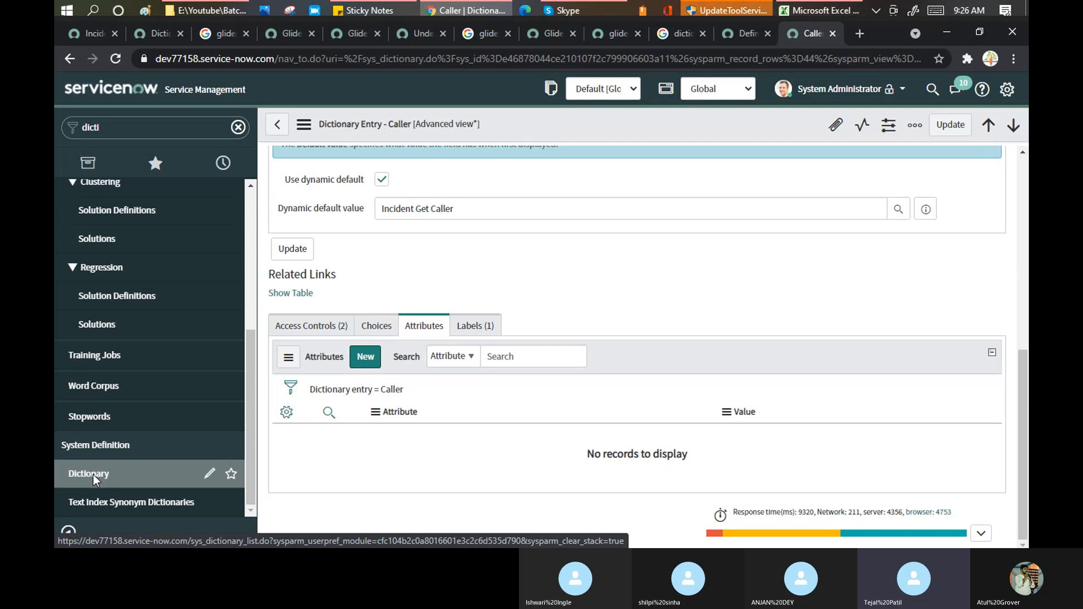
pyautogui.click(90, 474)
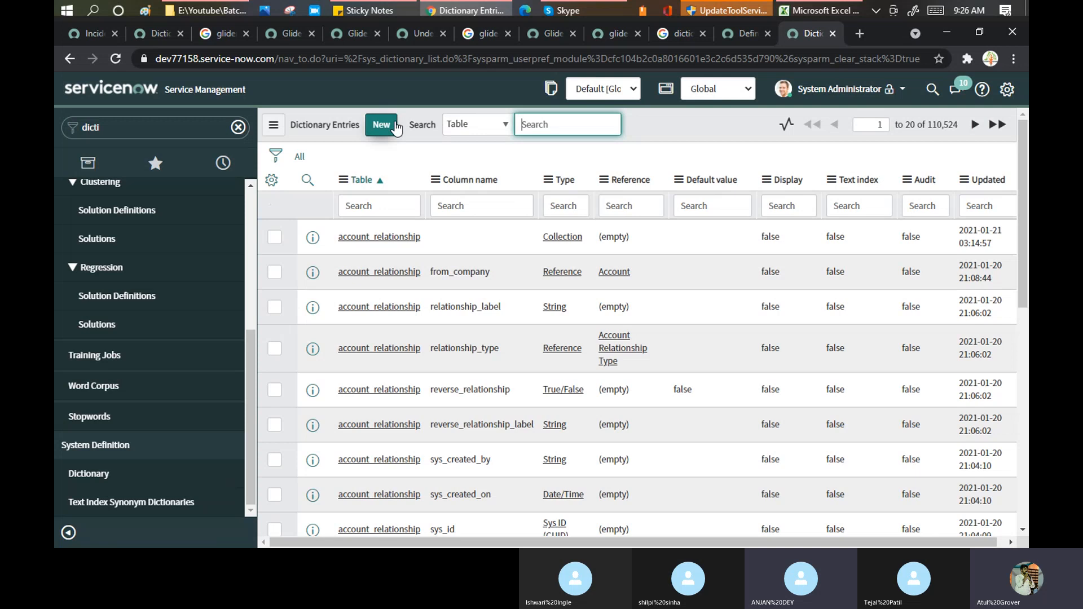
pyautogui.click(391, 126)
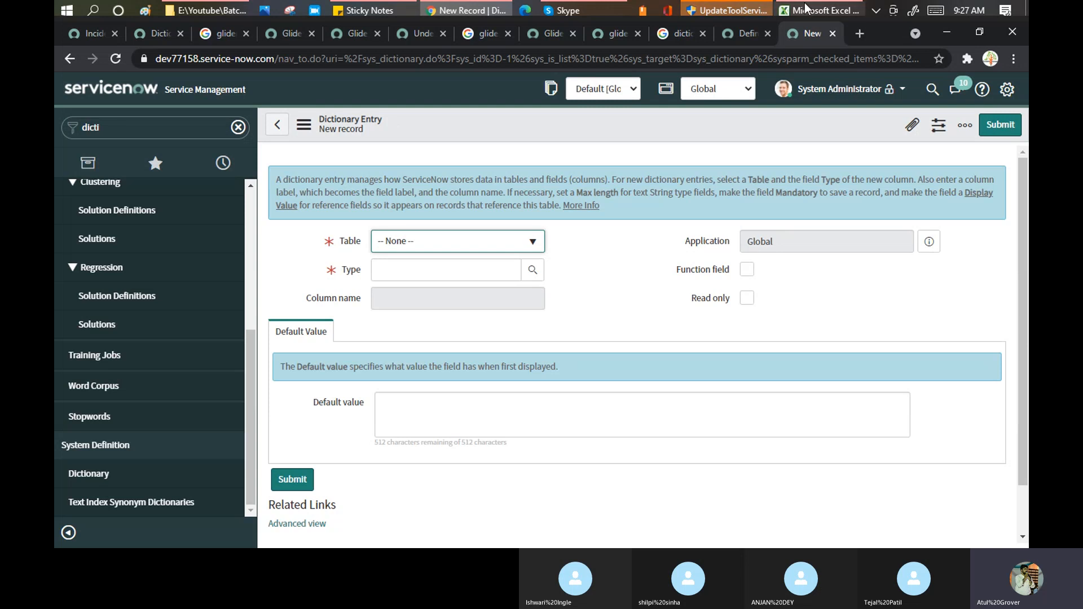
# - Elevate the System Administrator session to the security_admin role
pyautogui.click(901, 90)
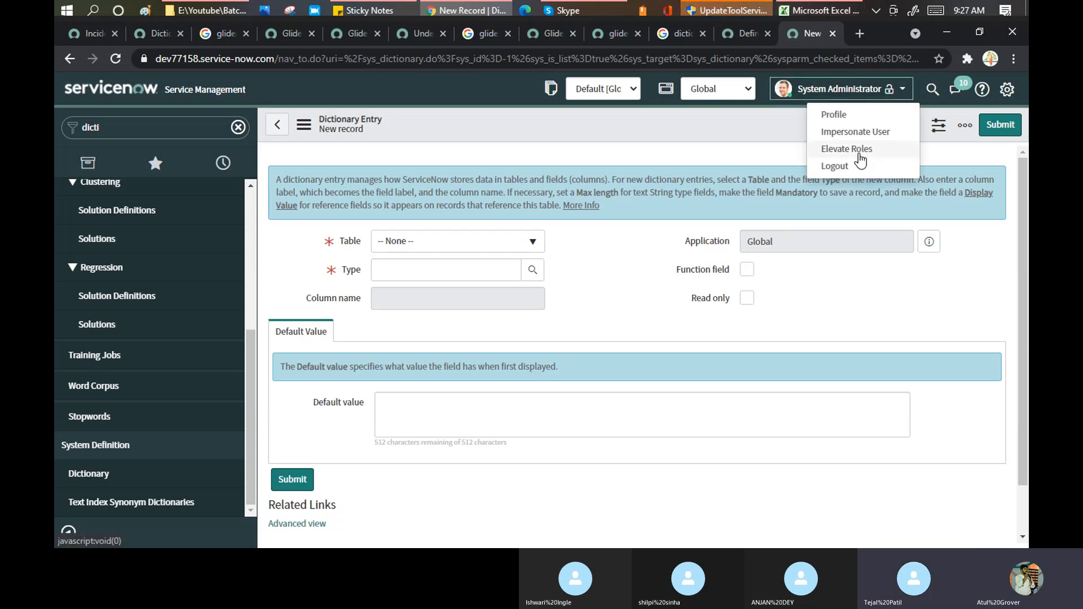
pyautogui.click(862, 150)
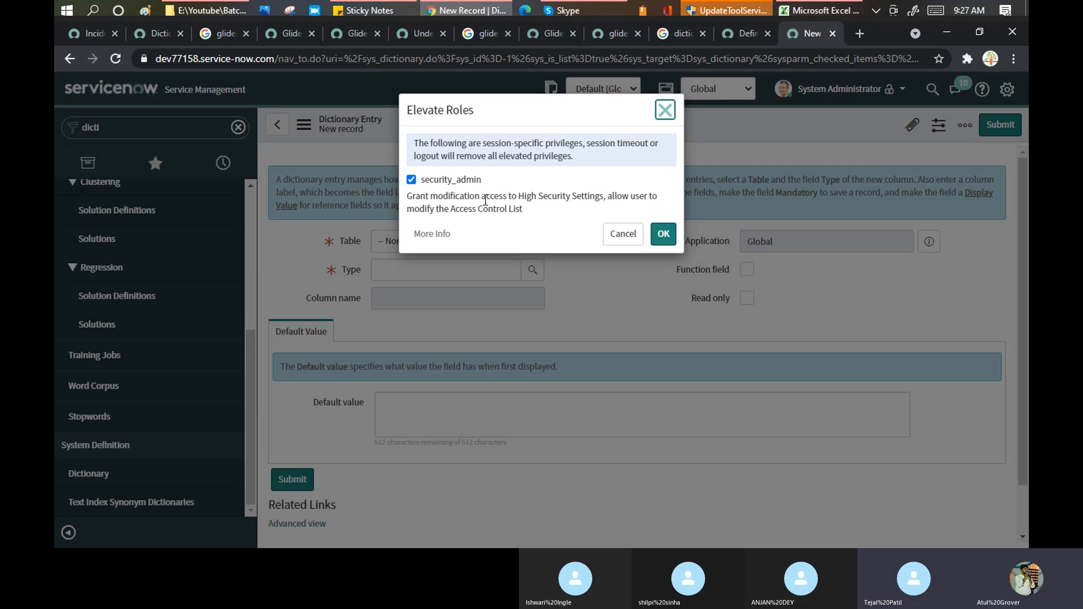
pyautogui.click(663, 234)
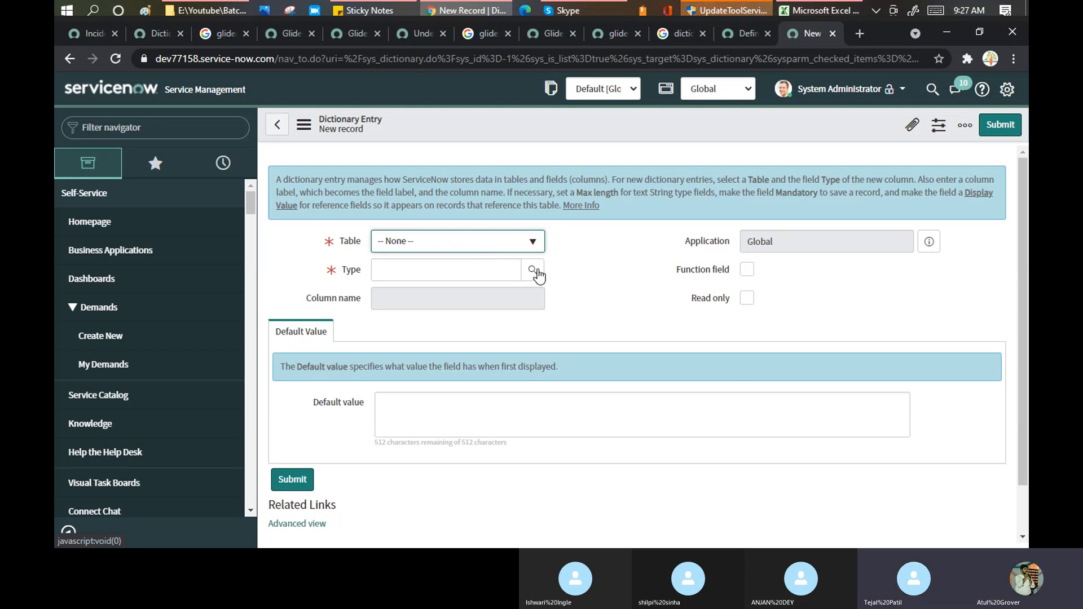
# - In the override docs, highlight the Dictionary module, field record and Dictionary Overrides list steps
pyautogui.click(736, 40)
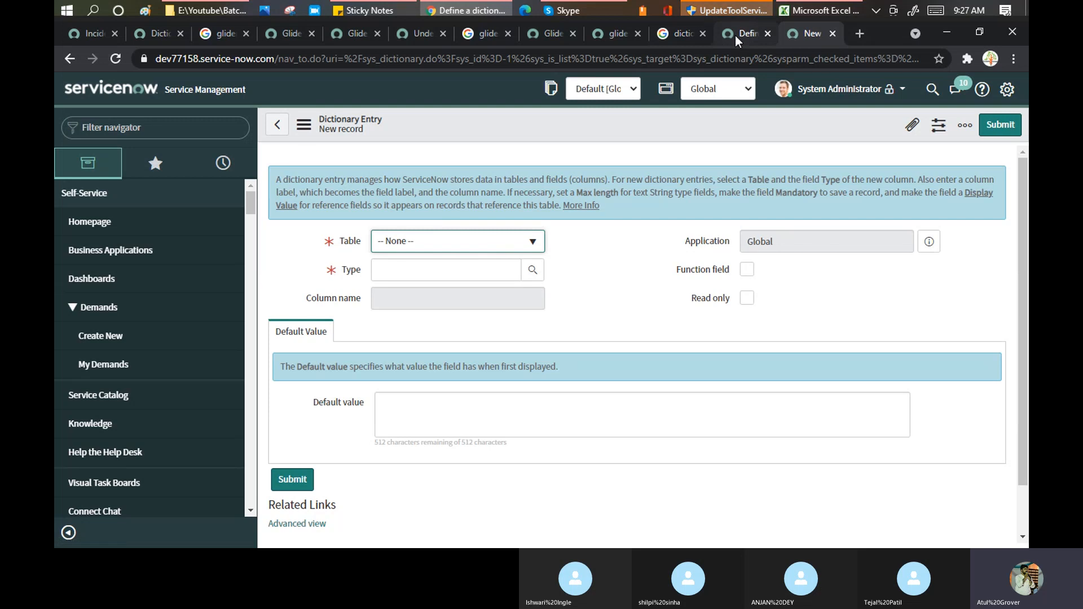
pyautogui.click(415, 226)
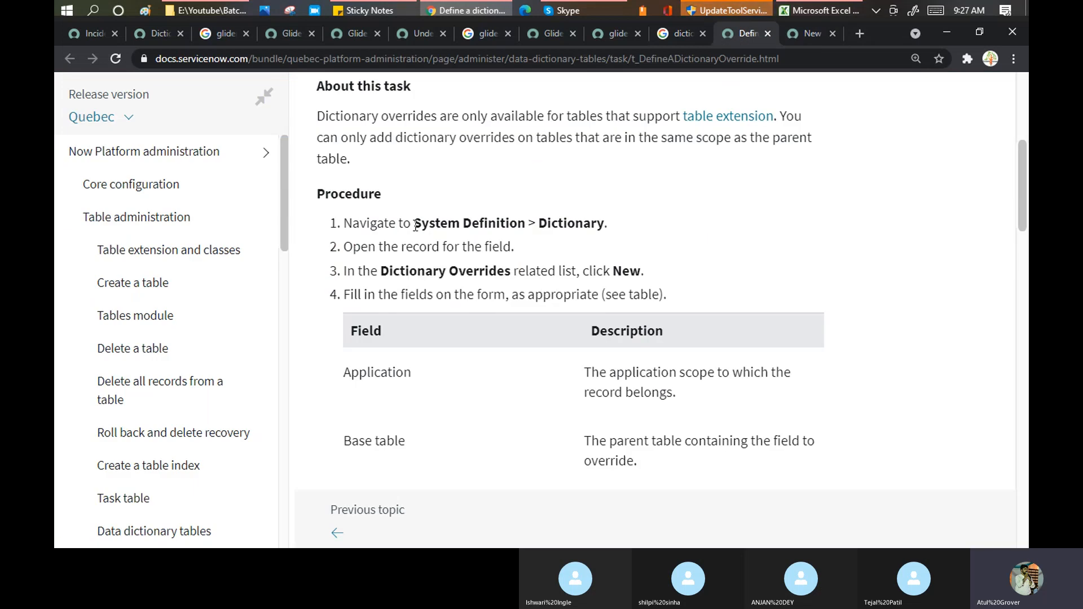
pyautogui.moveTo(541, 224); pyautogui.dragTo(611, 222)
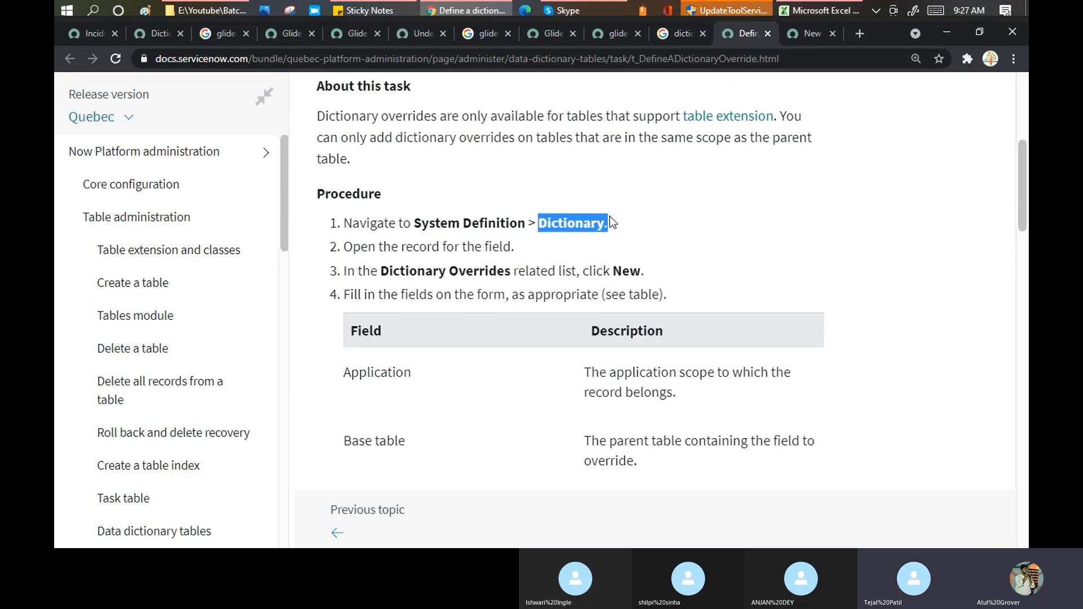
pyautogui.moveTo(379, 247); pyautogui.dragTo(512, 251)
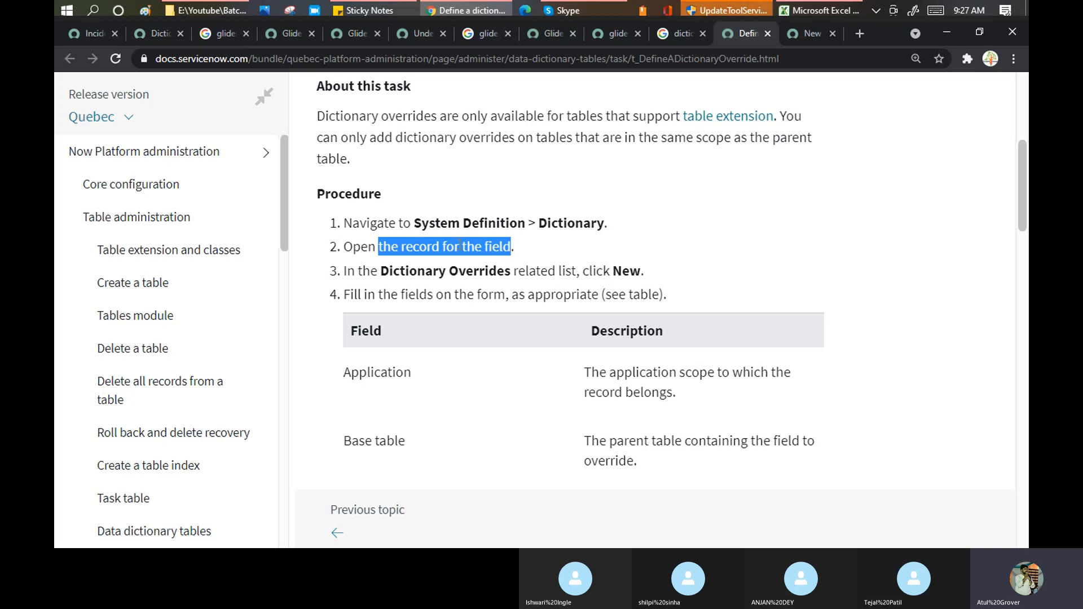
pyautogui.moveTo(380, 270); pyautogui.dragTo(570, 276)
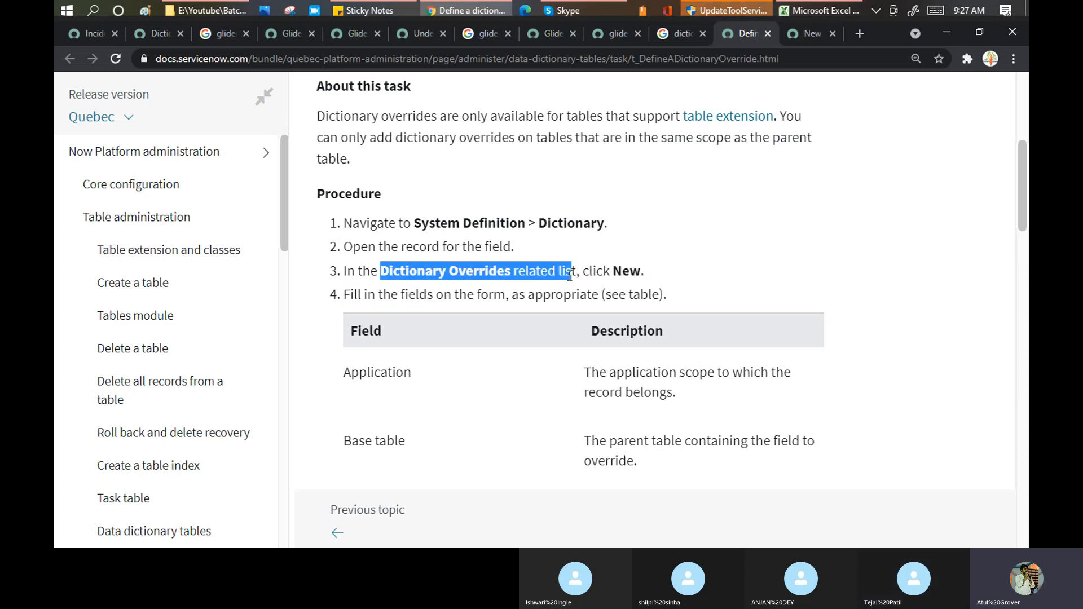
# - Open Impact from the Incident Task column list, leaving the page despite unsaved changes
pyautogui.click(96, 35)
pyautogui.scroll(-5, 471, 333)
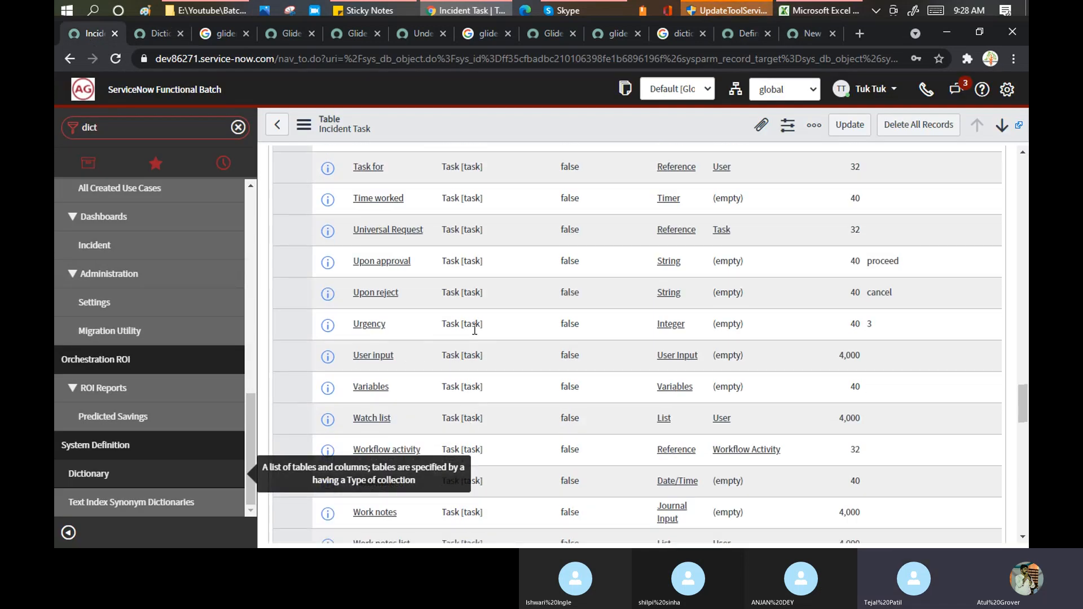
pyautogui.scroll(5, 471, 327)
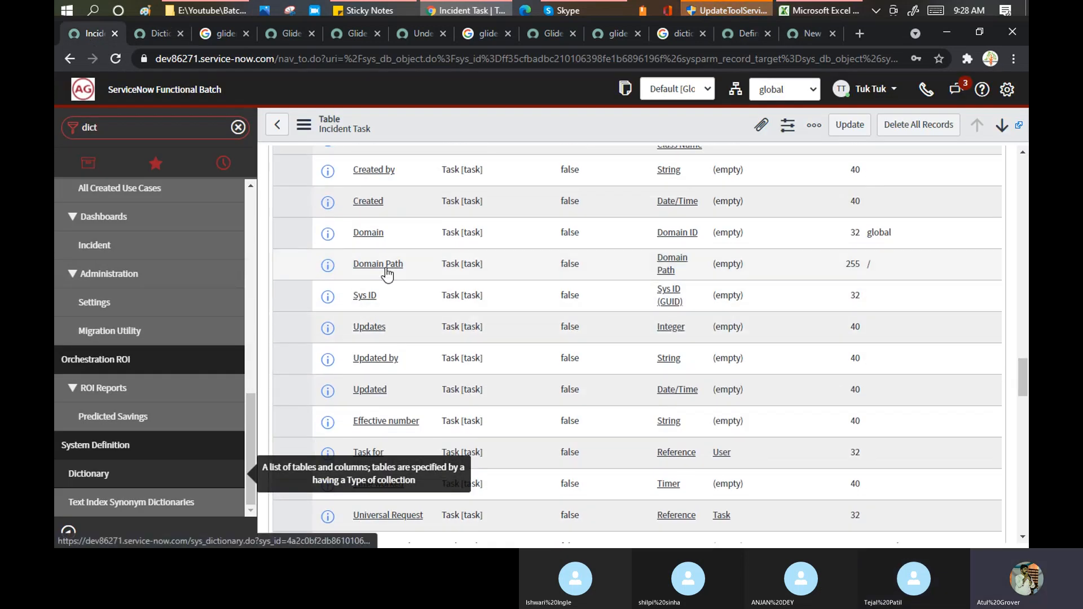
pyautogui.scroll(1, 369, 259)
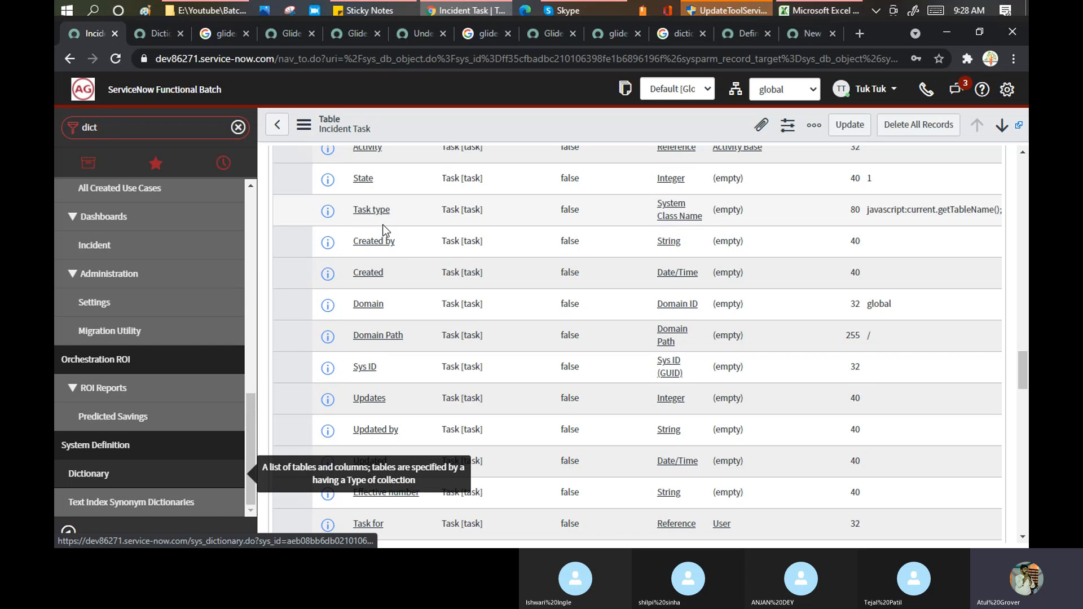
pyautogui.scroll(1, 384, 229)
pyautogui.scroll(5, 383, 220)
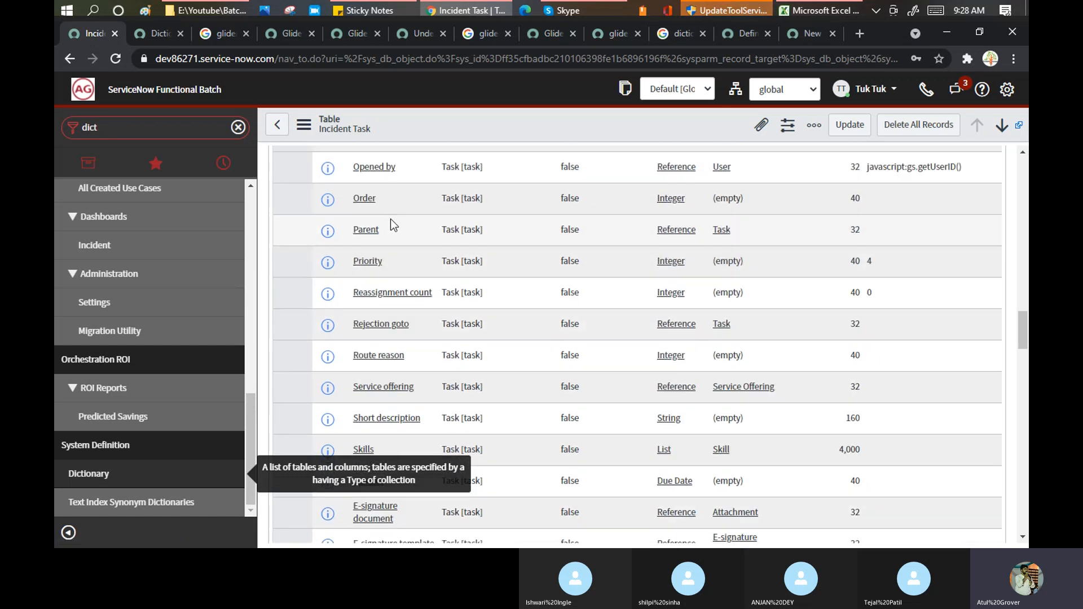
pyautogui.scroll(4, 366, 226)
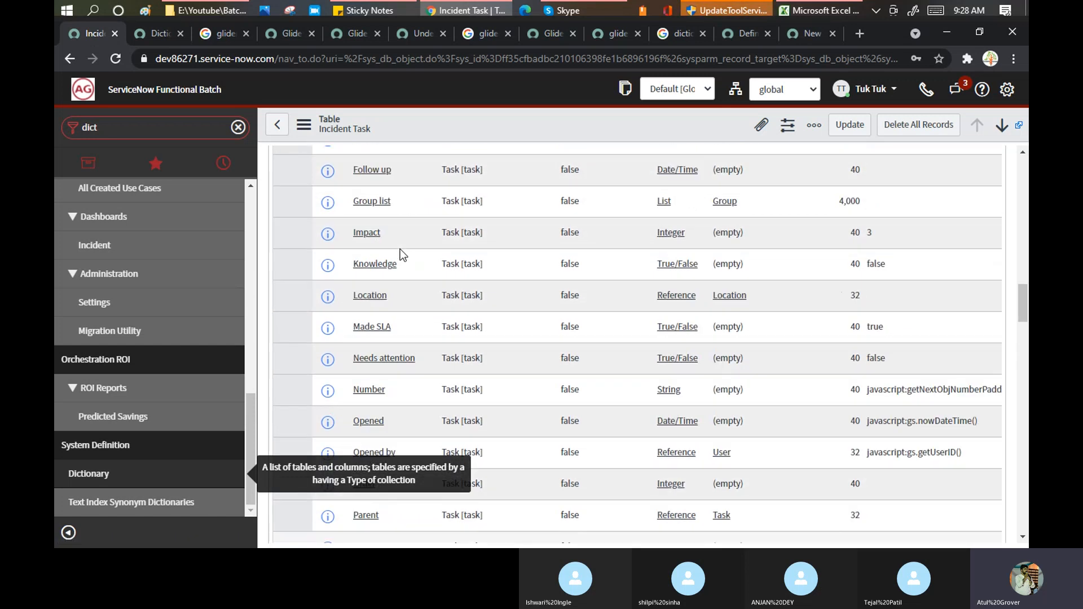
pyautogui.click(370, 239)
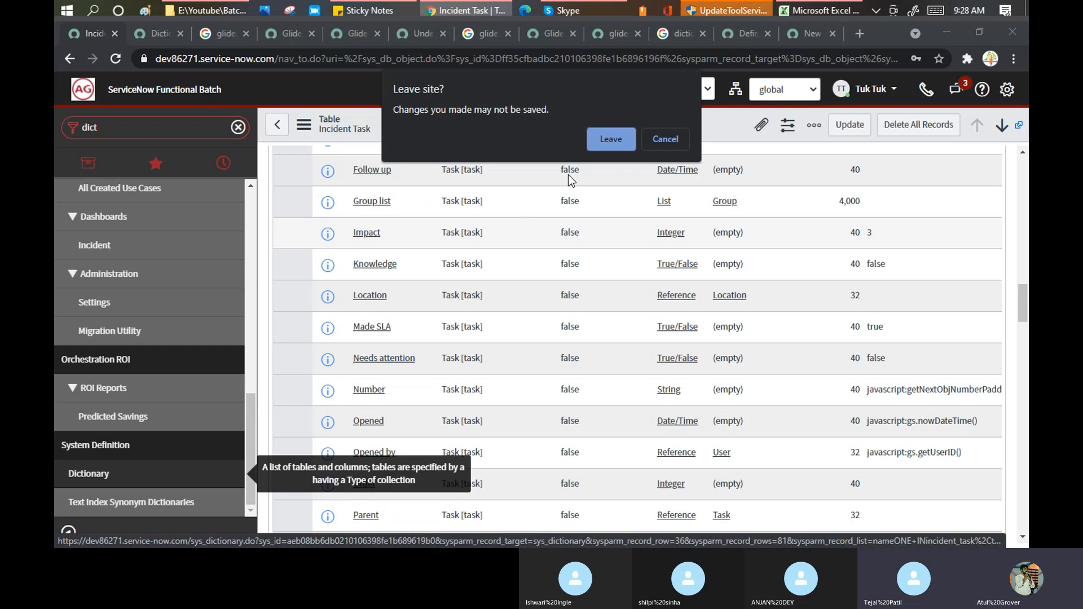
pyautogui.click(609, 137)
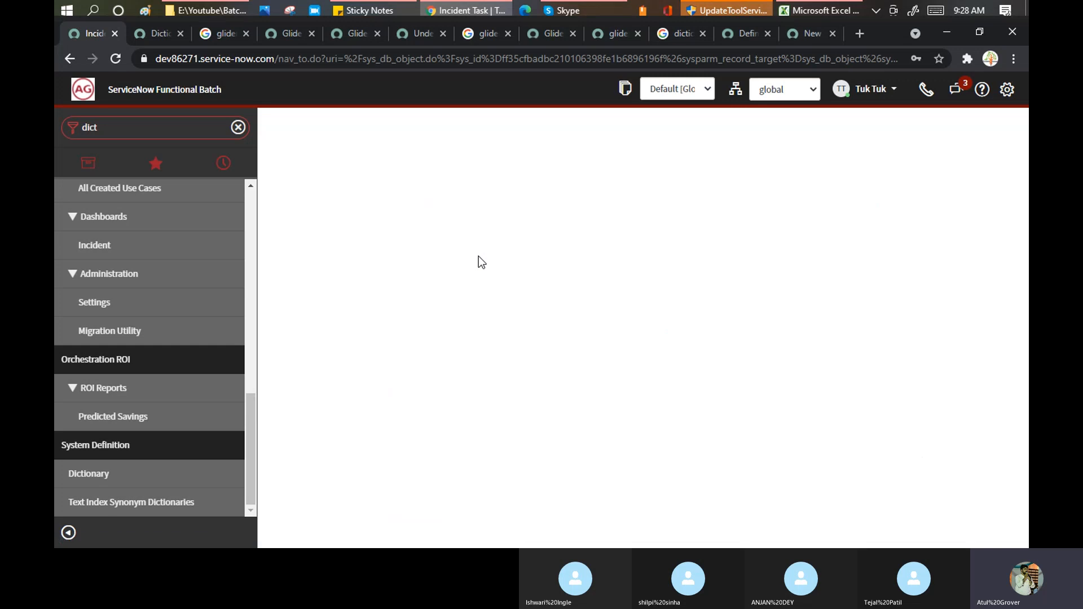
# - Show the empty Dictionary Overrides list on the Task table's Integer Impact entry
pyautogui.scroll(-3, 608, 265)
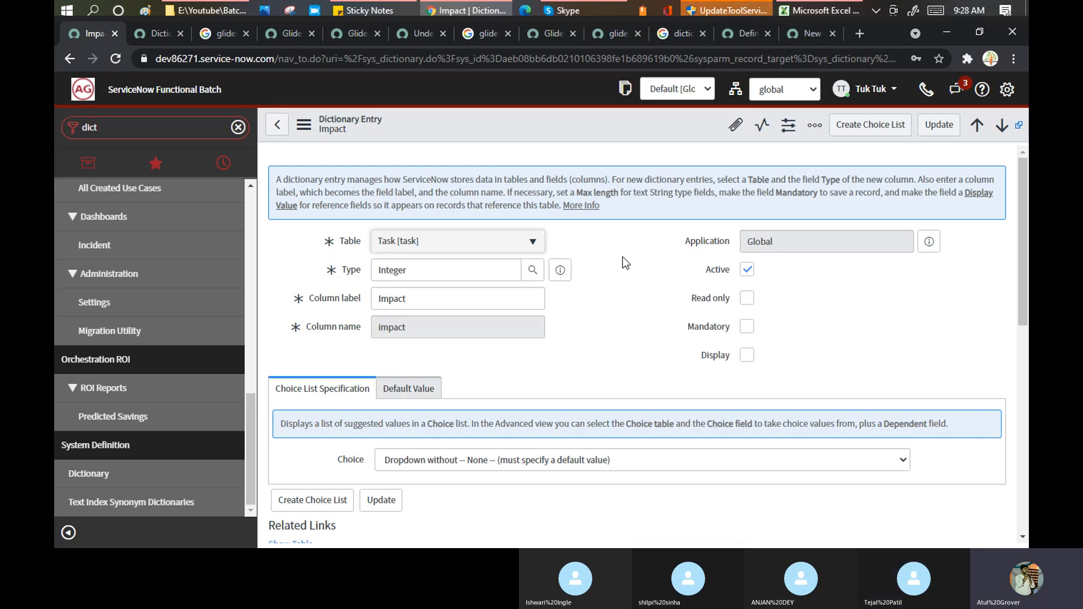
pyautogui.scroll(-3, 622, 256)
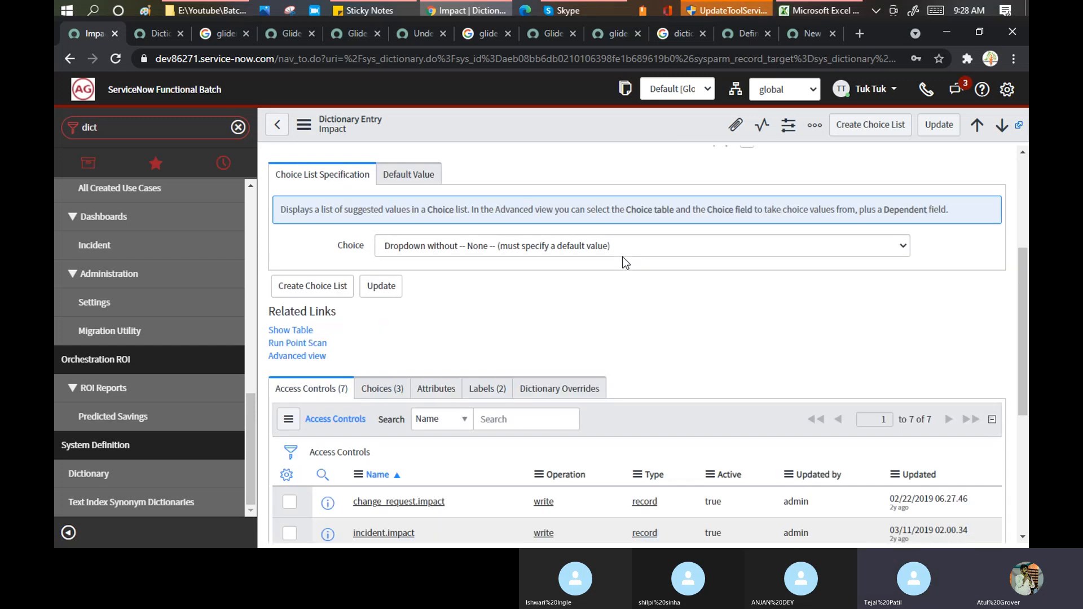
pyautogui.scroll(-3, 623, 258)
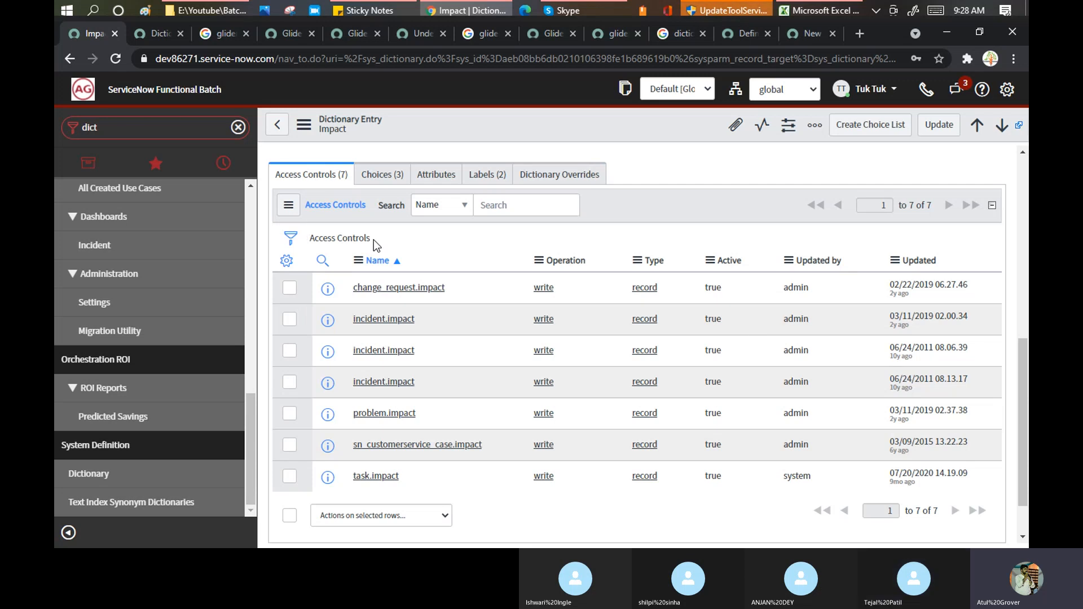
pyautogui.click(547, 176)
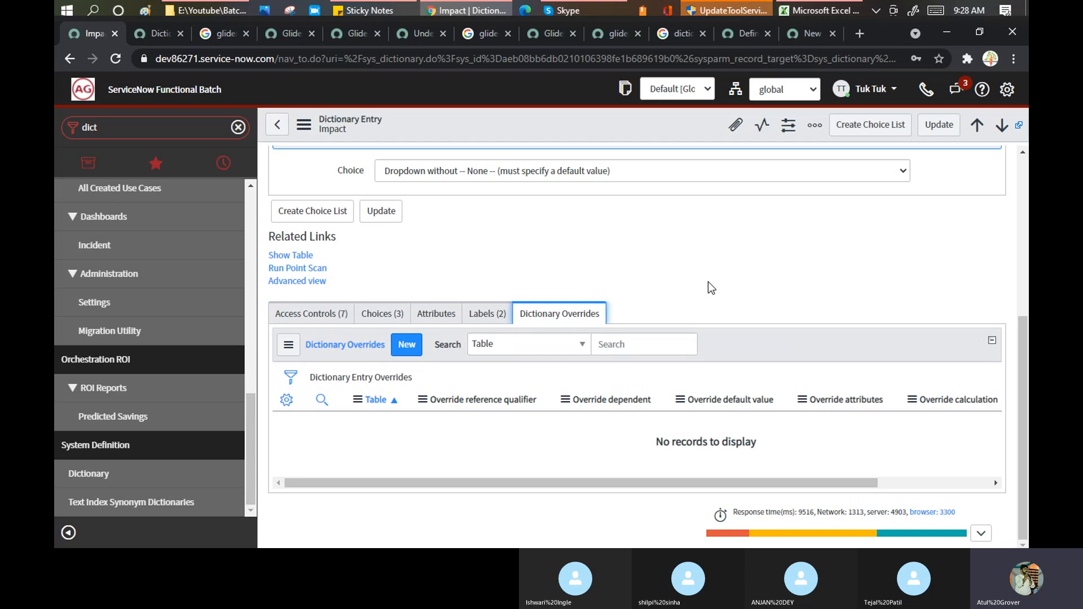
pyautogui.scroll(5, 708, 288)
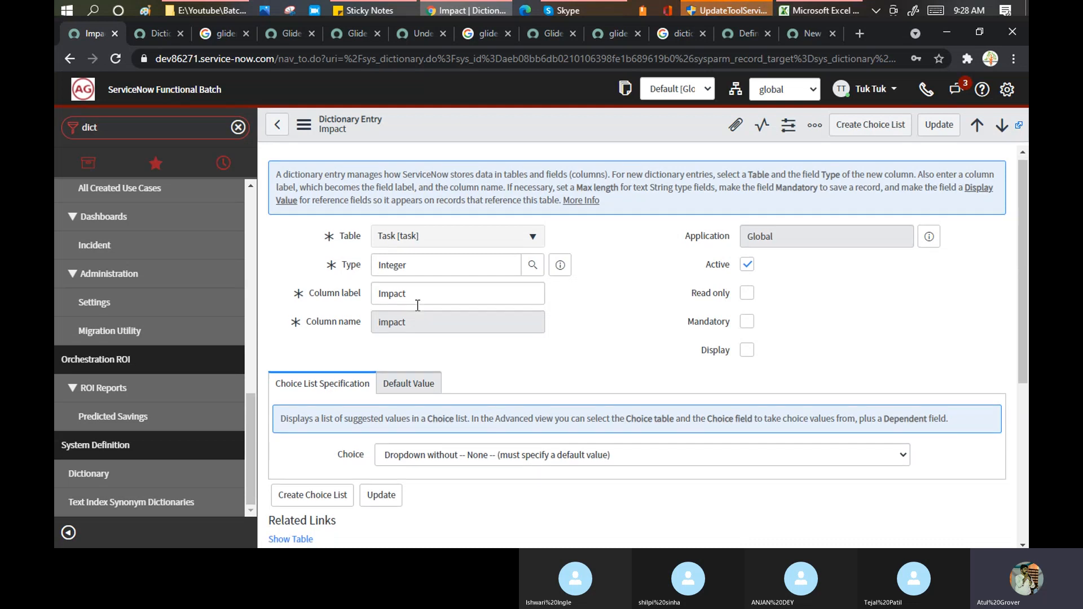
pyautogui.scroll(-5, 417, 305)
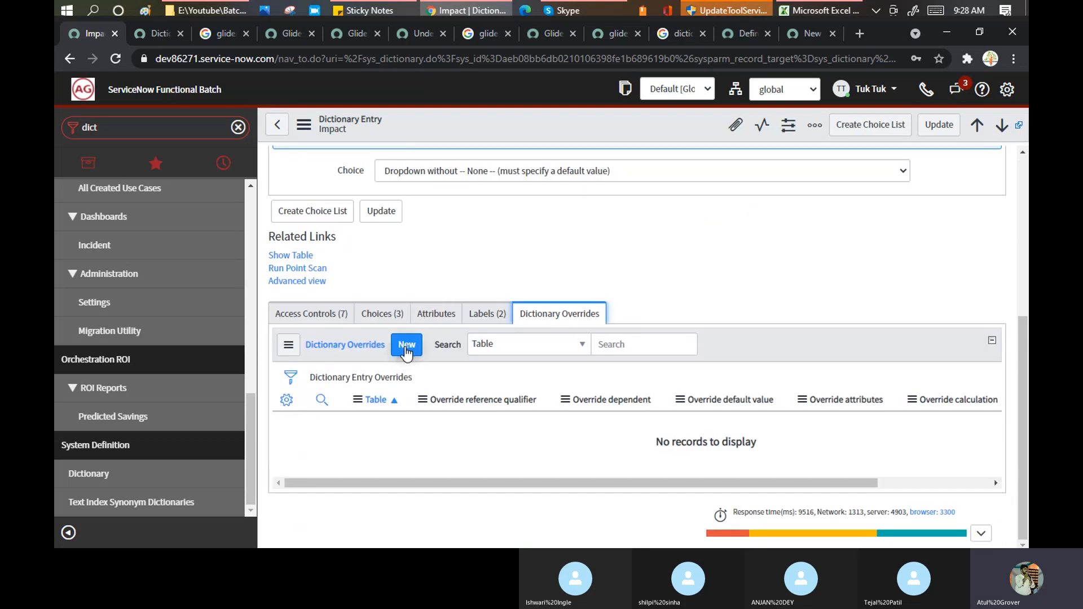
# - Create a new Impact override with Table Asset Task [asset_task], highlighting the Task Impact description line
pyautogui.click(406, 350)
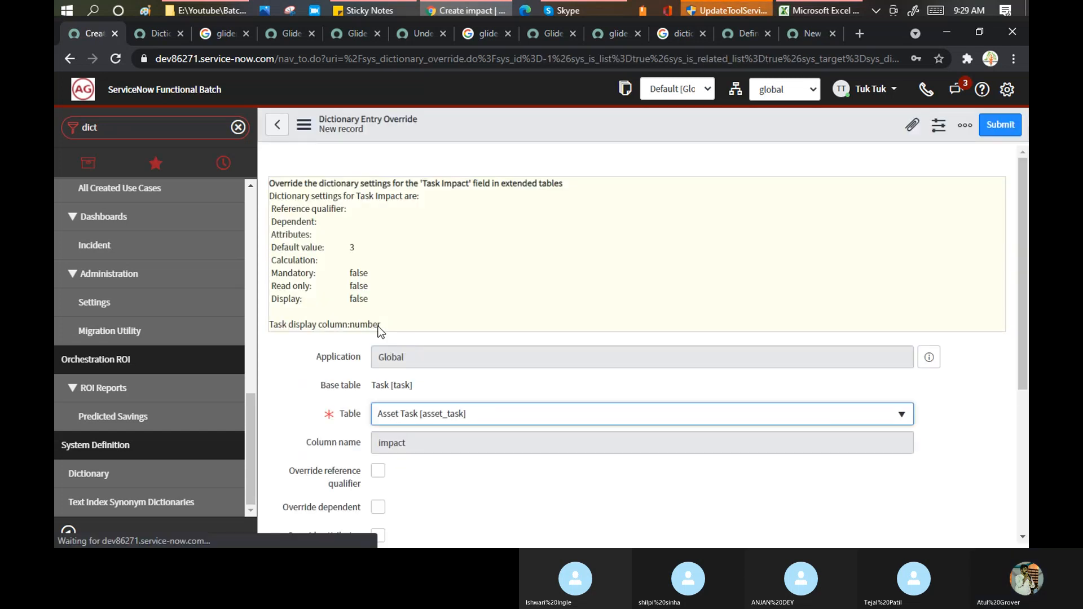
pyautogui.click(331, 186)
pyautogui.moveTo(332, 186); pyautogui.dragTo(462, 185)
pyautogui.scroll(-4, 450, 233)
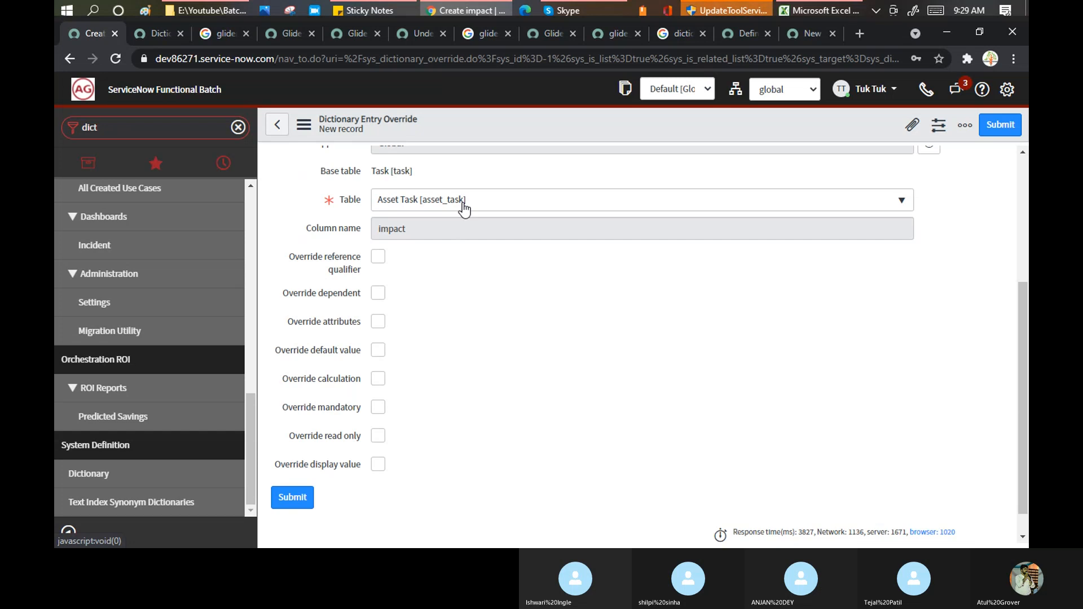
pyautogui.scroll(4, 477, 262)
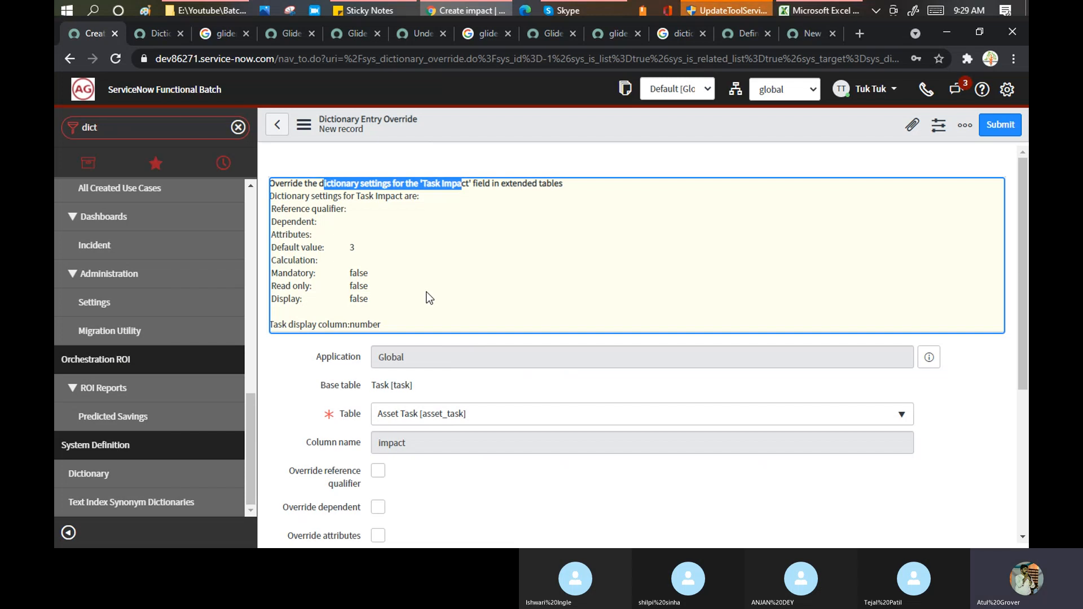
# - Leave the unsaved override form for the Task table's Integer Impact dictionary entry
pyautogui.doubleClick(446, 183)
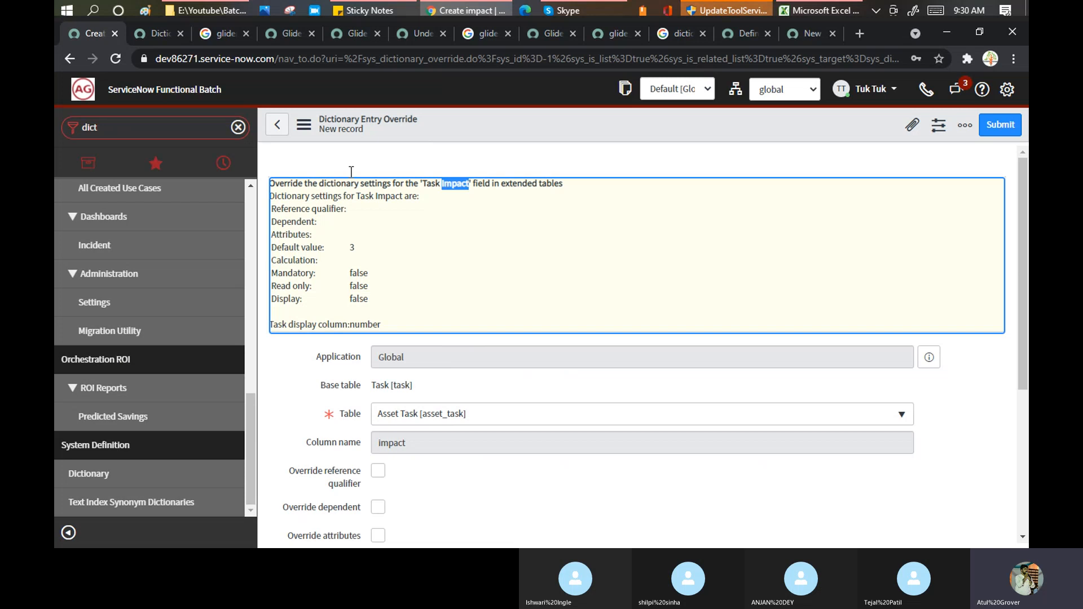
pyautogui.click(278, 124)
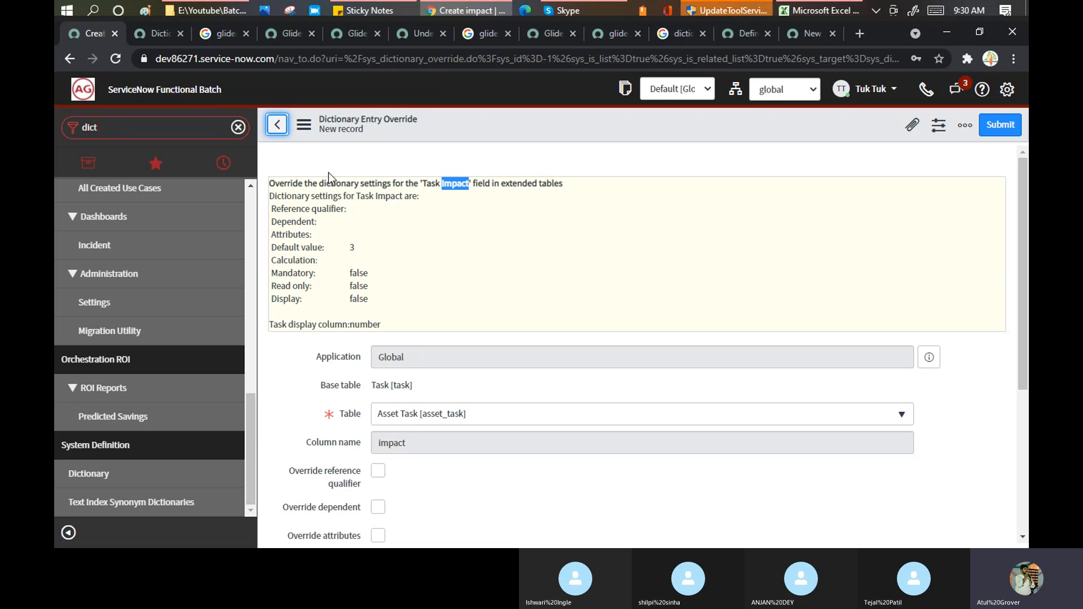
pyautogui.click(278, 125)
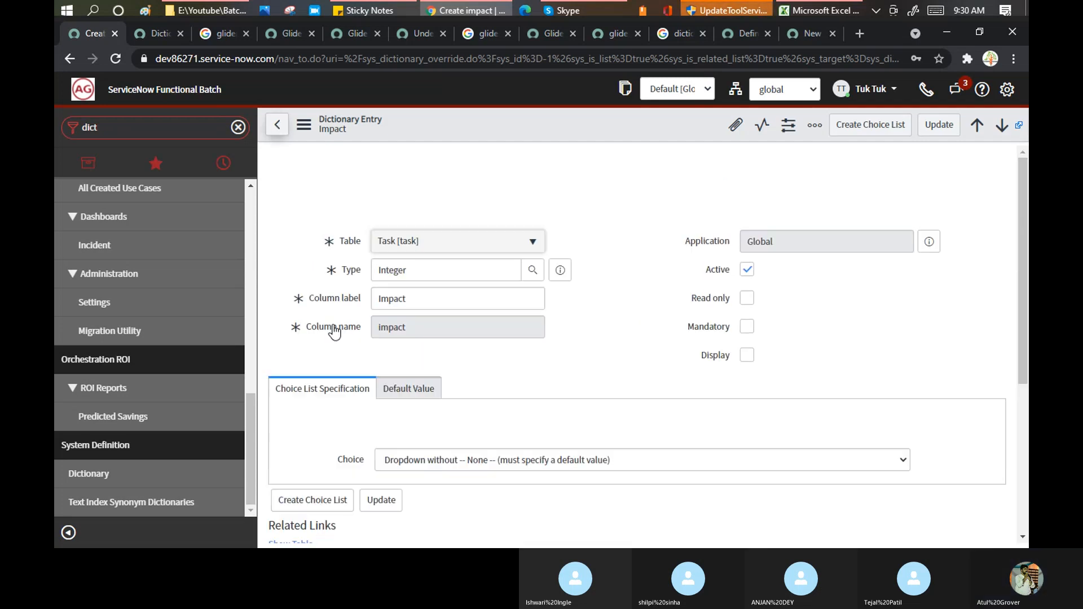
# - Filter Dictionary Entries by Table 'task', then narrow it to 'task%'
pyautogui.click(277, 126)
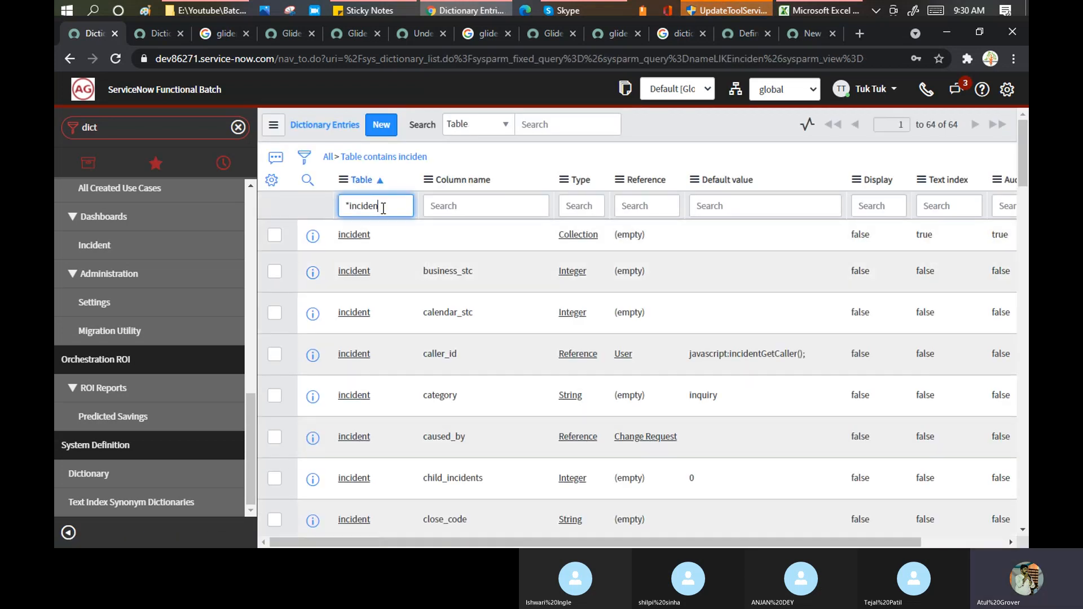
pyautogui.doubleClick(356, 202)
pyautogui.write('task')
pyautogui.press('Return')
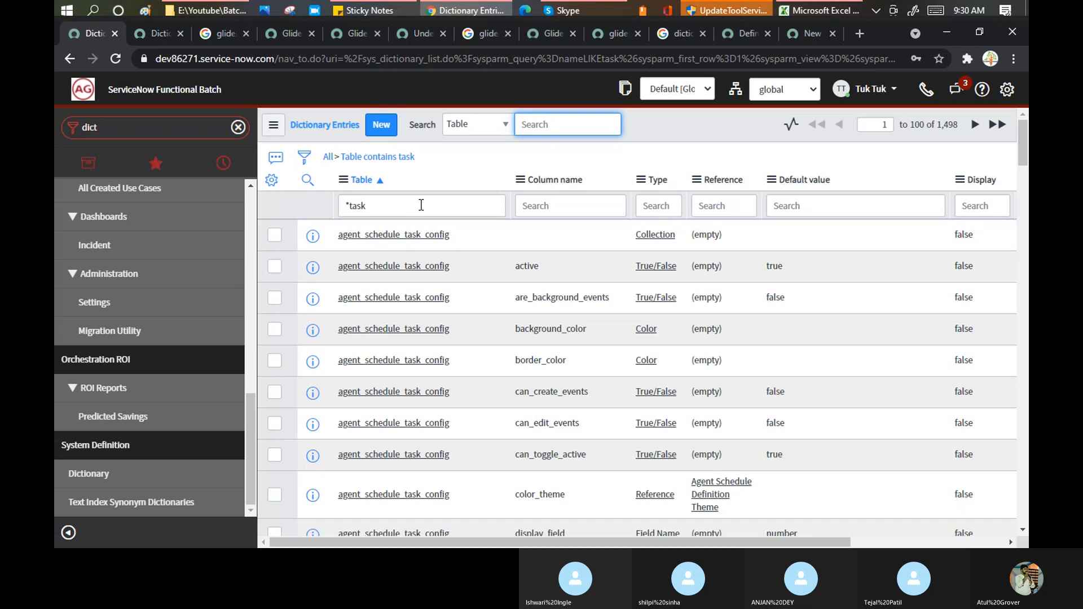
pyautogui.scroll(-1, 457, 252)
pyautogui.scroll(-5, 457, 253)
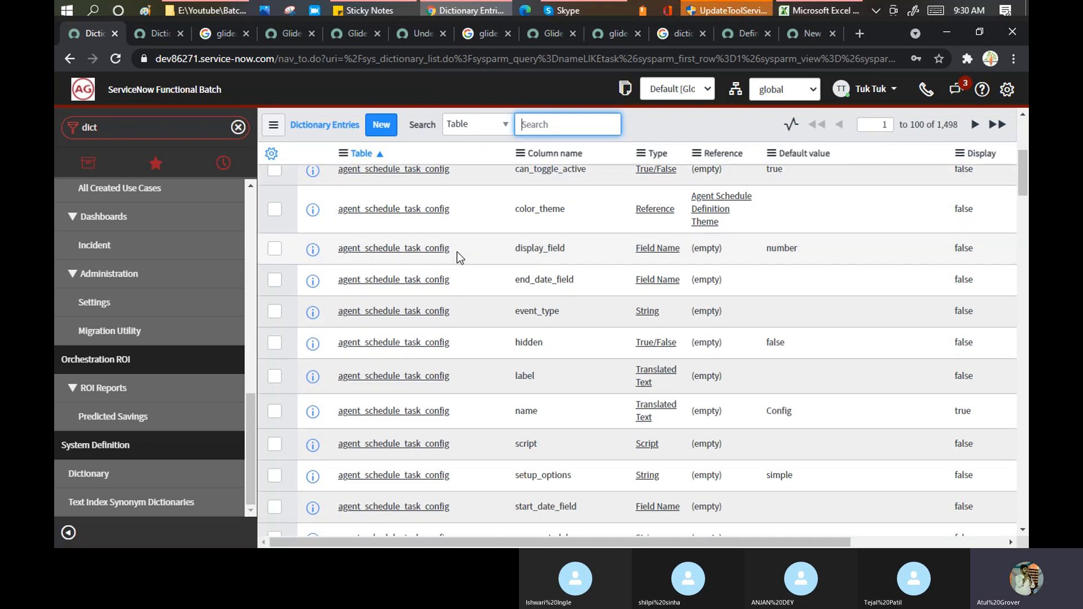
pyautogui.scroll(-10, 457, 256)
pyautogui.scroll(-15, 457, 265)
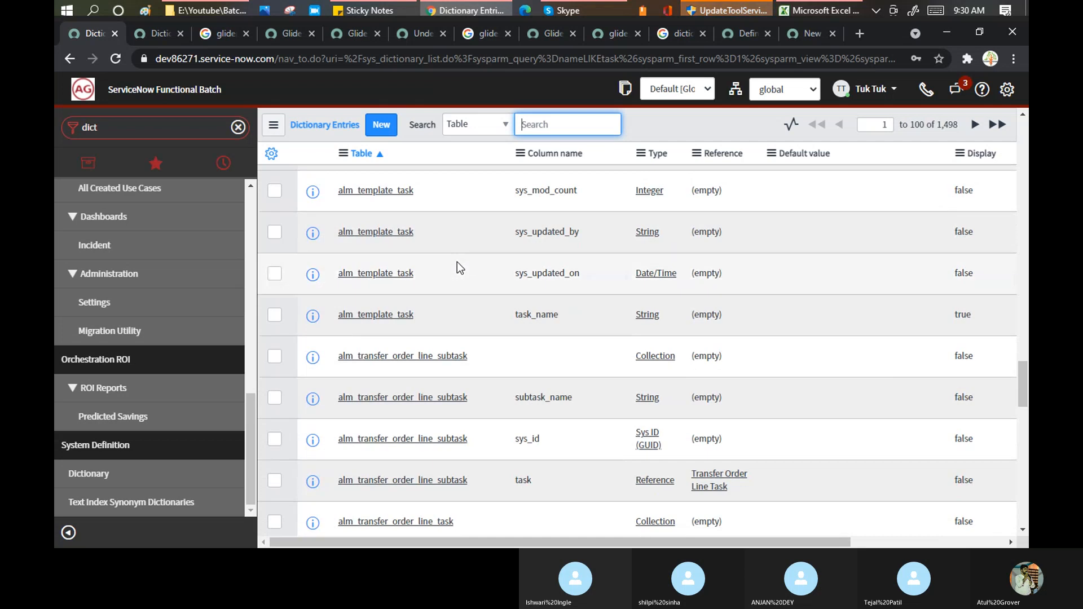
pyautogui.scroll(-10, 456, 263)
pyautogui.scroll(20, 457, 265)
pyautogui.scroll(10, 409, 259)
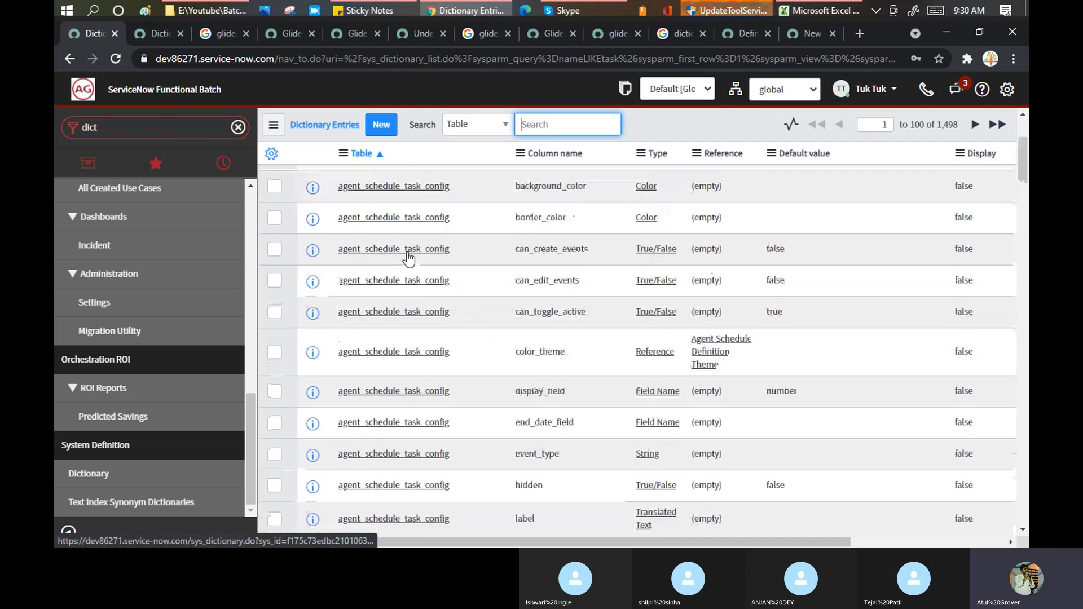
pyautogui.click(347, 204)
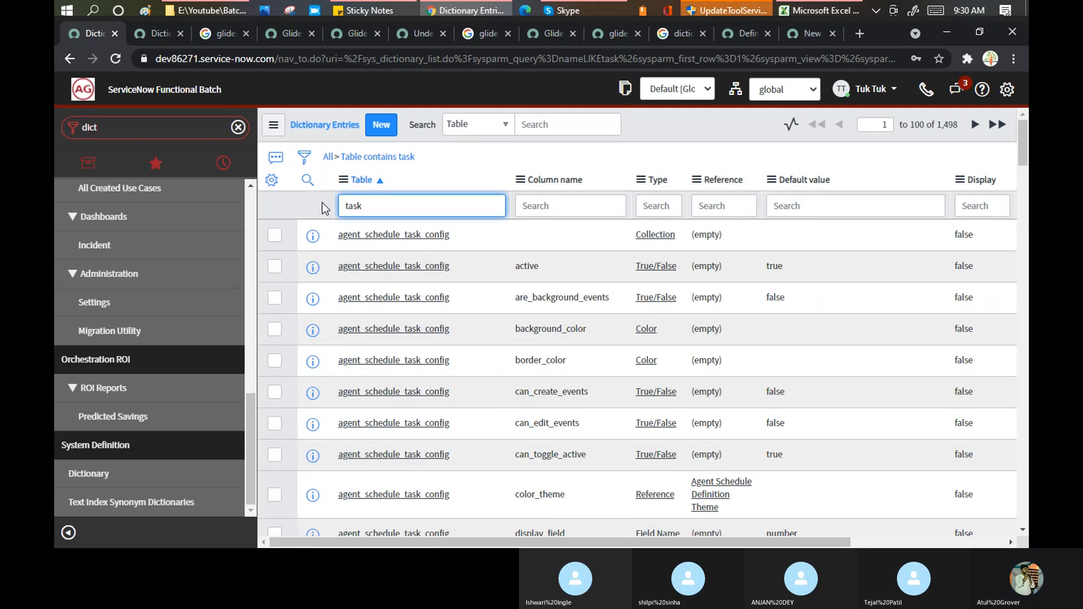
pyautogui.write('%')
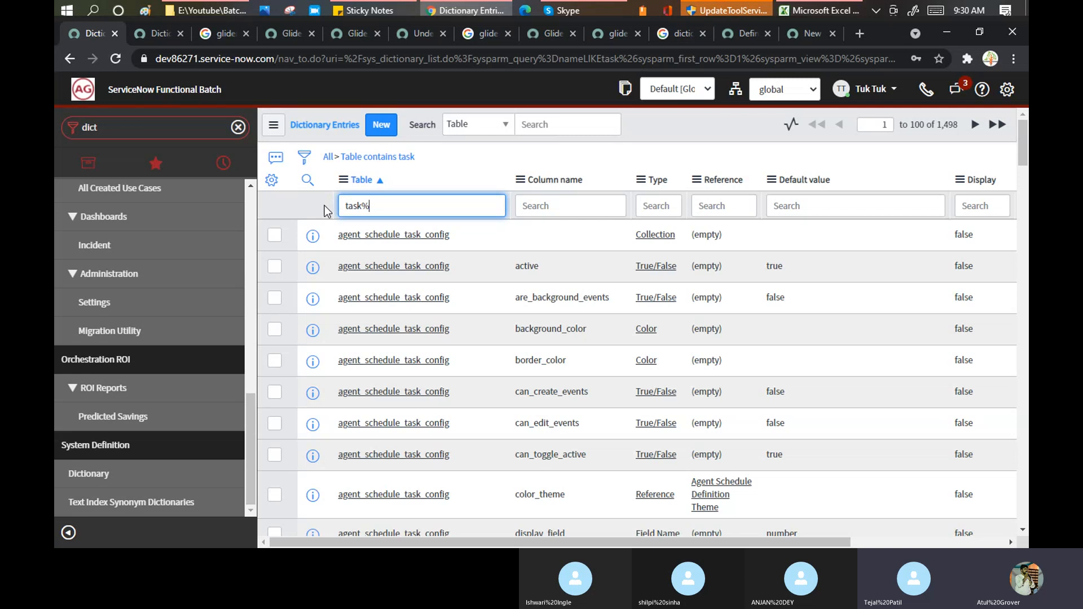
pyautogui.press('Return')
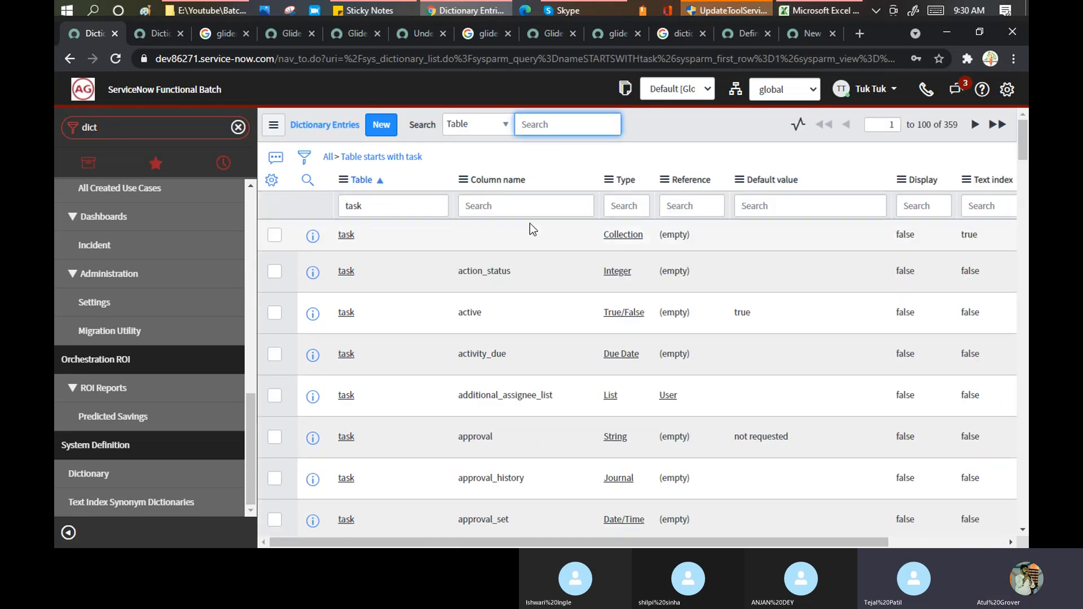
# - Try a caller and *caller column-name filter, then clear it and reapply the task% filter
pyautogui.click(522, 206)
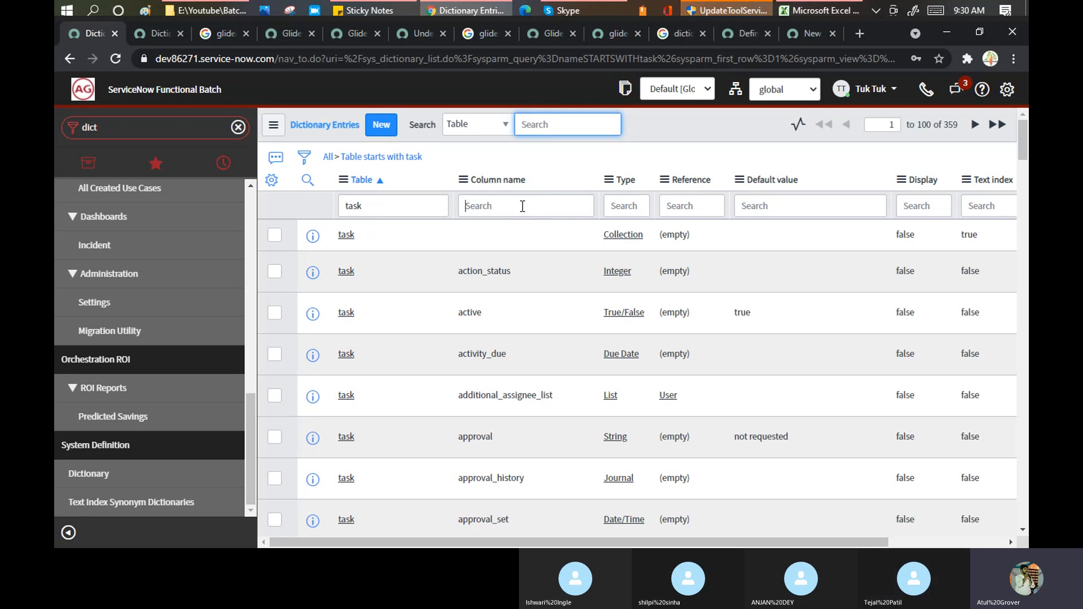
pyautogui.write('a')
pyautogui.write('aller')
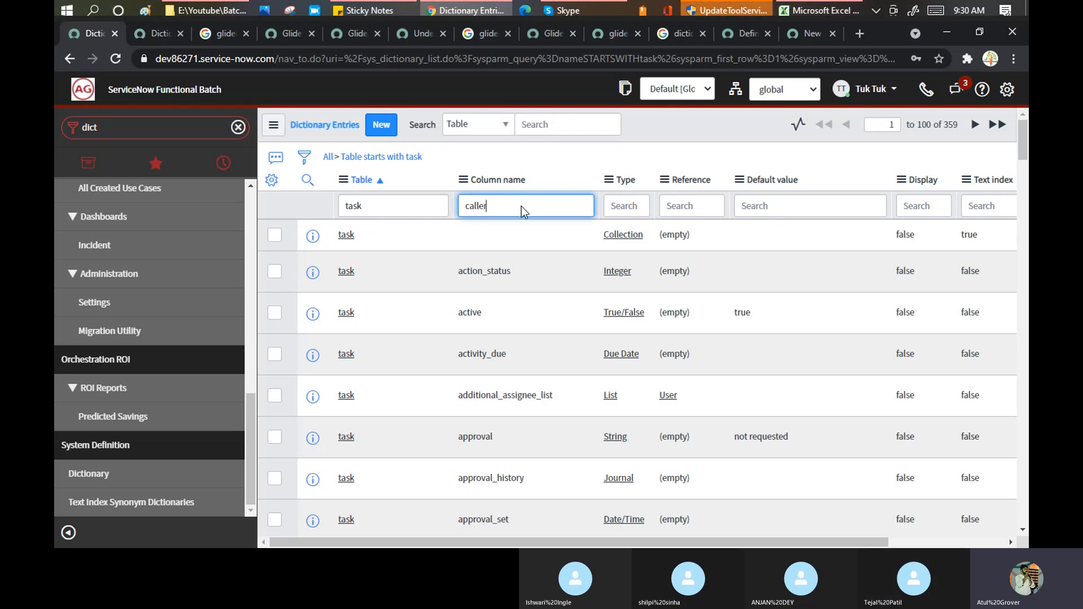
pyautogui.press('Return')
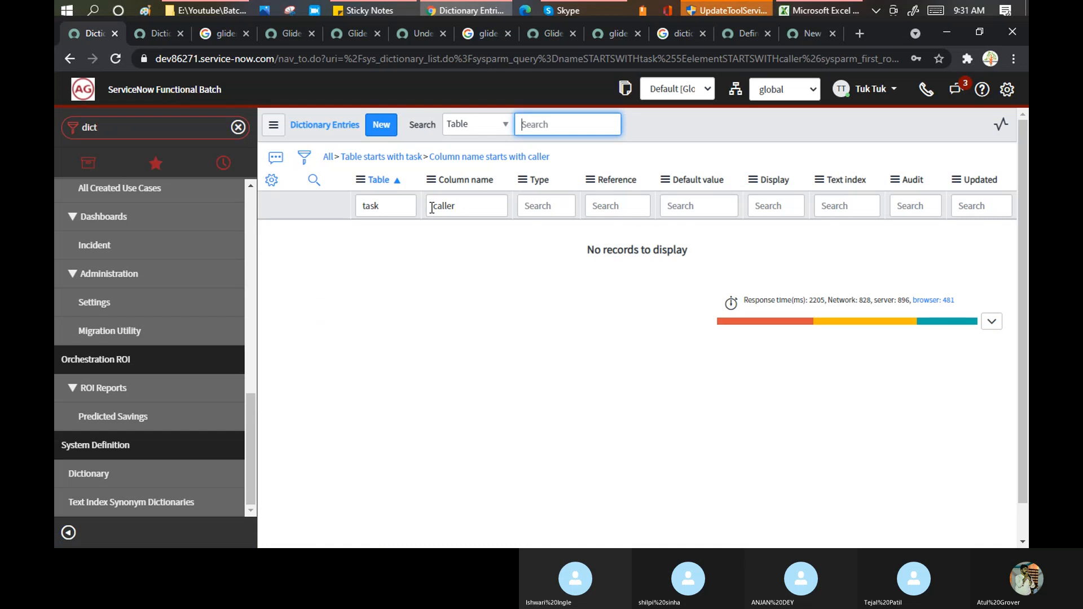
pyautogui.click(435, 207)
pyautogui.write('*')
pyautogui.press('Return')
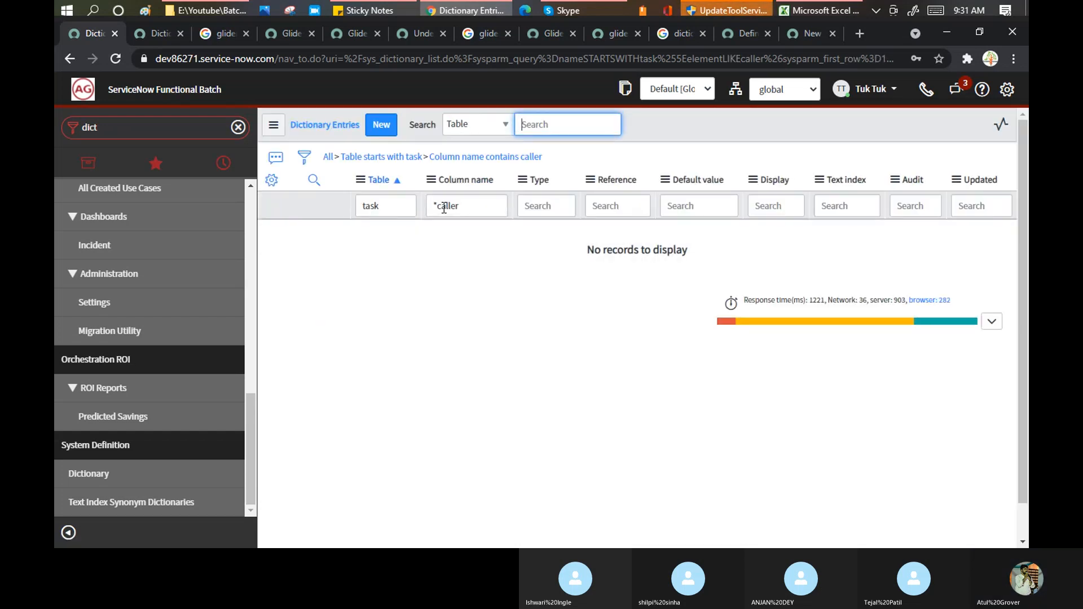
pyautogui.moveTo(430, 206); pyautogui.dragTo(501, 205)
pyautogui.press('BackSpace')
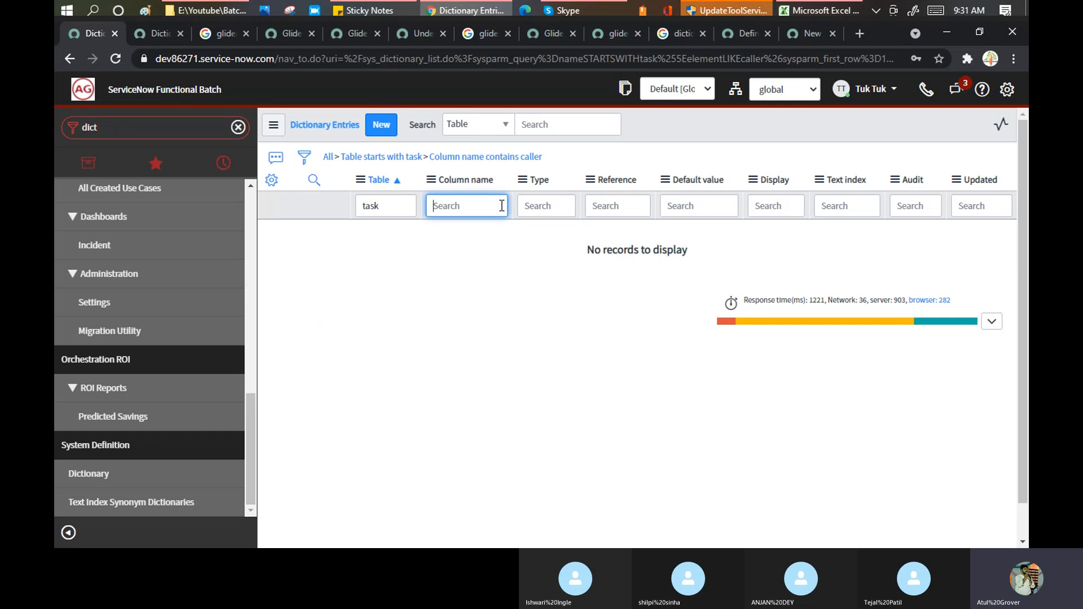
pyautogui.click(397, 208)
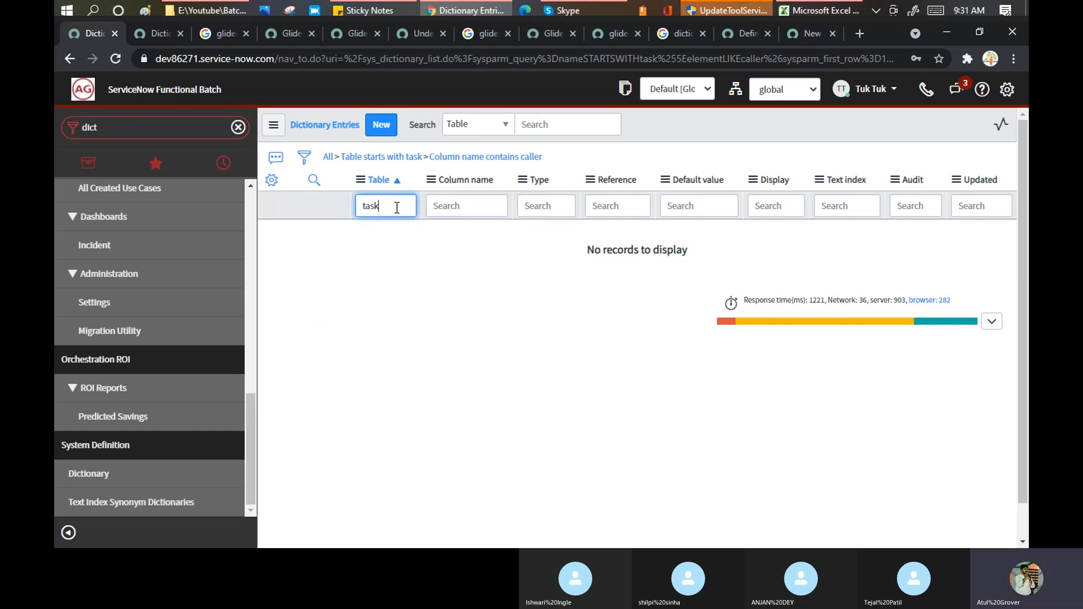
pyautogui.press('Return')
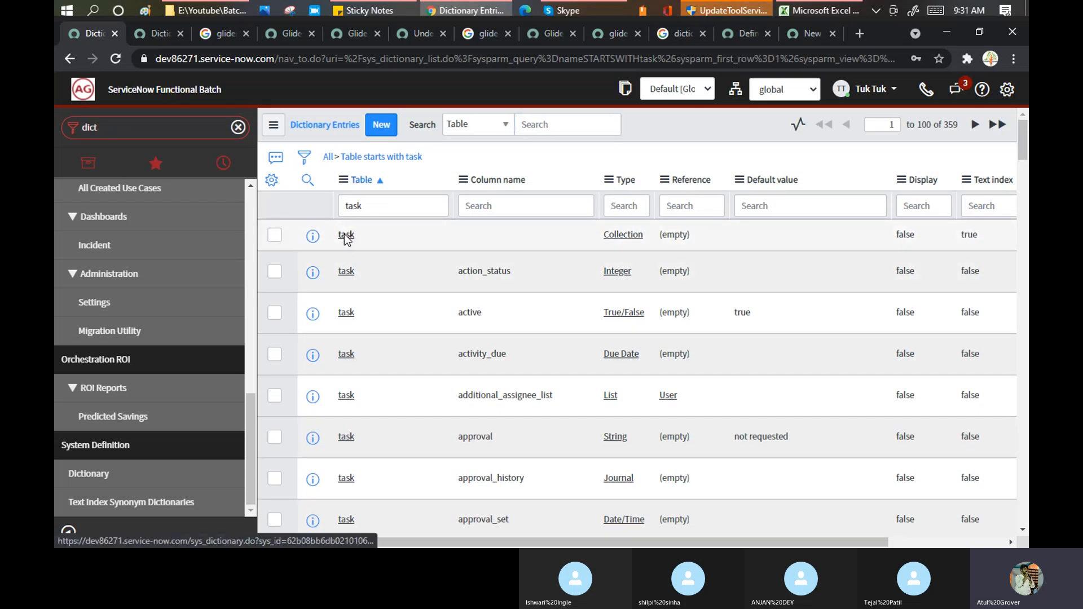
# - Inspect the task table's collection dictionary entry and return to the task entries list
pyautogui.click(345, 236)
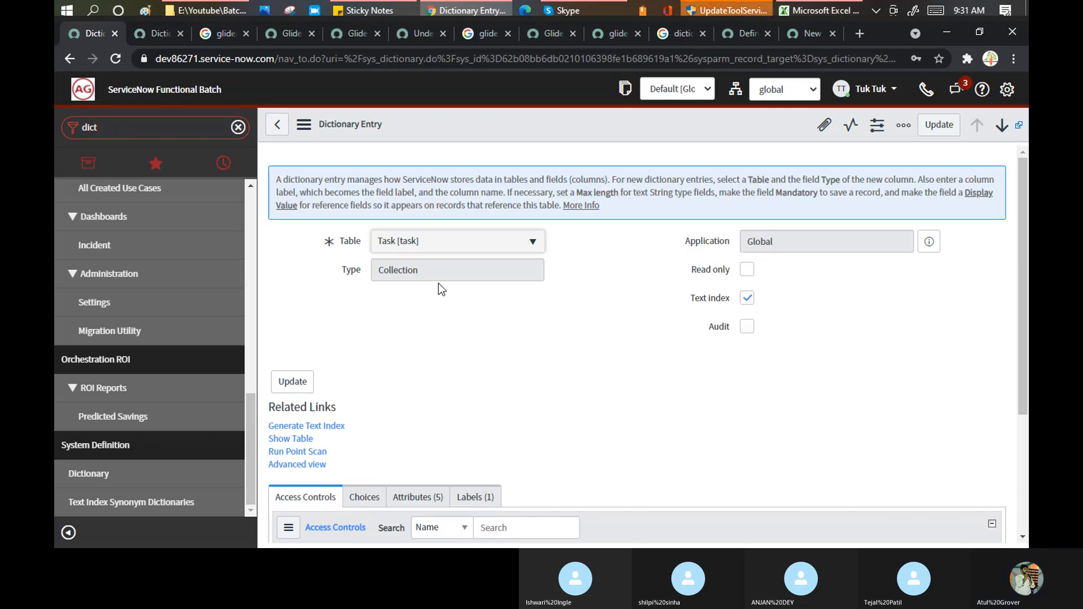
pyautogui.scroll(-3, 438, 305)
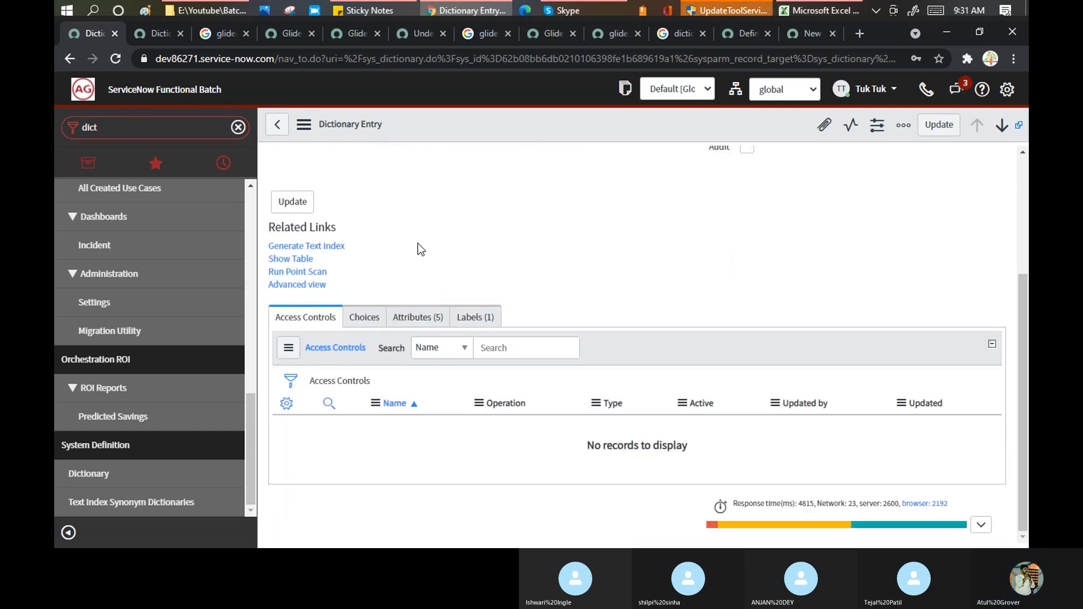
pyautogui.scroll(3, 417, 243)
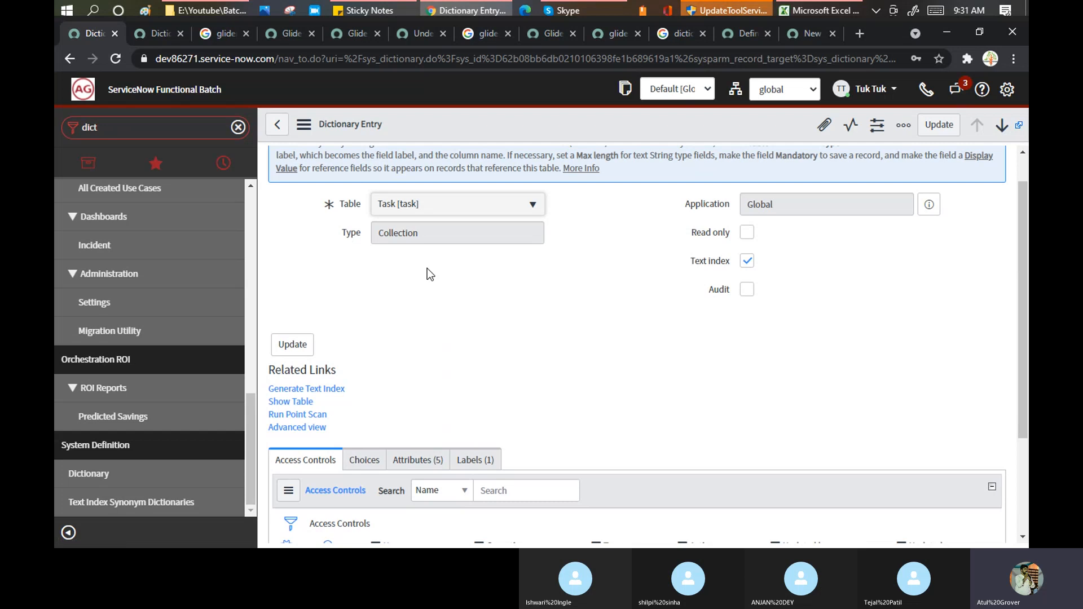
pyautogui.scroll(-3, 474, 282)
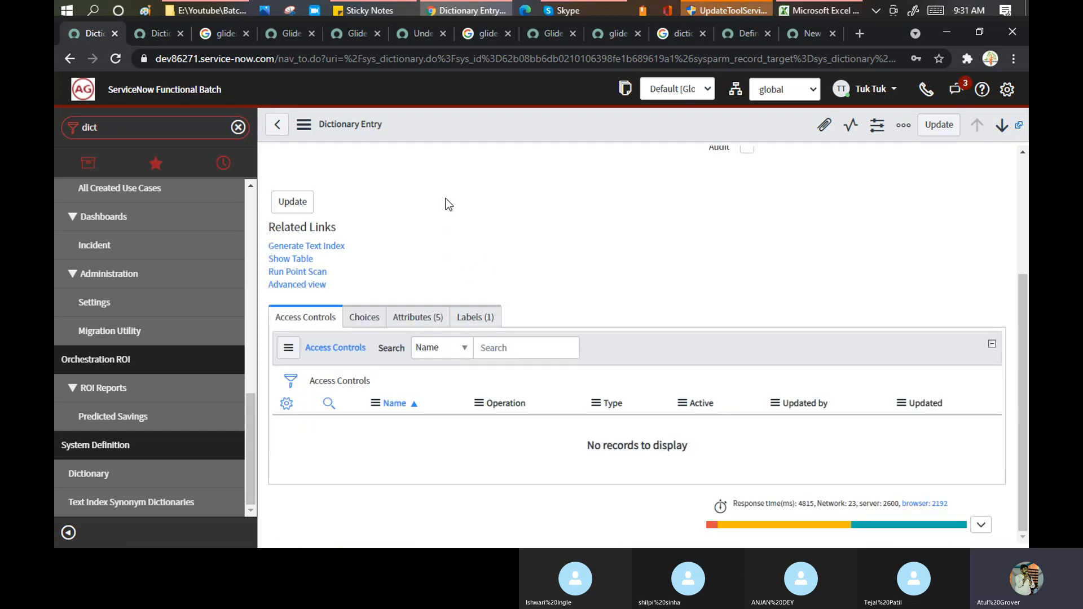
pyautogui.scroll(3, 446, 200)
pyautogui.click(277, 124)
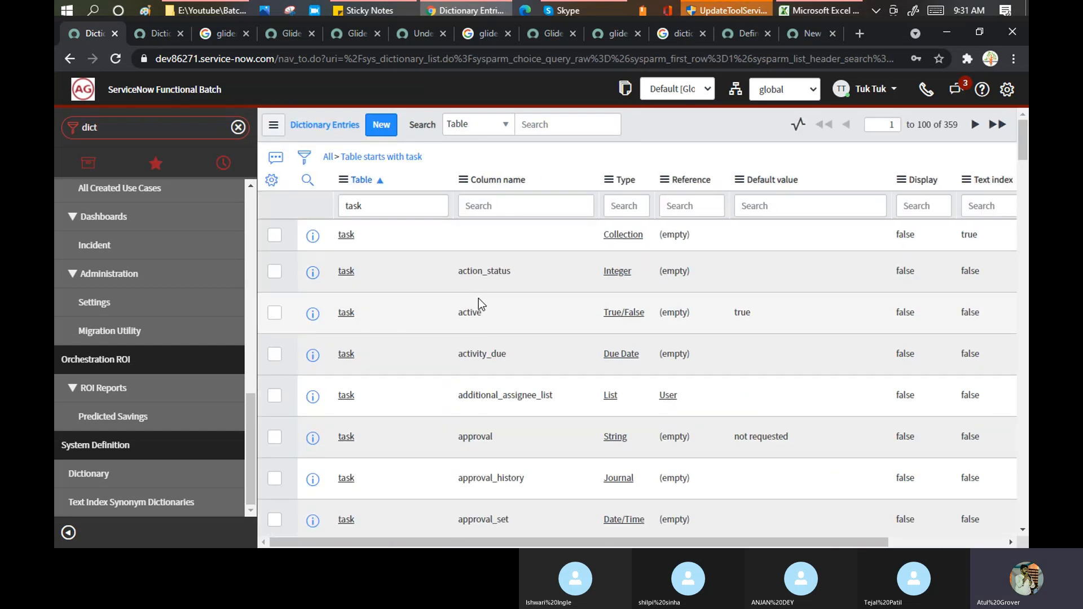
# - Change the navigator filter from 'dict' to 'tables'
pyautogui.scroll(-12, 478, 299)
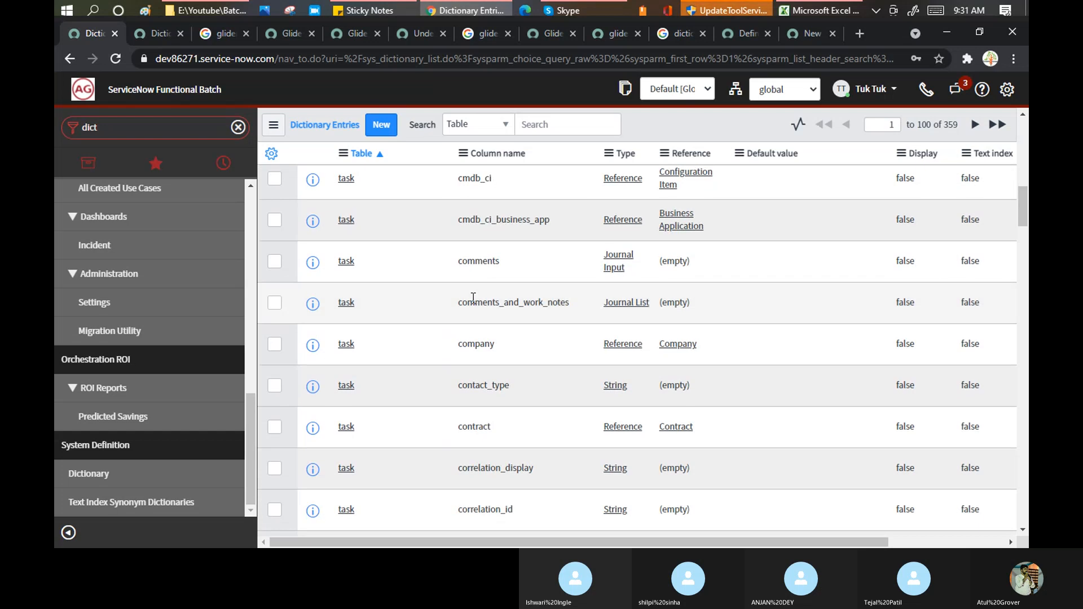
pyautogui.scroll(-6, 473, 297)
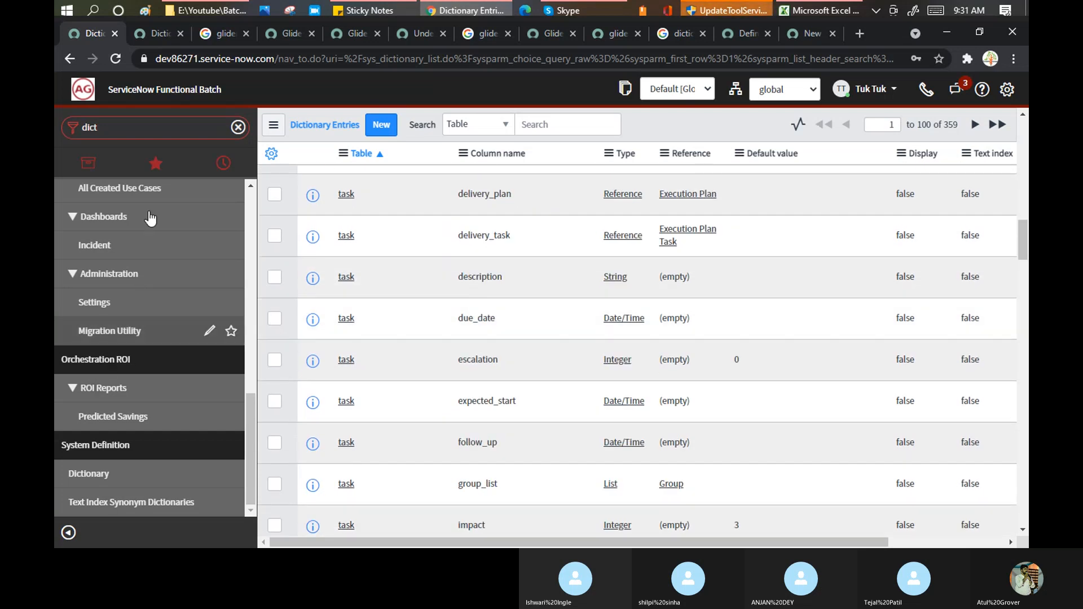
pyautogui.doubleClick(118, 126)
pyautogui.write('tables')
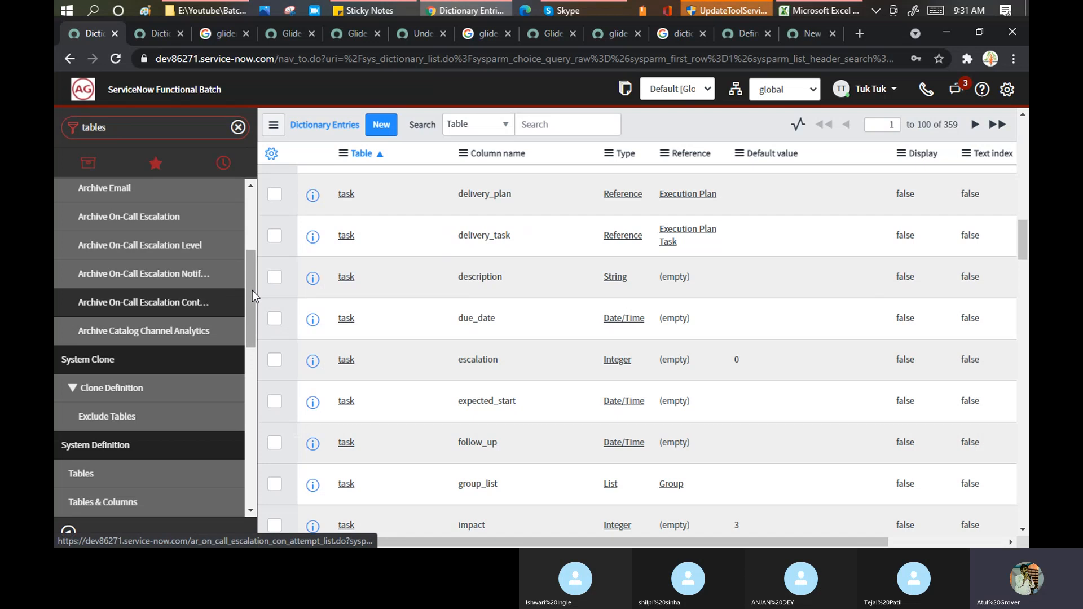
# - Open the Tables list and filter it to labels starting with task
pyautogui.moveTo(252, 289); pyautogui.dragTo(240, 197)
pyautogui.click(141, 361)
pyautogui.scroll(-4, 134, 325)
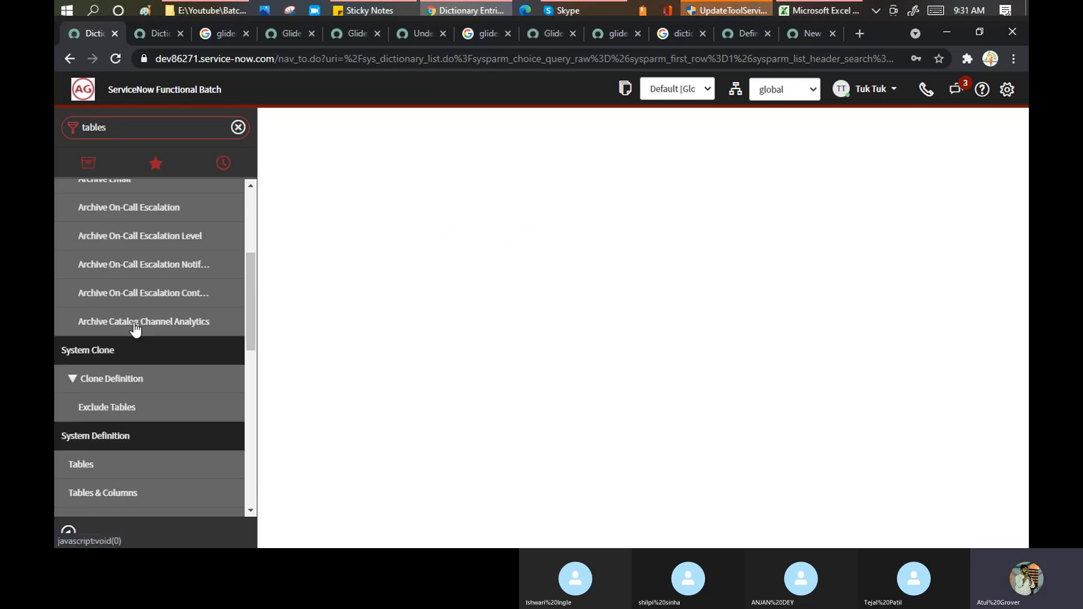
pyautogui.scroll(-2, 135, 329)
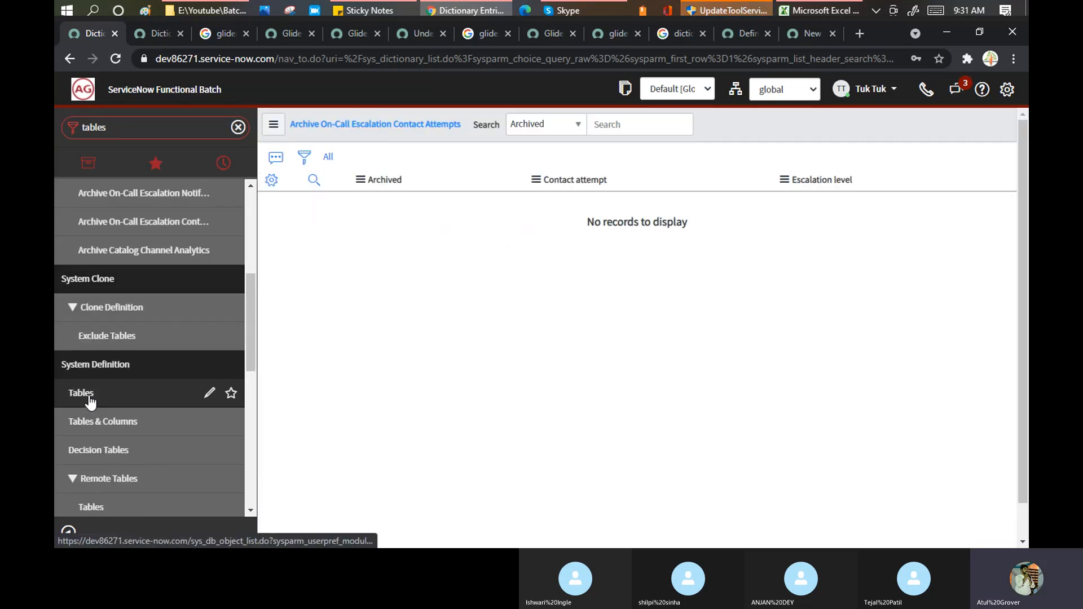
pyautogui.click(90, 401)
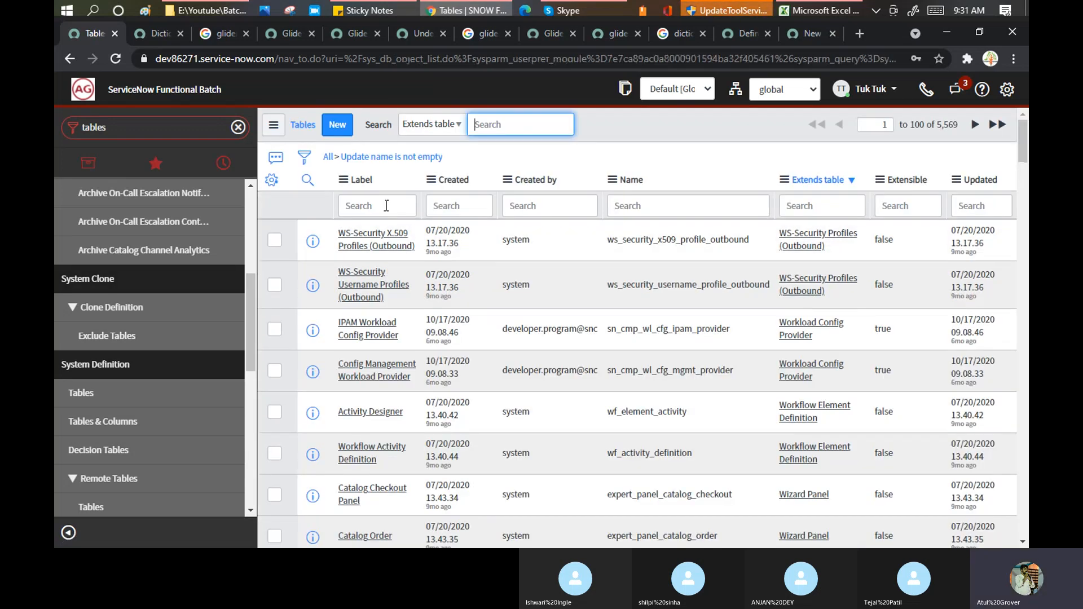
pyautogui.click(386, 206)
pyautogui.write('*')
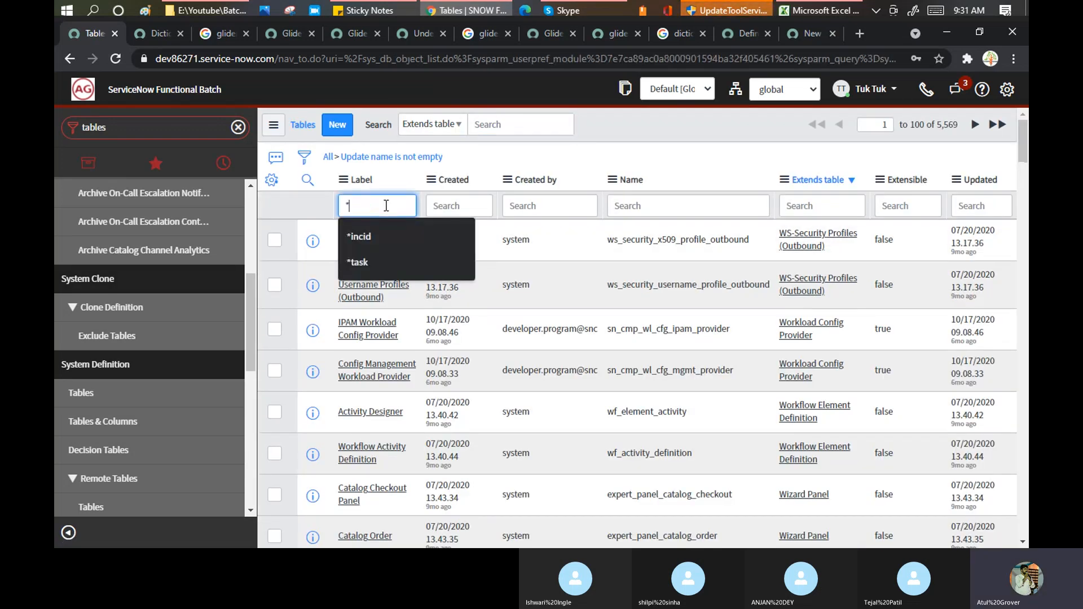
pyautogui.press('BackSpace')
pyautogui.write('task')
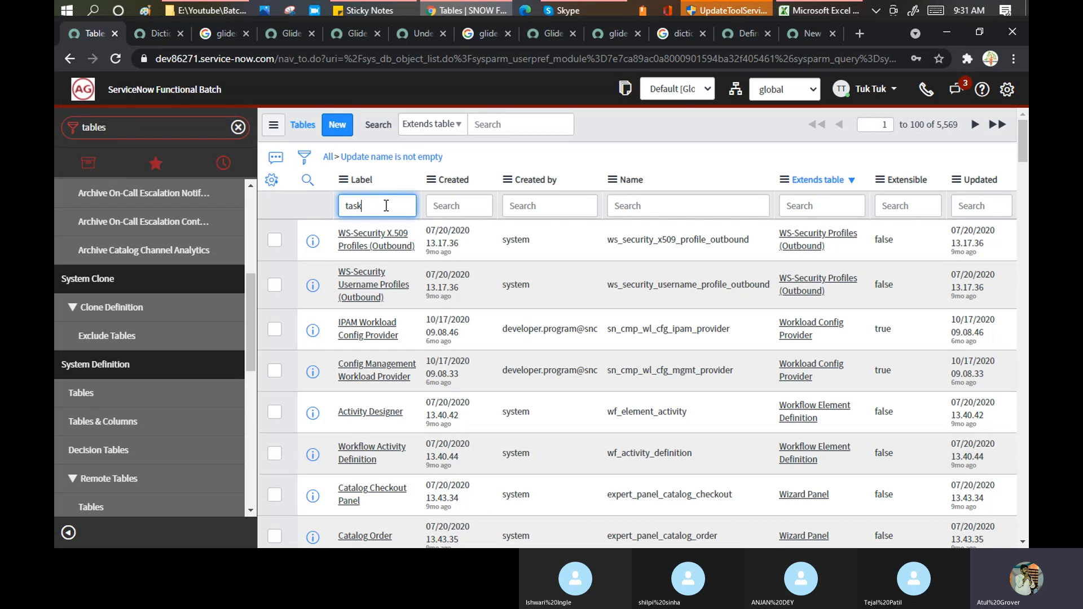
pyautogui.write('%')
pyautogui.press('Return')
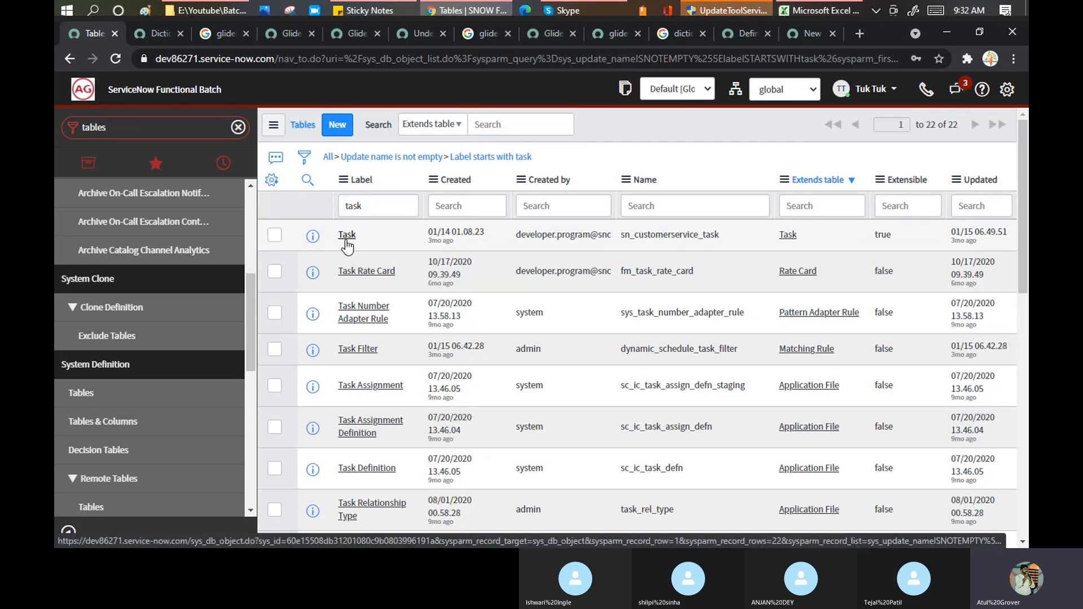
# - Open the Task table and its Contact type column's dictionary entry
pyautogui.click(347, 243)
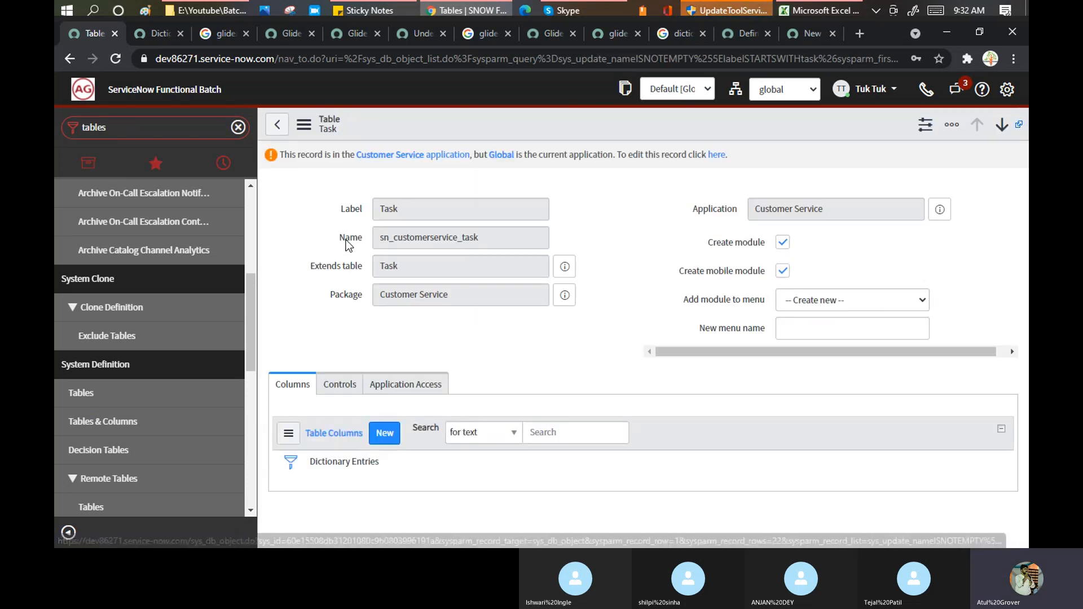
pyautogui.scroll(-4, 468, 372)
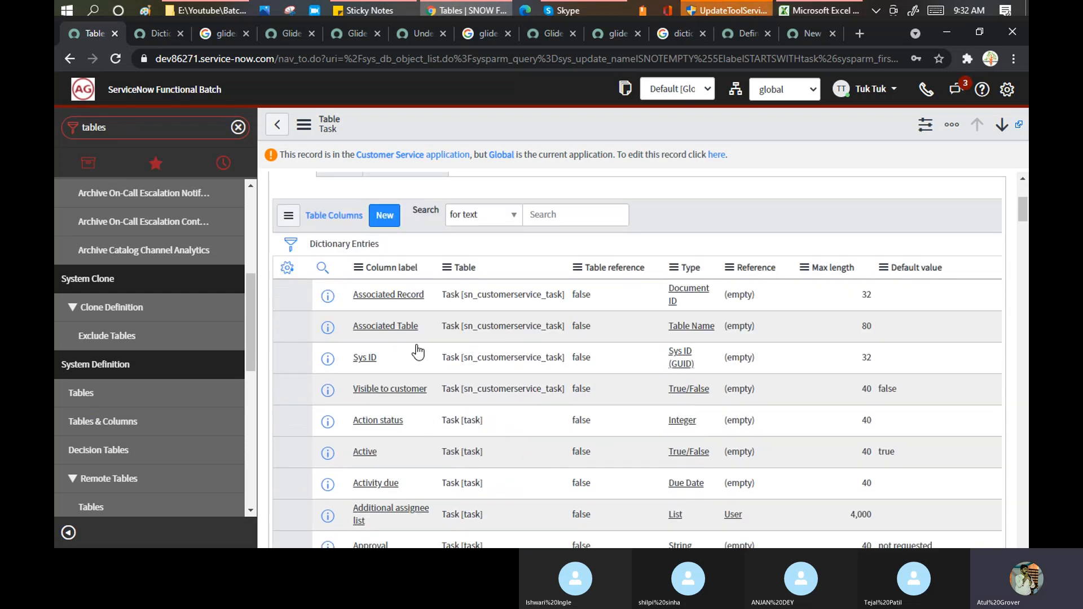
pyautogui.scroll(-5, 411, 367)
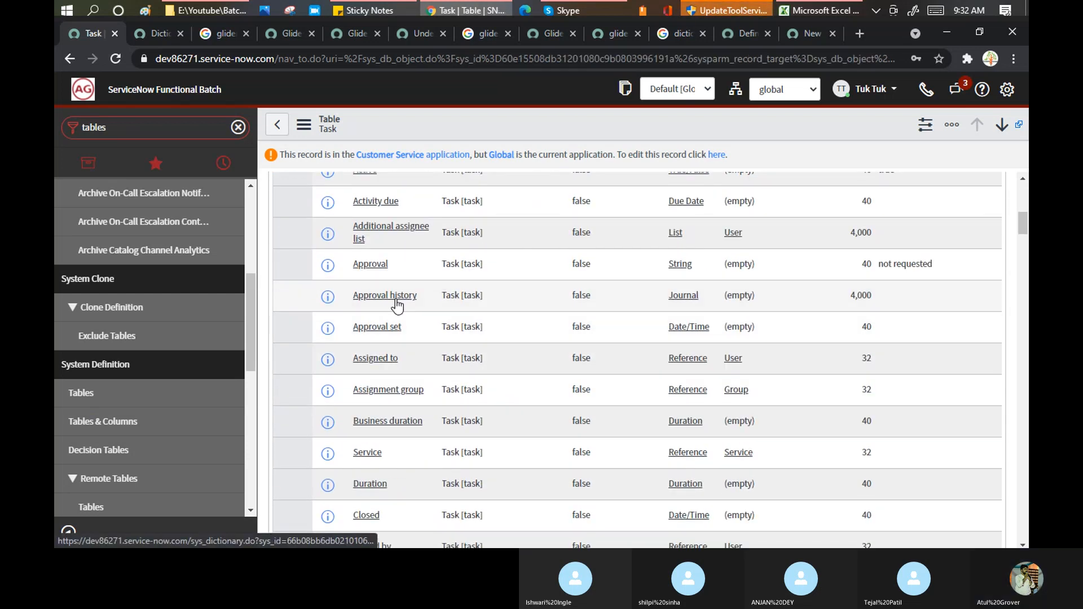
pyautogui.scroll(-4, 395, 307)
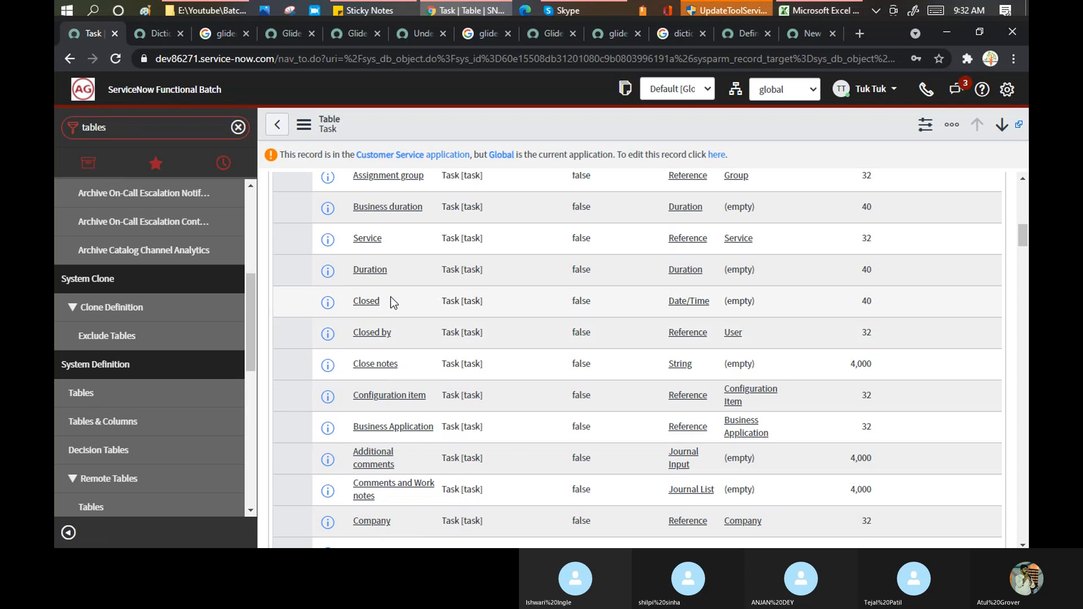
pyautogui.scroll(-4, 401, 302)
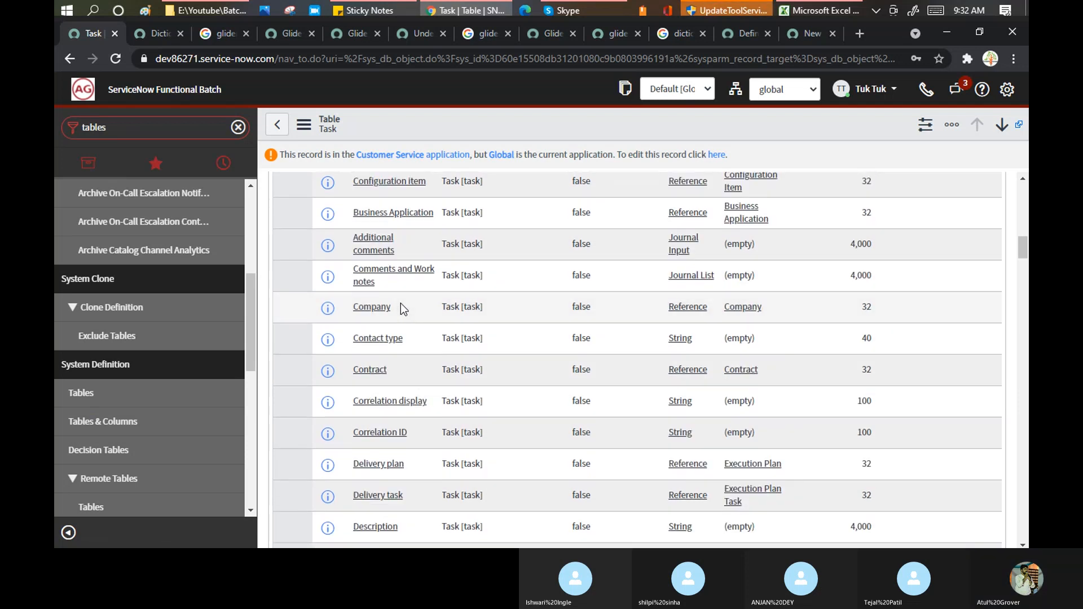
pyautogui.click(378, 339)
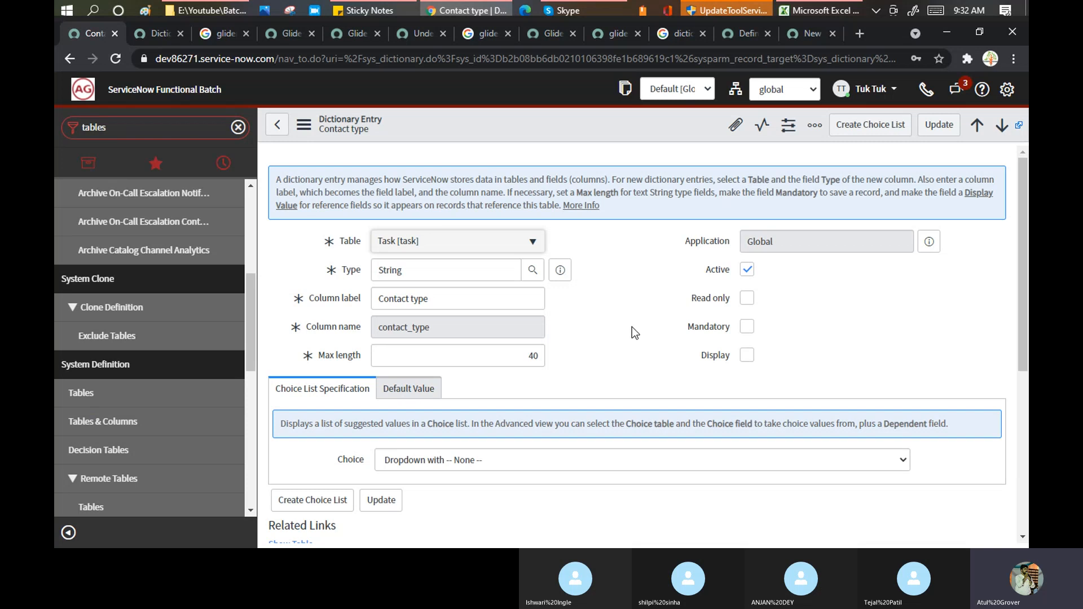
# - Show Contact type's Dictionary Overrides (1), listing the sn_customerservice_case default-value override
pyautogui.scroll(-4, 644, 302)
pyautogui.click(615, 390)
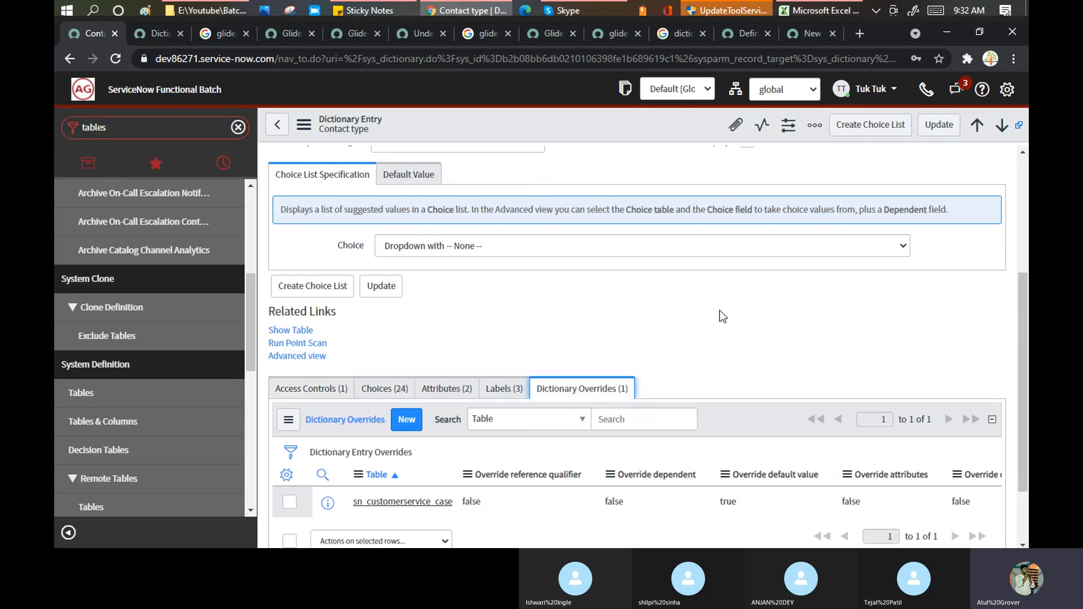
pyautogui.scroll(-2, 718, 311)
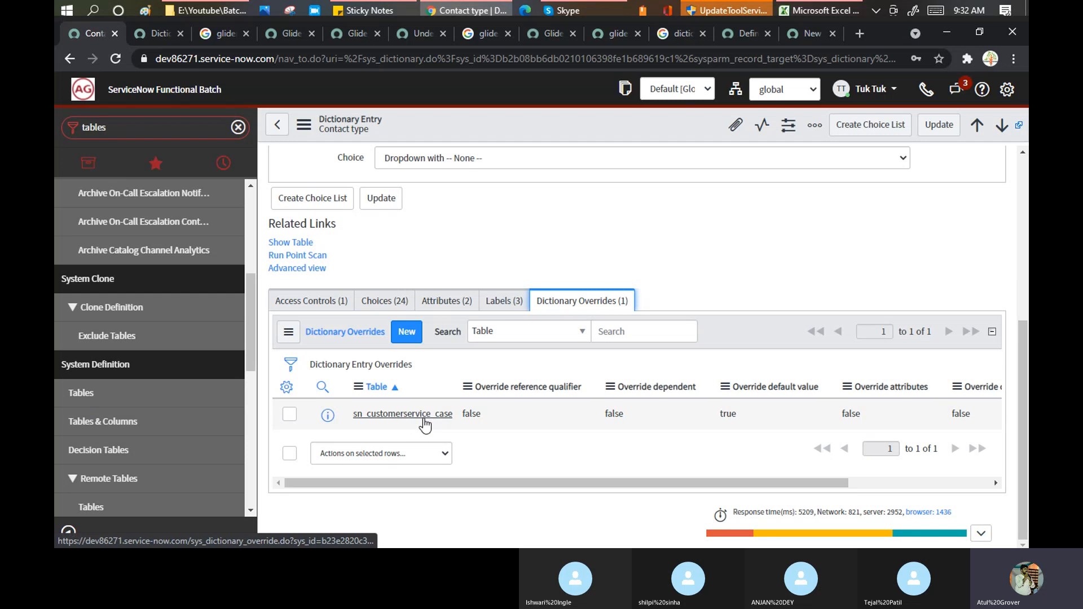
# - Create a new contact_type override with Table set to Incident [incident]
pyautogui.click(407, 333)
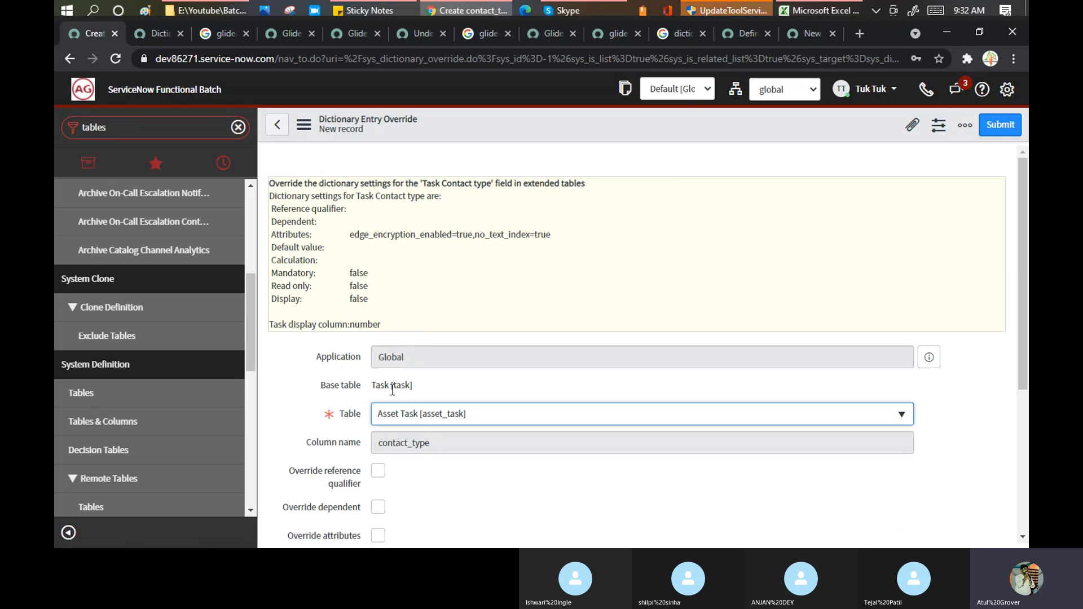
pyautogui.click(454, 423)
pyautogui.write('incid')
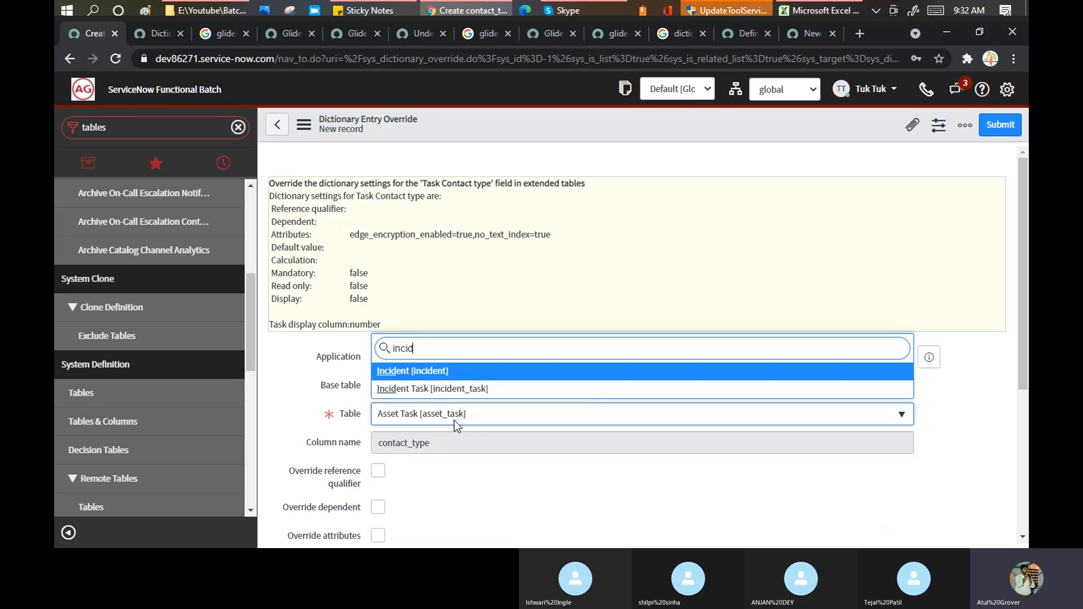
pyautogui.click(425, 372)
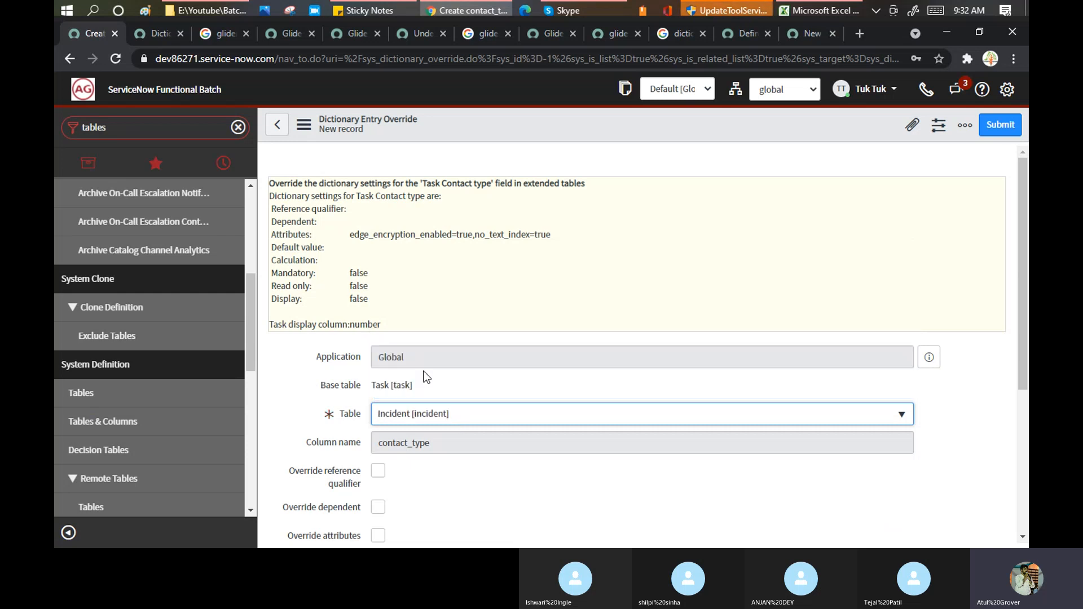
pyautogui.scroll(-3, 499, 314)
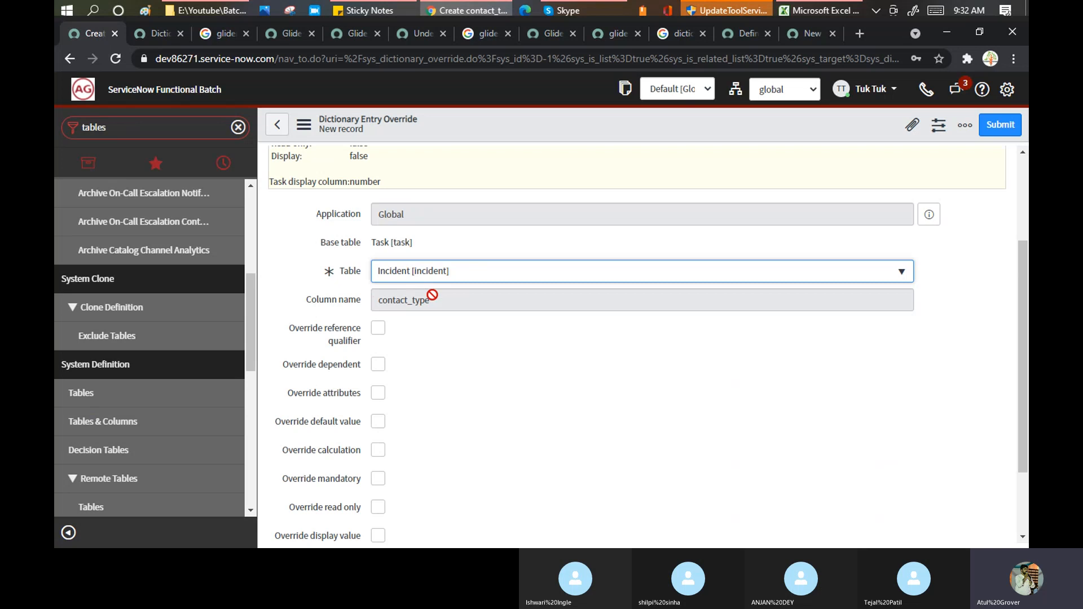
pyautogui.scroll(-2, 435, 343)
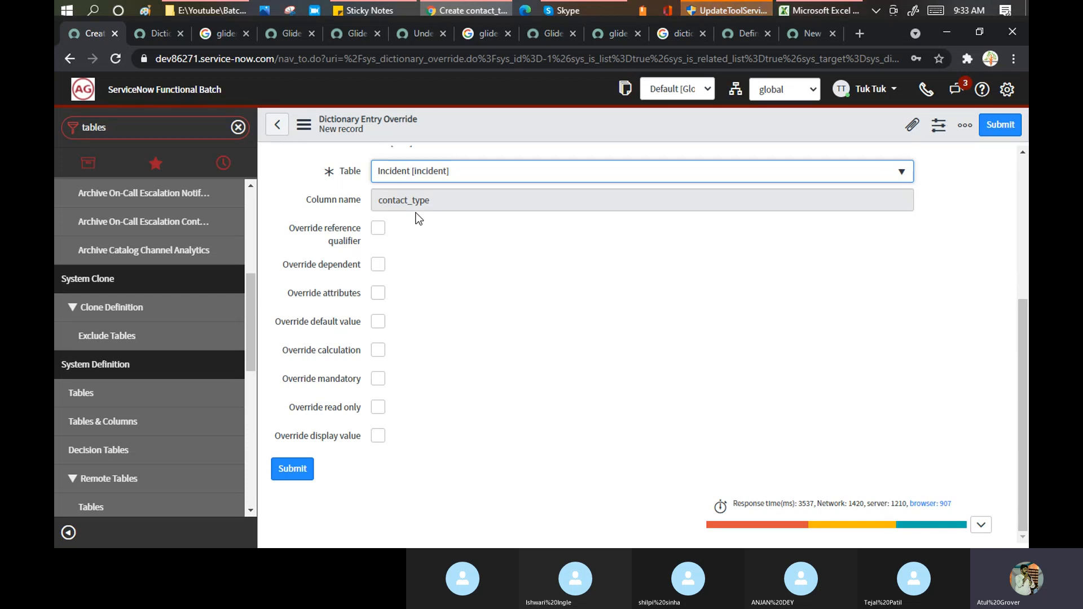
# - Enable the Reference qualifier, Dependent and Attributes overrides on the override form
pyautogui.click(378, 229)
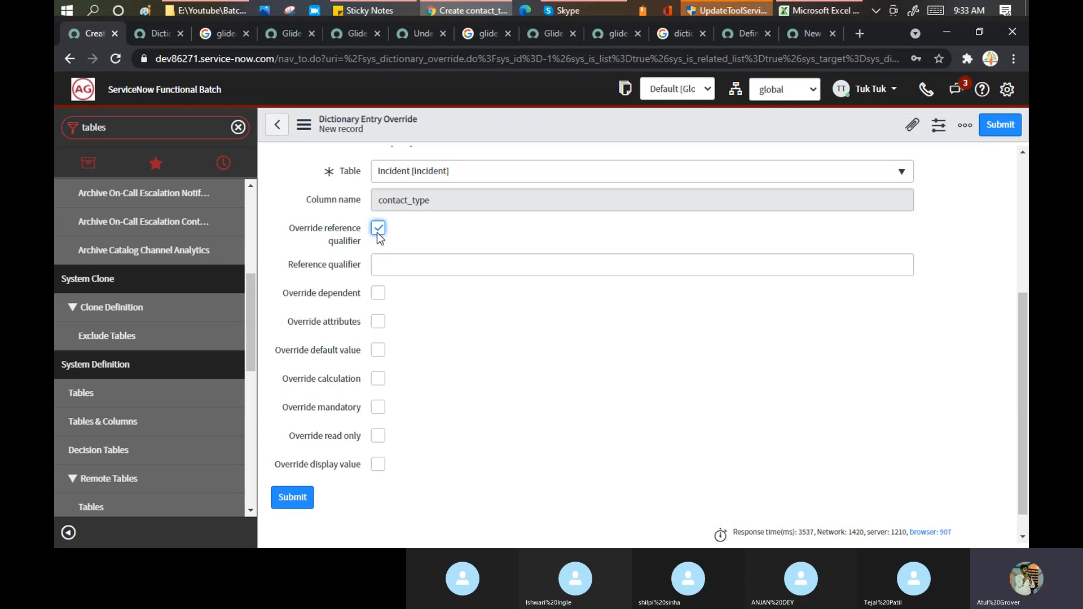
pyautogui.click(383, 260)
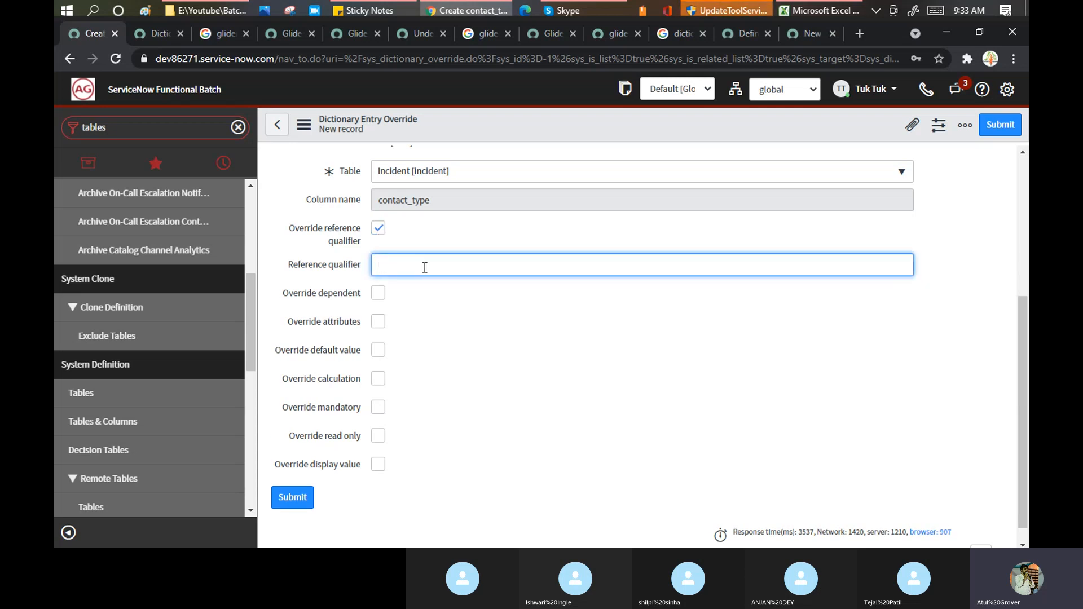
pyautogui.click(381, 292)
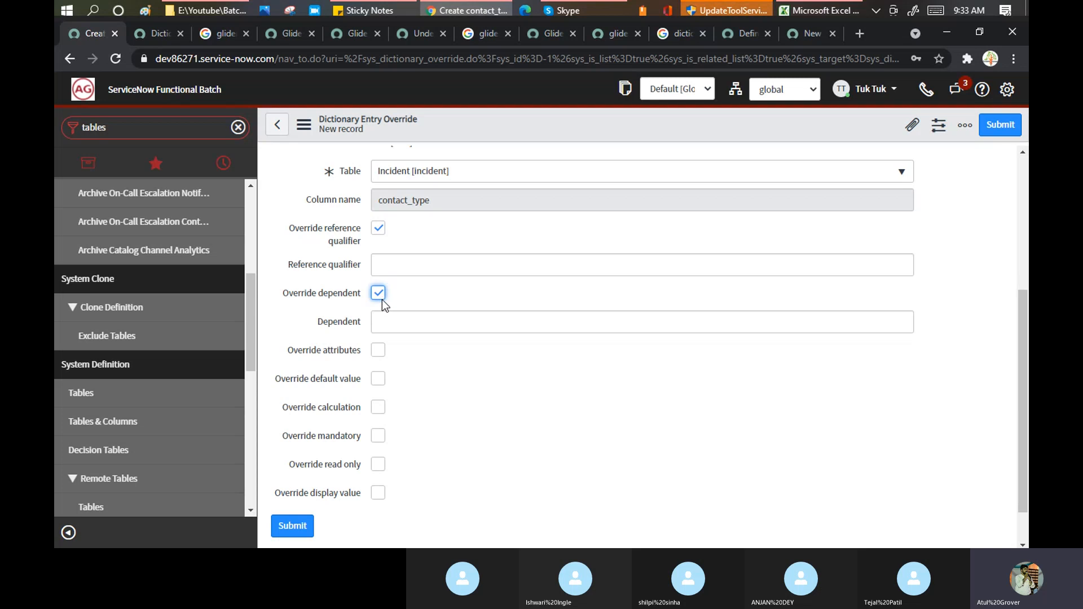
pyautogui.click(377, 351)
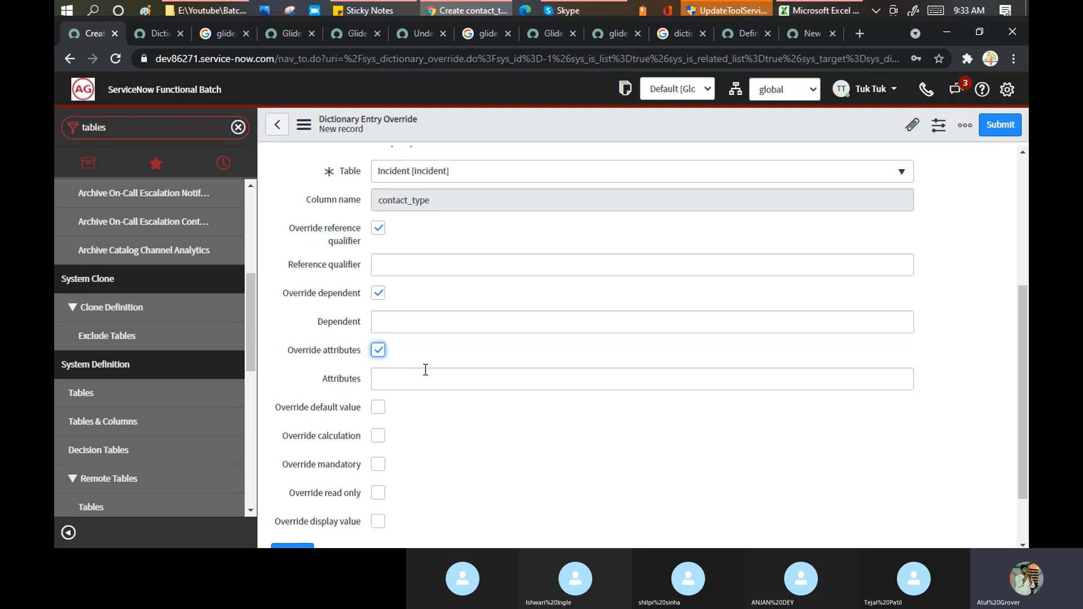
pyautogui.click(404, 379)
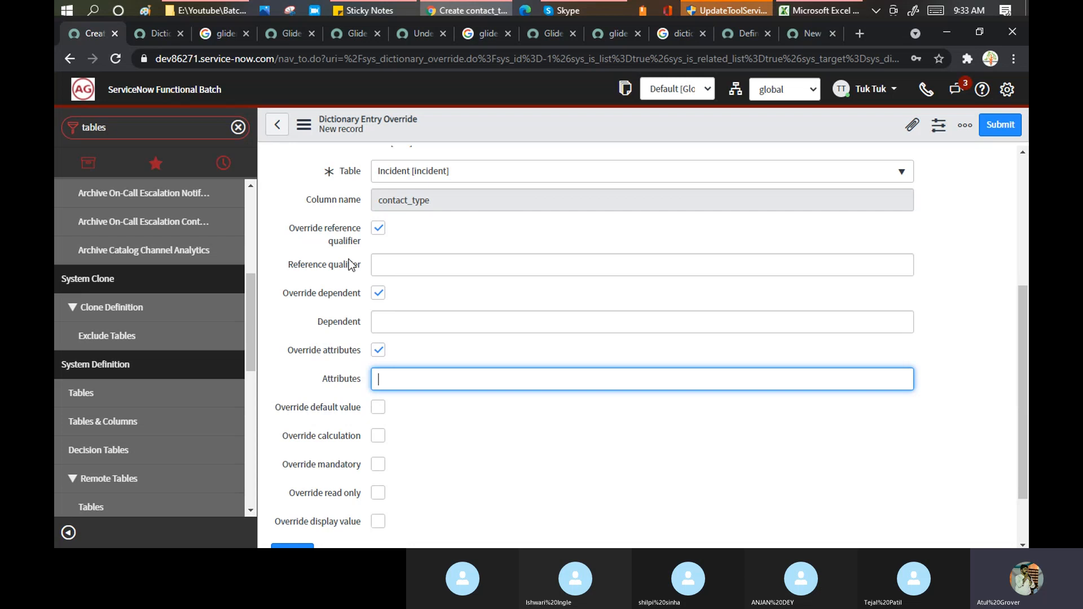
pyautogui.moveTo(293, 265)
pyautogui.moveTo(293, 265); pyautogui.dragTo(366, 267)
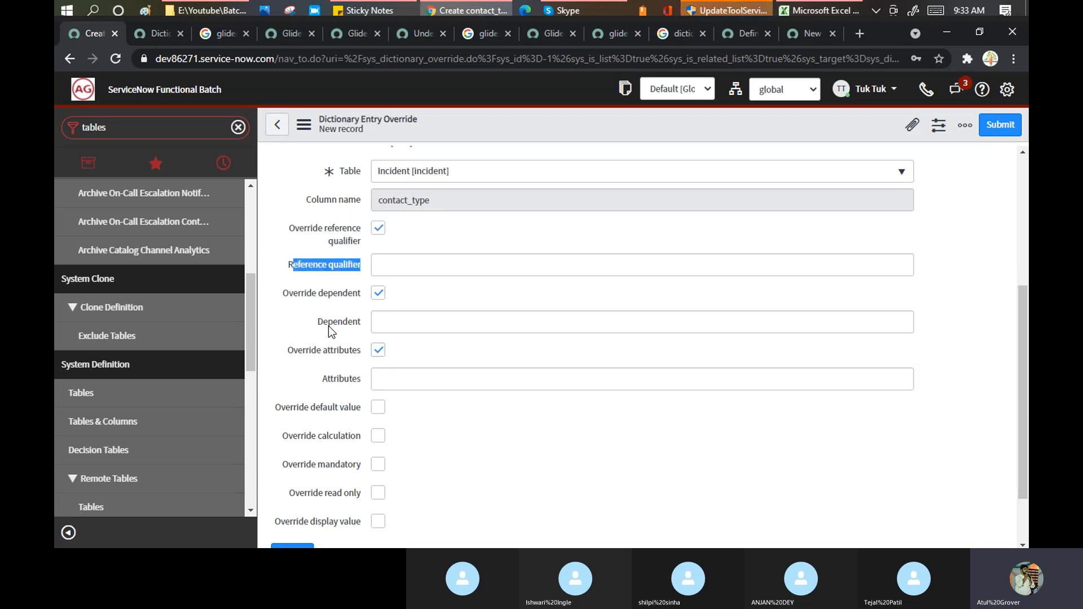
pyautogui.moveTo(329, 327)
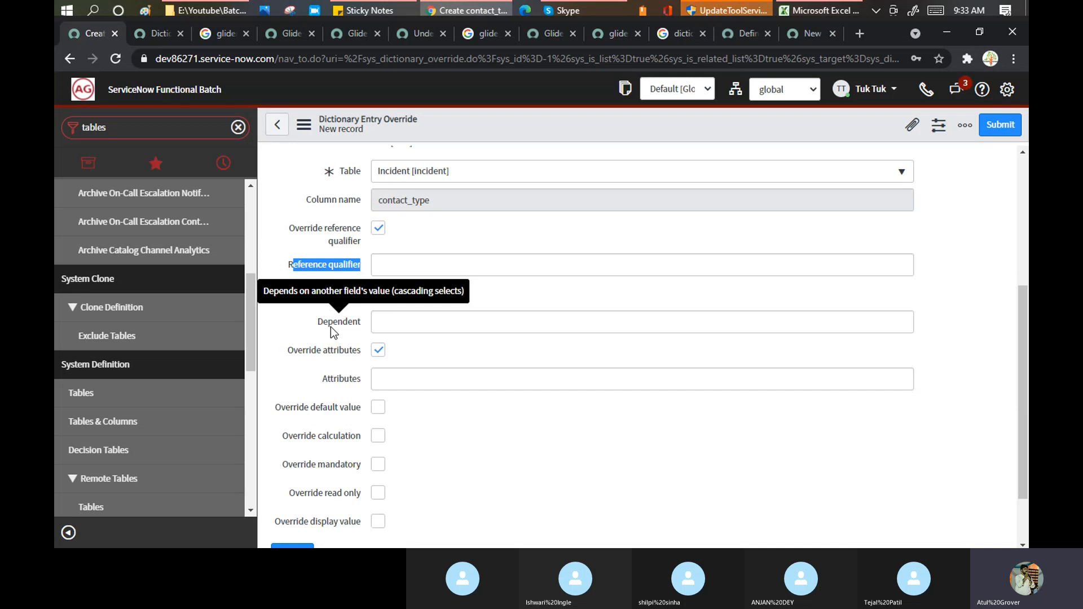
pyautogui.scroll(-2, 339, 333)
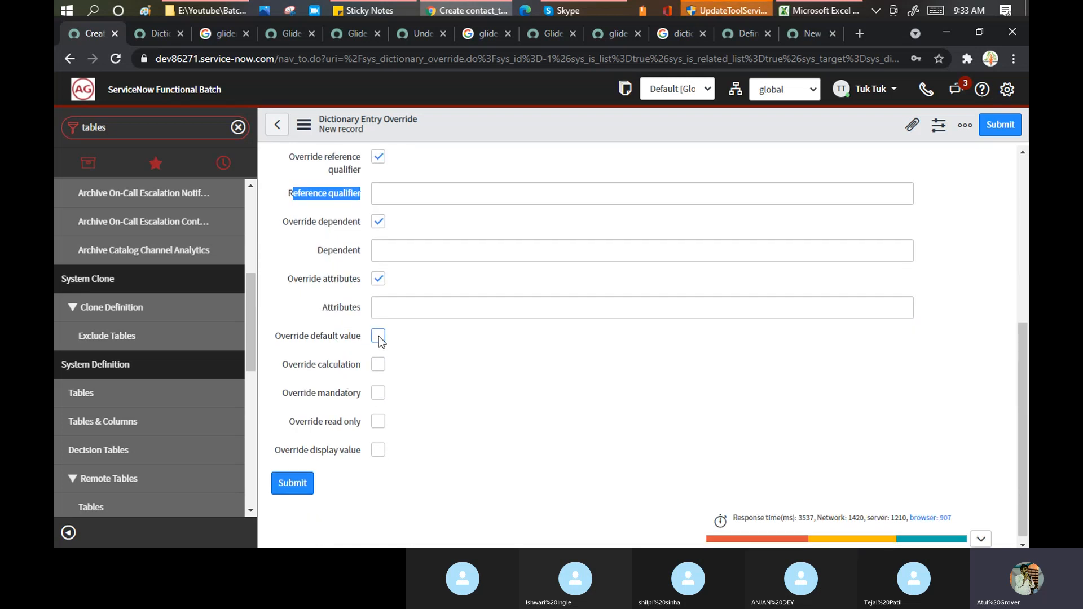
# - Enable Default value, Calculation, Mandatory and Read only overrides, leaving Mandatory unchecked
pyautogui.click(378, 336)
pyautogui.scroll(-1, 439, 360)
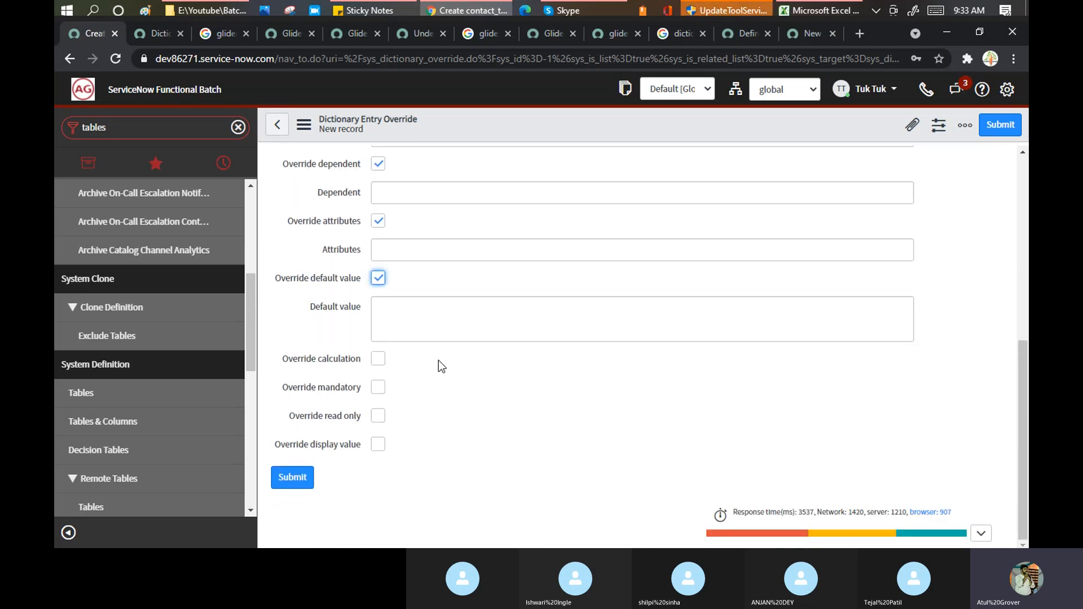
pyautogui.click(378, 359)
pyautogui.scroll(-1, 456, 313)
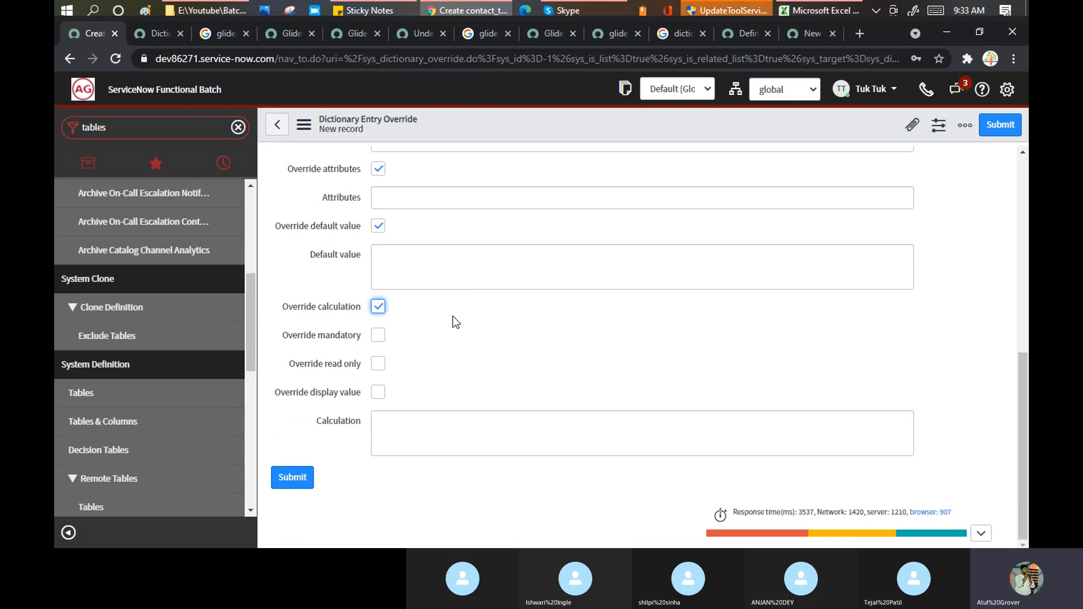
pyautogui.click(379, 336)
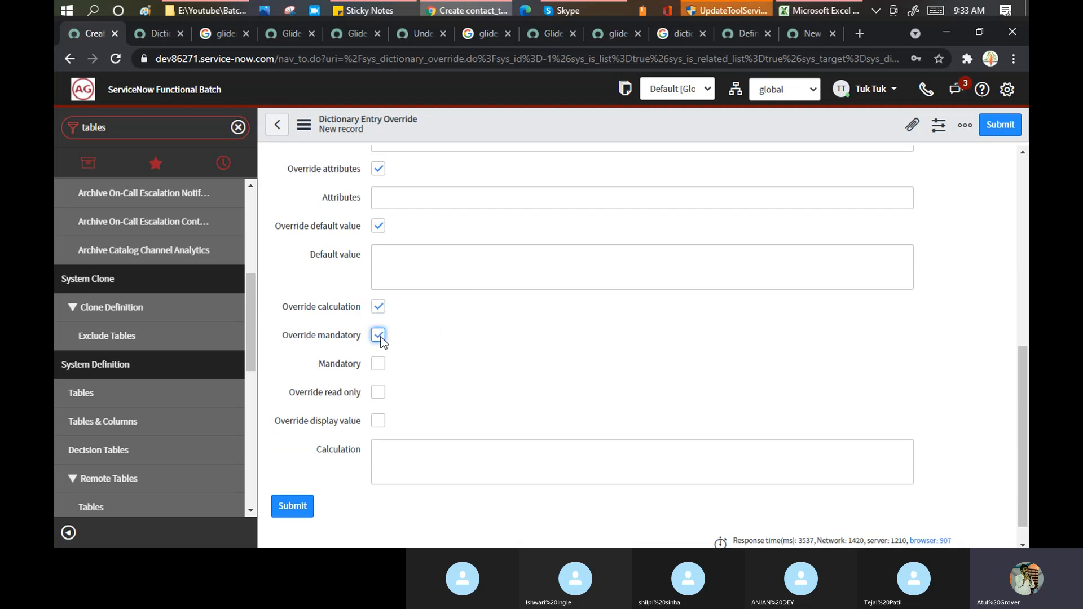
pyautogui.click(378, 365)
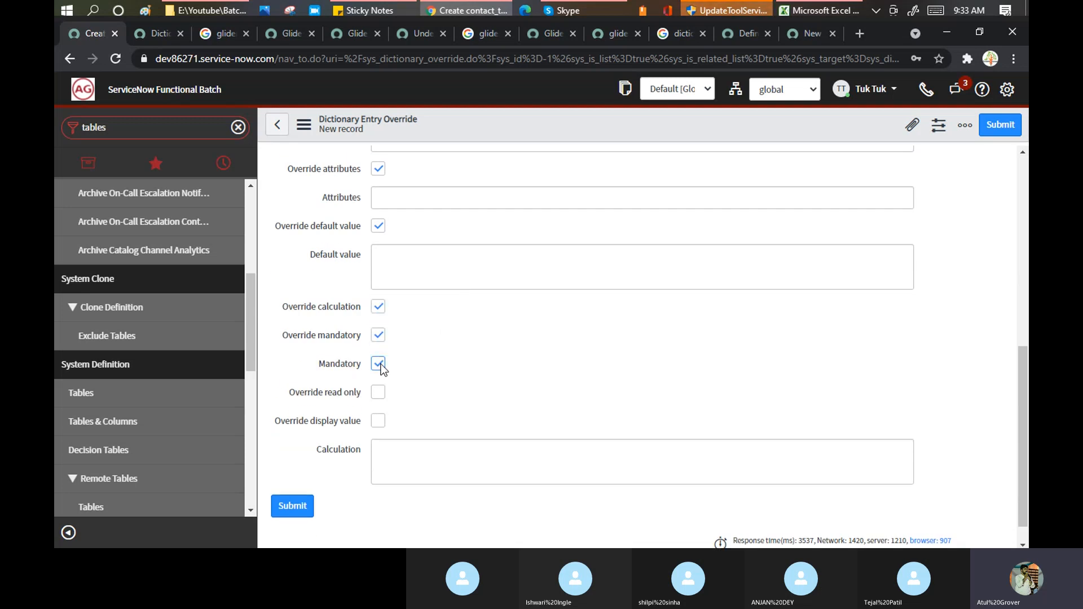
pyautogui.click(379, 365)
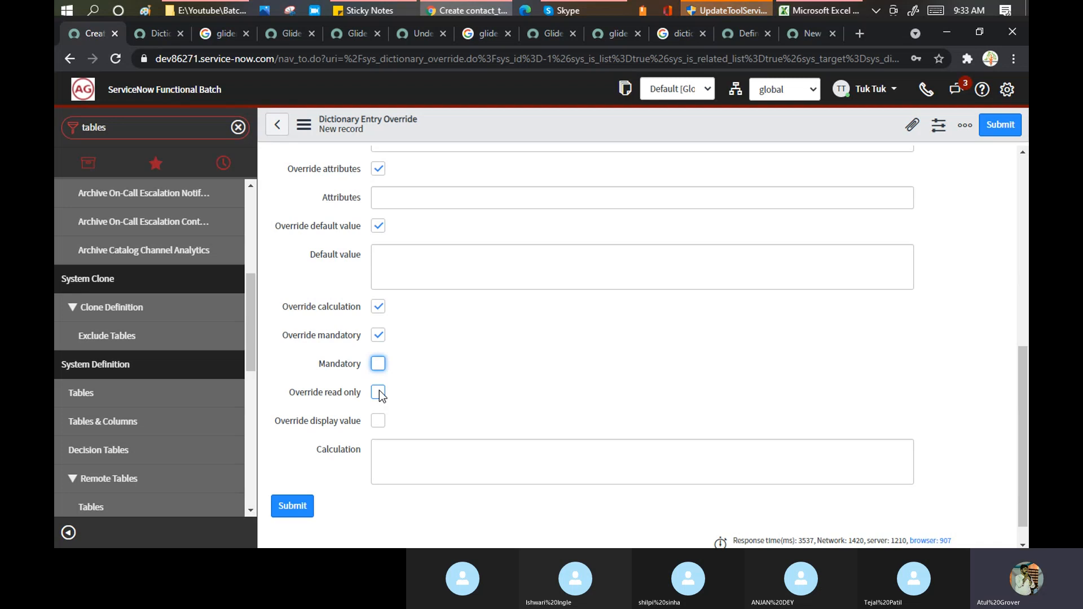
pyautogui.click(379, 392)
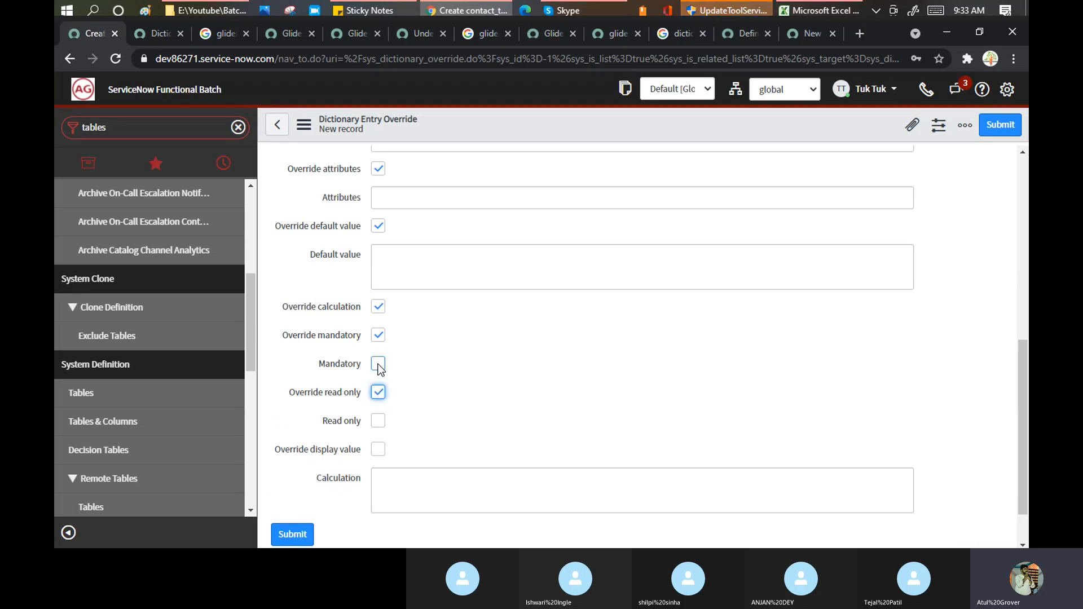
pyautogui.click(794, 39)
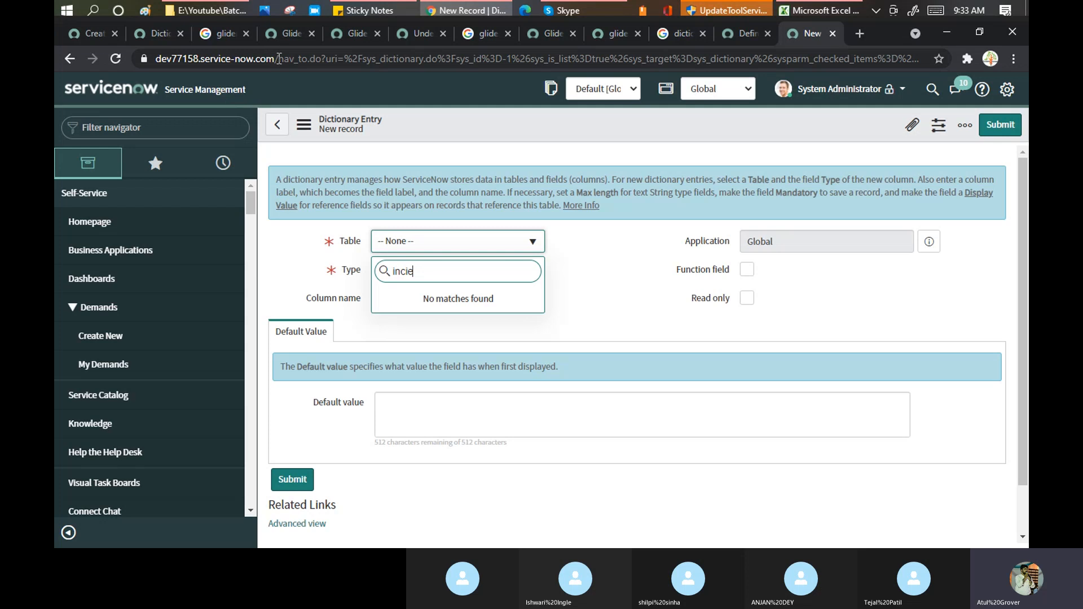
# - Load incident.do on the other instance's tab, then return to the override form
pyautogui.click(279, 59)
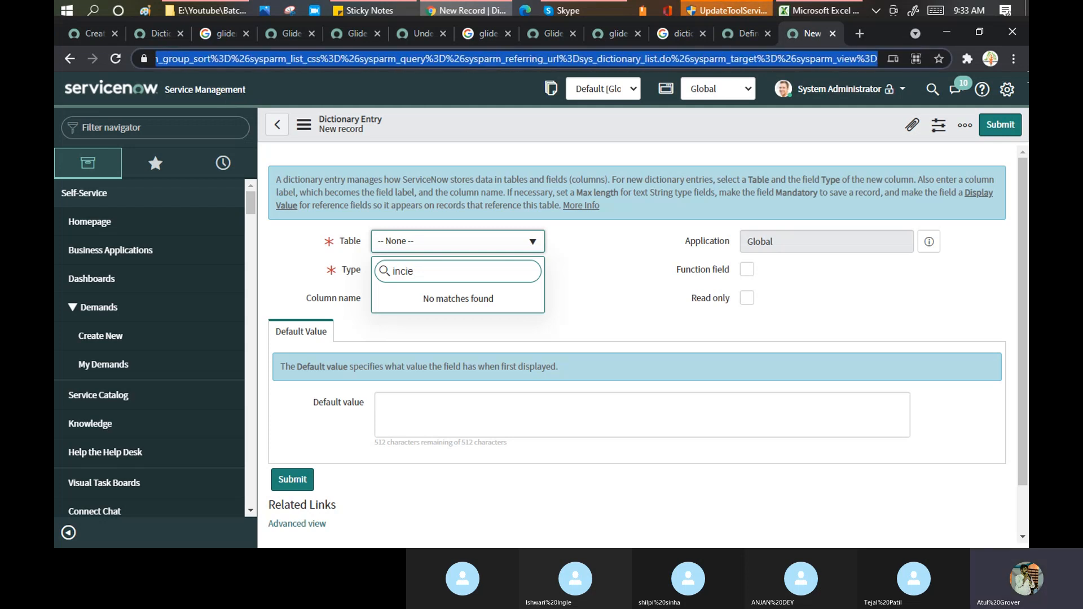
pyautogui.write('https://dev77158.service-now.com/in')
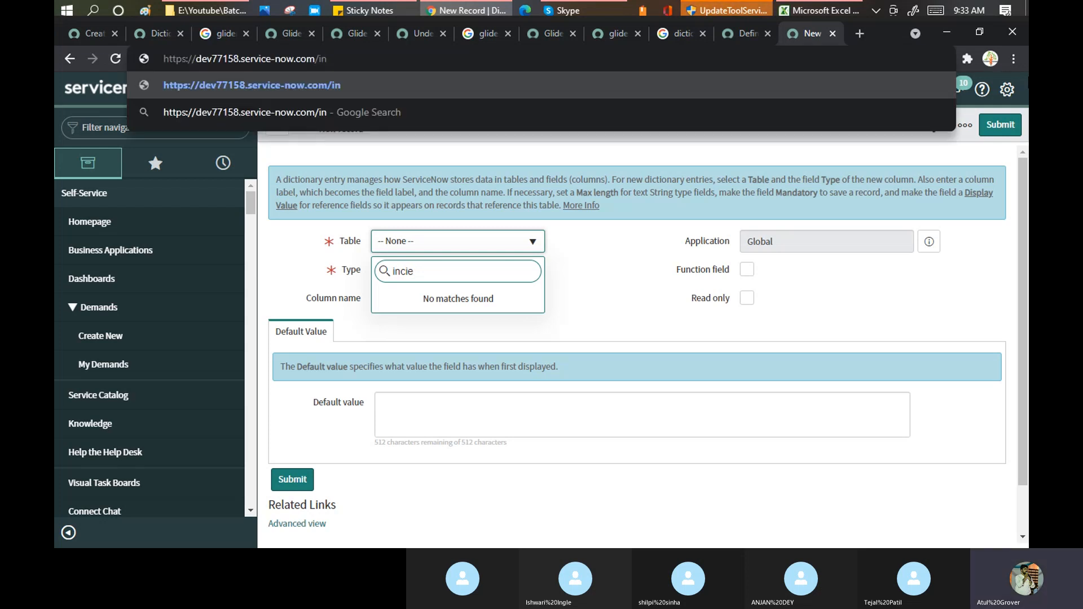
pyautogui.write('cident')
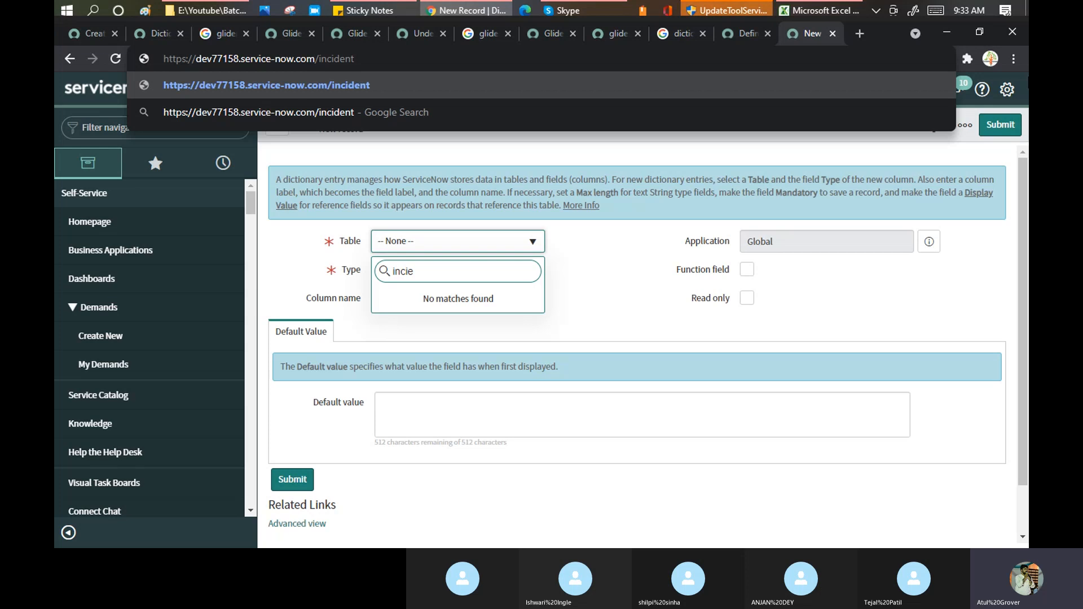
pyautogui.write('.do')
pyautogui.press('Return')
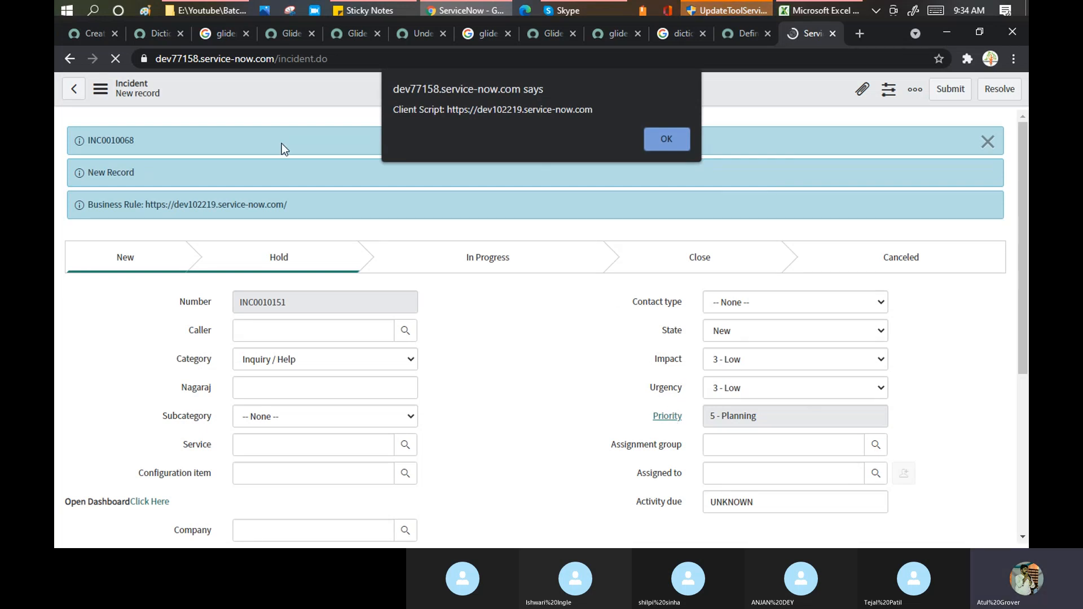
pyautogui.click(89, 33)
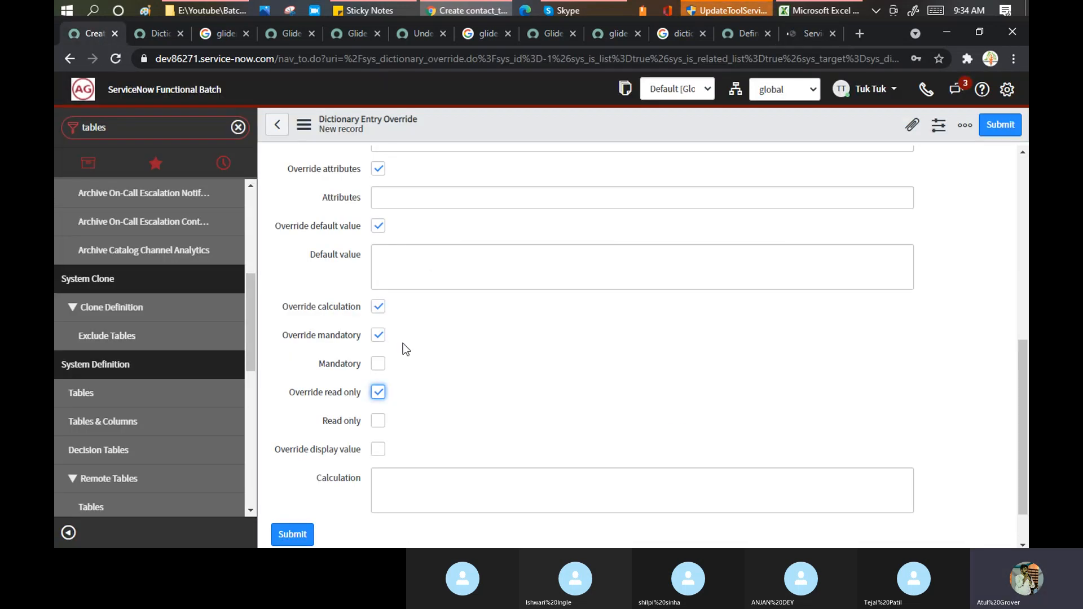
# - Check Mandatory, turn off the read-only override, and submit the Incident contact_type override
pyautogui.click(378, 364)
pyautogui.click(381, 391)
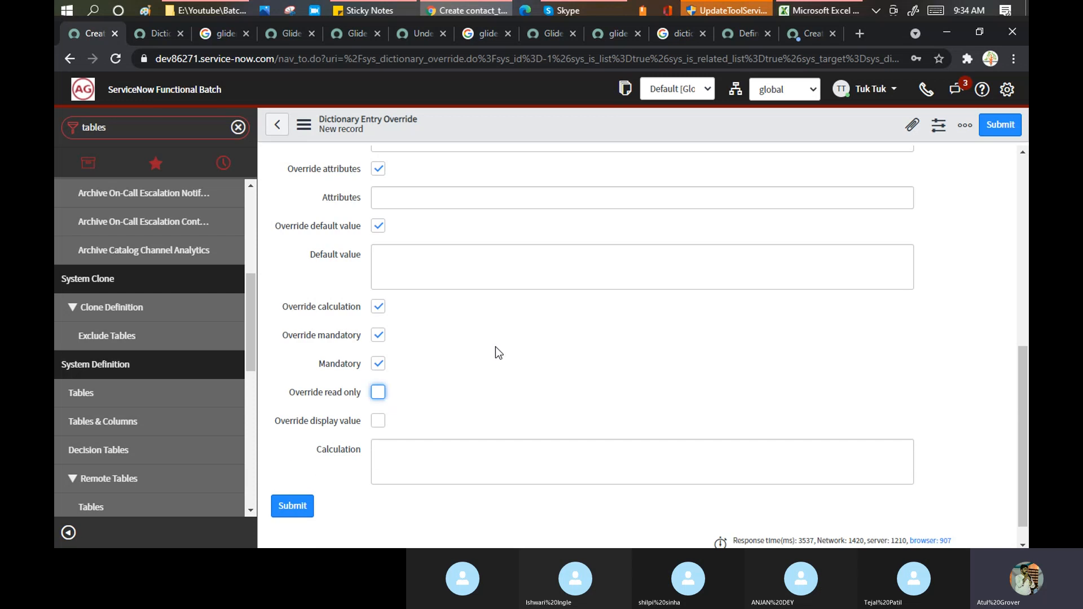
pyautogui.click(292, 506)
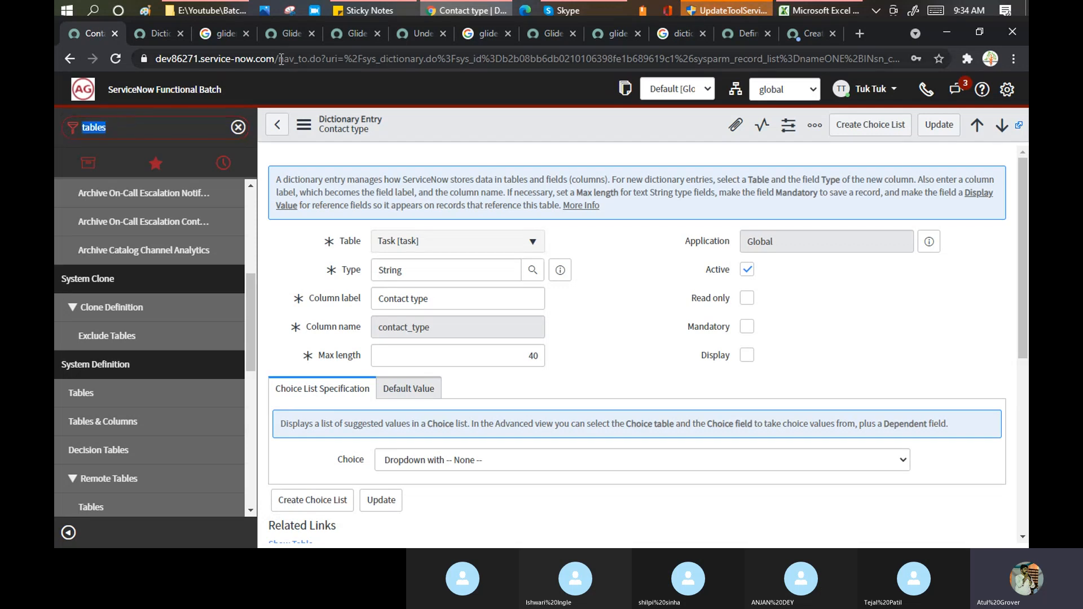
# - Open a new incident.do form, view the Contact type choices, then switch to the Skype call
pyautogui.moveTo(285, 59); pyautogui.dragTo(1028, 130)
pyautogui.press('BackSpace')
pyautogui.write('ice-now.com/inc')
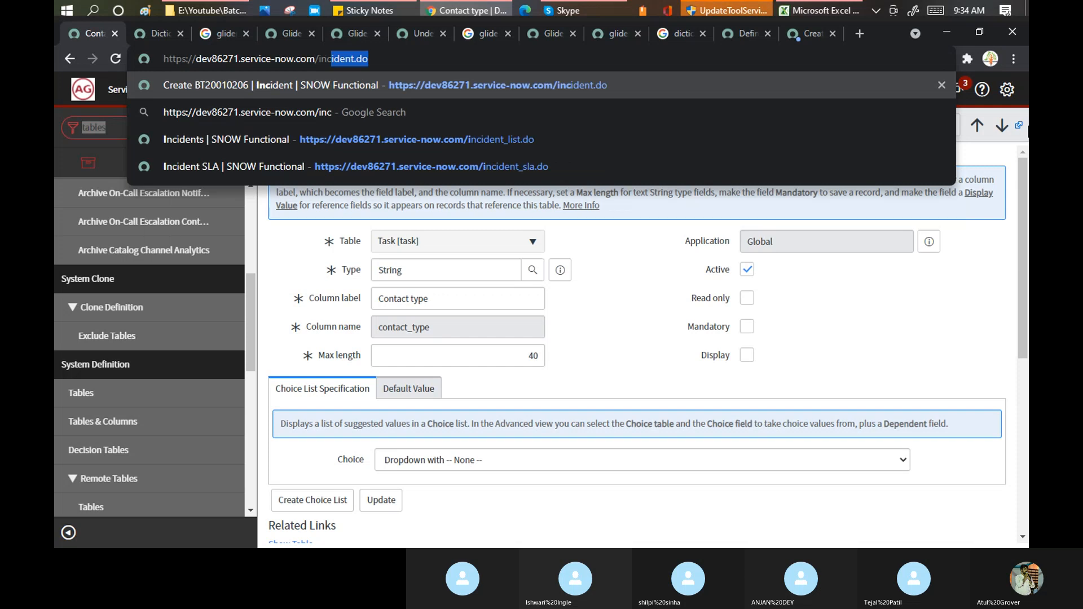
pyautogui.press('Return')
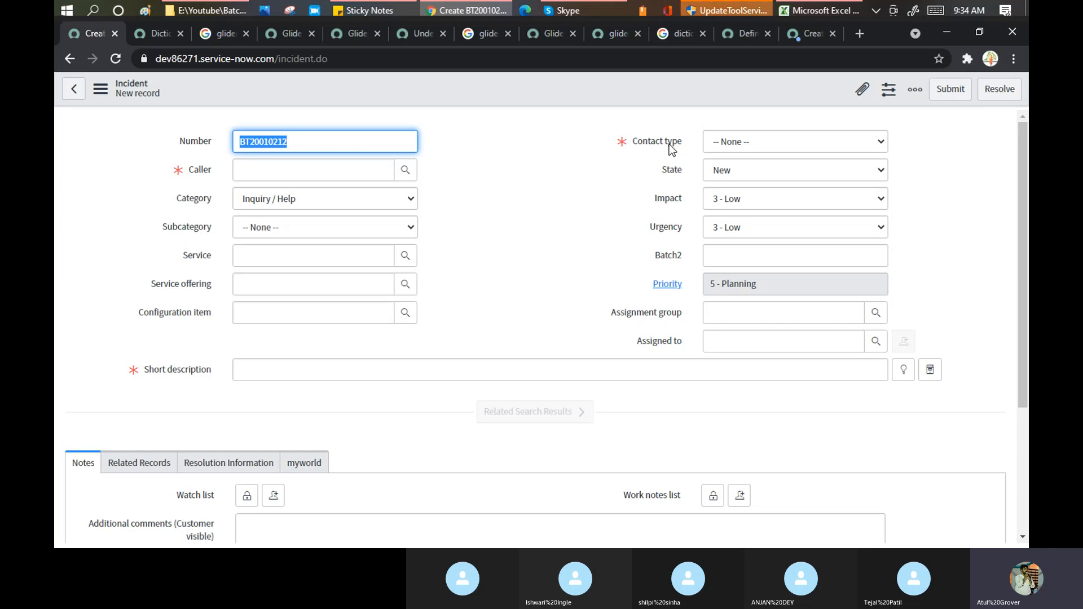
pyautogui.click(736, 143)
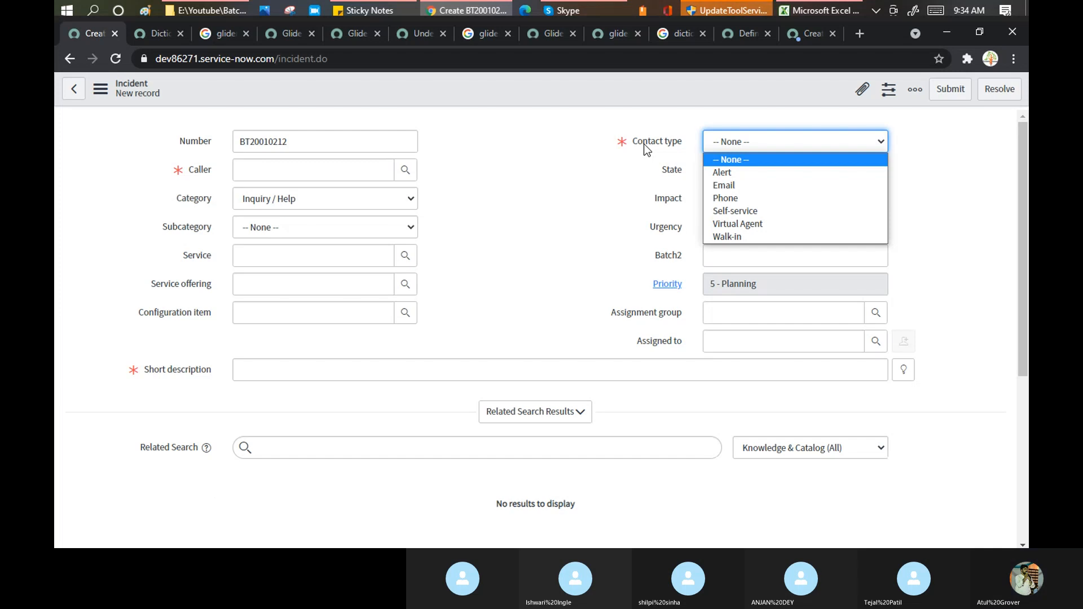
pyautogui.click(611, 9)
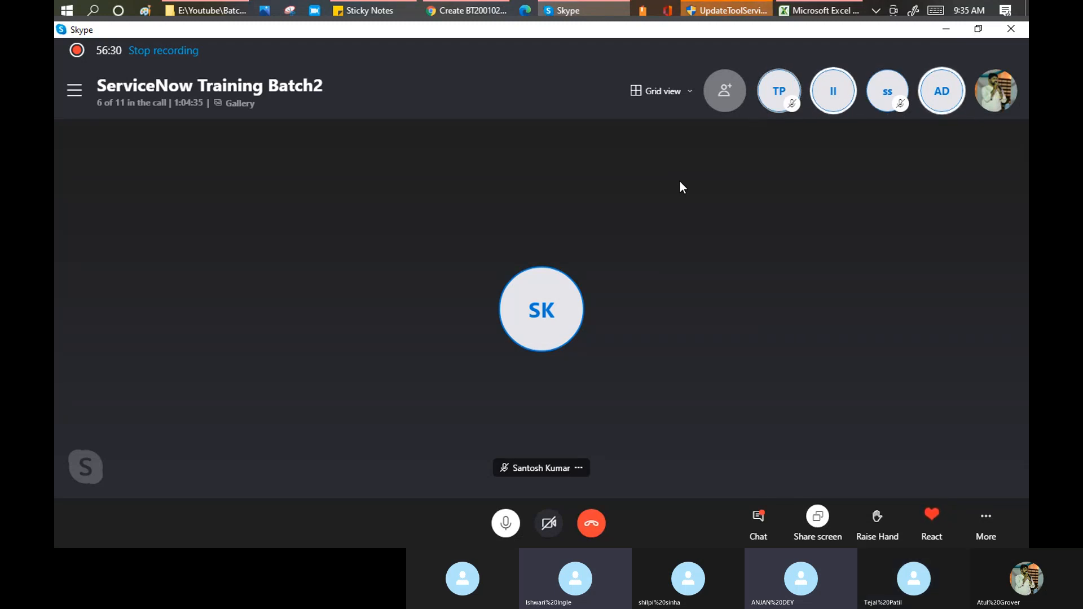
# - Return from the Skype call to the new Incident form, which now shows Contact type as mandatory
pyautogui.hotkey('alt', 'Tab')
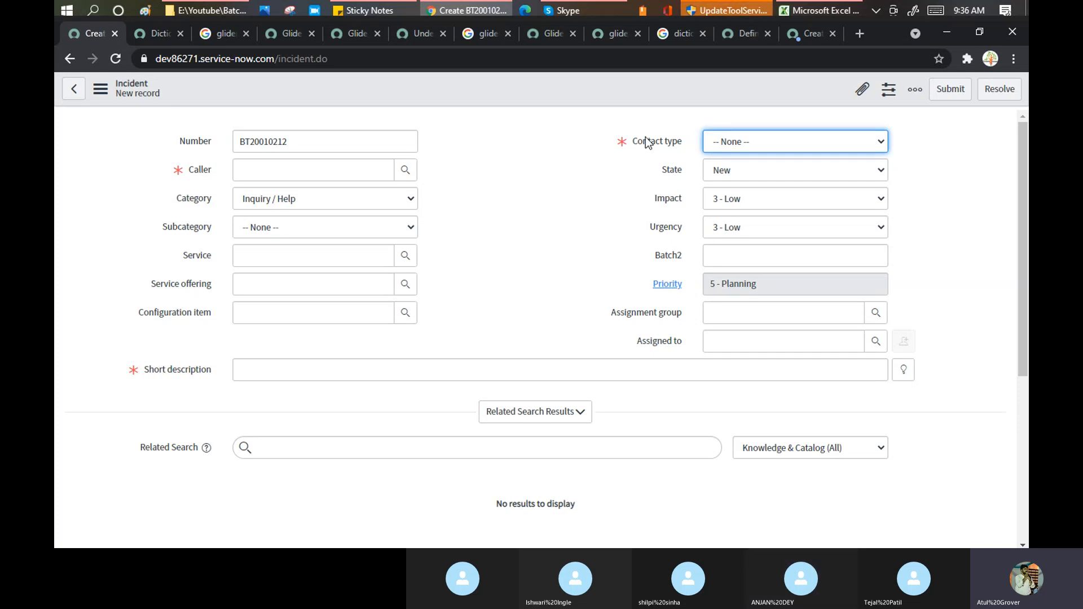
# - Show the Incident form's context menu, then bring up the 'Define a dictionary override' documentation tab
pyautogui.rightClick(577, 92)
pyautogui.moveTo(648, 157)
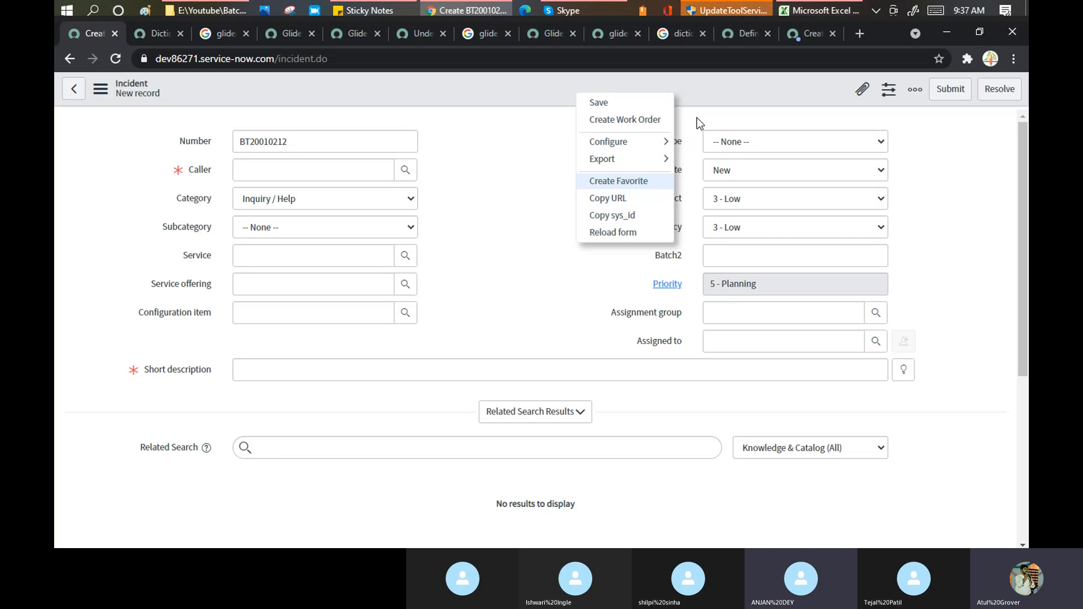
pyautogui.click(732, 32)
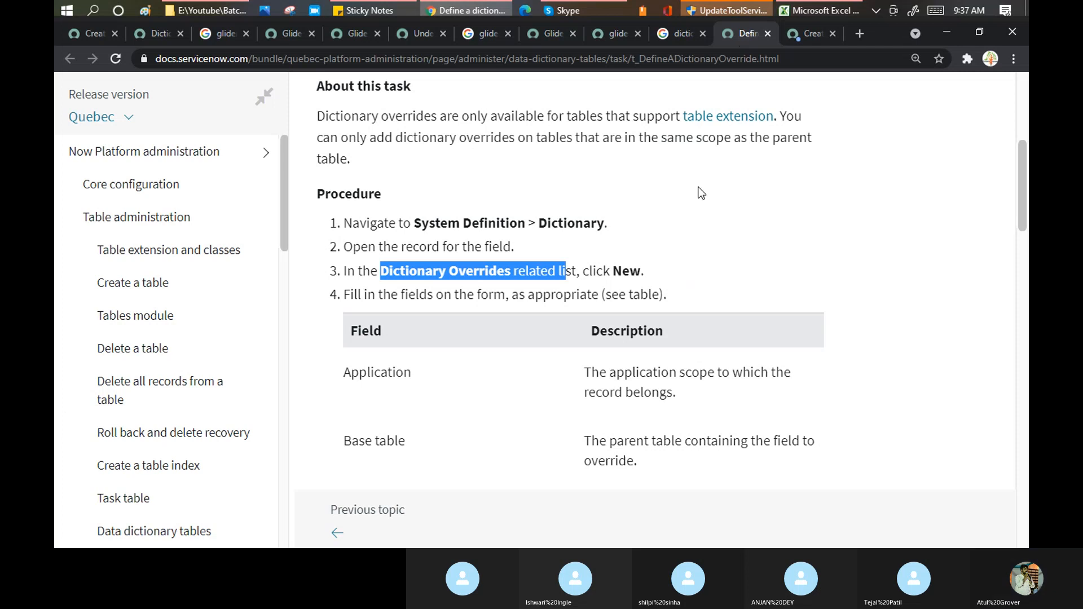
# - Fill the Dictionary Override cell A16 green in the Excel training plan and save it
pyautogui.click(810, 10)
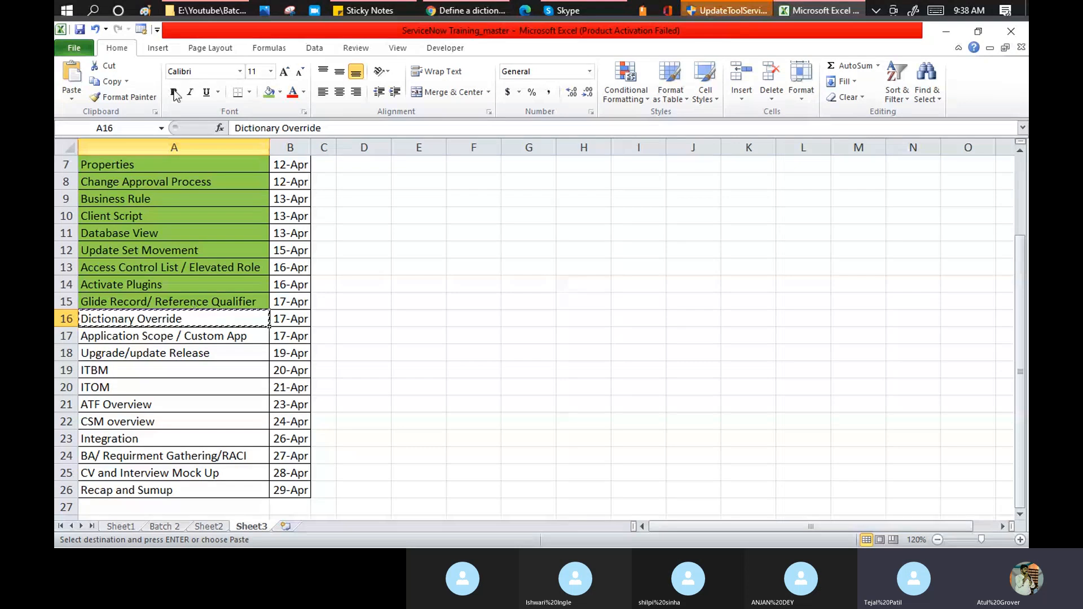
pyautogui.click(266, 93)
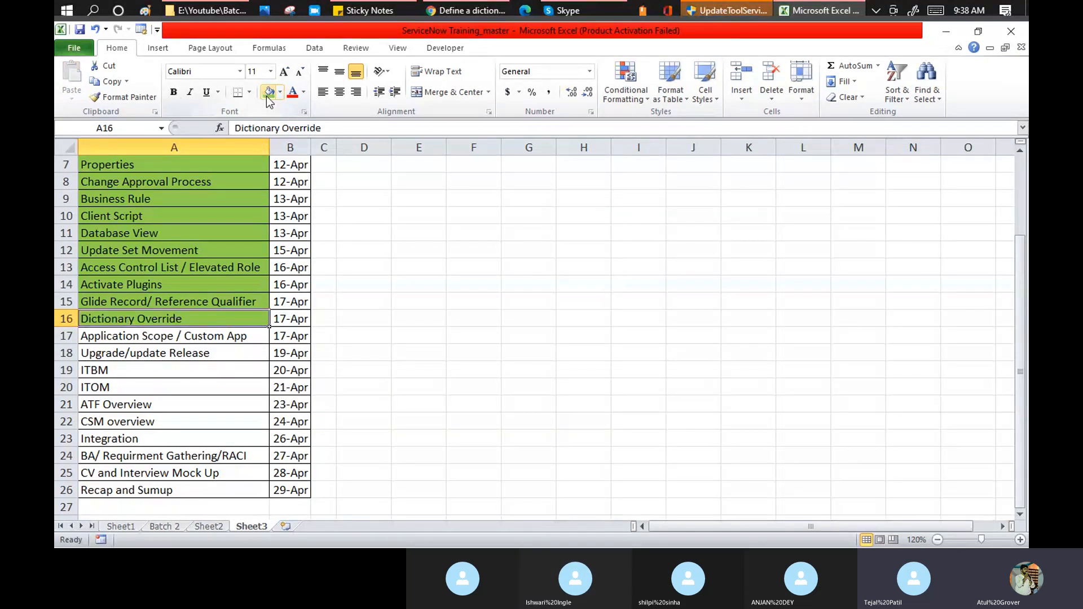
pyautogui.click(80, 29)
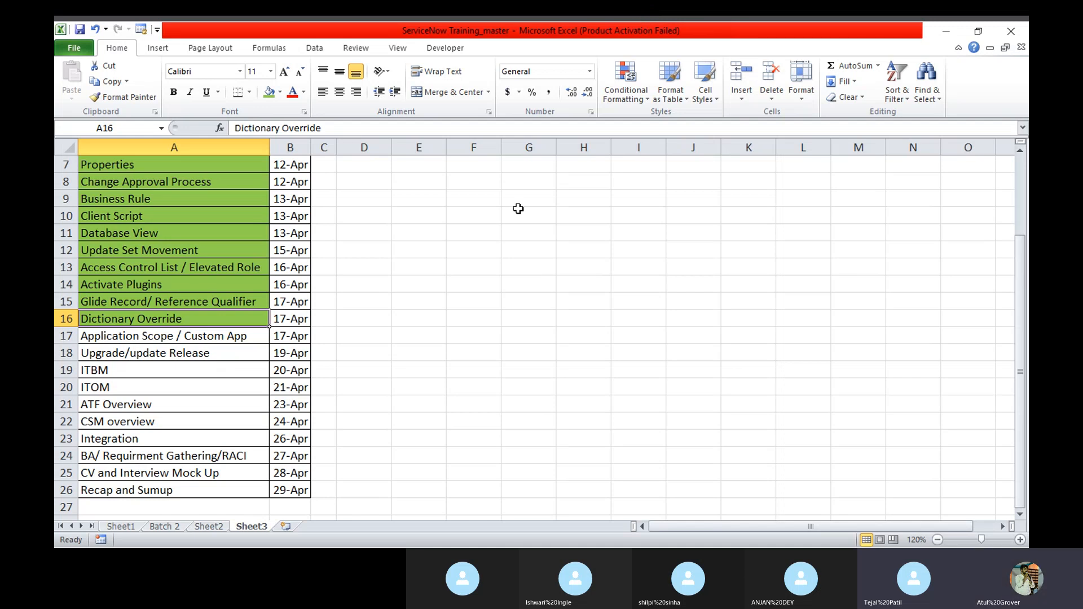
# - Select the next topic, Application Scope / Custom App, and go back to the browser
pyautogui.click(203, 336)
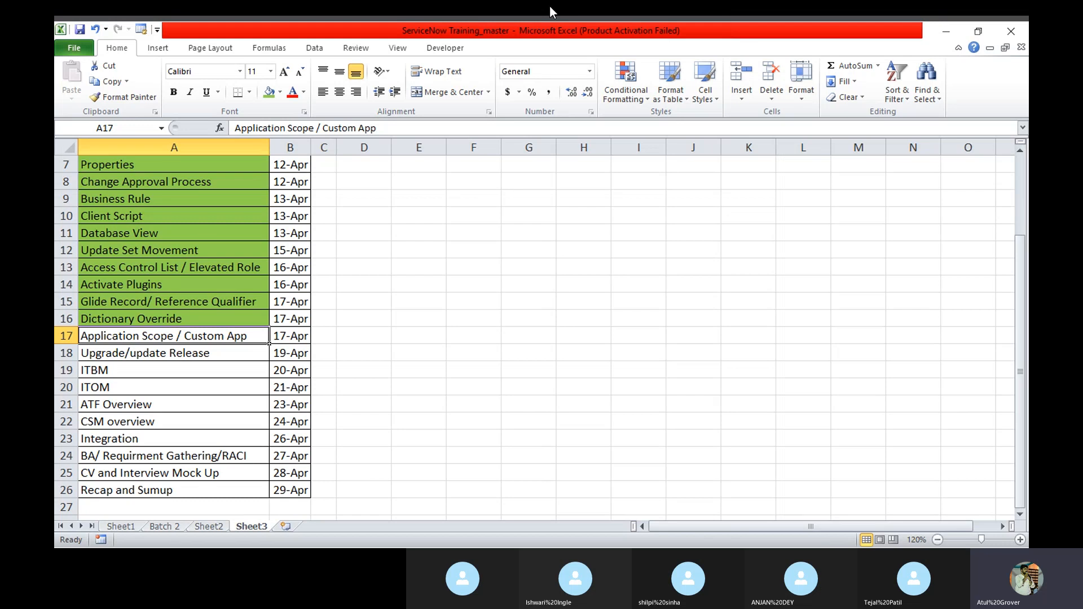
pyautogui.press('Return')
pyautogui.hotkey('alt', 'Tab')
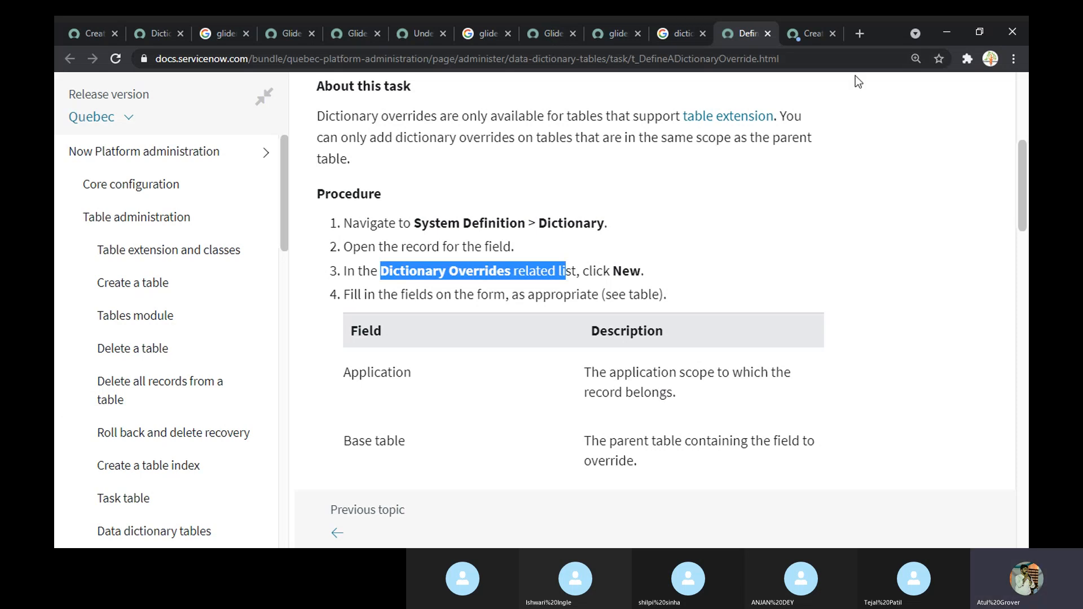
# - Go back to the new Incident tab, dismiss the client script alert, and reload the form
pyautogui.click(802, 39)
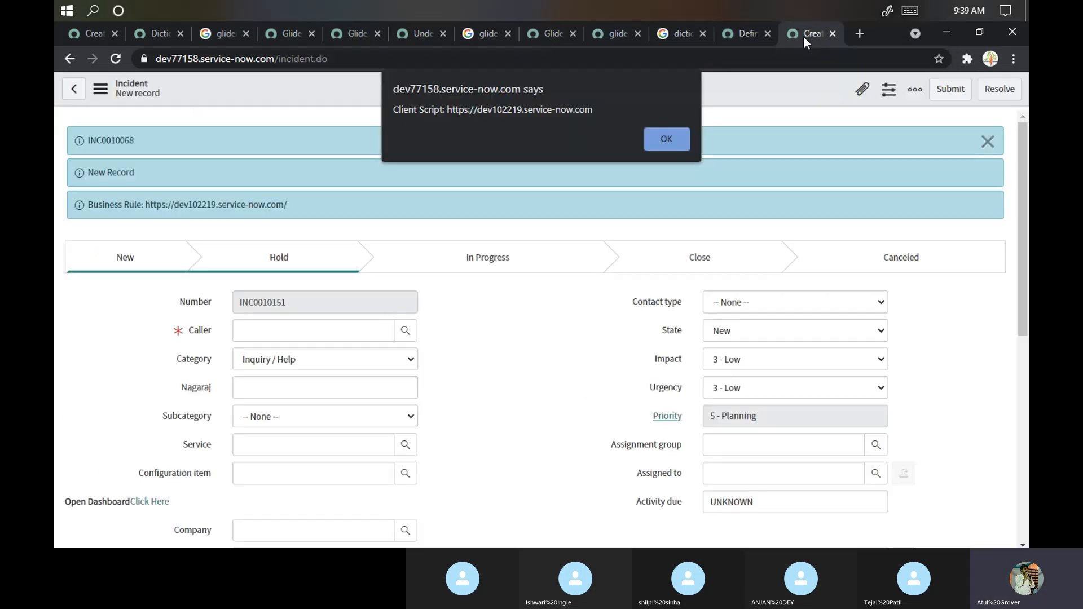
pyautogui.click(677, 142)
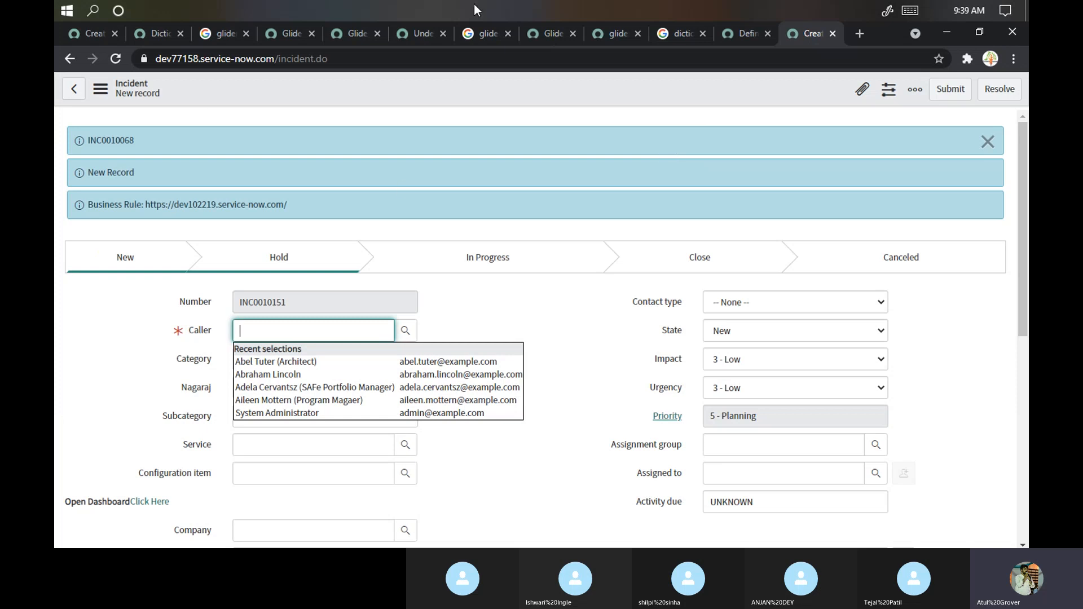
pyautogui.click(737, 38)
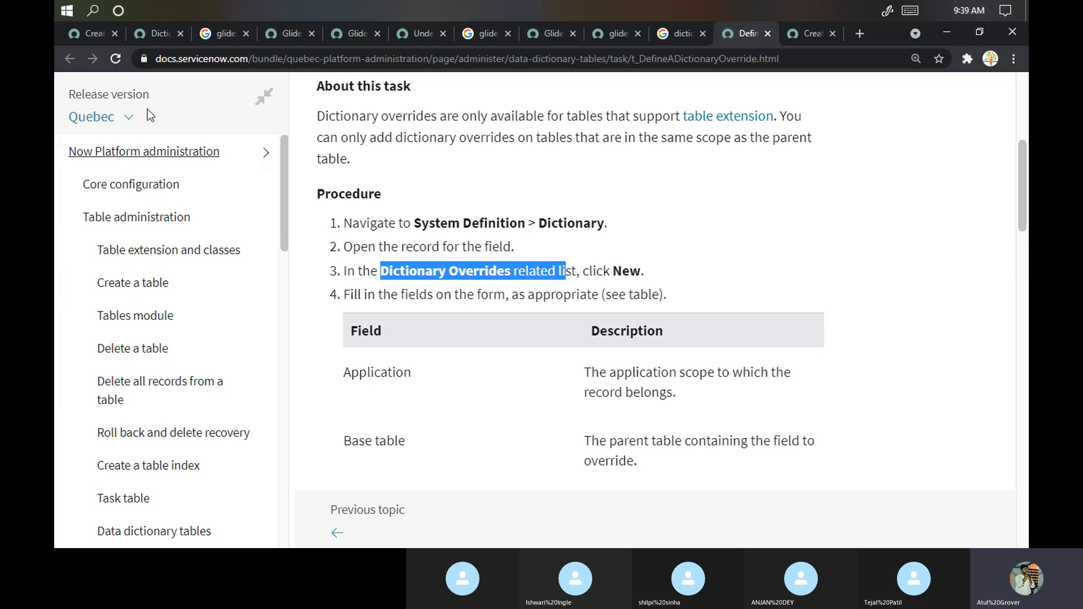
pyautogui.click(811, 34)
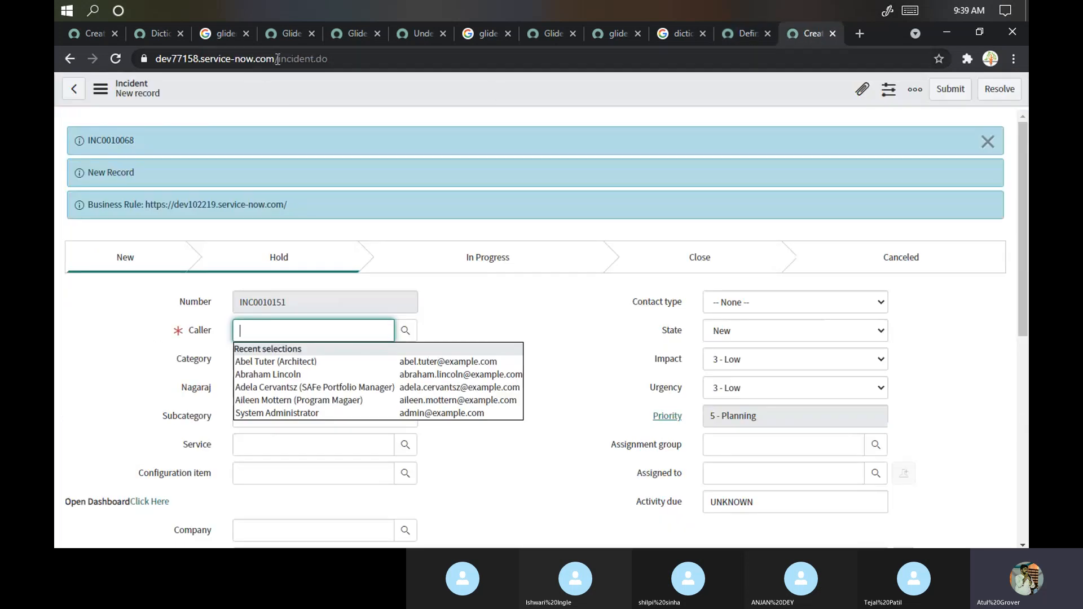
pyautogui.moveTo(277, 59); pyautogui.dragTo(330, 59)
pyautogui.press('Return')
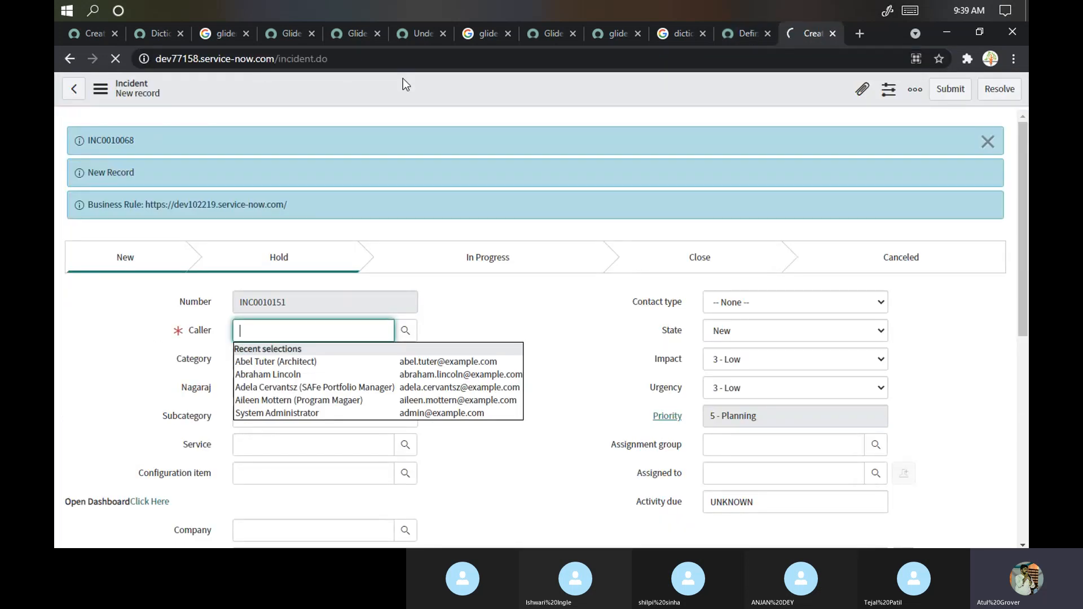
# - Remove /incident.do from the instance URL and load the instance home page
pyautogui.moveTo(276, 59); pyautogui.dragTo(360, 63)
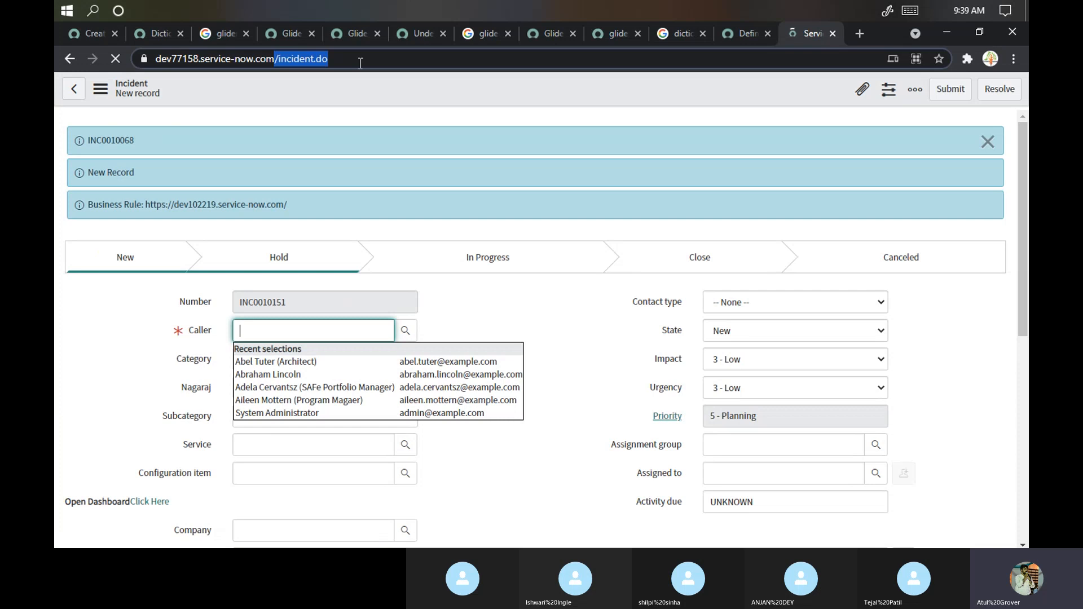
pyautogui.press('BackSpace')
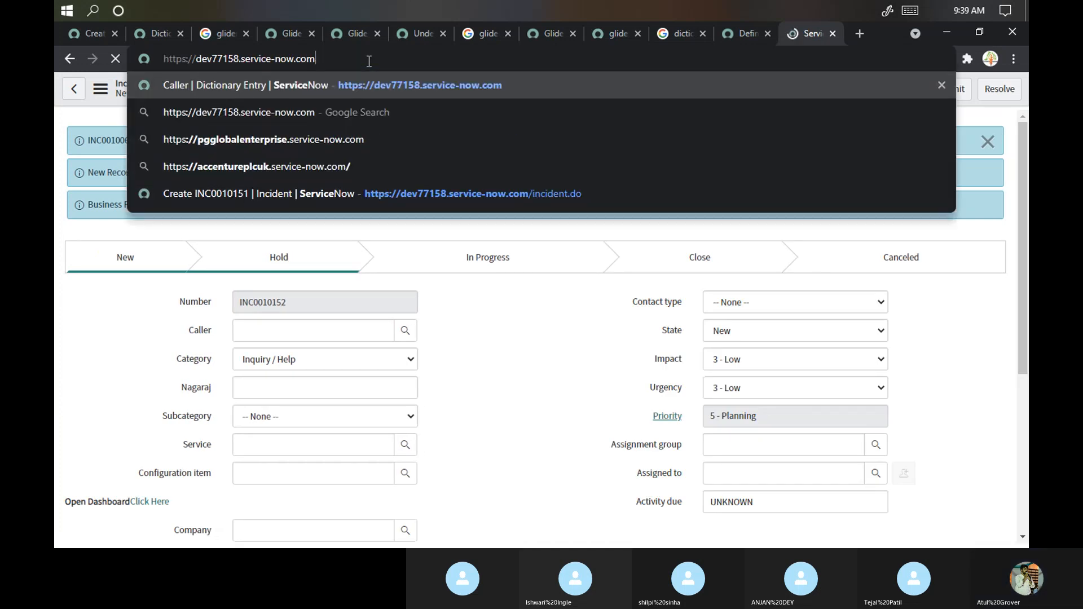
pyautogui.press('Return')
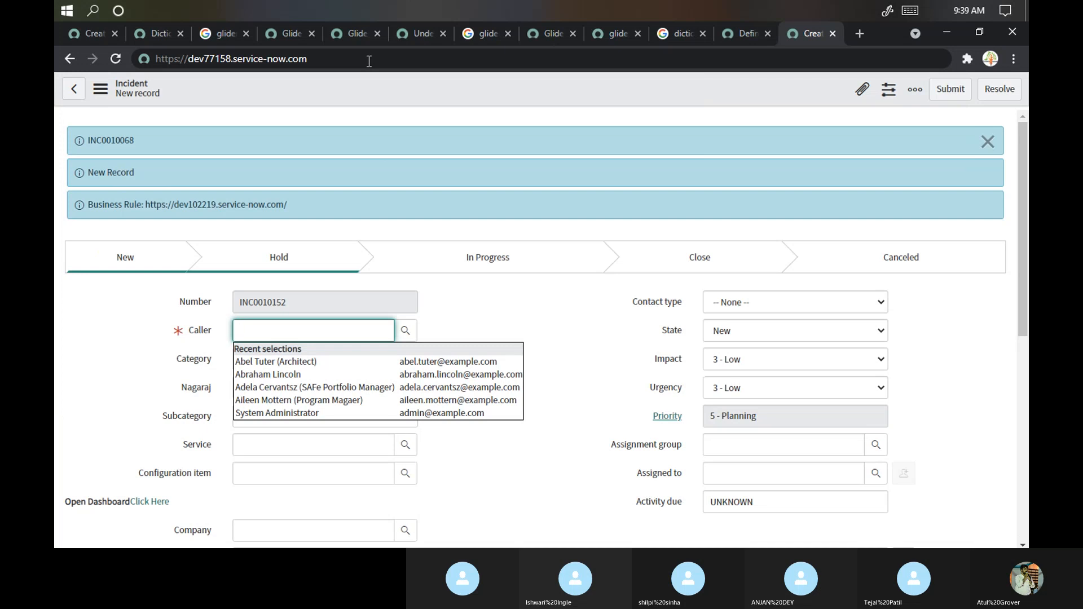
pyautogui.click(368, 60)
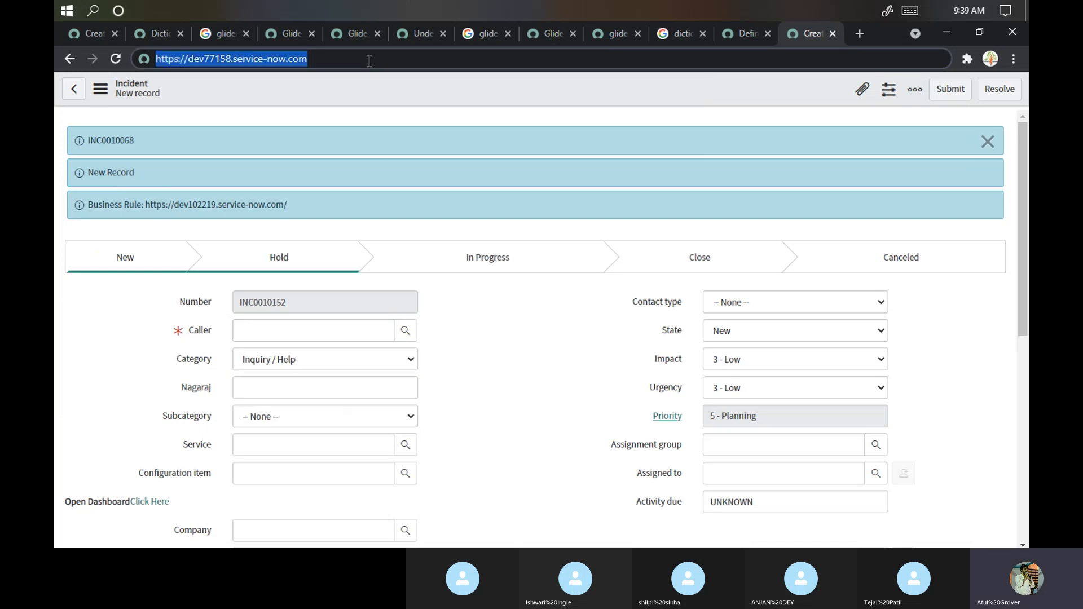
pyautogui.press('Return')
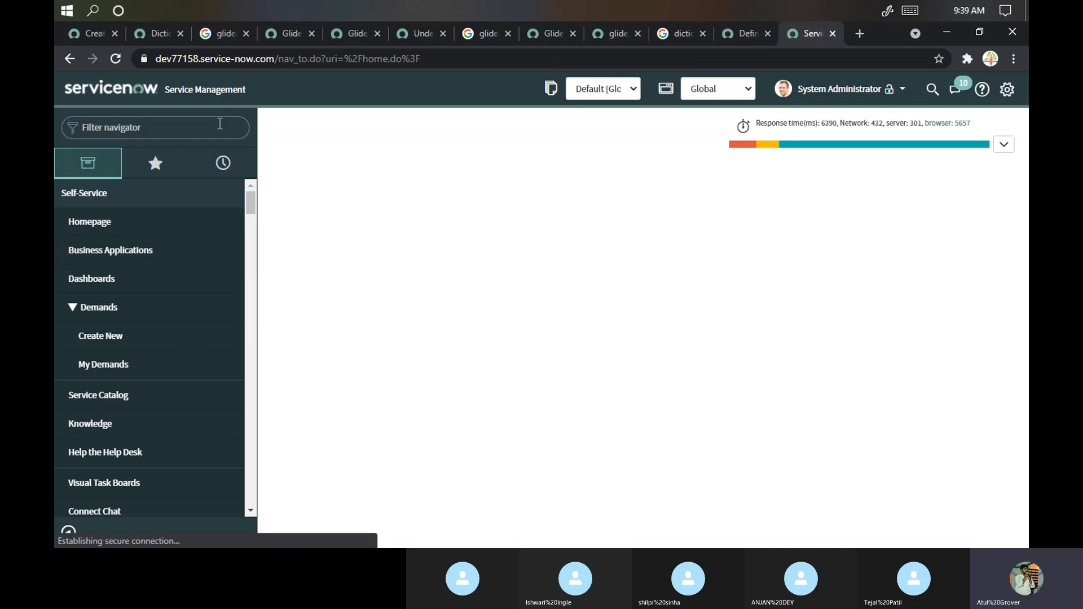
# - Open the stats.do statistics page through the Filter navigator
pyautogui.click(220, 124)
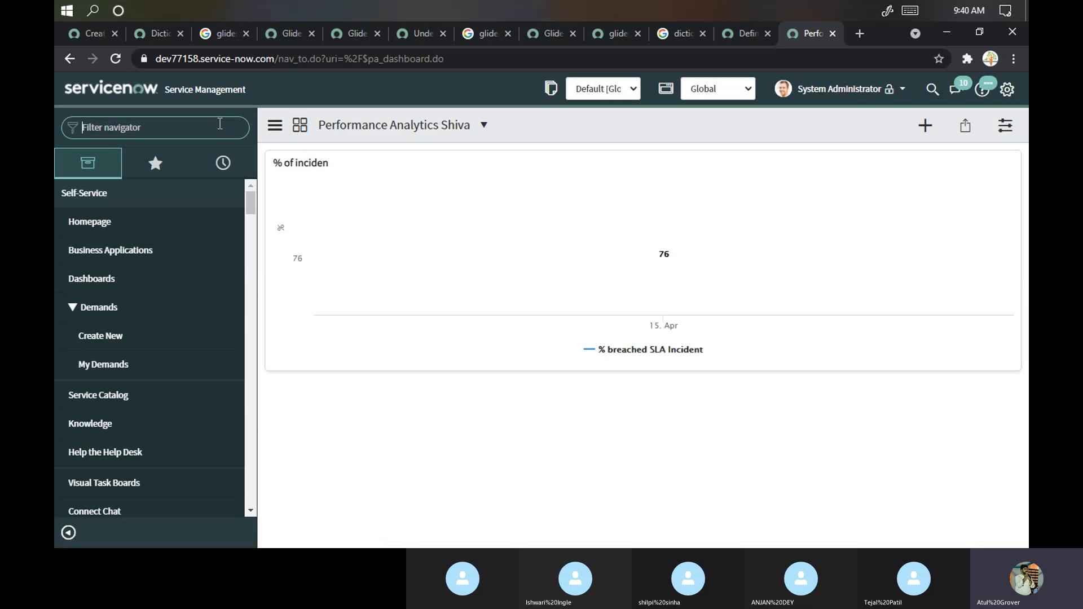
pyautogui.write('stats.do')
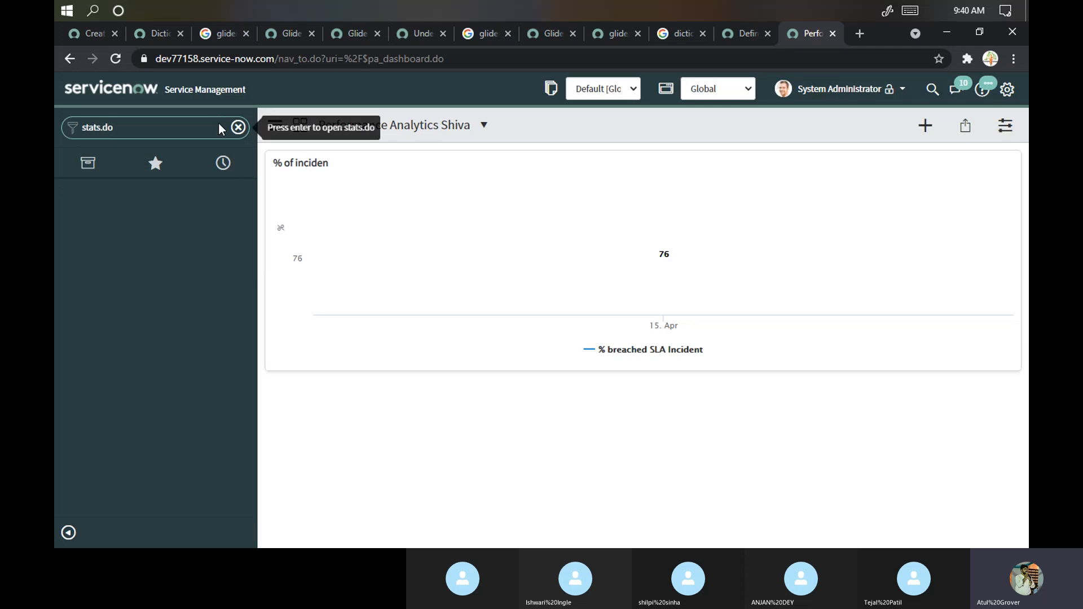
pyautogui.press('Return')
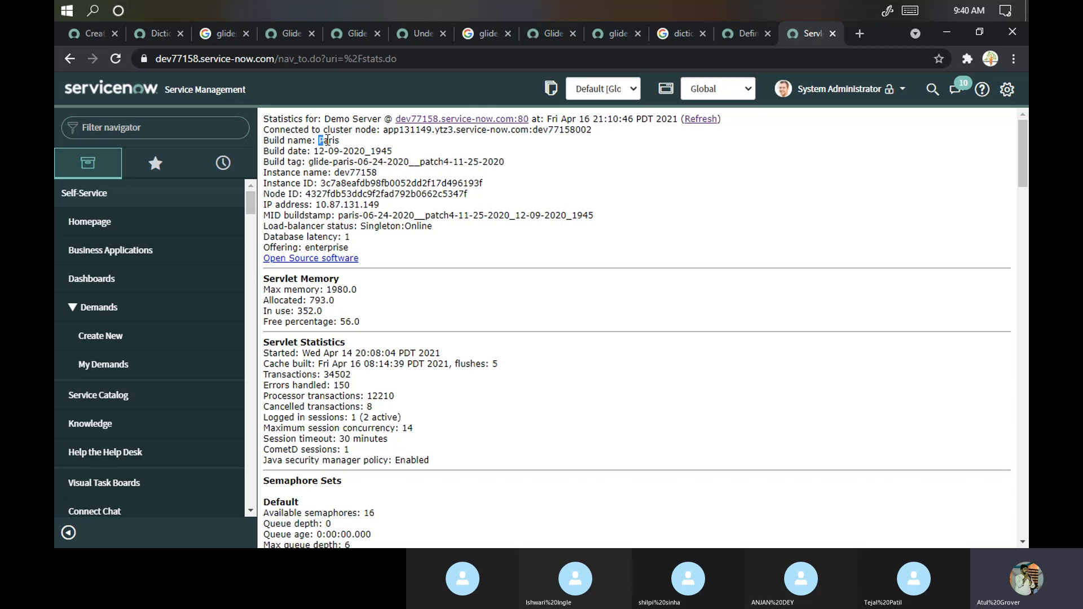
# - Highlight build name Paris and the build tag glide-paris-06-24-2020__patch4-11-25-2020
pyautogui.moveTo(319, 139); pyautogui.dragTo(393, 153)
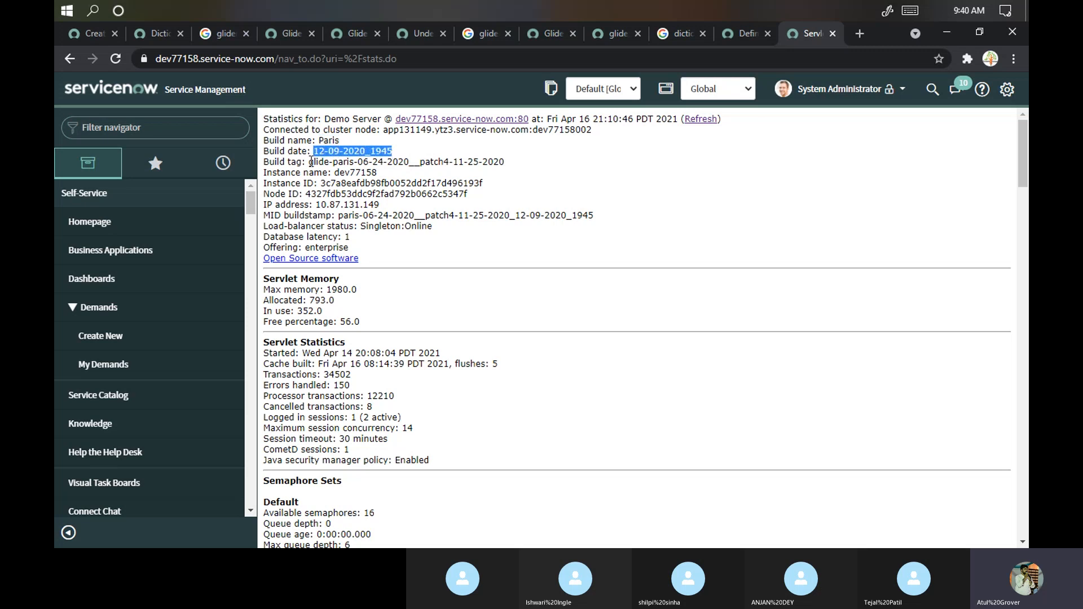
pyautogui.moveTo(309, 162); pyautogui.dragTo(387, 162)
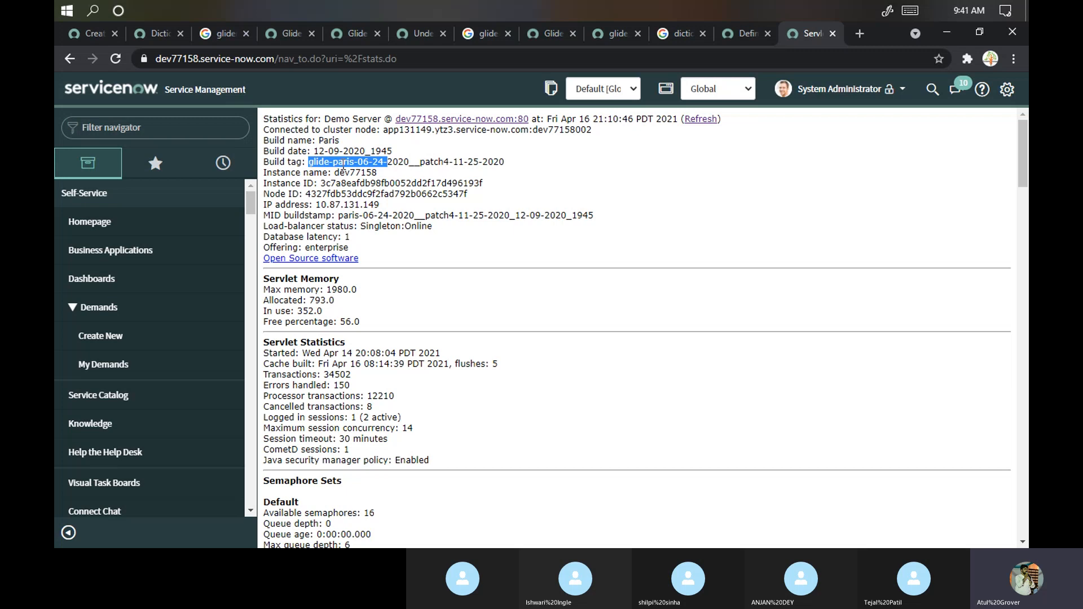
pyautogui.scroll(-8, 342, 176)
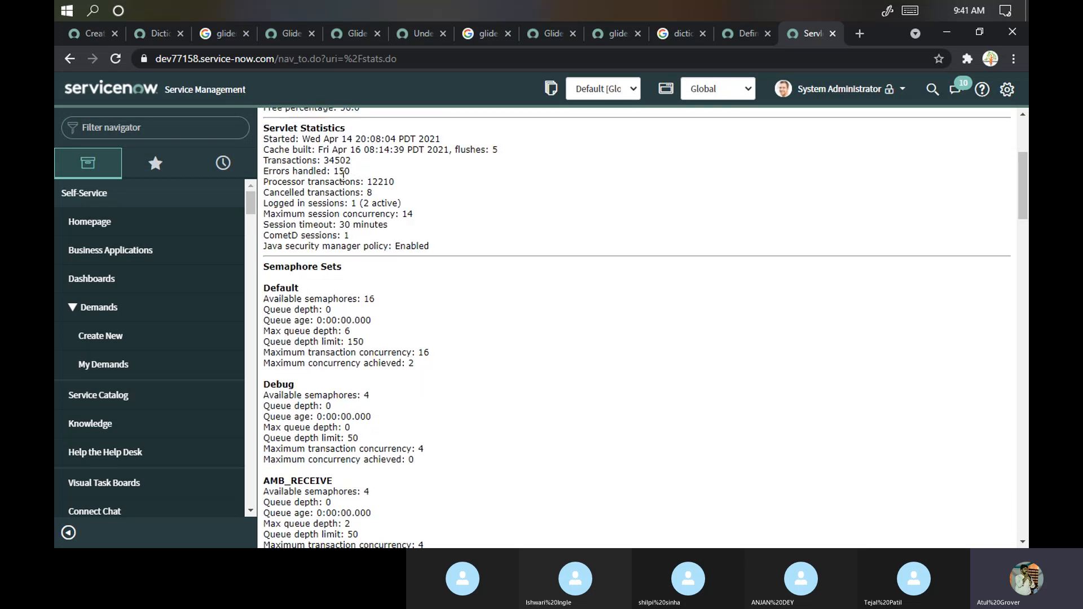
pyautogui.scroll(-10, 342, 176)
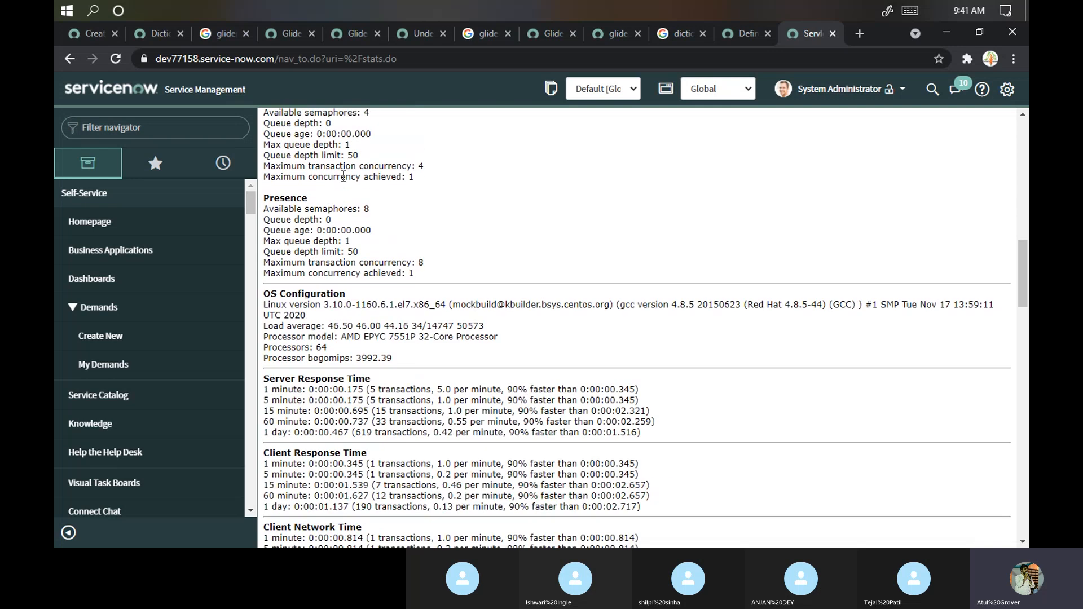
pyautogui.scroll(18, 342, 176)
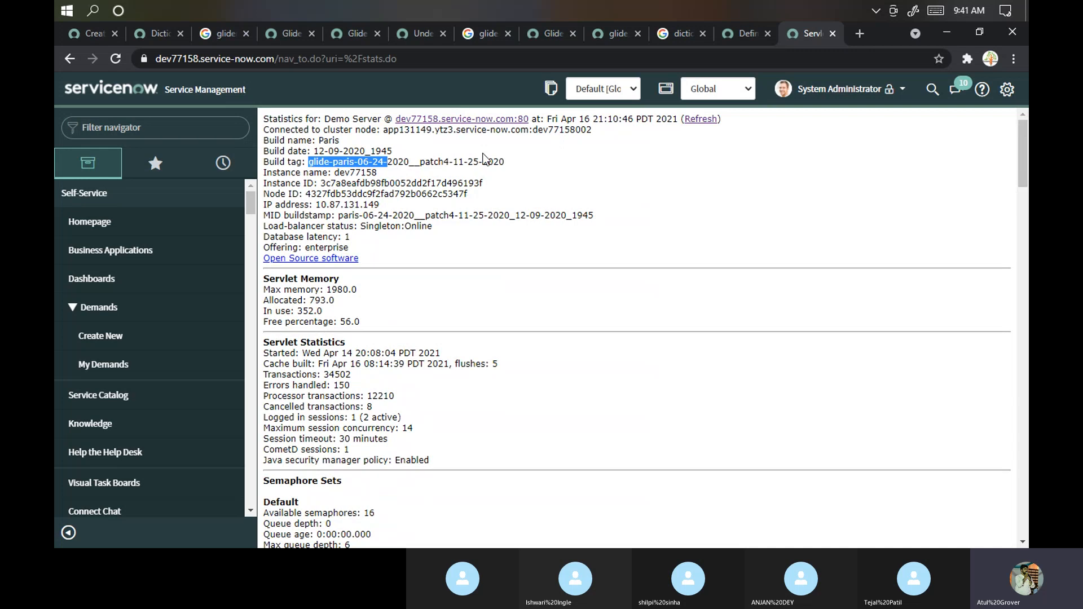
pyautogui.moveTo(354, 142); pyautogui.dragTo(320, 136)
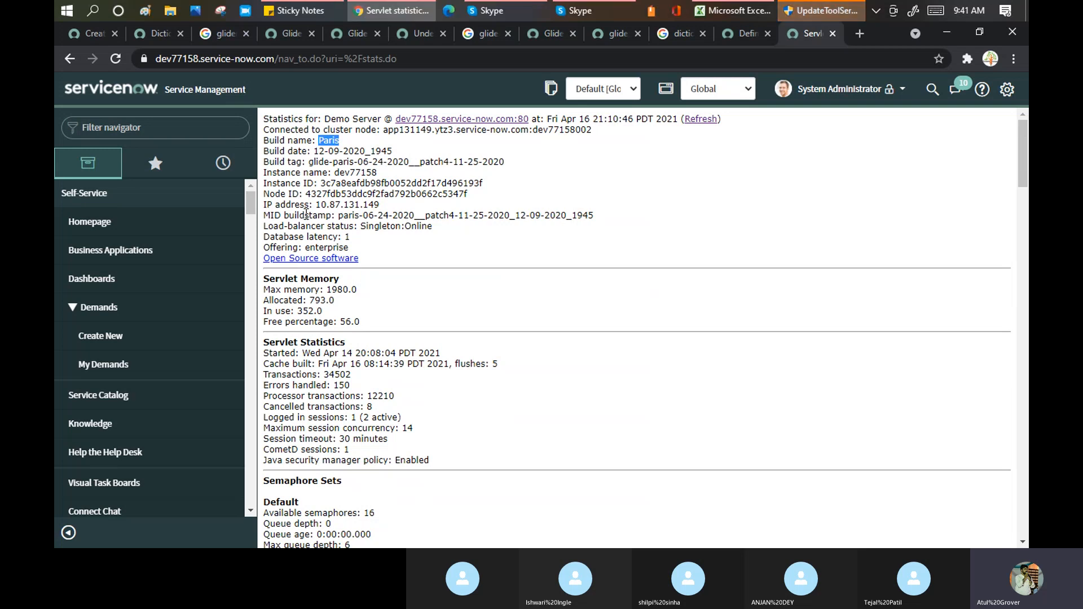
# - On the dev86271 tab, strip incident.do from the URL to load that instance's home page
pyautogui.click(89, 33)
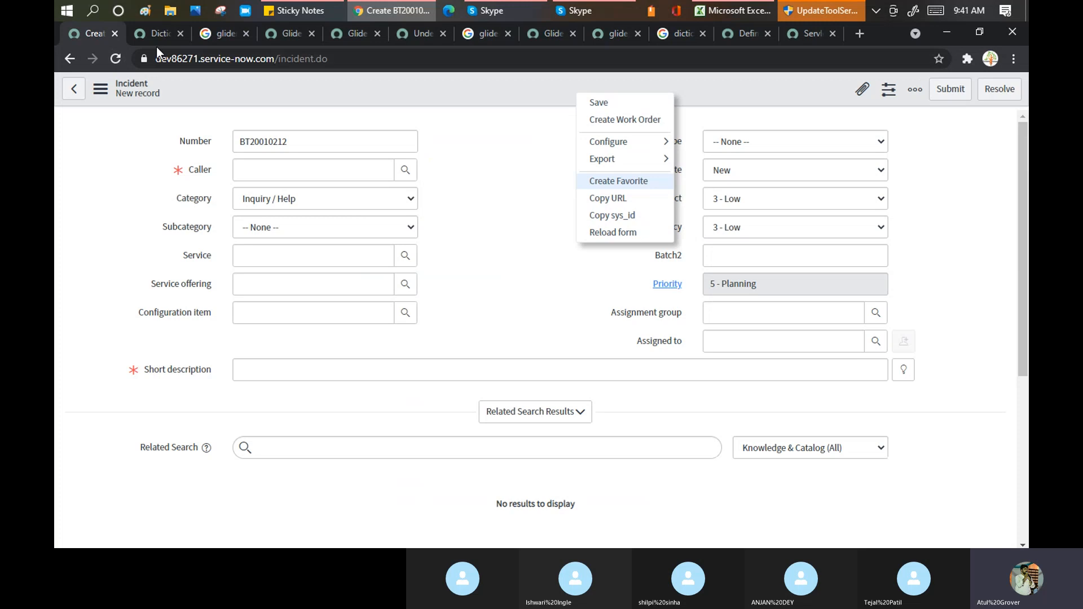
pyautogui.doubleClick(293, 59)
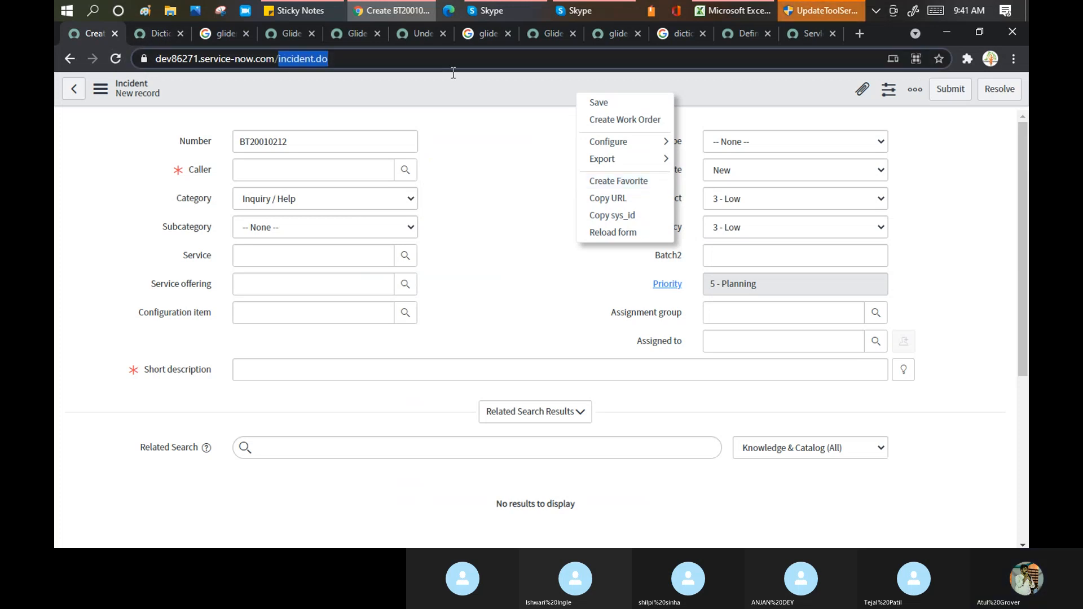
pyautogui.press('BackSpace')
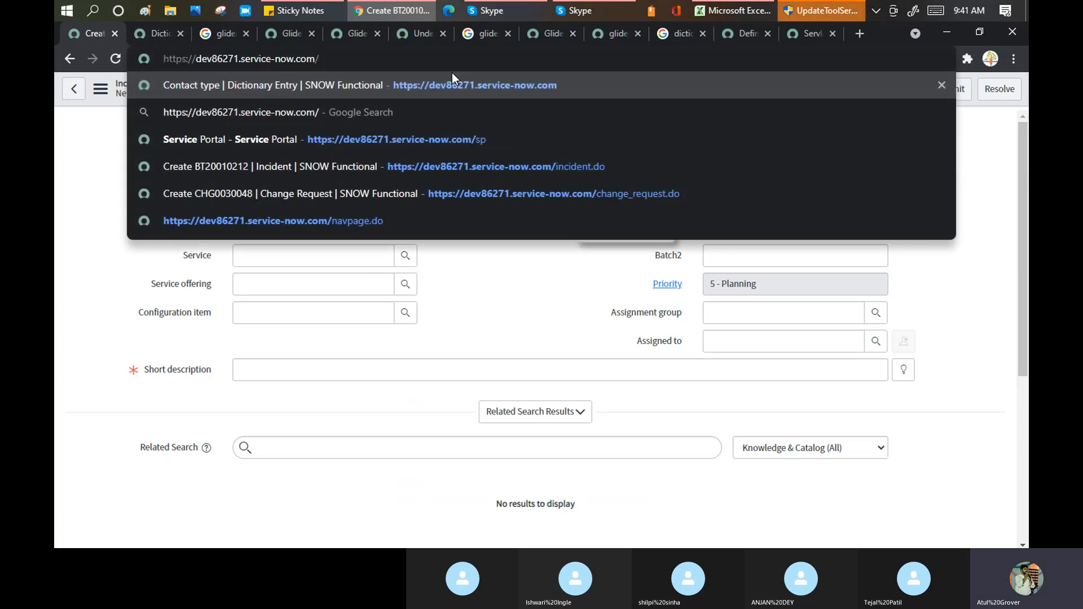
pyautogui.press('Return')
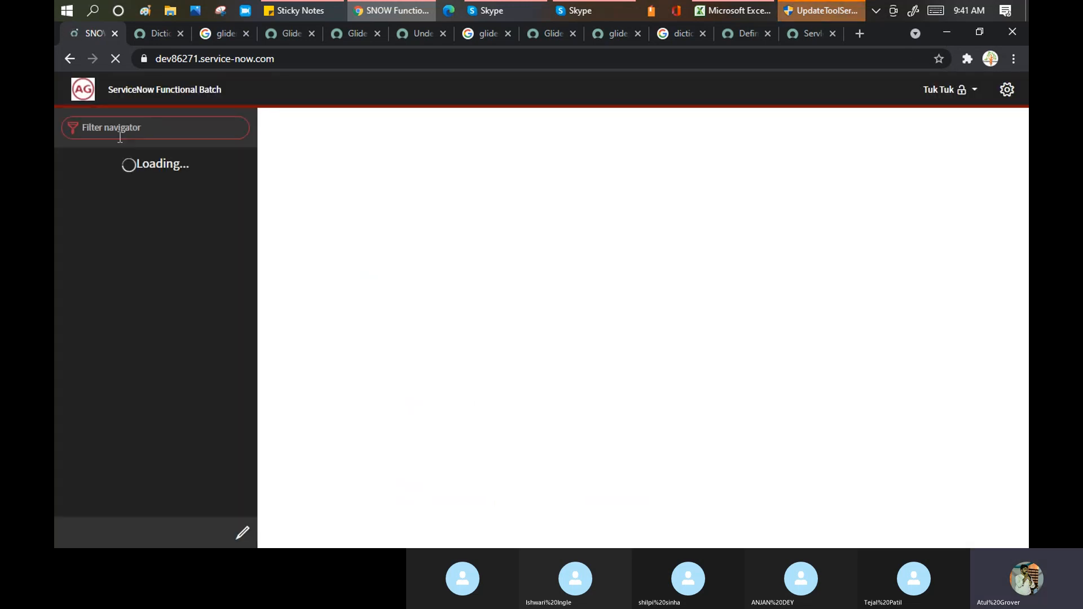
# - Open stats and highlight build name Quebec and the patch1 date 02-18-2021
pyautogui.write('stats.do')
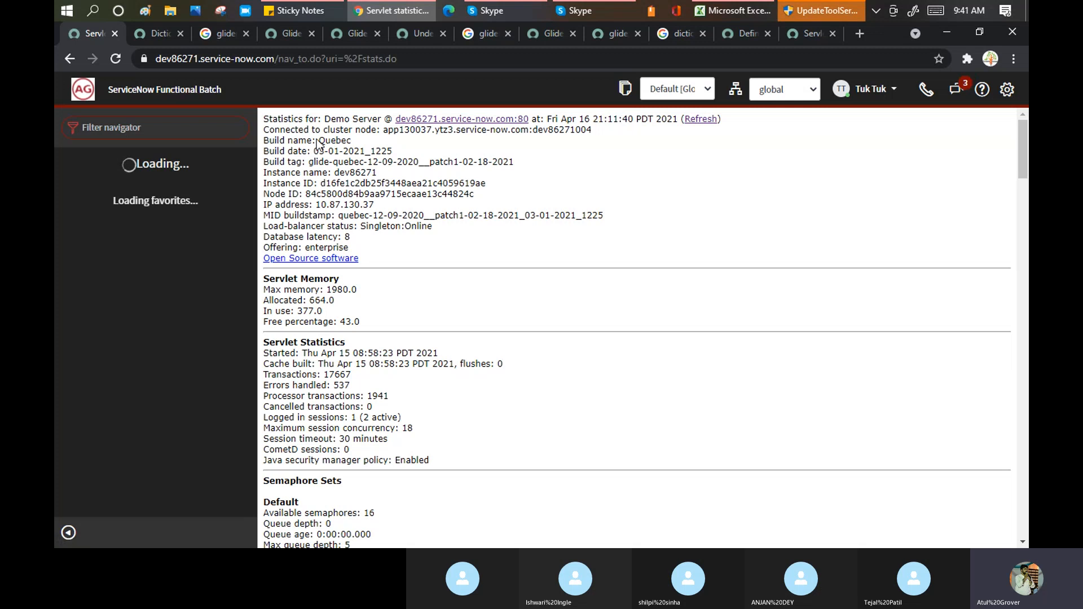
pyautogui.doubleClick(335, 142)
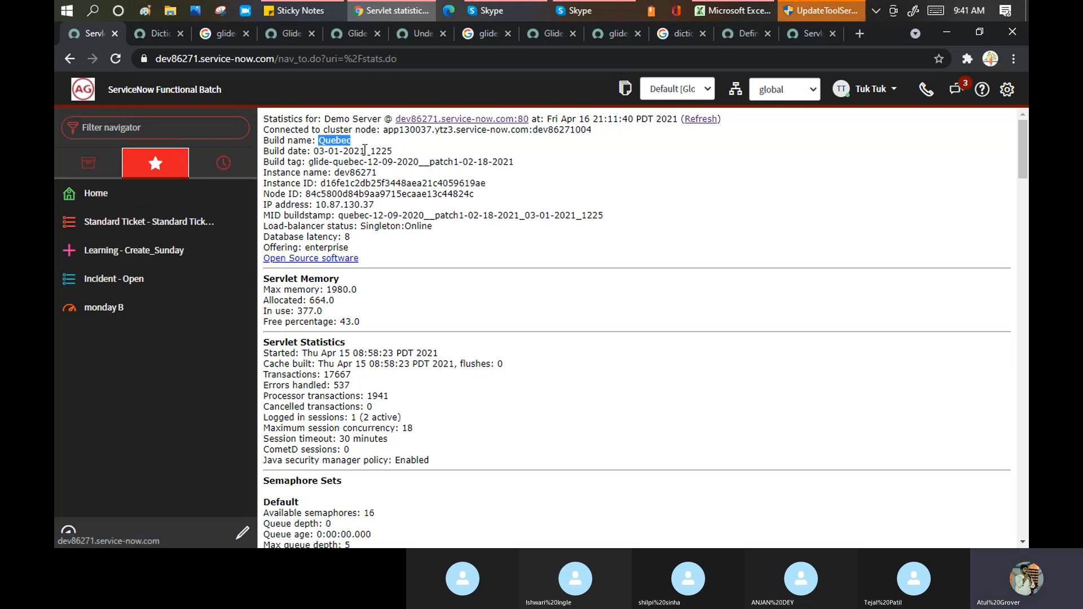
pyautogui.moveTo(307, 163); pyautogui.dragTo(464, 162)
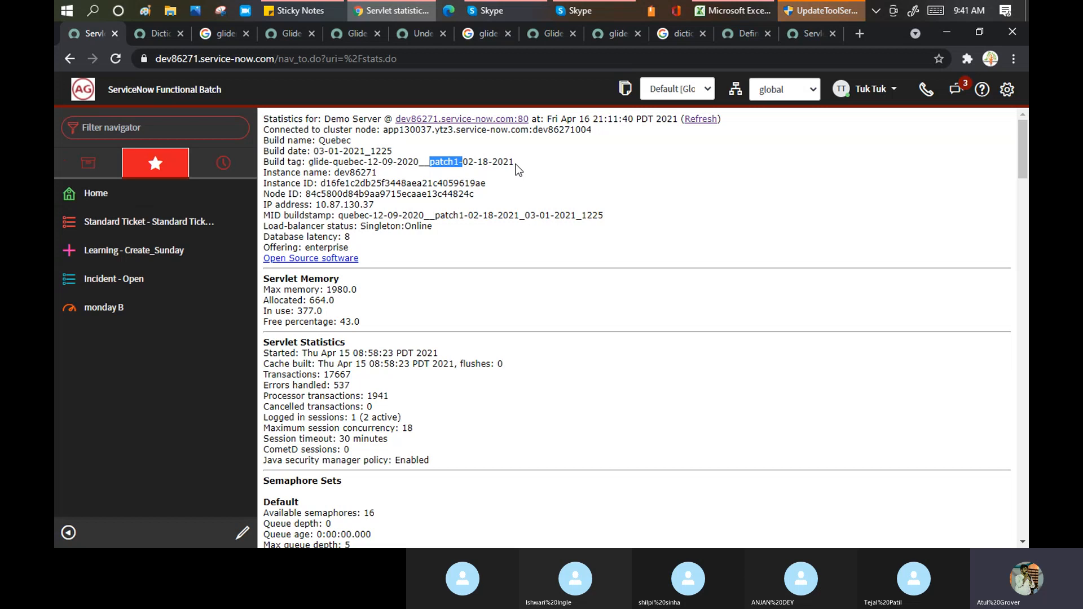
pyautogui.moveTo(514, 163); pyautogui.dragTo(464, 159)
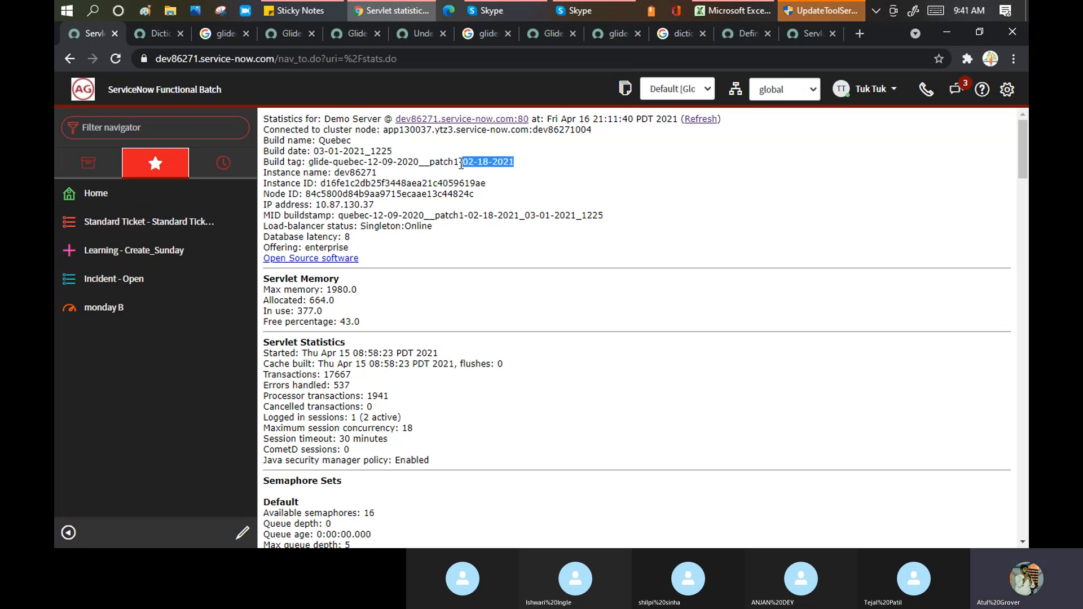
# - Highlight the dev77158 build tag's patch4 date 11-25-2020, then bring the Skype call forward
pyautogui.click(810, 34)
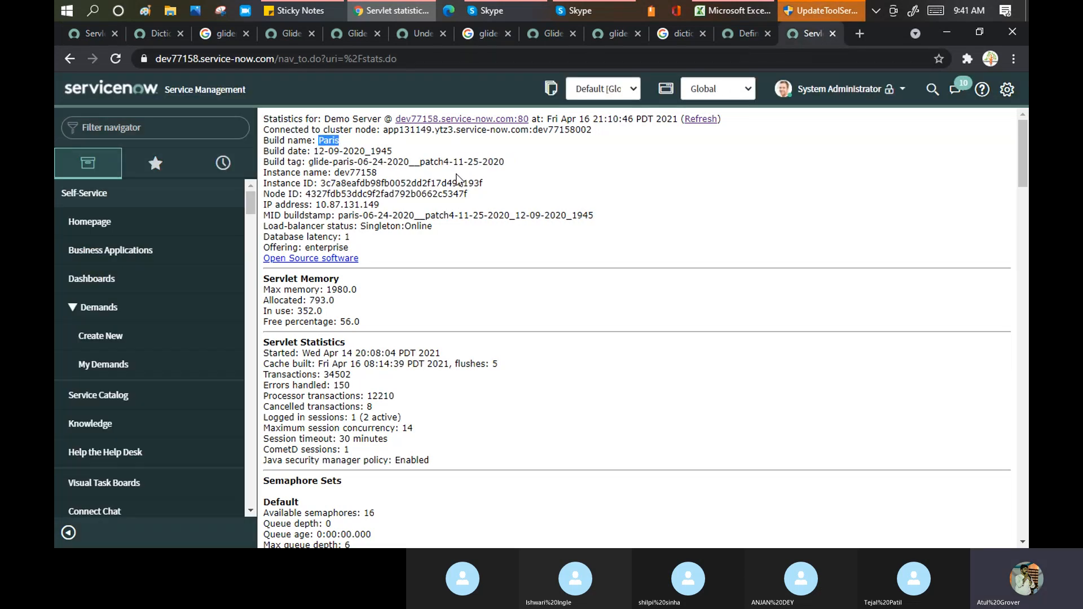
pyautogui.moveTo(454, 161); pyautogui.dragTo(502, 159)
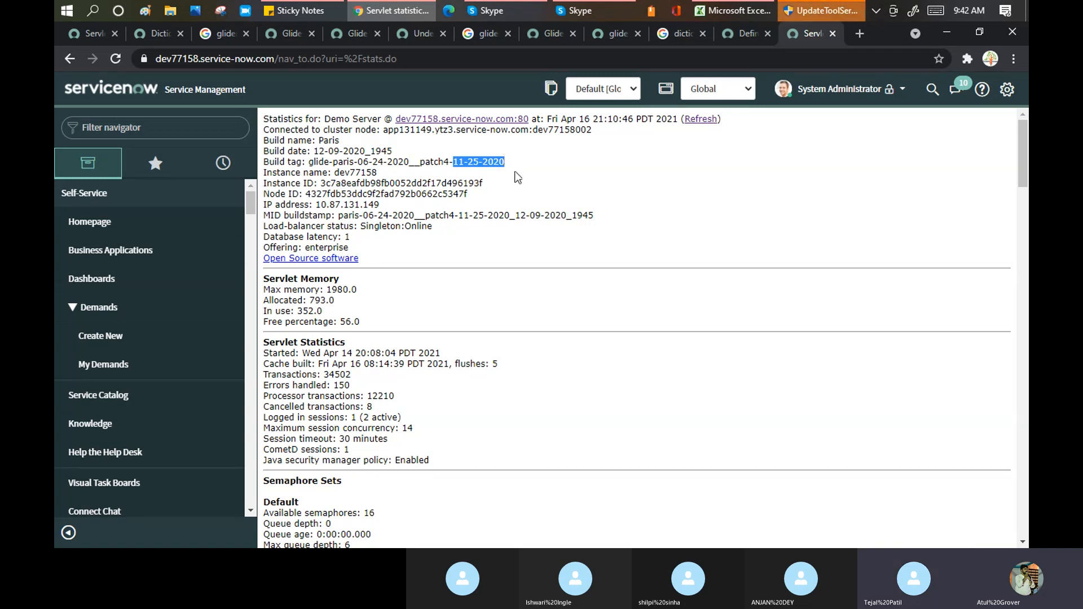
pyautogui.click(589, 13)
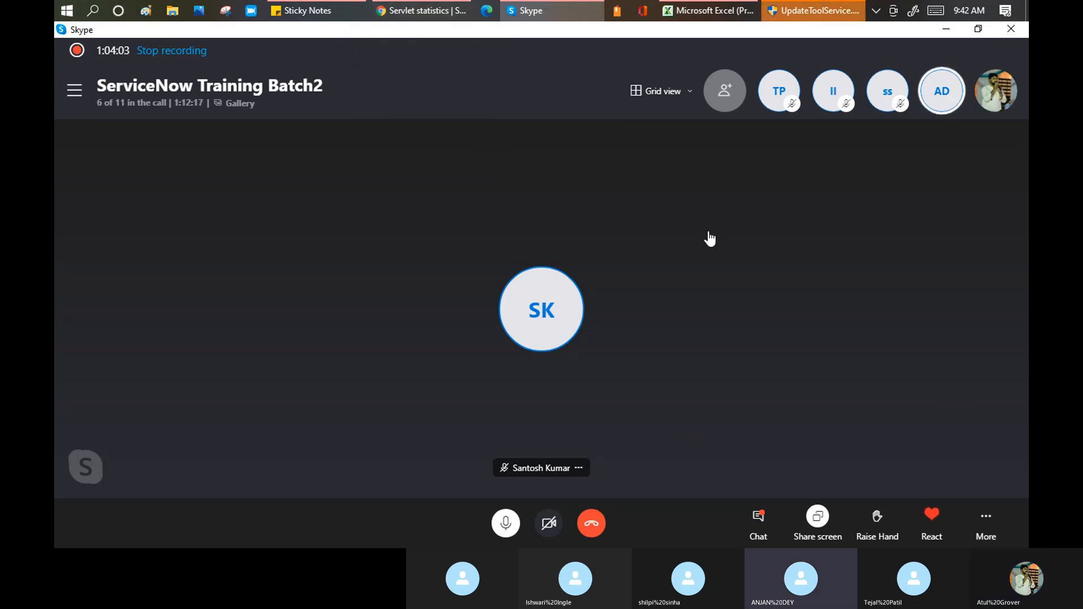
pyautogui.click(876, 12)
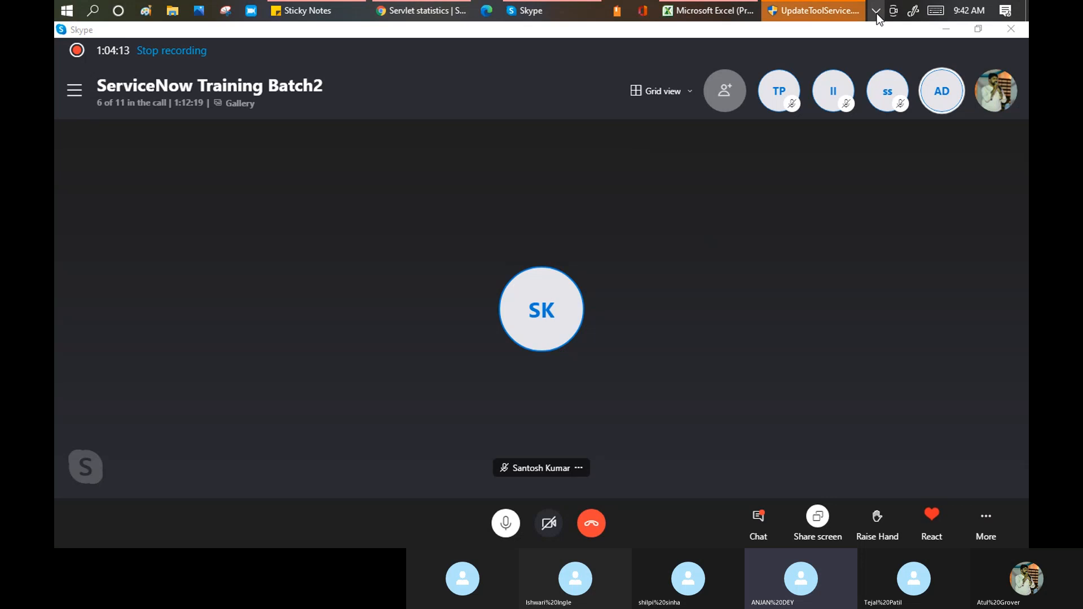
pyautogui.click(875, 292)
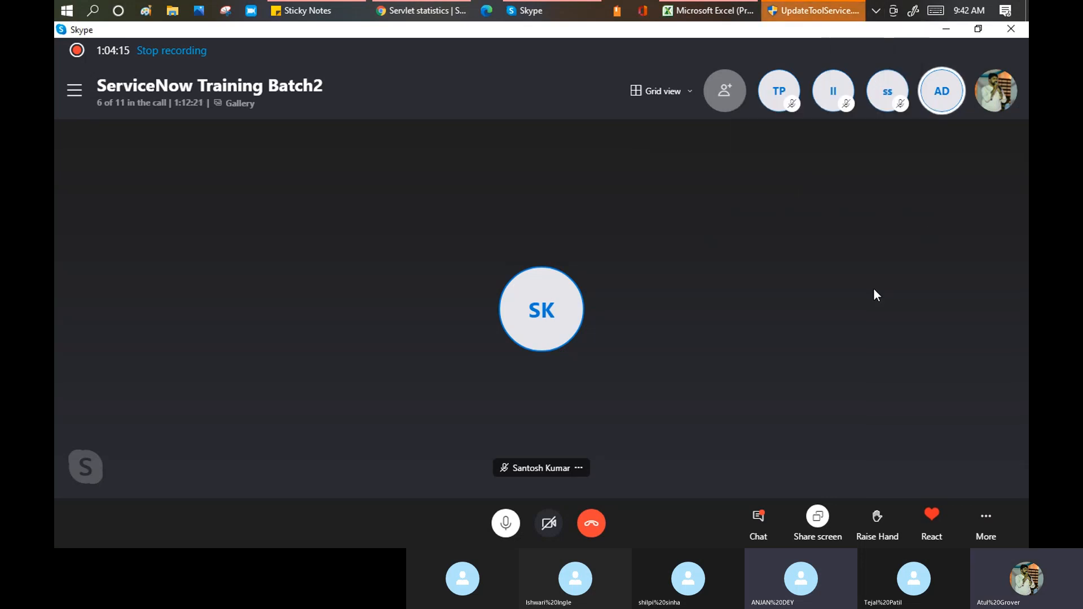
pyautogui.click(986, 519)
pyautogui.click(955, 404)
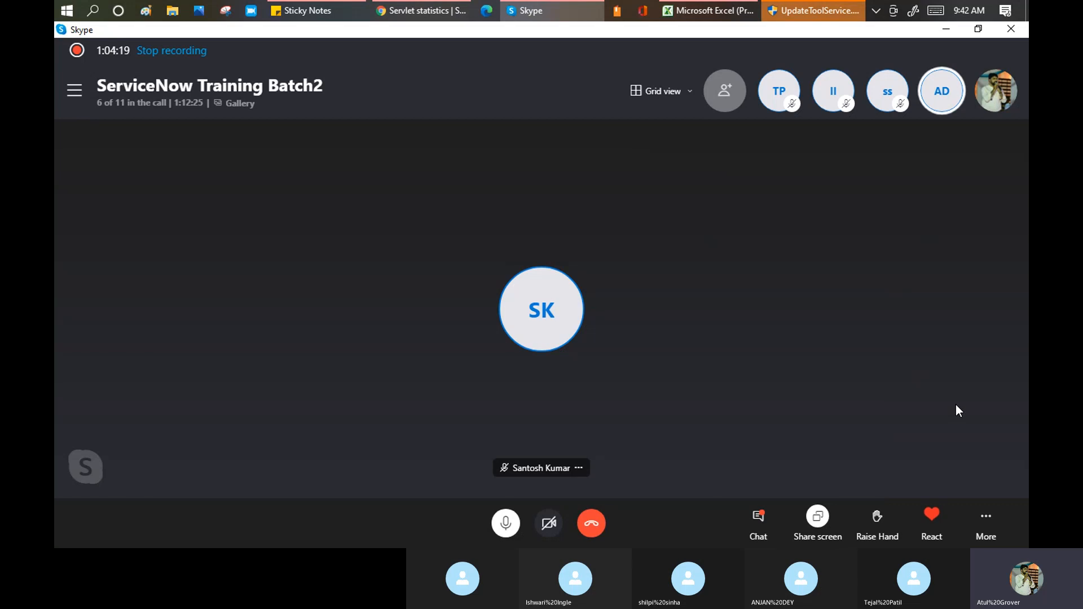